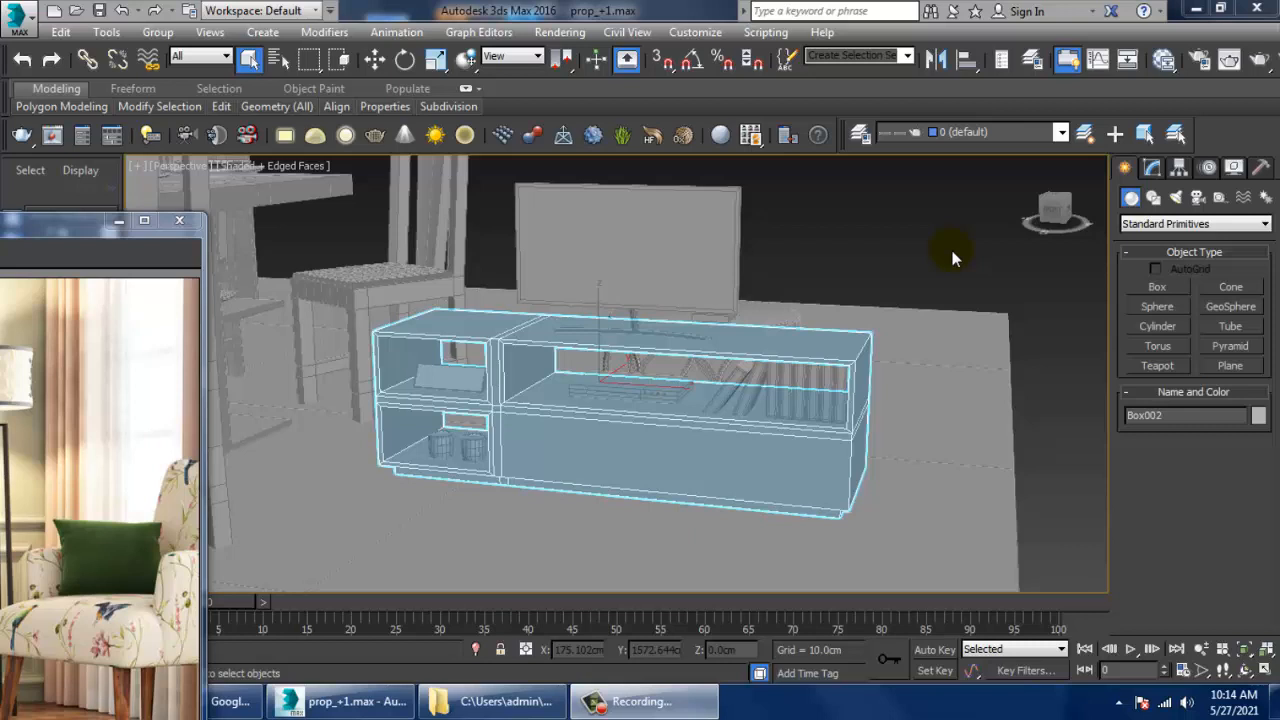
{"action": "scroll", "coordinate": [749, 351], "scroll_direction": "down", "scroll_amount": 3}
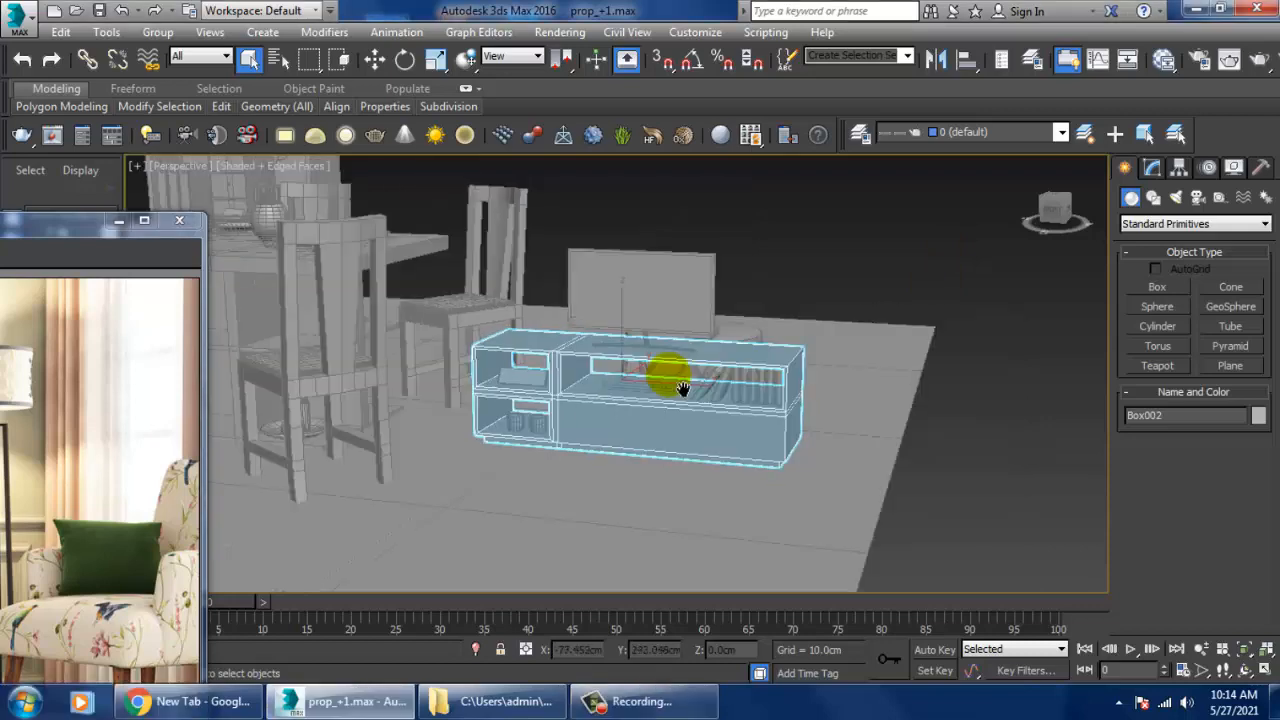
{"action": "scroll", "coordinate": [663, 371], "scroll_direction": "up", "scroll_amount": 1}
{"action": "left_click", "coordinate": [708, 390]}
{"action": "middle_click_drag", "start_coordinate": [708, 390], "coordinate": [835, 370], "text": "alt"}
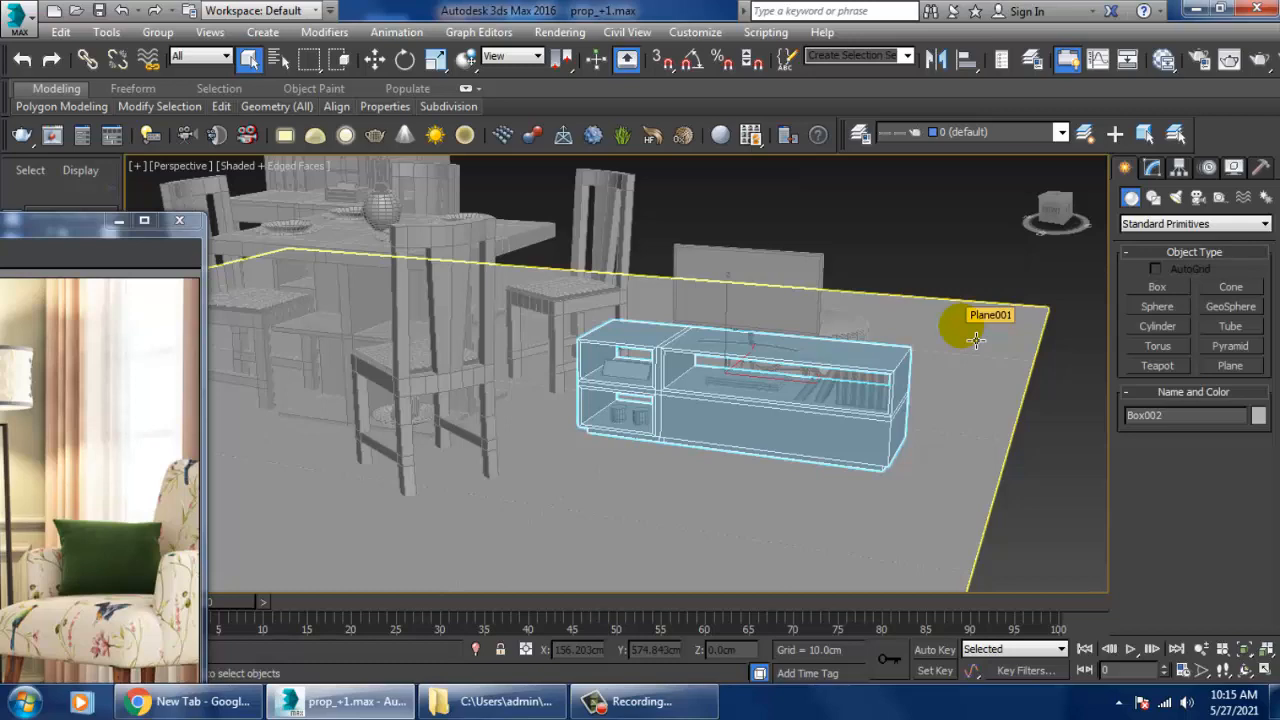
{"action": "left_click", "coordinate": [949, 230]}
{"action": "middle_click_drag", "start_coordinate": [949, 230], "coordinate": [860, 368], "text": "alt"}
{"action": "scroll", "coordinate": [830, 381], "scroll_direction": "up", "scroll_amount": 2}
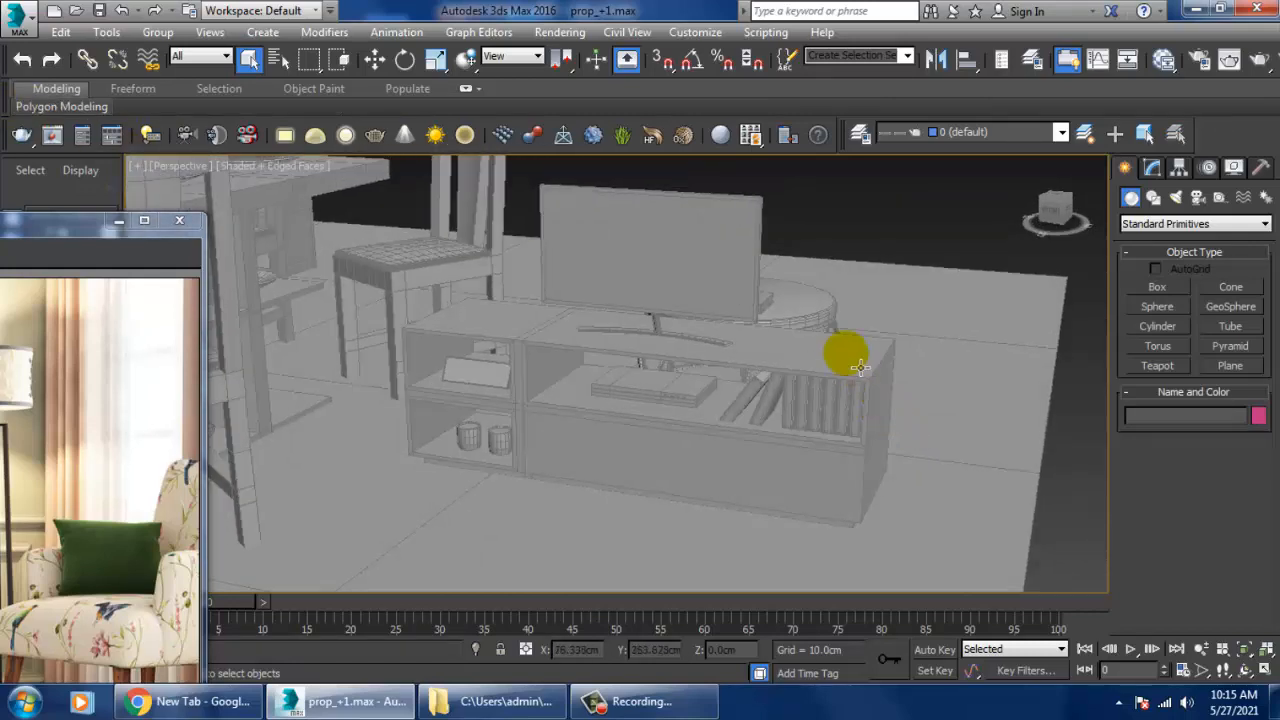
Step: Select the TV cabinet and switch the scene's renderer to V-Ray Adv 3.30.05
{"action": "left_click", "coordinate": [860, 368]}
{"action": "key", "text": "w"}
{"action": "left_click", "coordinate": [563, 34]}
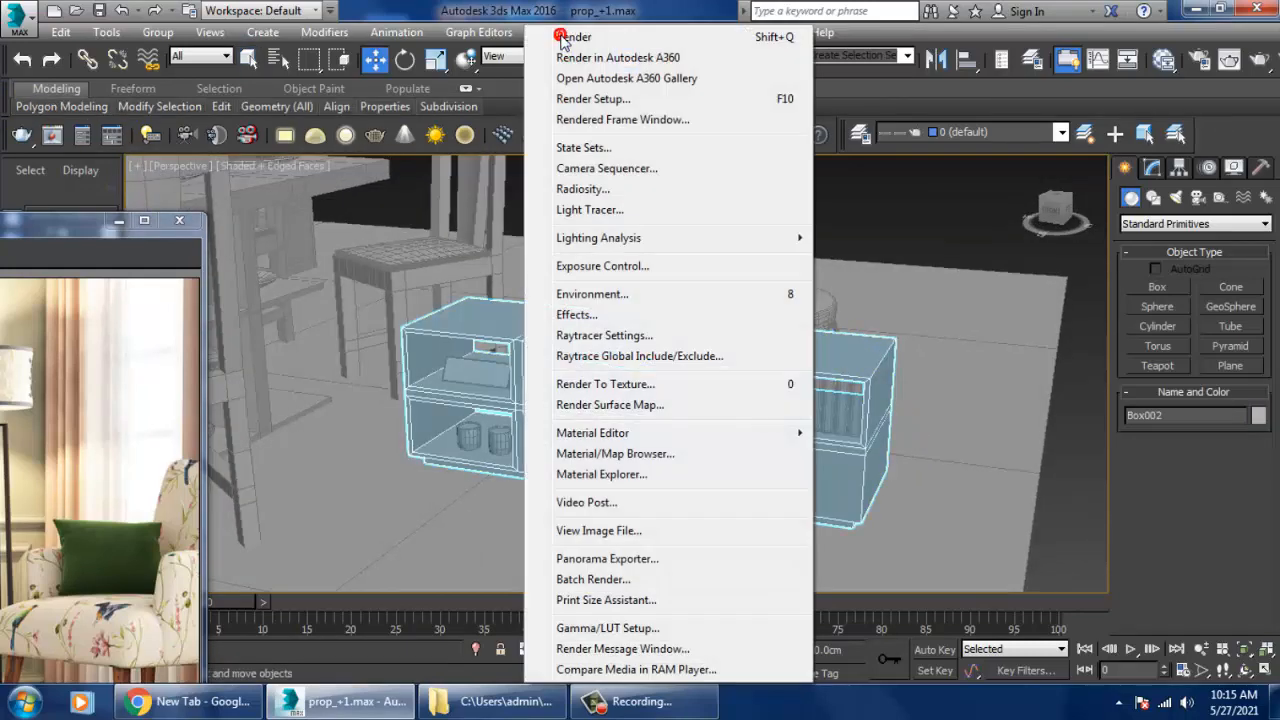
{"action": "left_click", "coordinate": [639, 100]}
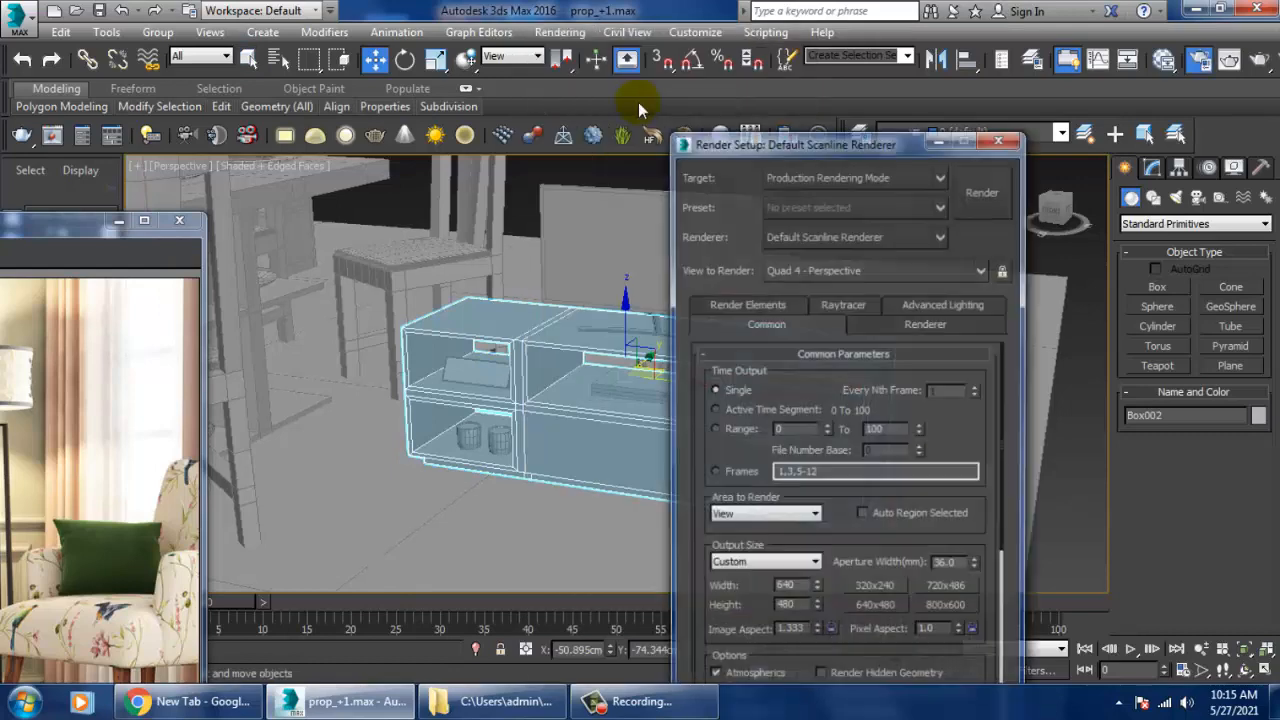
{"action": "left_click", "coordinate": [840, 236]}
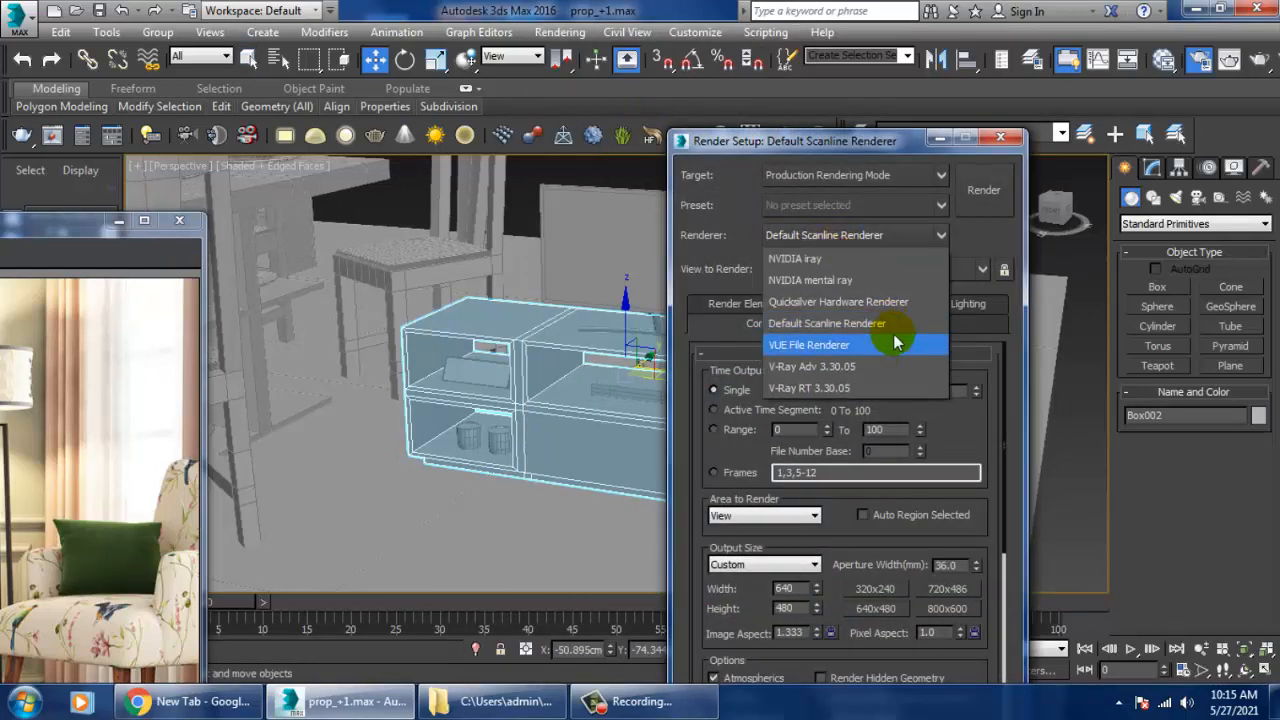
{"action": "left_click", "coordinate": [895, 362]}
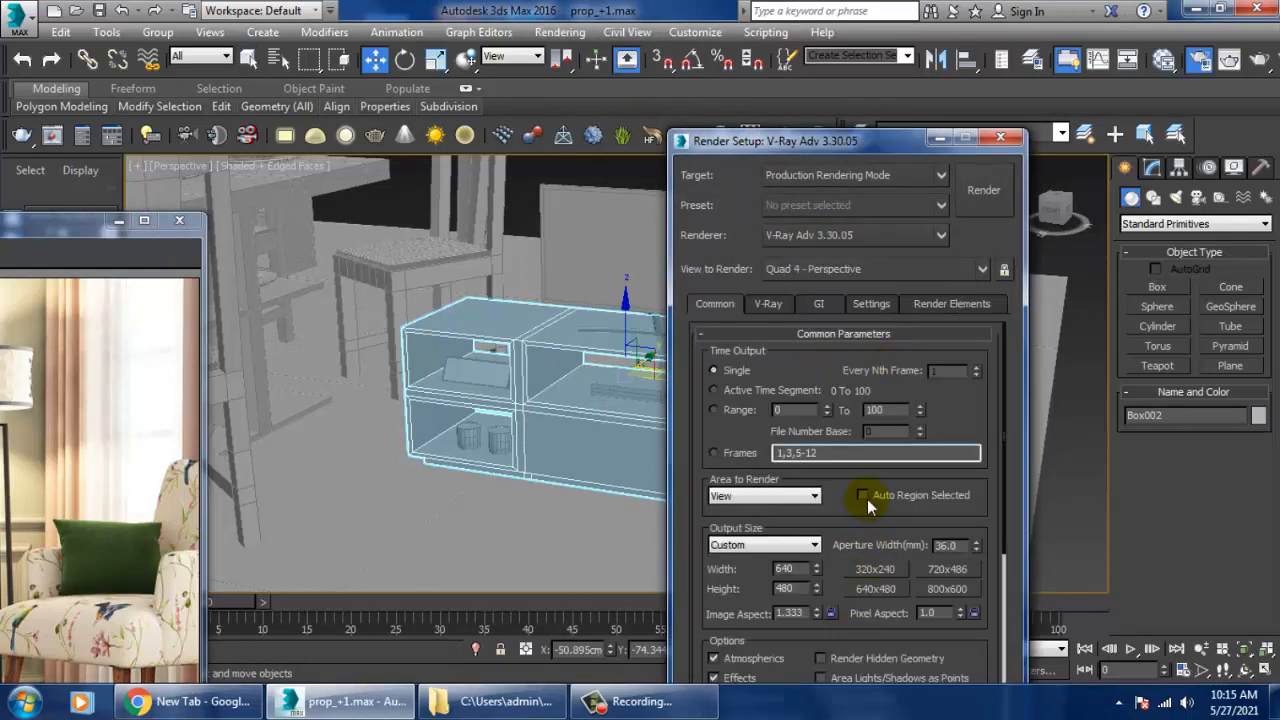
Step: Set the render output size to the HDTV (video) preset and close the render setup
{"action": "scroll", "coordinate": [845, 520], "scroll_direction": "down", "scroll_amount": 3}
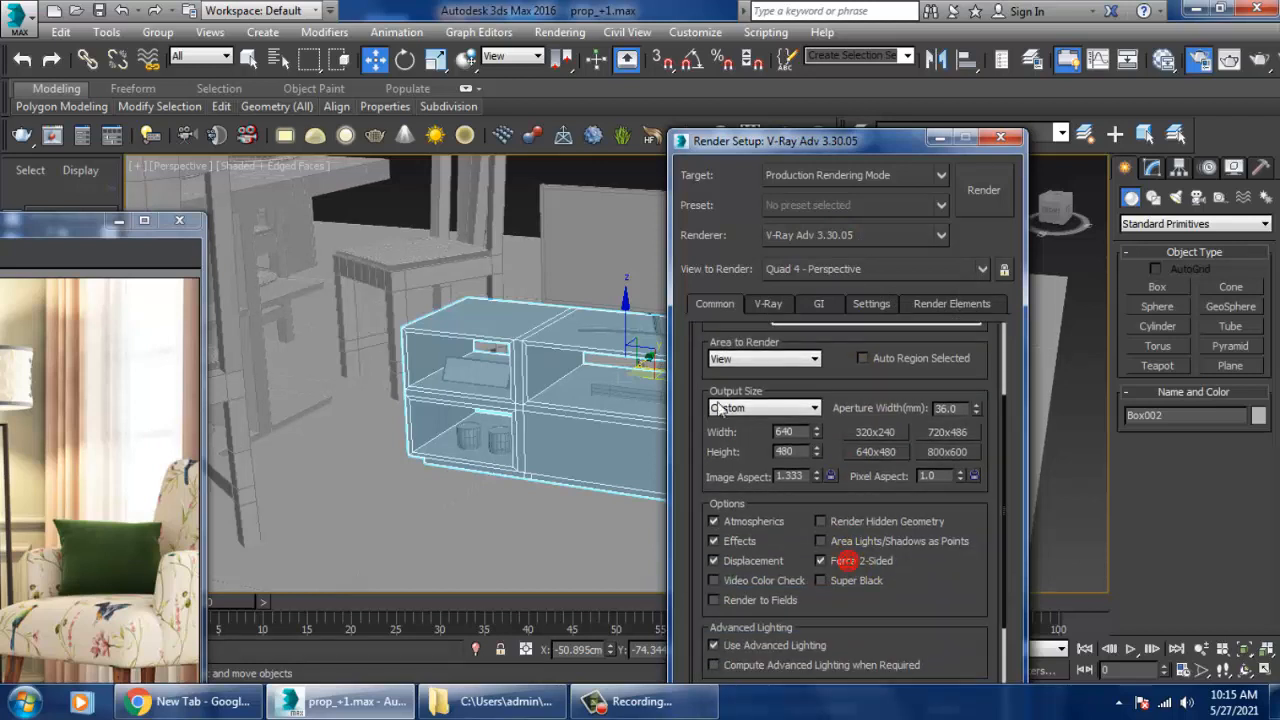
{"action": "left_click", "coordinate": [768, 408]}
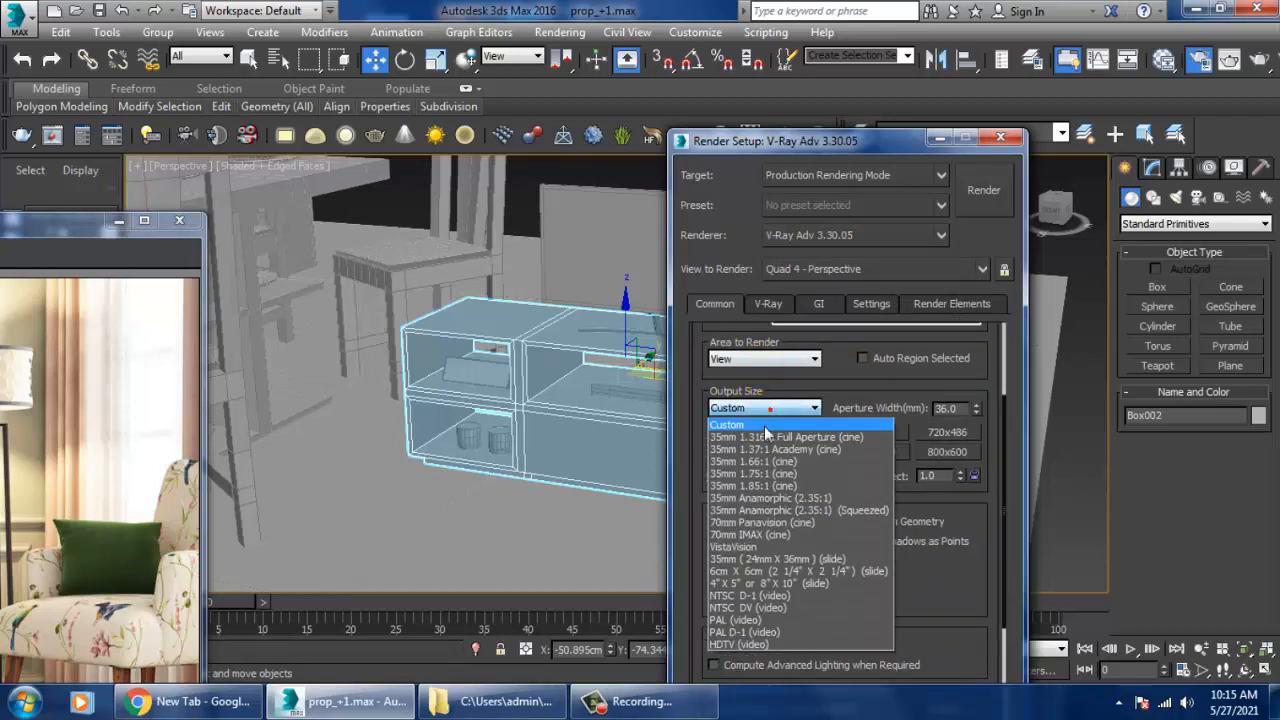
{"action": "left_click", "coordinate": [751, 641]}
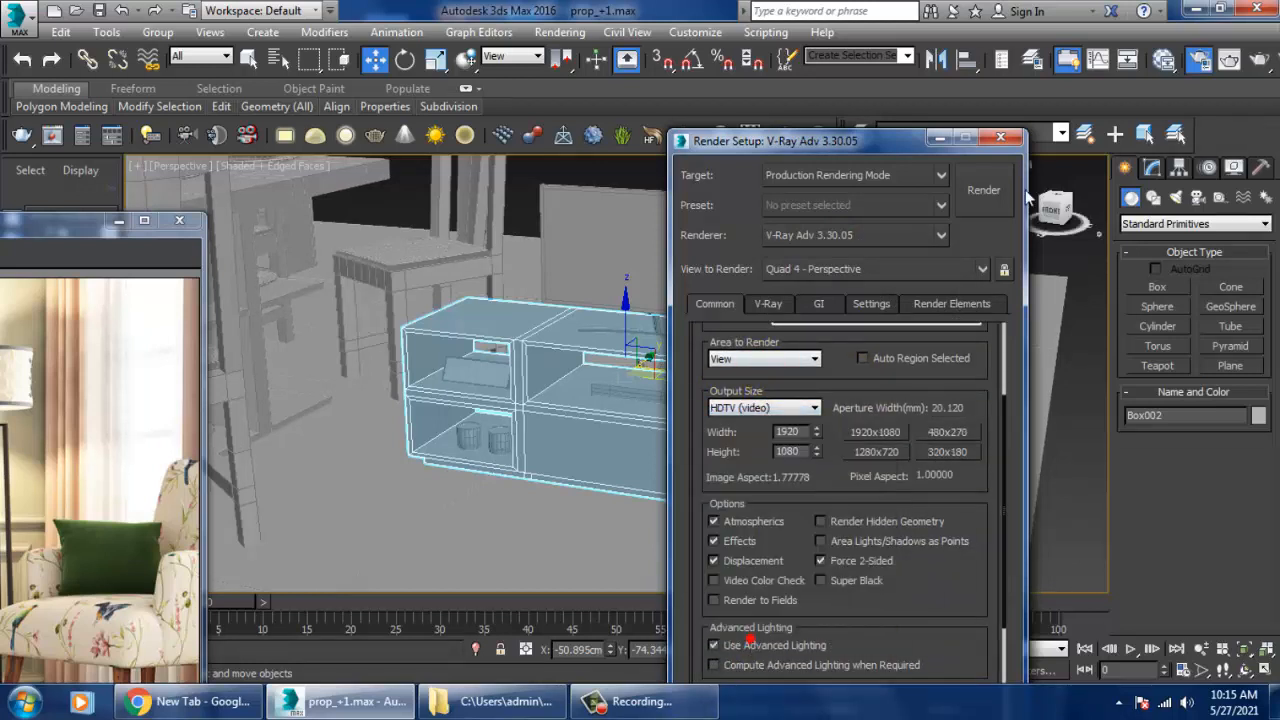
{"action": "left_click", "coordinate": [1000, 138]}
Step: Reposition the living-room reference image window so that more of the photo shows beside the TV cabinet
{"action": "middle_click_drag", "start_coordinate": [822, 407], "coordinate": [811, 398], "text": "alt"}
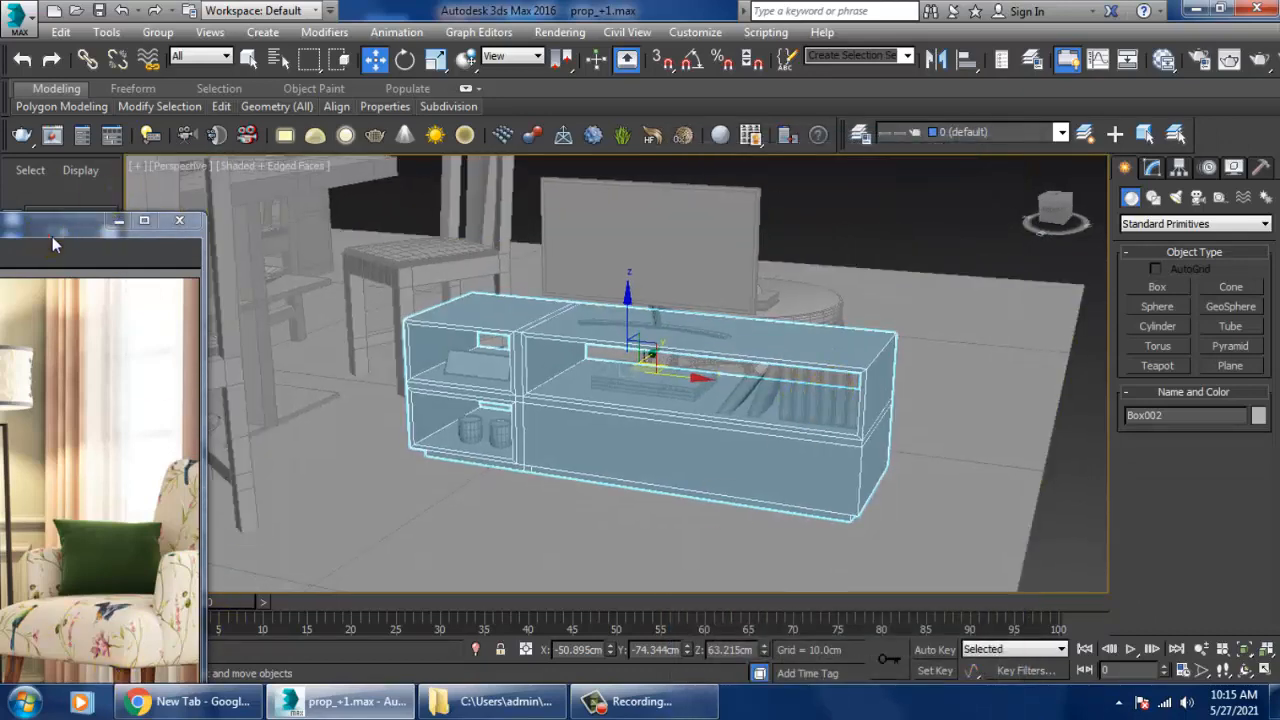
{"action": "left_click_drag", "start_coordinate": [52, 232], "coordinate": [316, 62]}
{"action": "middle_click_drag", "start_coordinate": [798, 460], "coordinate": [968, 390], "text": "alt"}
{"action": "left_click_drag", "start_coordinate": [207, 58], "coordinate": [100, 52]}
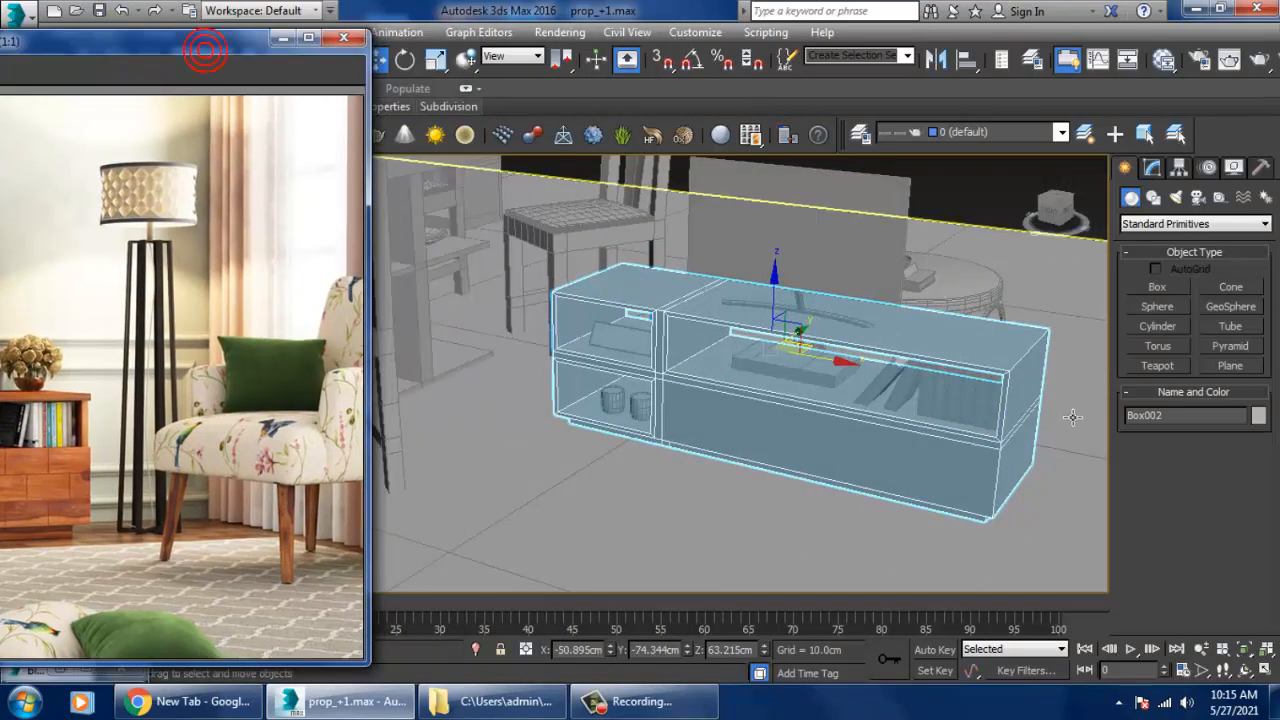
{"action": "middle_click_drag", "start_coordinate": [985, 396], "coordinate": [900, 435], "text": "alt"}
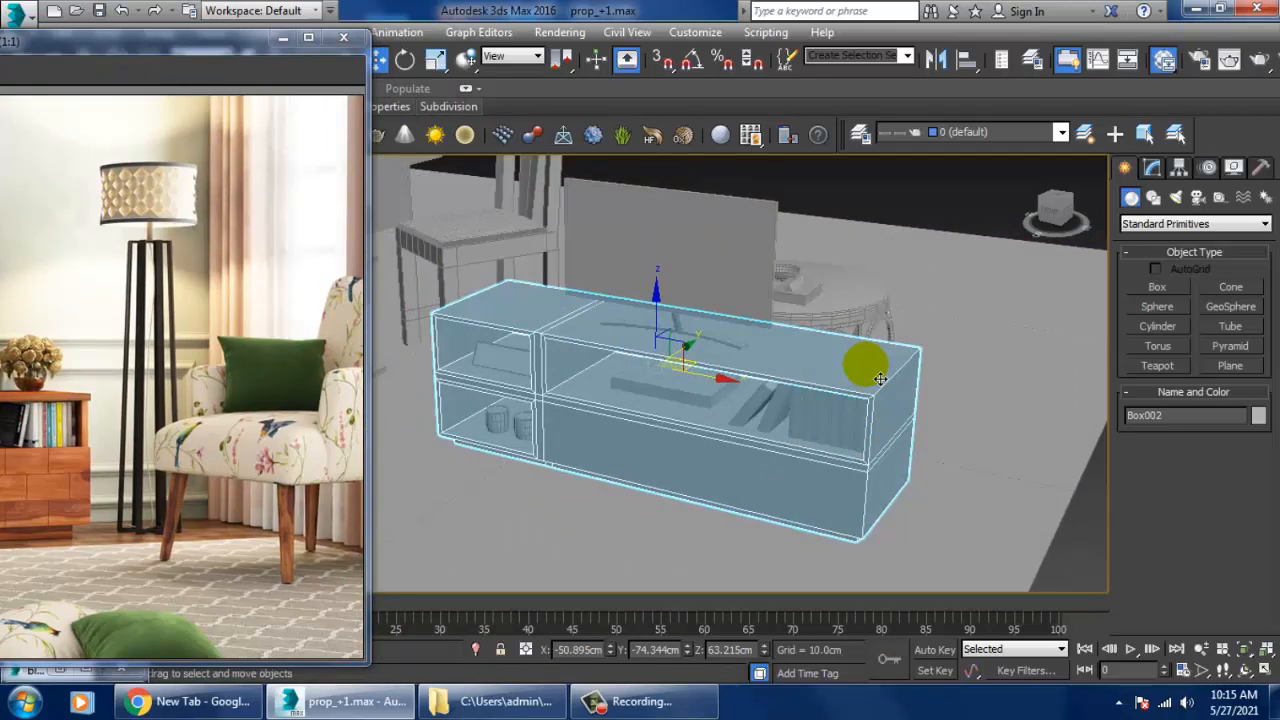
Step: Create a new VRayMtl material in the Slate Material Editor and name it wood
{"action": "key", "text": "m"}
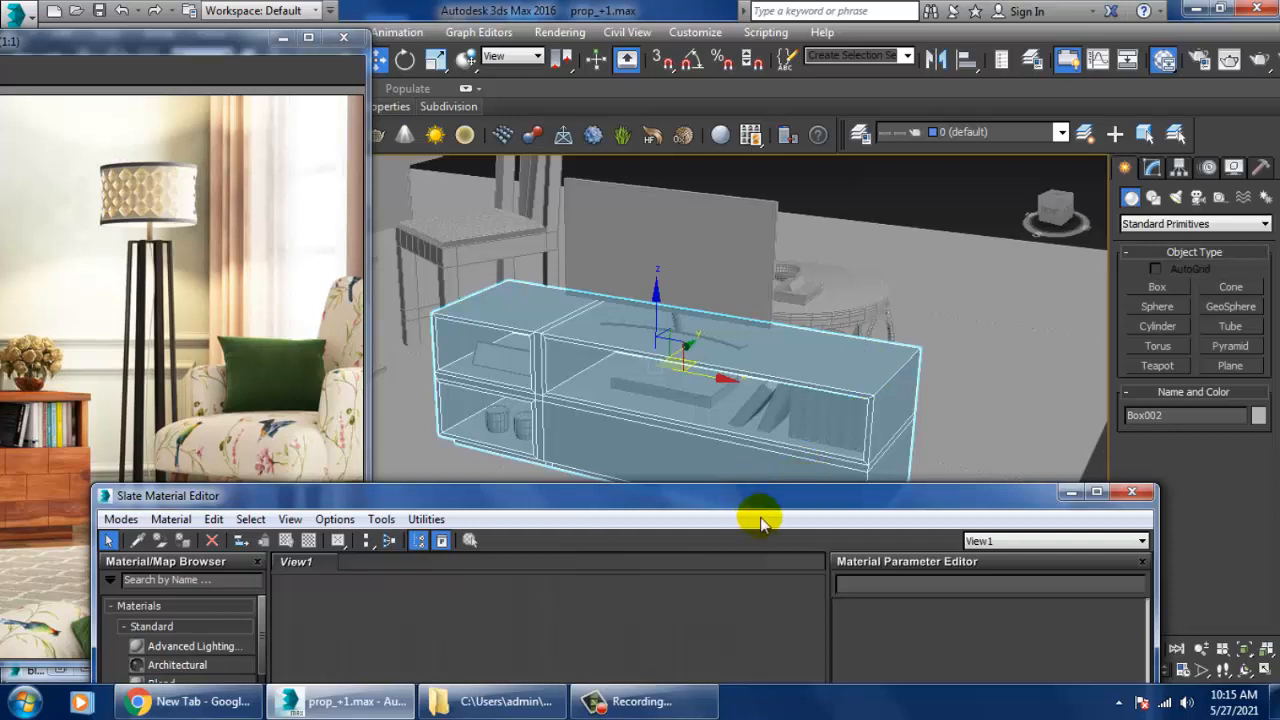
{"action": "left_click_drag", "start_coordinate": [750, 505], "coordinate": [768, 190]}
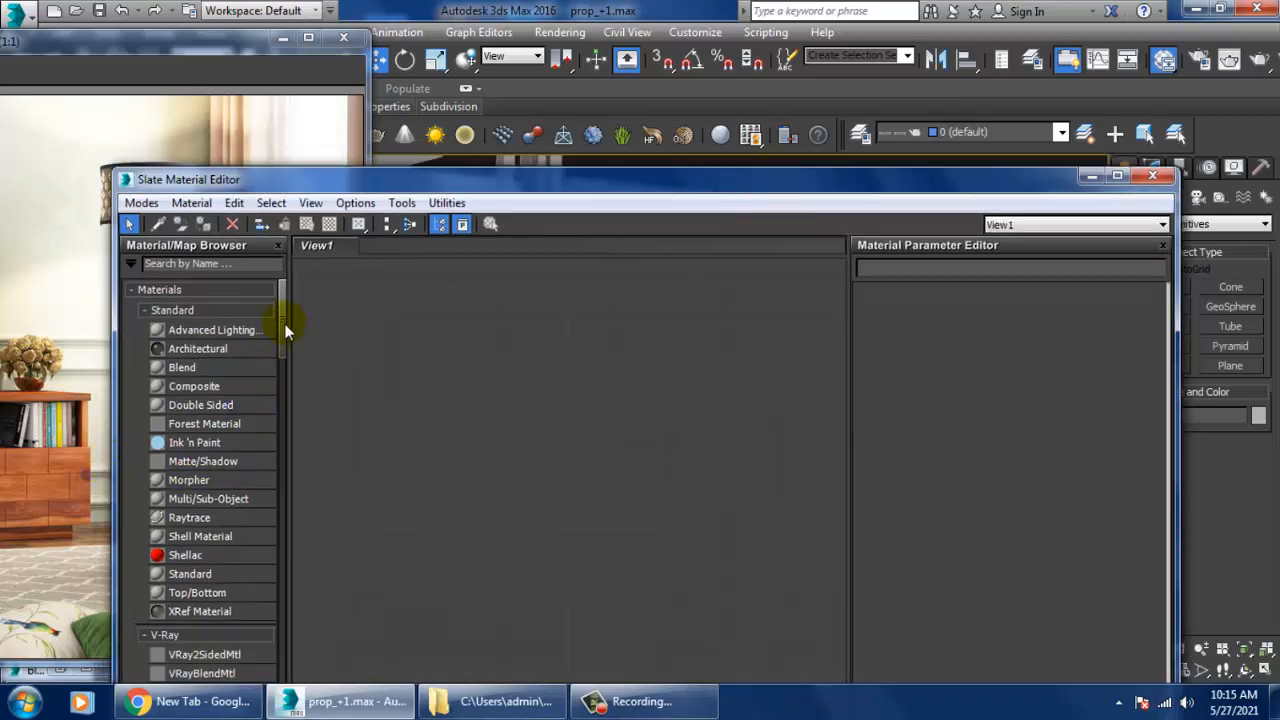
{"action": "left_click_drag", "start_coordinate": [284, 323], "coordinate": [284, 404]}
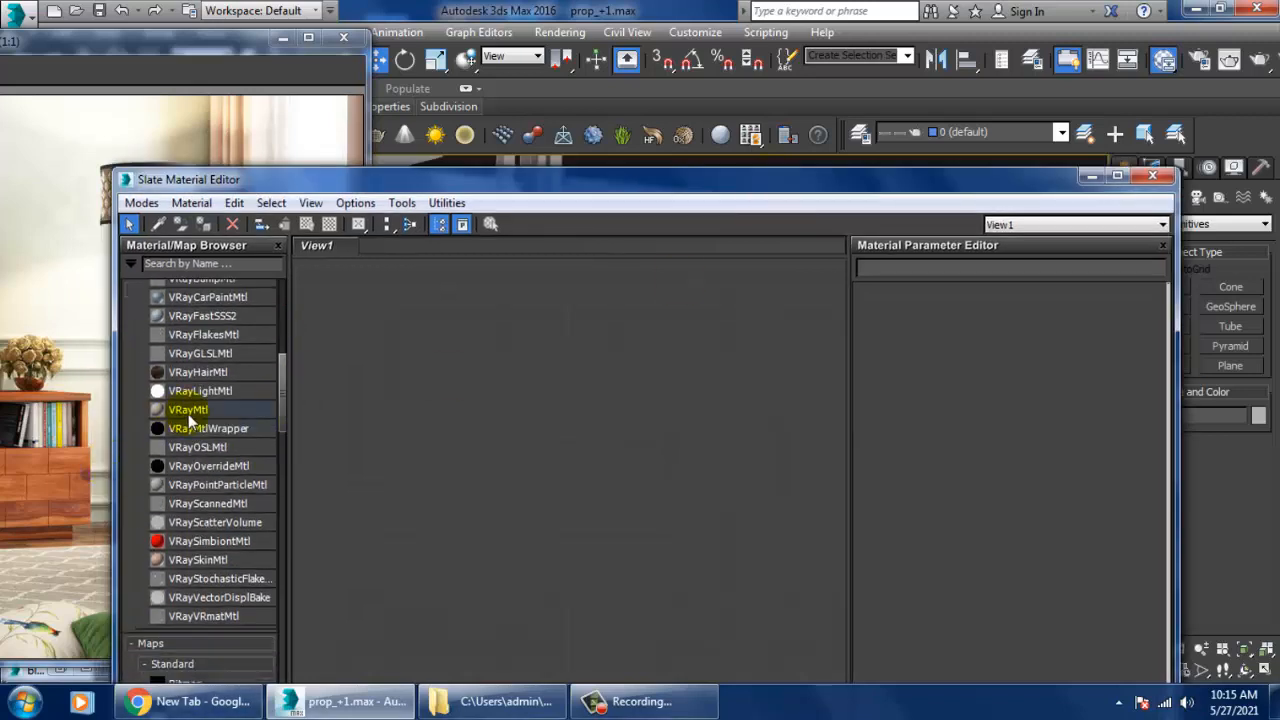
{"action": "left_click_drag", "start_coordinate": [190, 411], "coordinate": [458, 372]}
{"action": "double_click", "coordinate": [458, 372]}
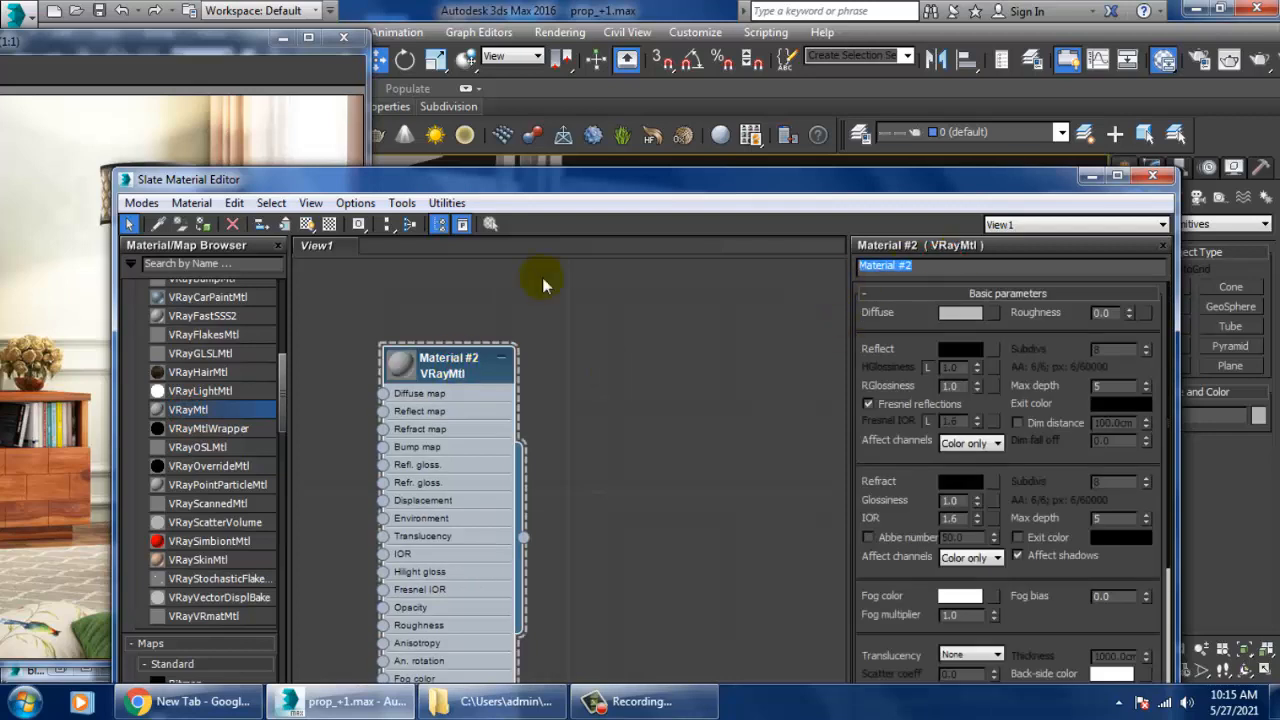
{"action": "type", "text": "wood"}
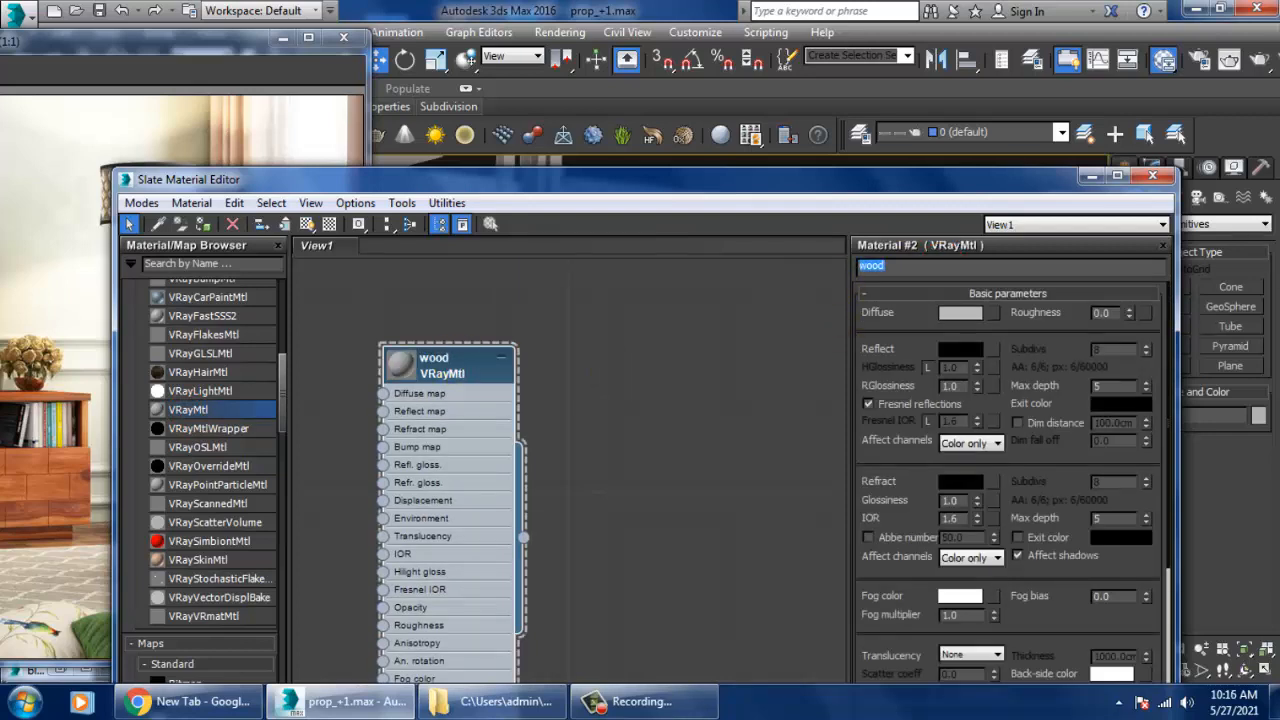
{"action": "left_click_drag", "start_coordinate": [458, 365], "coordinate": [608, 365]}
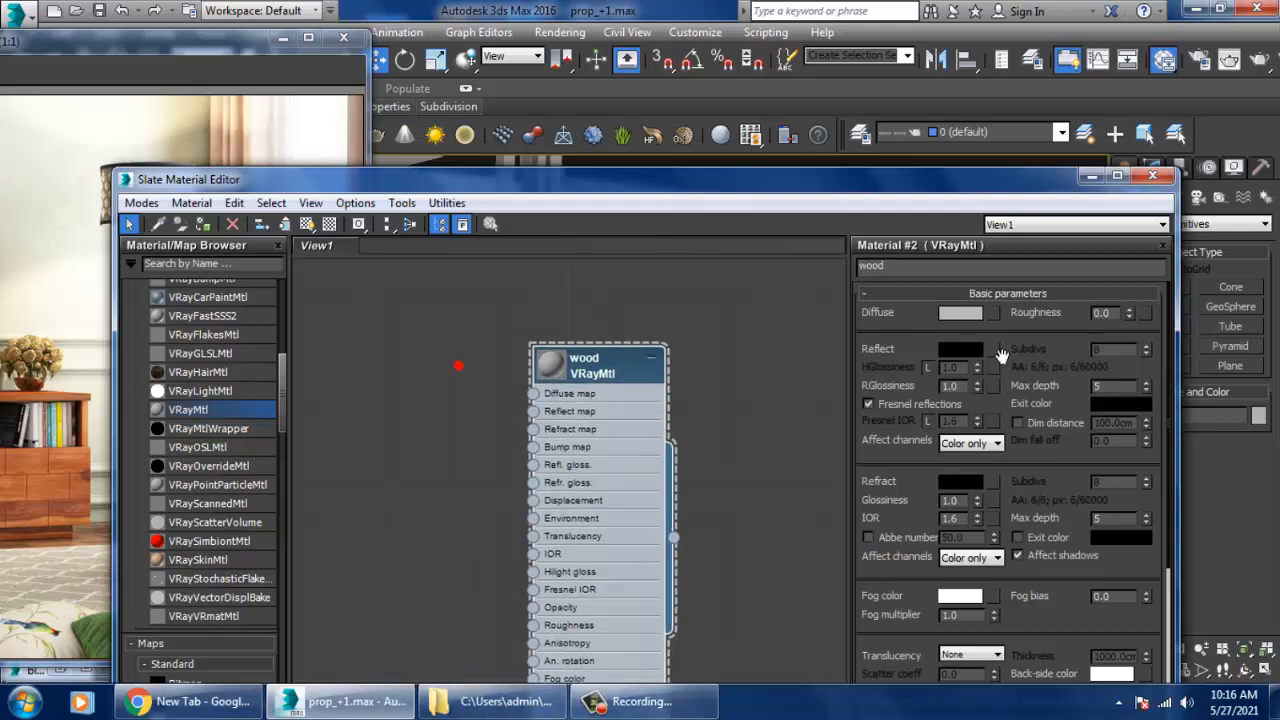
Step: Choose a Bitmap for the wood material's diffuse map and browse to the tex folder on the Desktop
{"action": "left_click", "coordinate": [994, 314]}
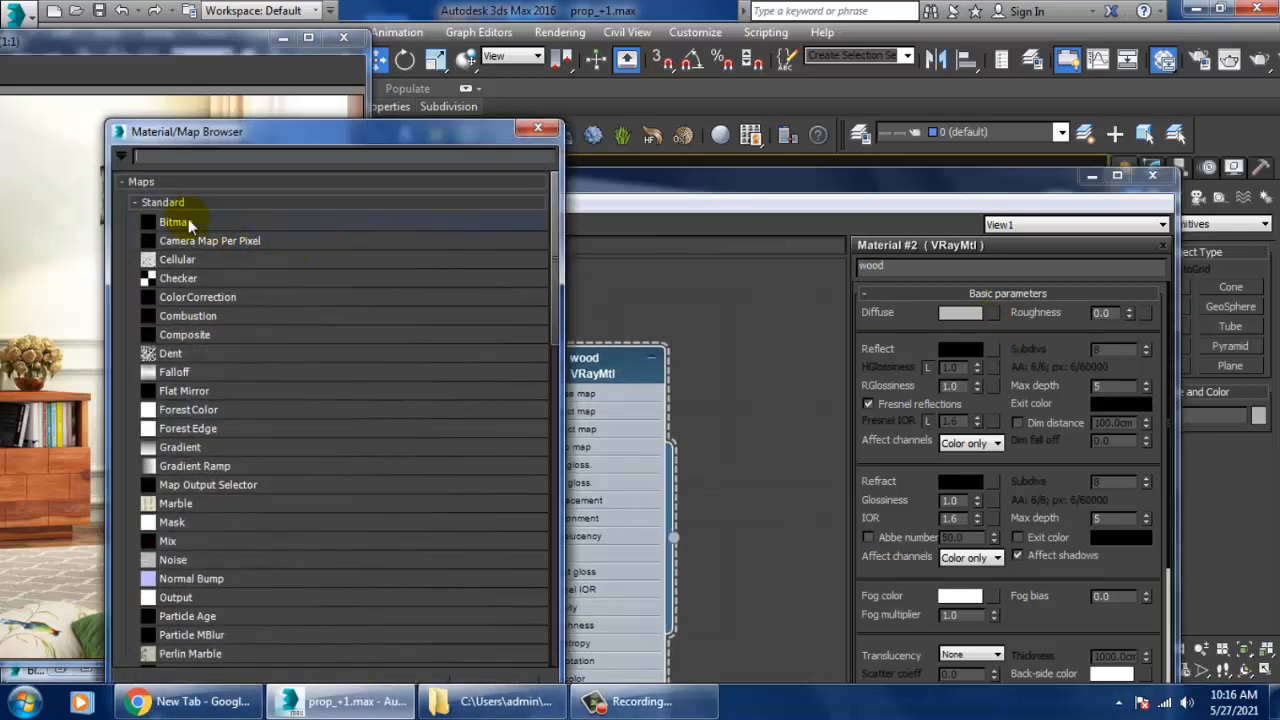
{"action": "double_click", "coordinate": [188, 221]}
{"action": "left_click", "coordinate": [173, 232]}
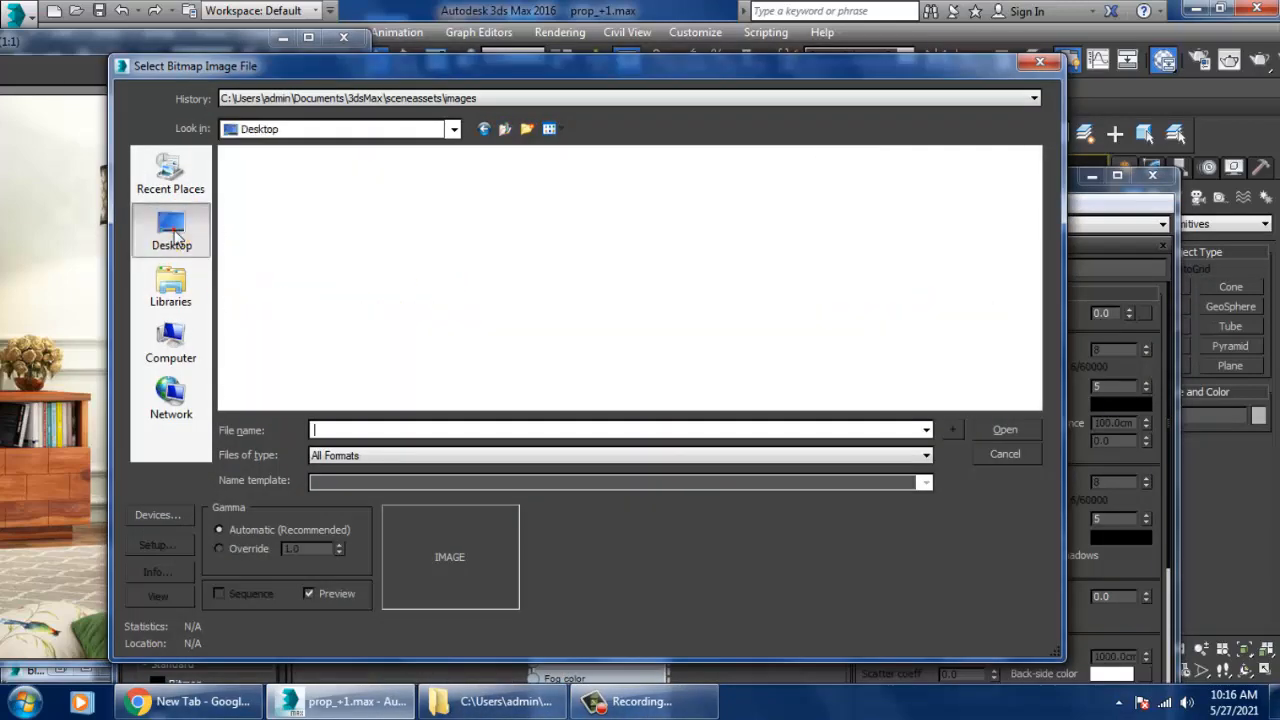
{"action": "left_click", "coordinate": [393, 237]}
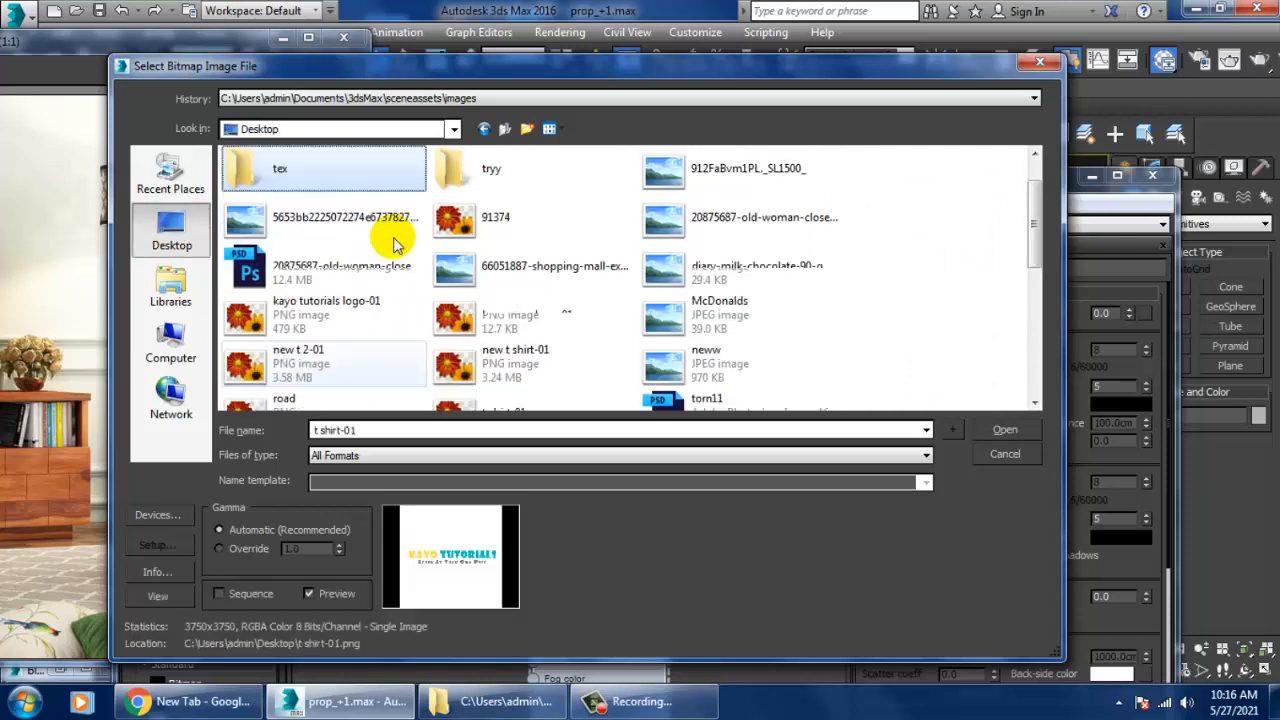
{"action": "double_click", "coordinate": [329, 177]}
Step: Preview the texture images in the tex folder and load the 360_F_286507312 brown wood grain image as the diffuse bitmap
{"action": "left_click", "coordinate": [307, 215]}
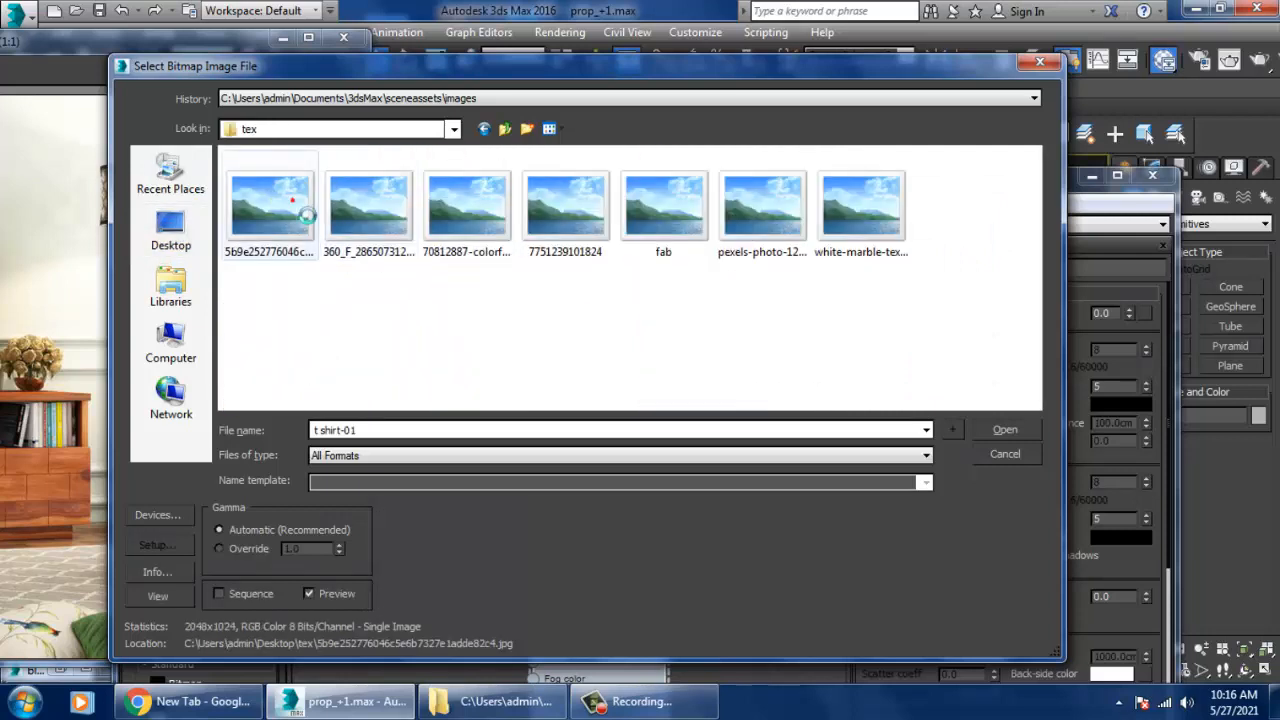
{"action": "left_click", "coordinate": [362, 212]}
{"action": "left_click", "coordinate": [477, 221]}
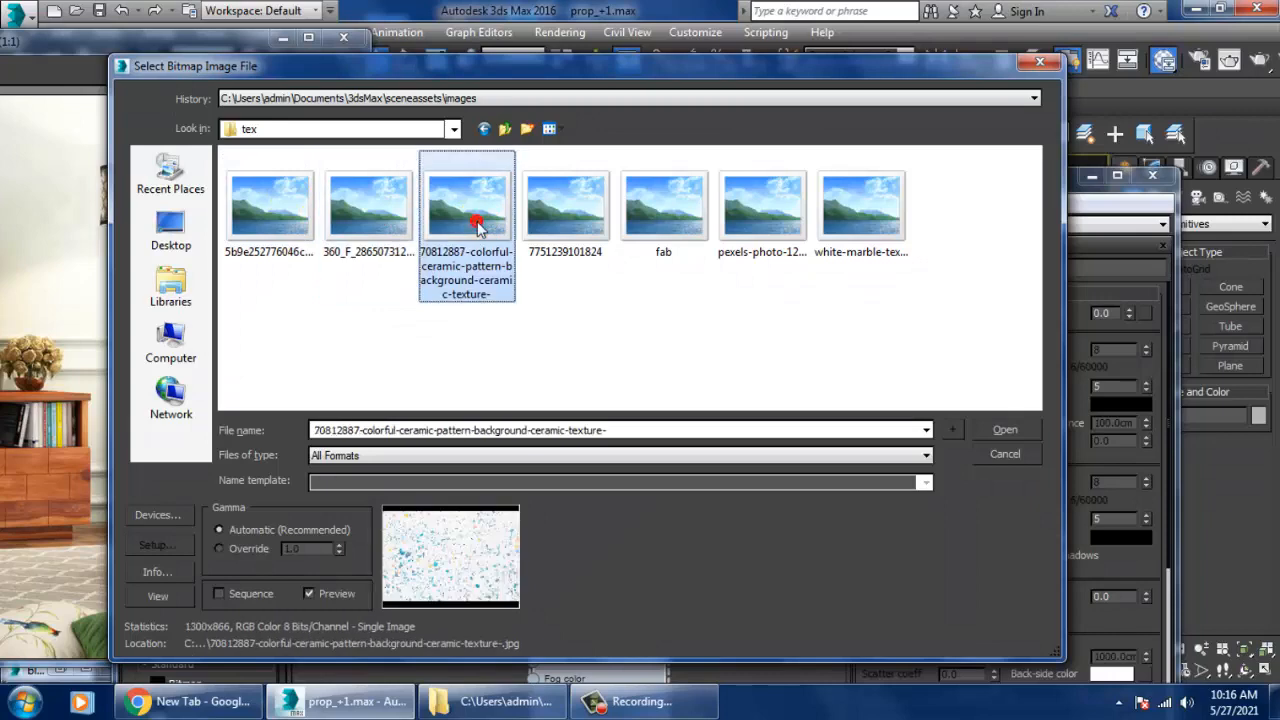
{"action": "left_click", "coordinate": [370, 196]}
{"action": "right_click", "coordinate": [372, 198]}
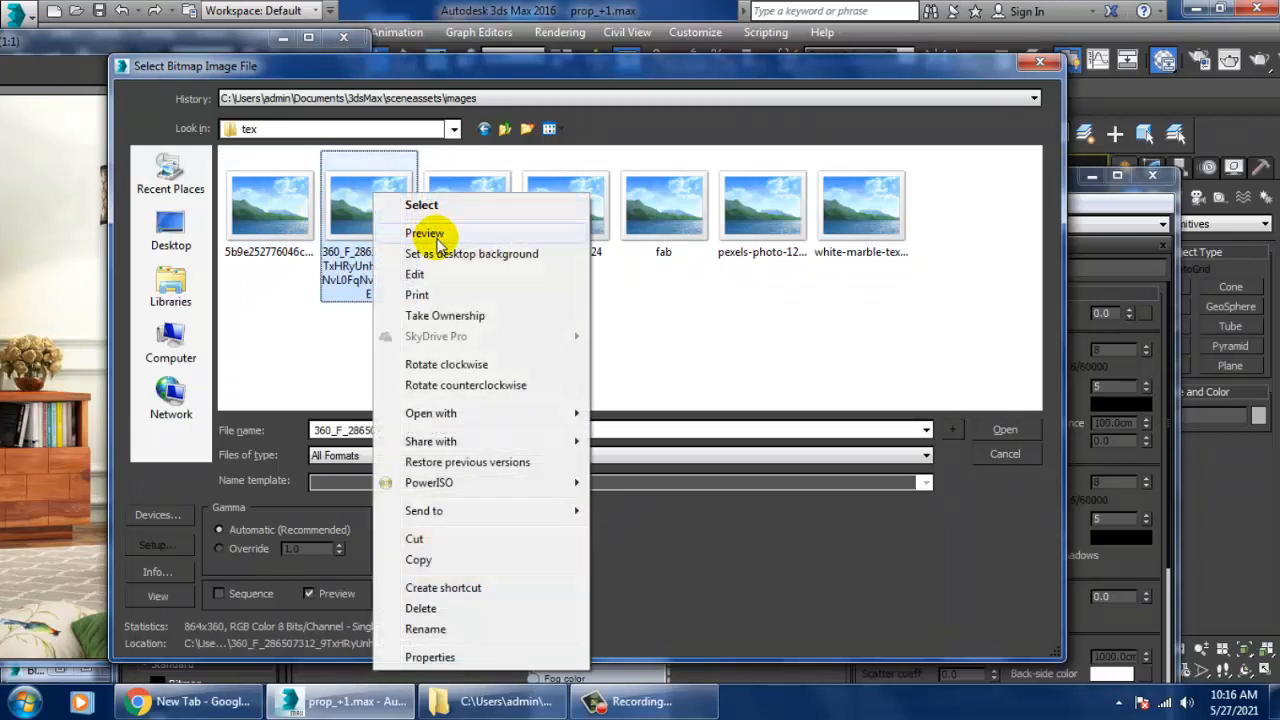
{"action": "left_click", "coordinate": [430, 233]}
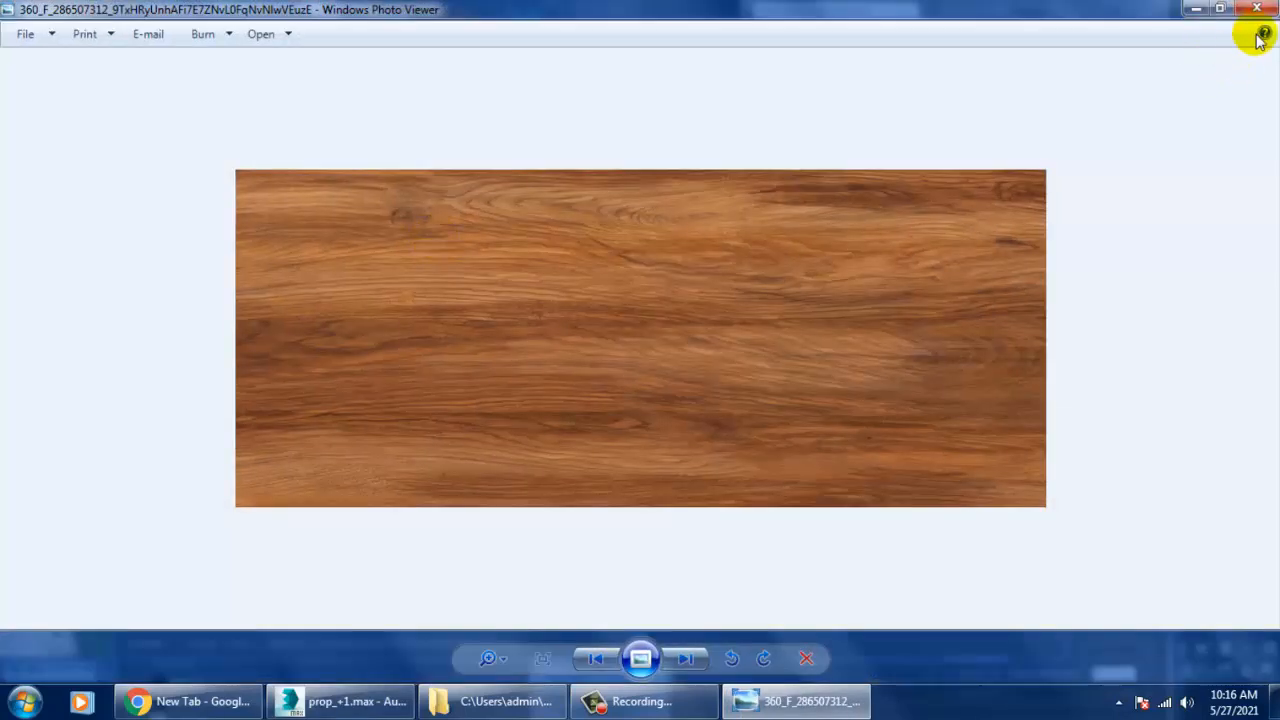
{"action": "left_click", "coordinate": [1257, 9]}
{"action": "double_click", "coordinate": [373, 235]}
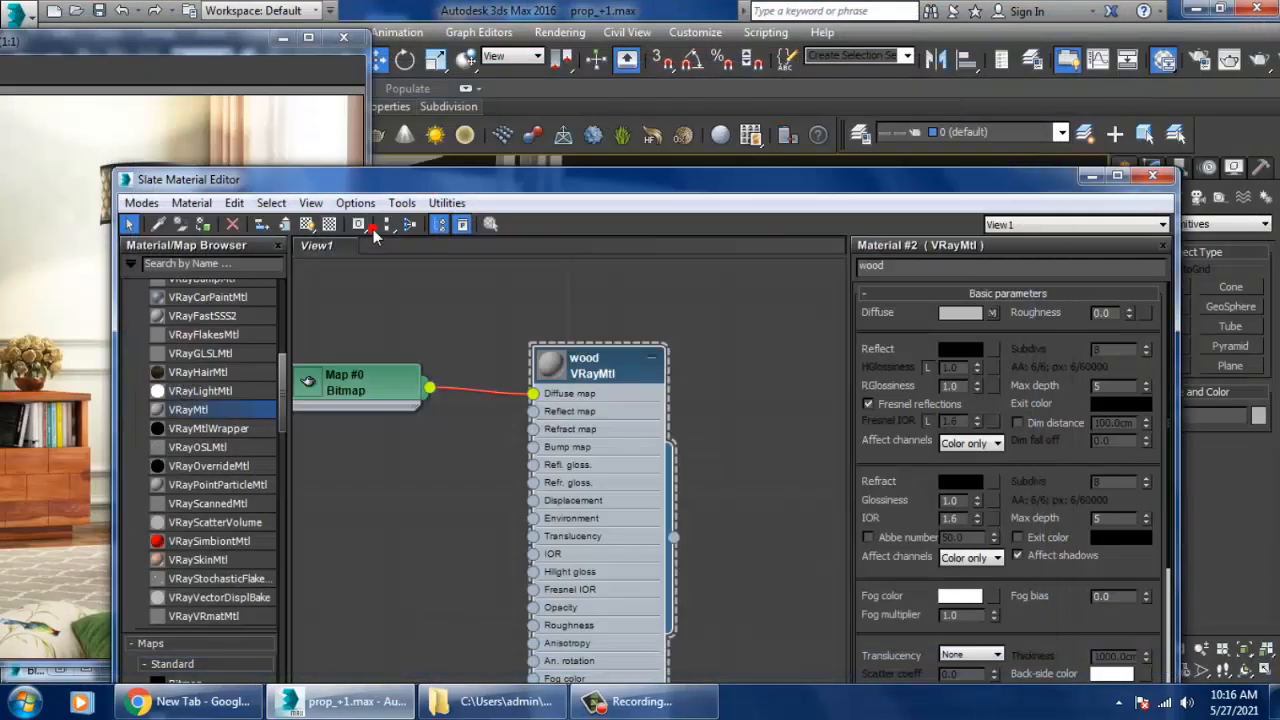
Step: Assign the wood material to the TV cabinet with its texture shown in the viewport, and move the material editor aside
{"action": "left_click", "coordinate": [307, 224]}
{"action": "mouse_move", "coordinate": [650, 180]}
{"action": "left_mouse_down"}
{"action": "mouse_move", "coordinate": [651, 389]}
{"action": "mouse_move", "coordinate": [233, 526]}
{"action": "left_mouse_up"}
{"action": "middle_click_drag", "start_coordinate": [853, 355], "coordinate": [883, 347], "text": "alt"}
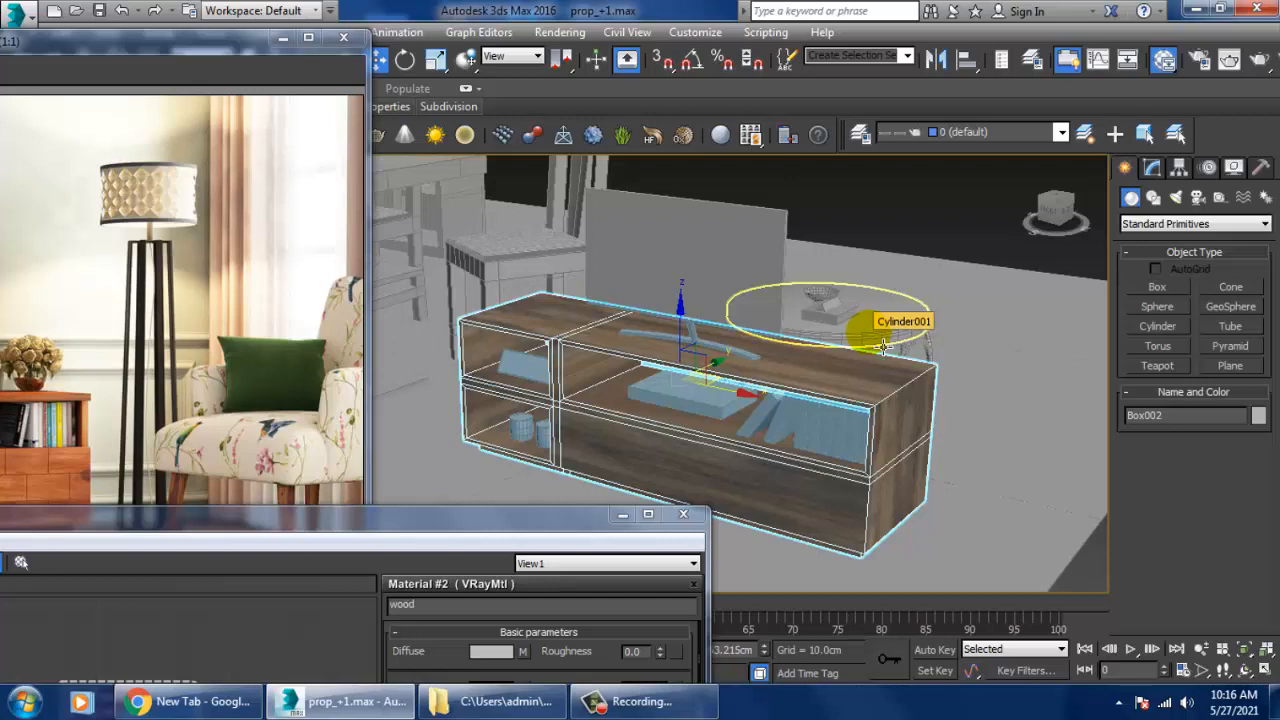
{"action": "middle_click_drag", "start_coordinate": [622, 398], "coordinate": [735, 398], "text": "alt"}
{"action": "scroll", "coordinate": [908, 422], "scroll_direction": "up", "scroll_amount": 5}
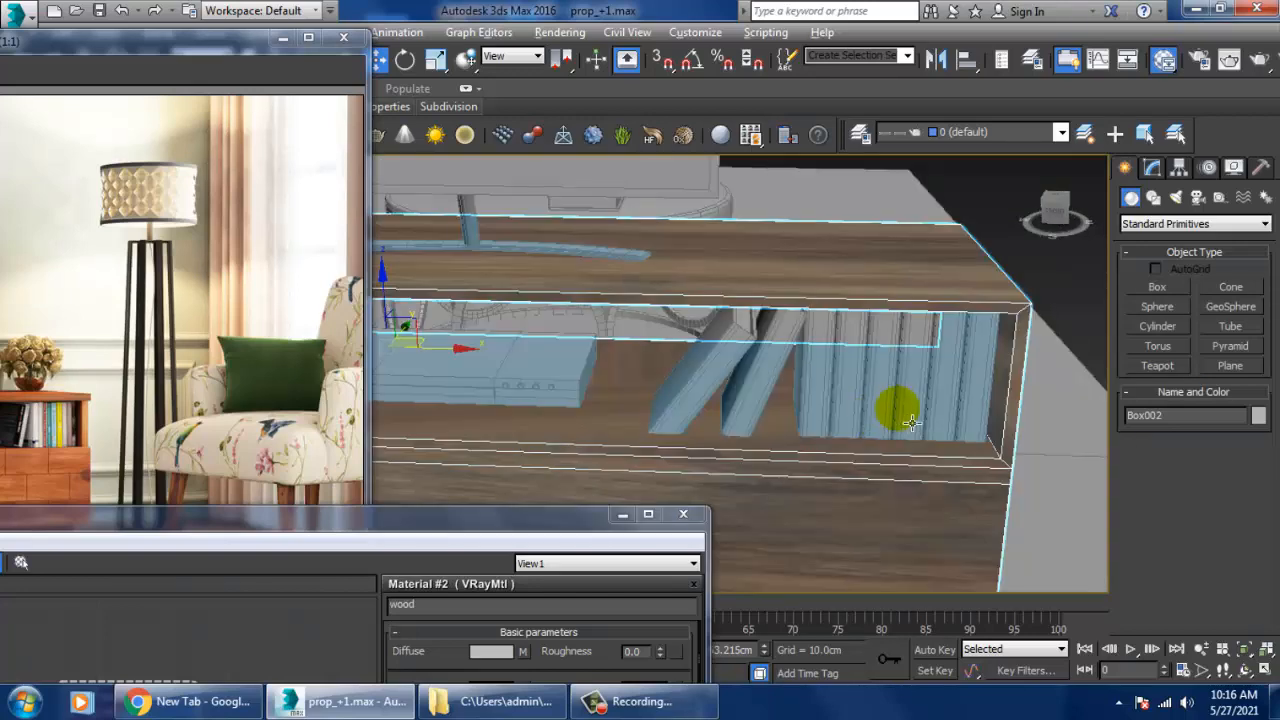
{"action": "scroll", "coordinate": [900, 420], "scroll_direction": "down", "scroll_amount": 8}
{"action": "left_click", "coordinate": [945, 200]}
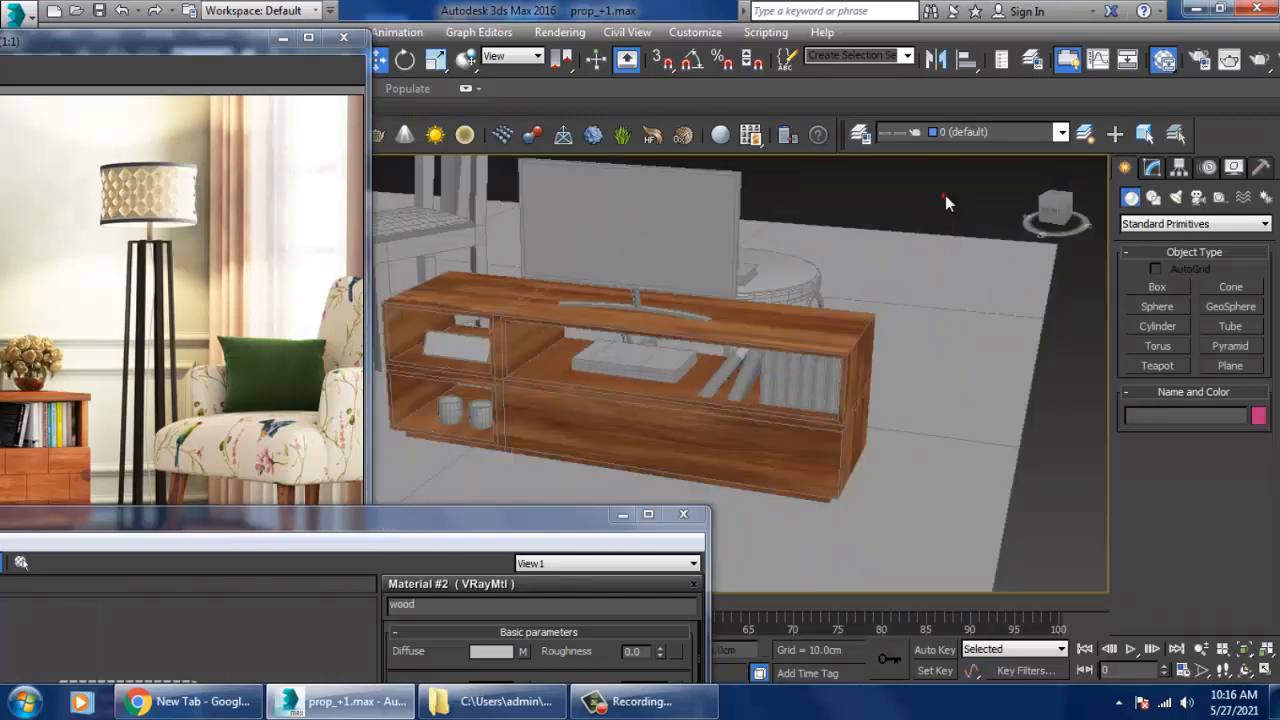
Step: Apply a UVW Map modifier to the TV cabinet, set its mapping to Box, and deselect the cabinet
{"action": "left_click", "coordinate": [832, 333]}
{"action": "left_click", "coordinate": [1152, 167]}
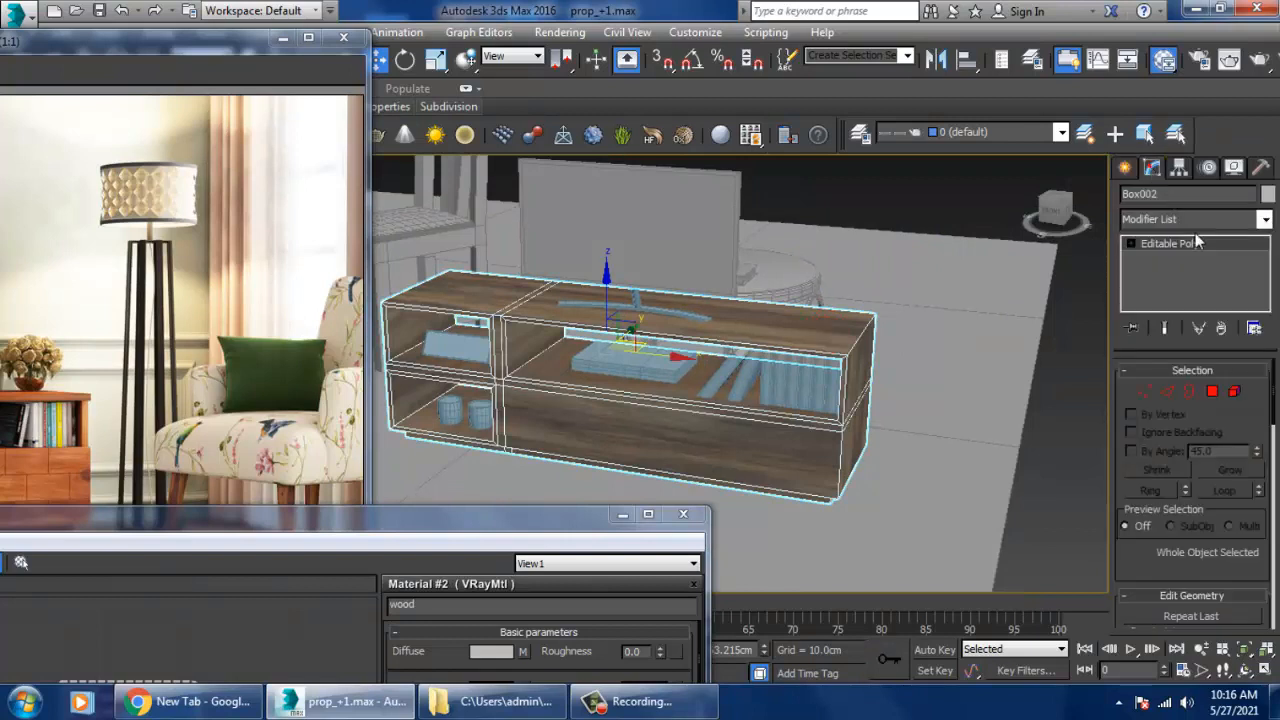
{"action": "left_click", "coordinate": [1198, 220]}
{"action": "type", "text": "uv"}
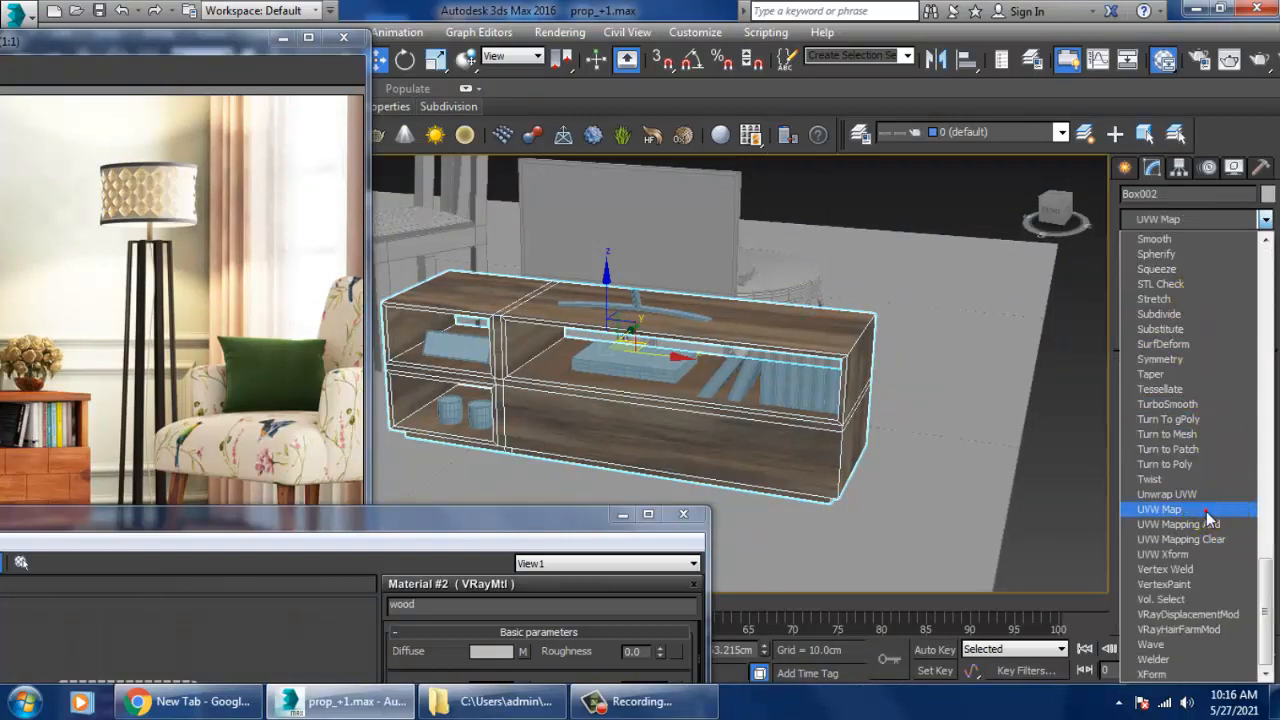
{"action": "left_click", "coordinate": [1162, 509]}
{"action": "scroll", "coordinate": [827, 463], "scroll_direction": "up", "scroll_amount": 8}
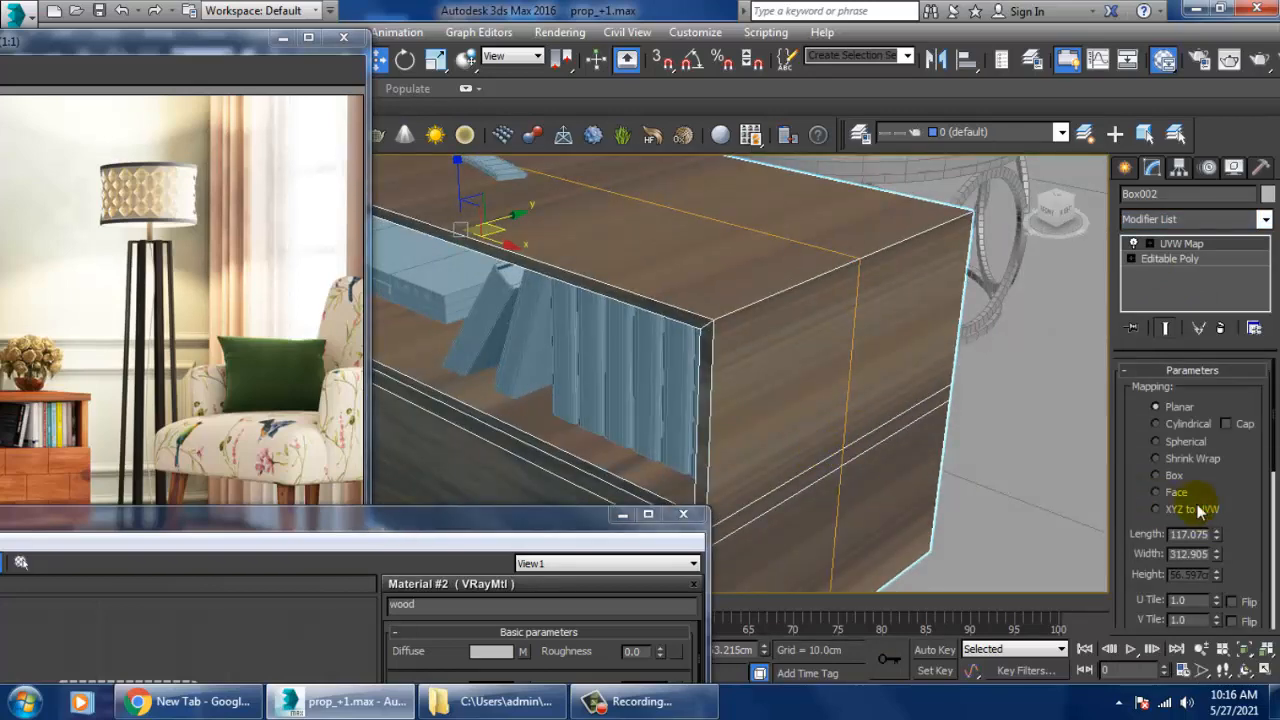
{"action": "left_click", "coordinate": [1174, 477]}
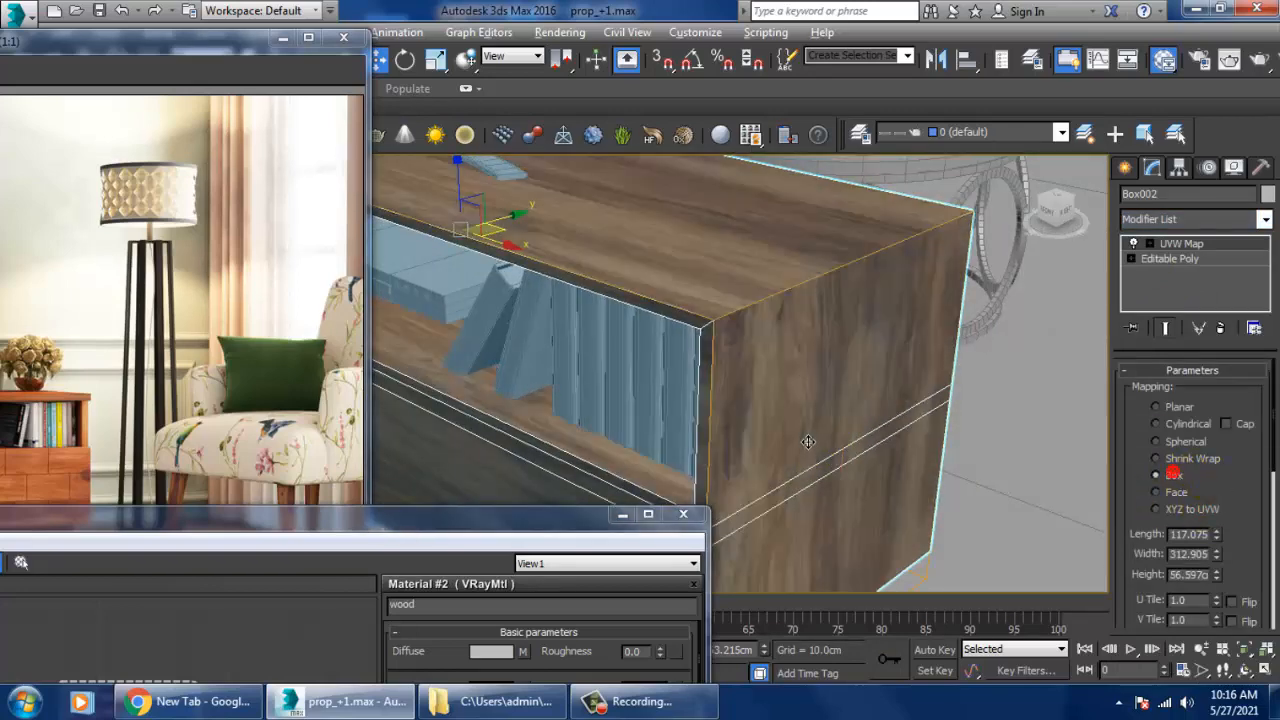
{"action": "scroll", "coordinate": [777, 408], "scroll_direction": "down", "scroll_amount": 7}
{"action": "left_click", "coordinate": [971, 178]}
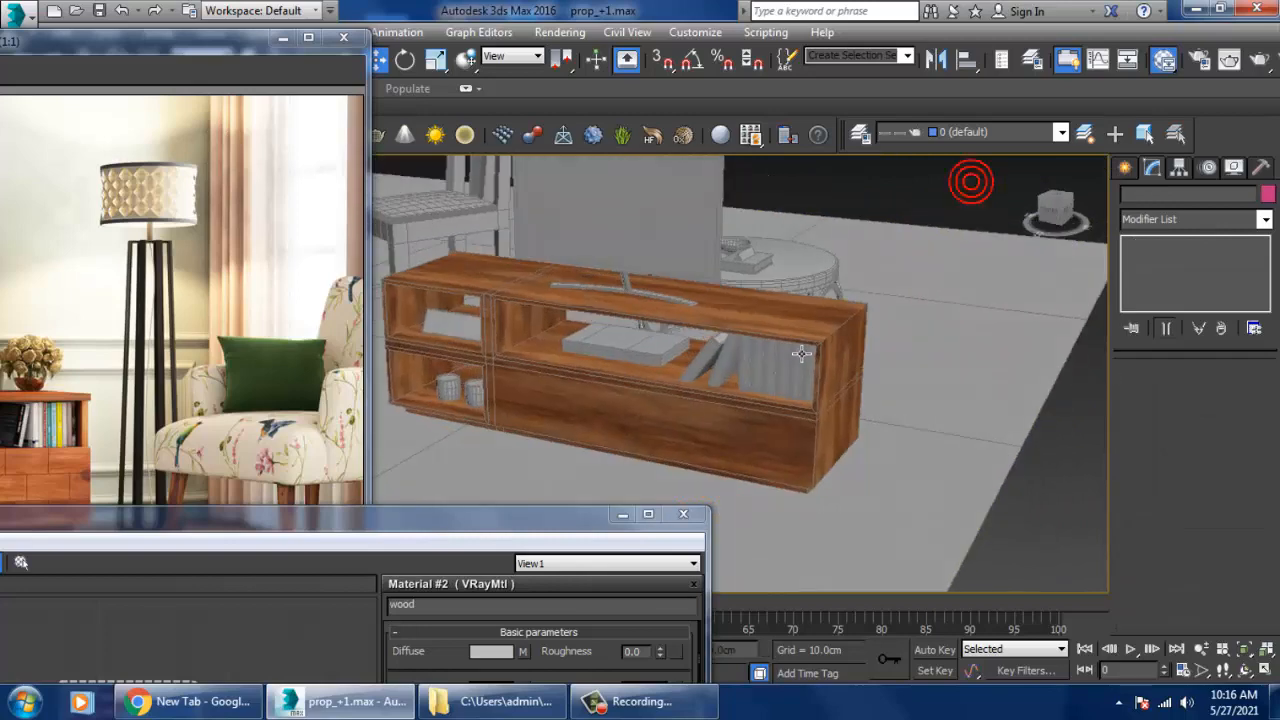
Step: Examine the wood grain on the TV cabinet up close, and bring the wood material's full node into view in the material editor
{"action": "scroll", "coordinate": [808, 426], "scroll_direction": "up", "scroll_amount": 6}
{"action": "mouse_move", "coordinate": [808, 429]}
{"action": "middle_mouse_down", "text": "alt"}
{"action": "mouse_move", "coordinate": [743, 423]}
{"action": "mouse_move", "coordinate": [871, 437]}
{"action": "mouse_move", "coordinate": [815, 412]}
{"action": "middle_mouse_up", "text": "alt"}
{"action": "mouse_move", "coordinate": [815, 412]}
{"action": "middle_mouse_down"}
{"action": "mouse_move", "coordinate": [826, 445]}
{"action": "mouse_move", "coordinate": [889, 423]}
{"action": "mouse_move", "coordinate": [809, 434]}
{"action": "mouse_move", "coordinate": [837, 423]}
{"action": "middle_mouse_up"}
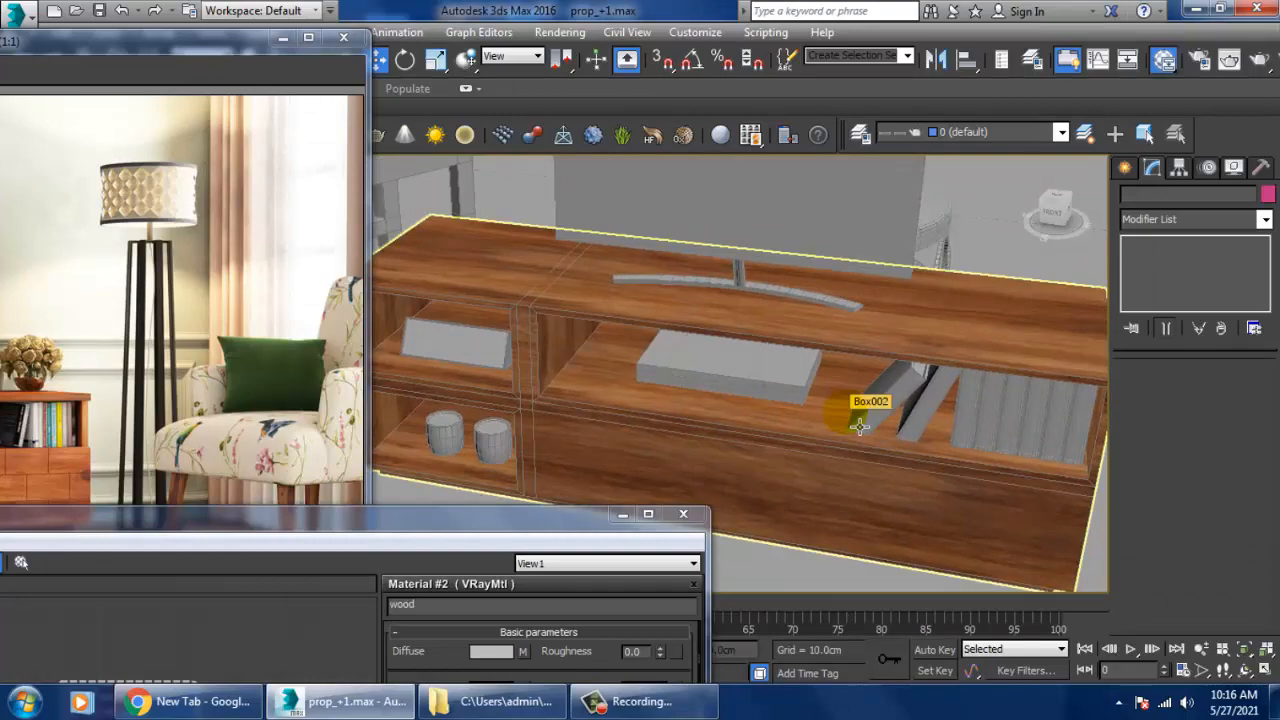
{"action": "key", "text": "m"}
{"action": "key", "text": "m"}
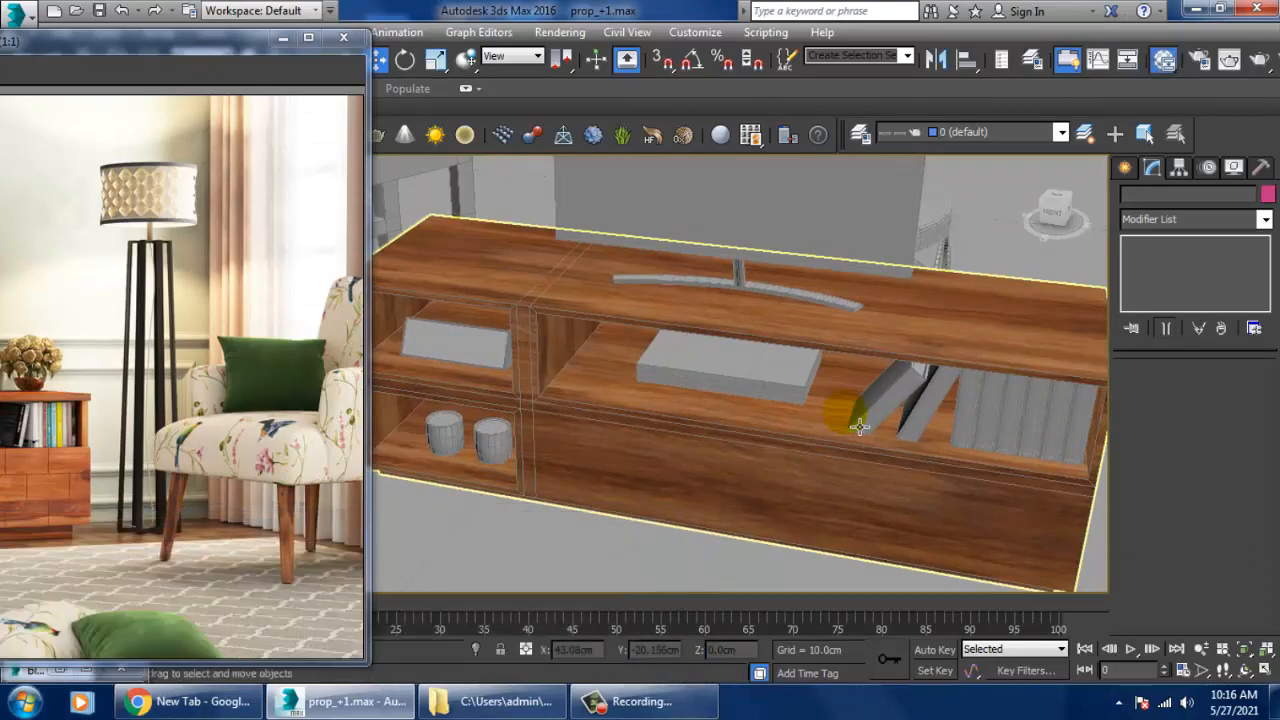
{"action": "left_click_drag", "start_coordinate": [404, 516], "coordinate": [830, 129]}
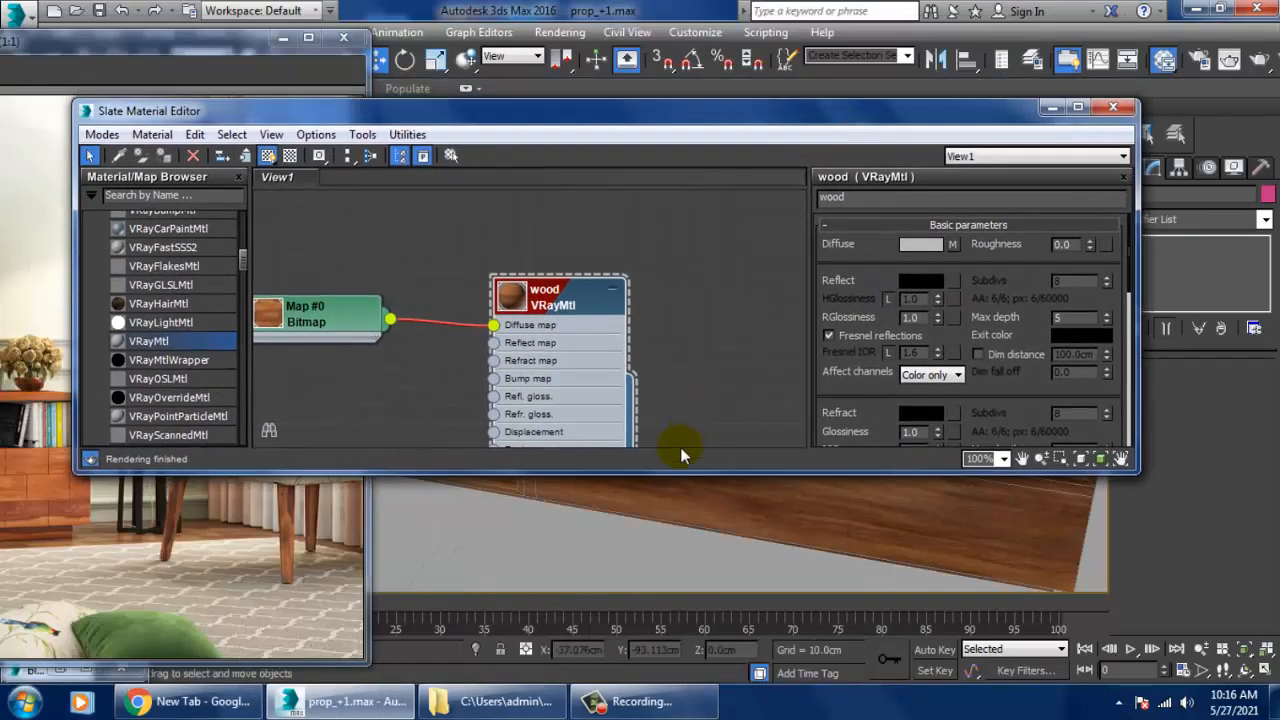
{"action": "double_click", "coordinate": [691, 483]}
{"action": "middle_click_drag", "start_coordinate": [613, 313], "coordinate": [696, 281]}
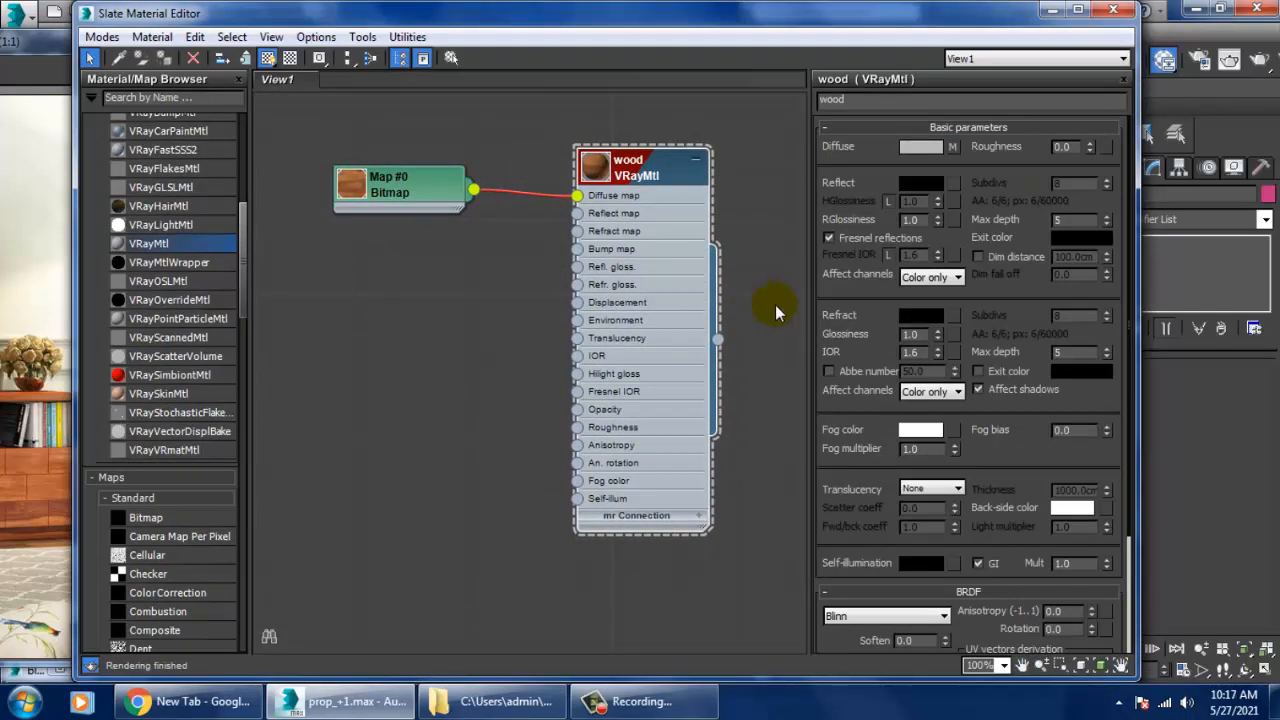
Step: Add a Noise map to the node graph and connect it to the wood material's Bump map input
{"action": "left_click_drag", "start_coordinate": [243, 263], "coordinate": [242, 371]}
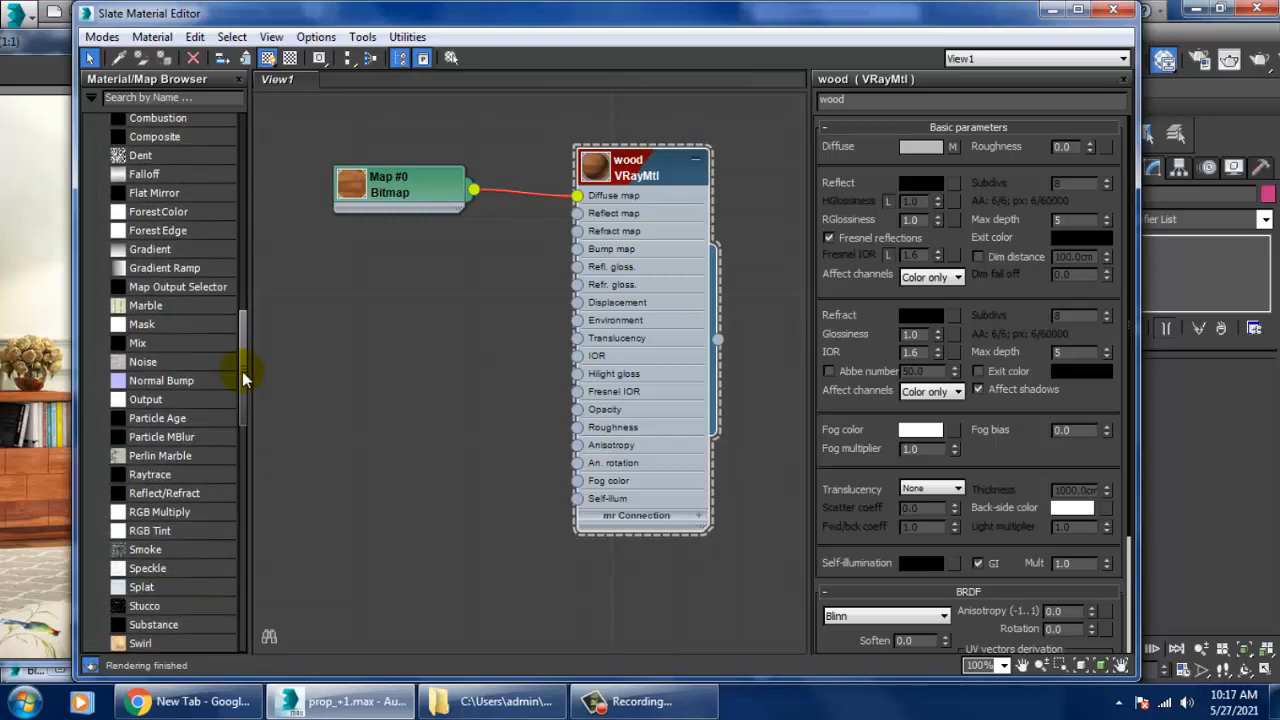
{"action": "left_click_drag", "start_coordinate": [148, 366], "coordinate": [412, 322]}
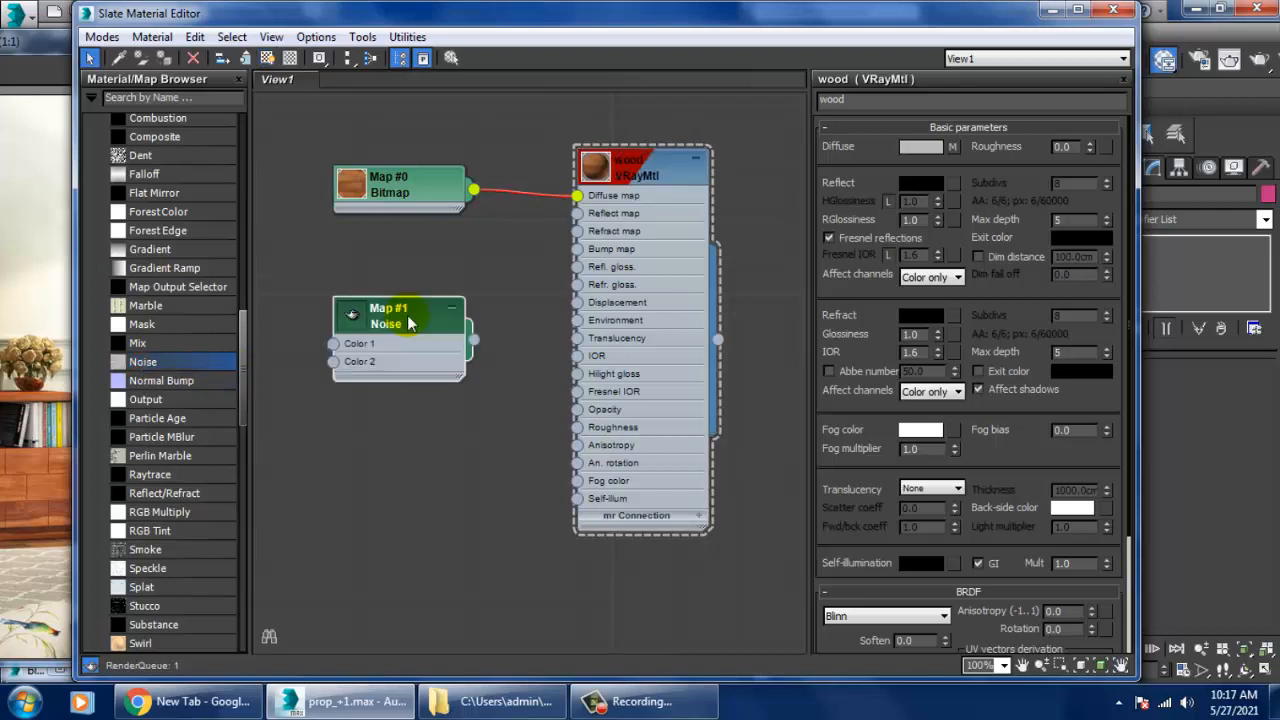
{"action": "double_click", "coordinate": [412, 320]}
{"action": "double_click", "coordinate": [631, 174]}
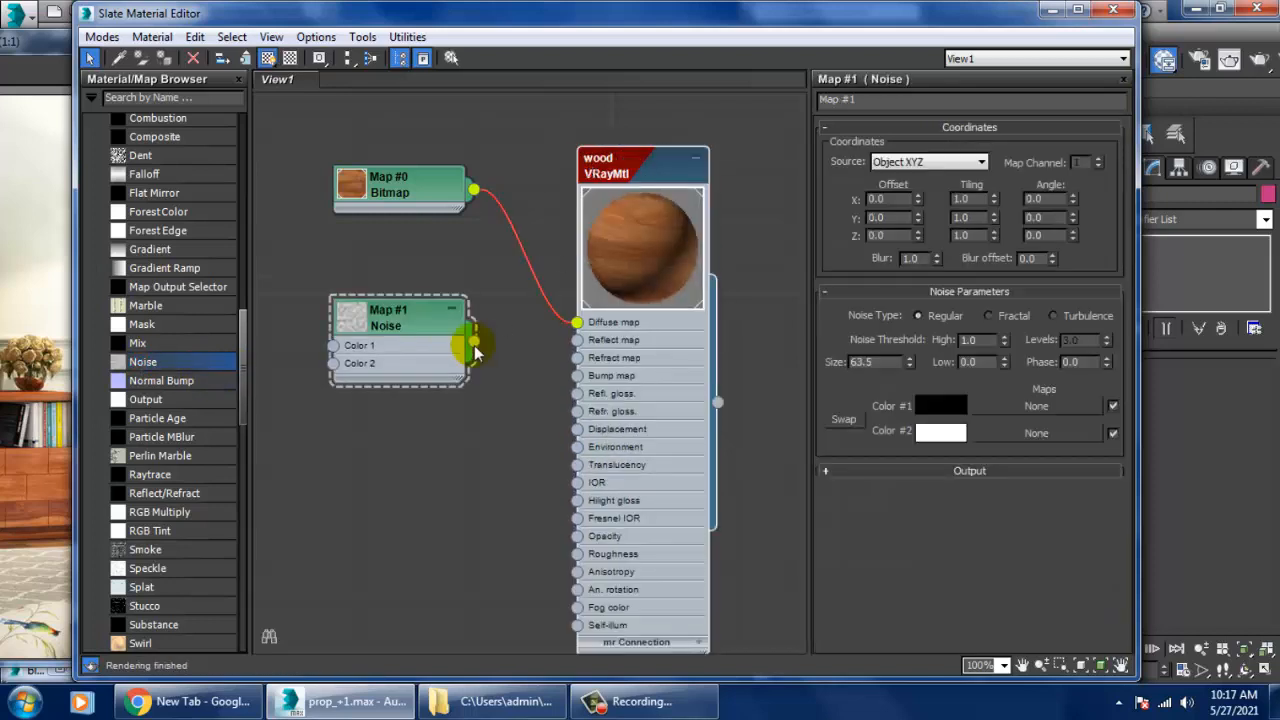
{"action": "left_click_drag", "start_coordinate": [474, 343], "coordinate": [578, 375]}
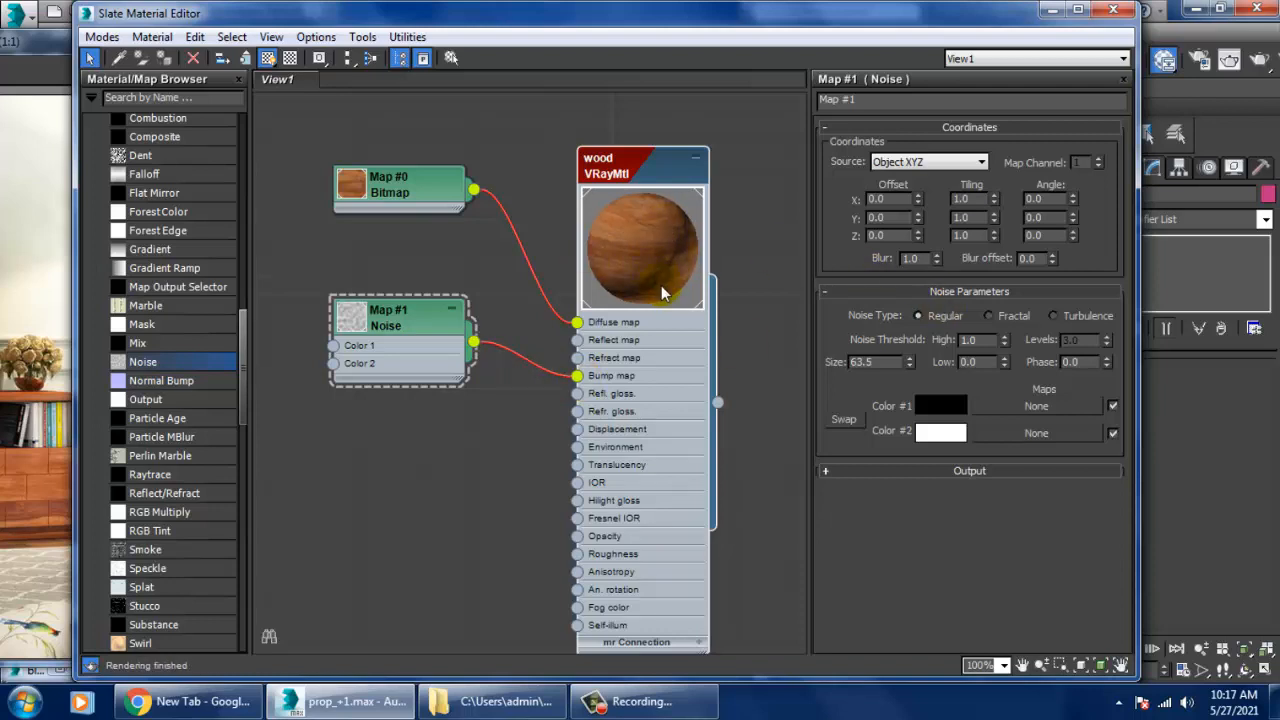
Step: Set the Noise map's type to Fractal and its size to 0.5
{"action": "left_click", "coordinate": [990, 316]}
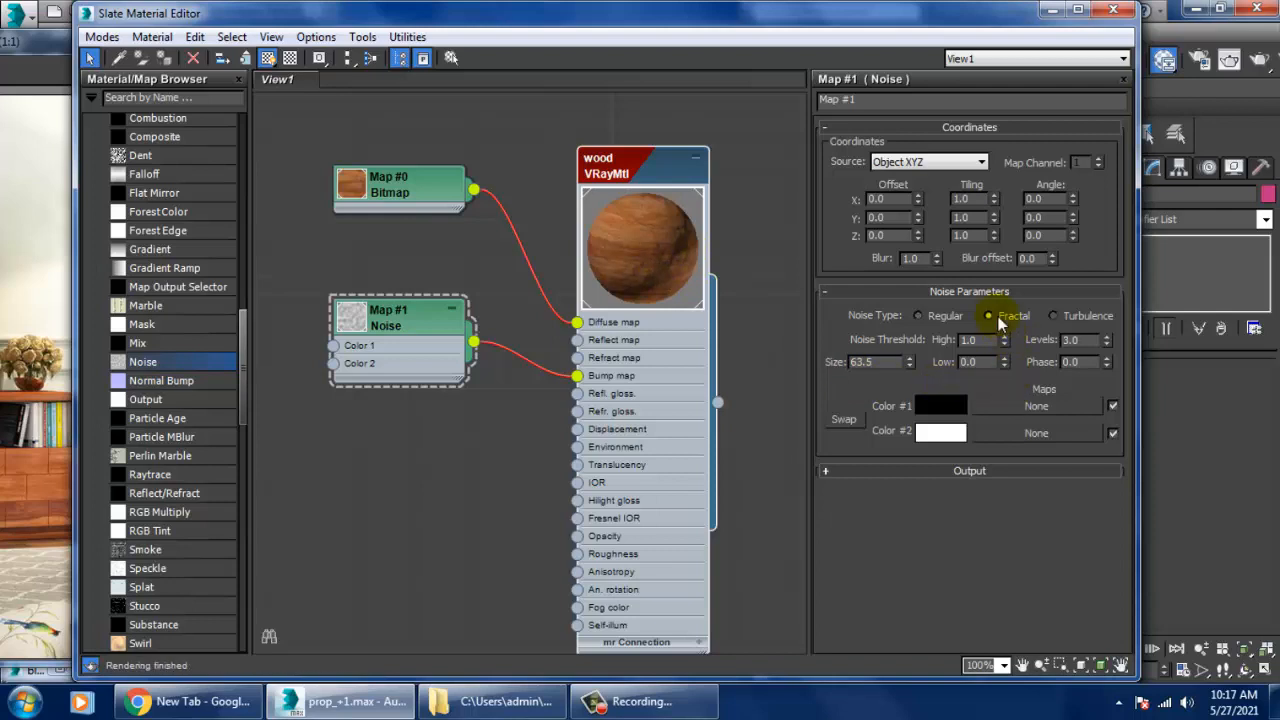
{"action": "double_click", "coordinate": [884, 364]}
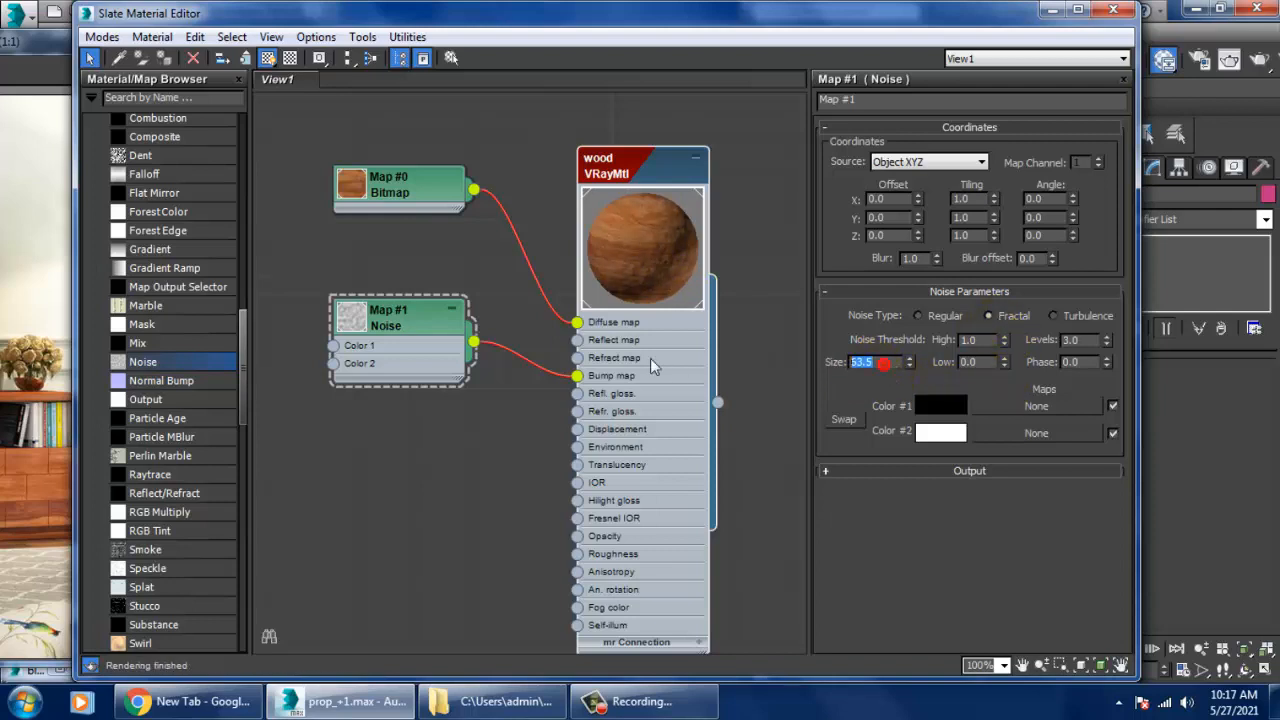
{"action": "type", "text": "1"}
{"action": "key", "text": "Return"}
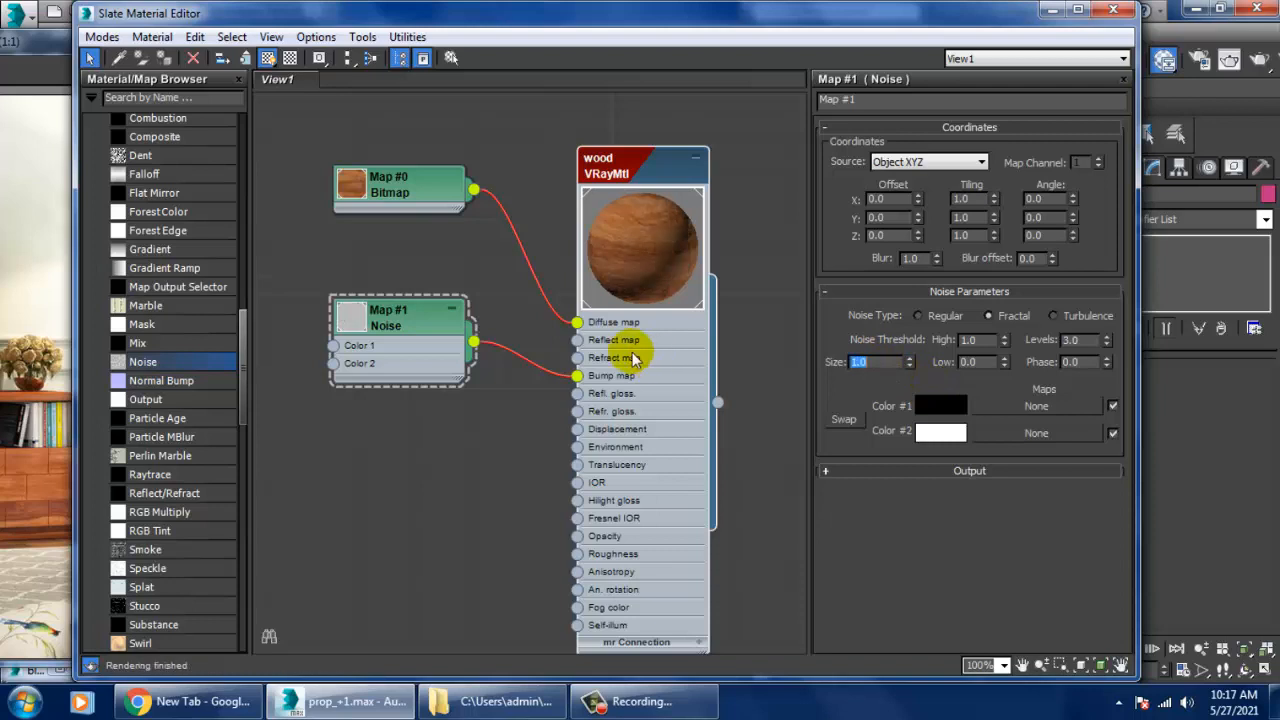
{"action": "left_click", "coordinate": [882, 366]}
{"action": "double_click", "coordinate": [882, 366]}
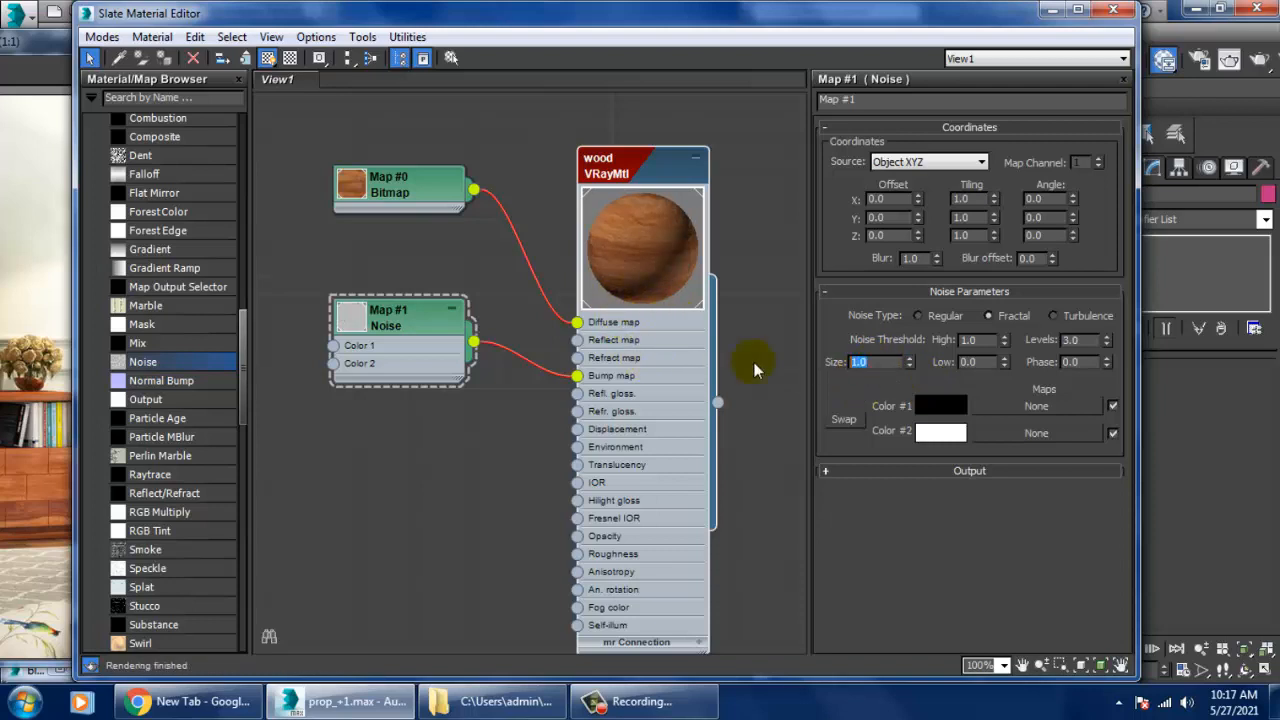
{"action": "type", "text": "0.5"}
{"action": "key", "text": "Return"}
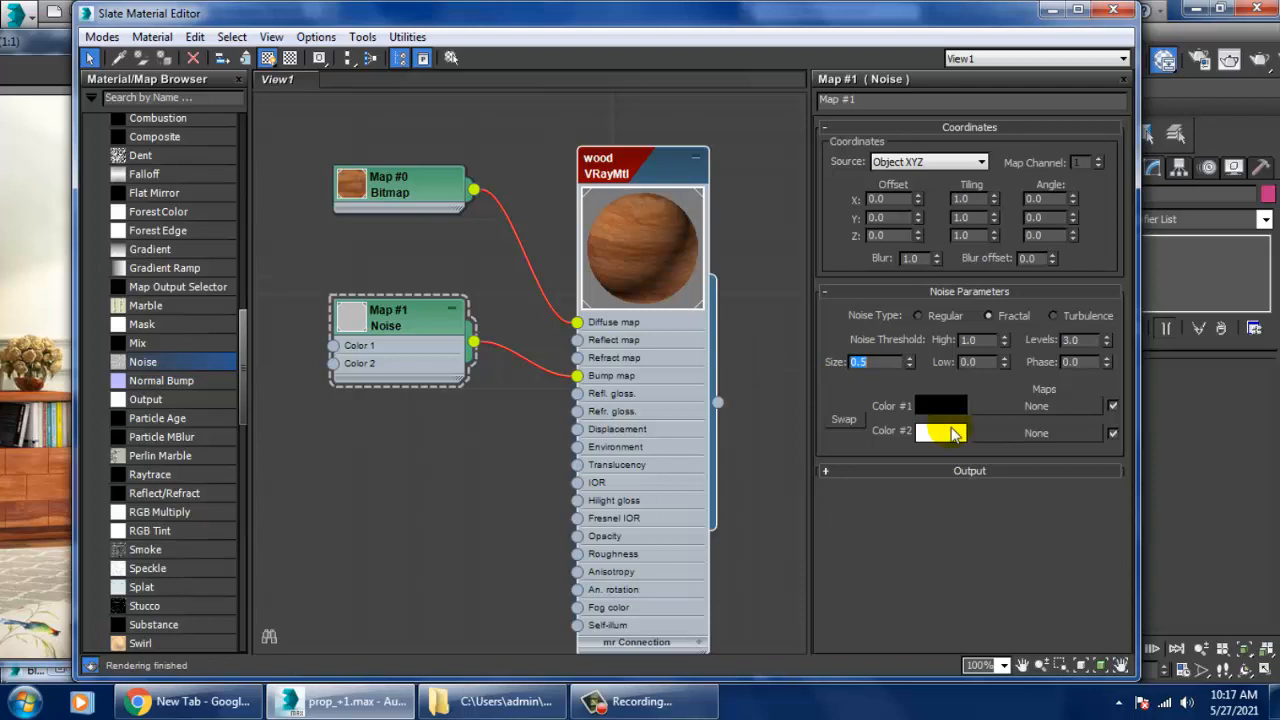
Step: Set the bump amount to 34 in the wood material's map settings
{"action": "double_click", "coordinate": [642, 178]}
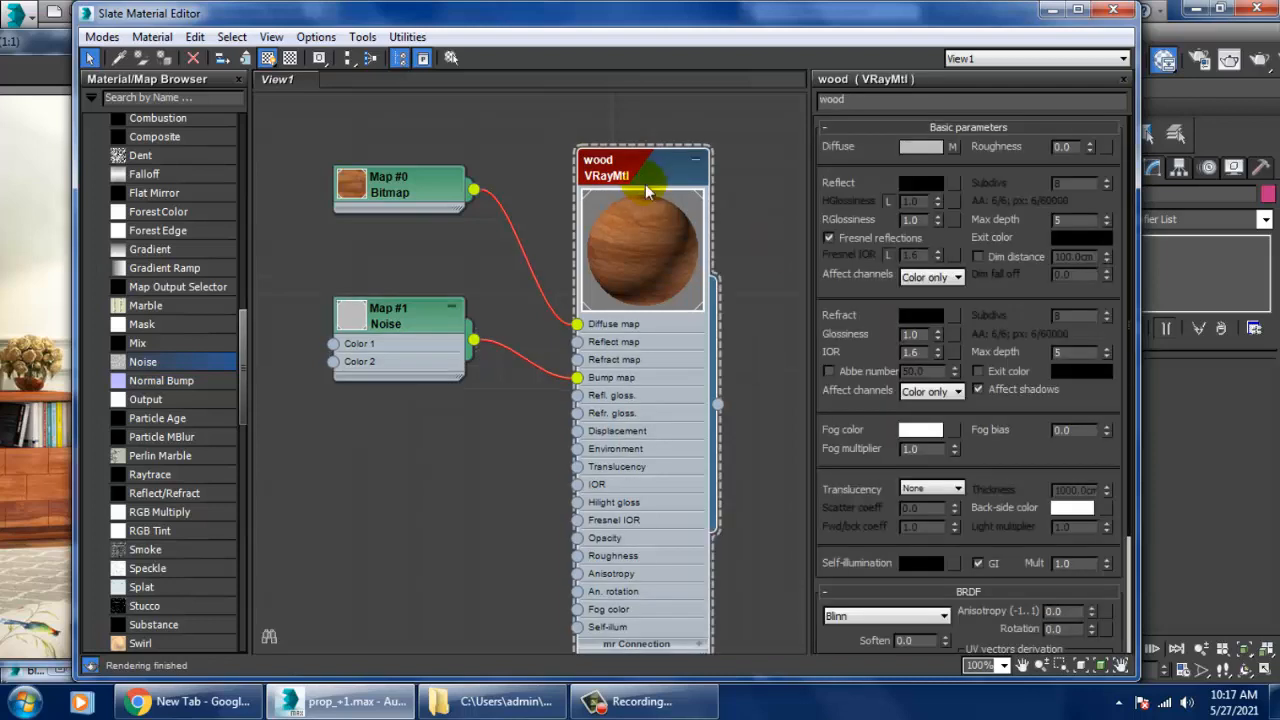
{"action": "left_click", "coordinate": [952, 147]}
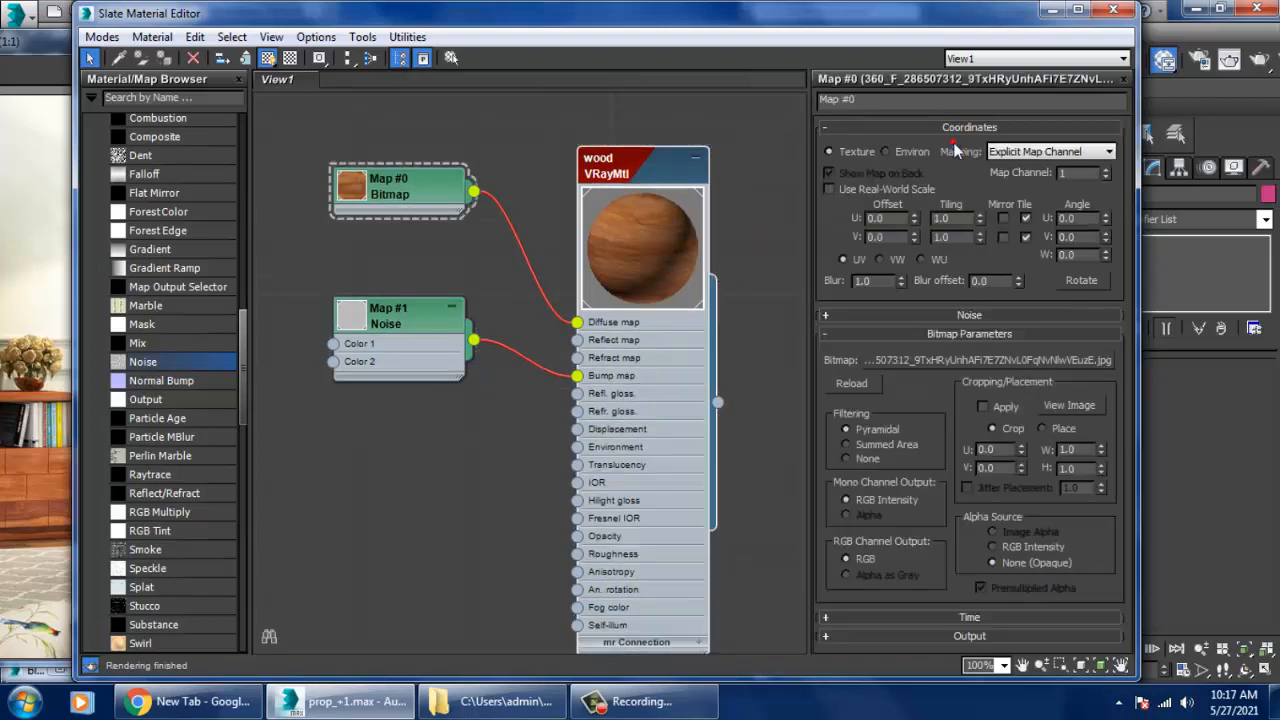
{"action": "double_click", "coordinate": [405, 330]}
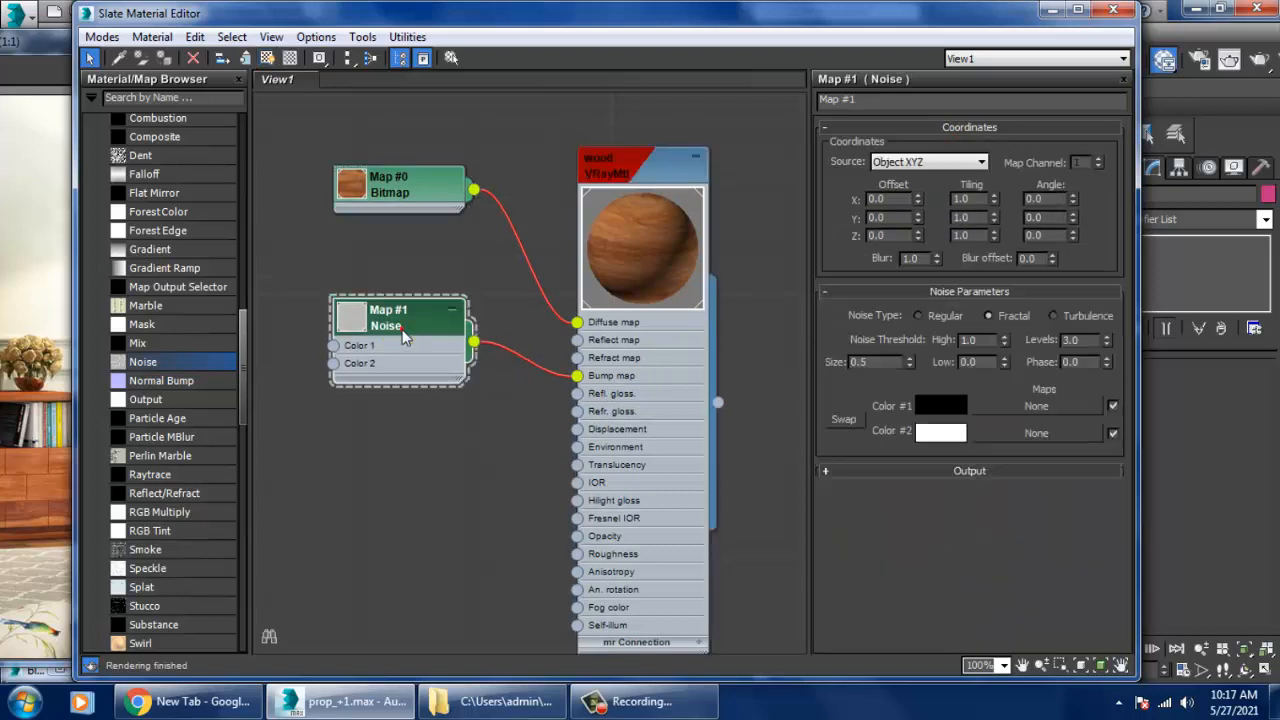
{"action": "double_click", "coordinate": [626, 287]}
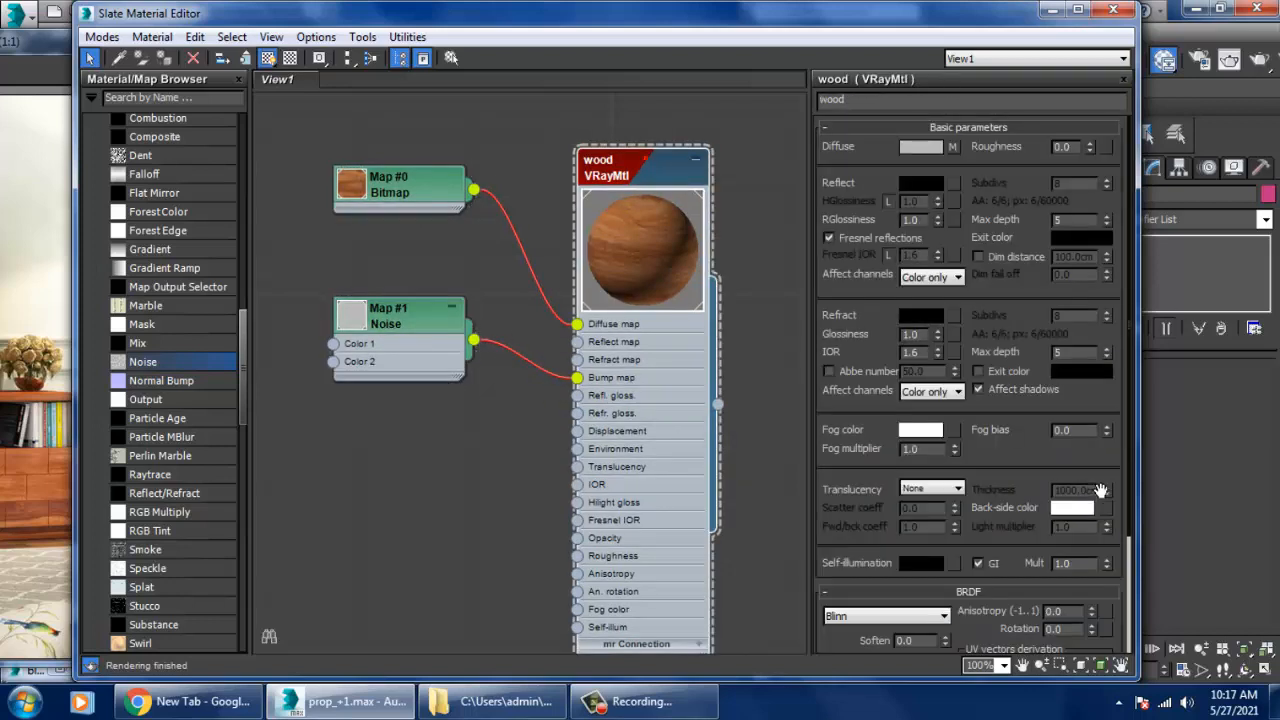
{"action": "scroll", "coordinate": [993, 591], "scroll_direction": "down", "scroll_amount": 5}
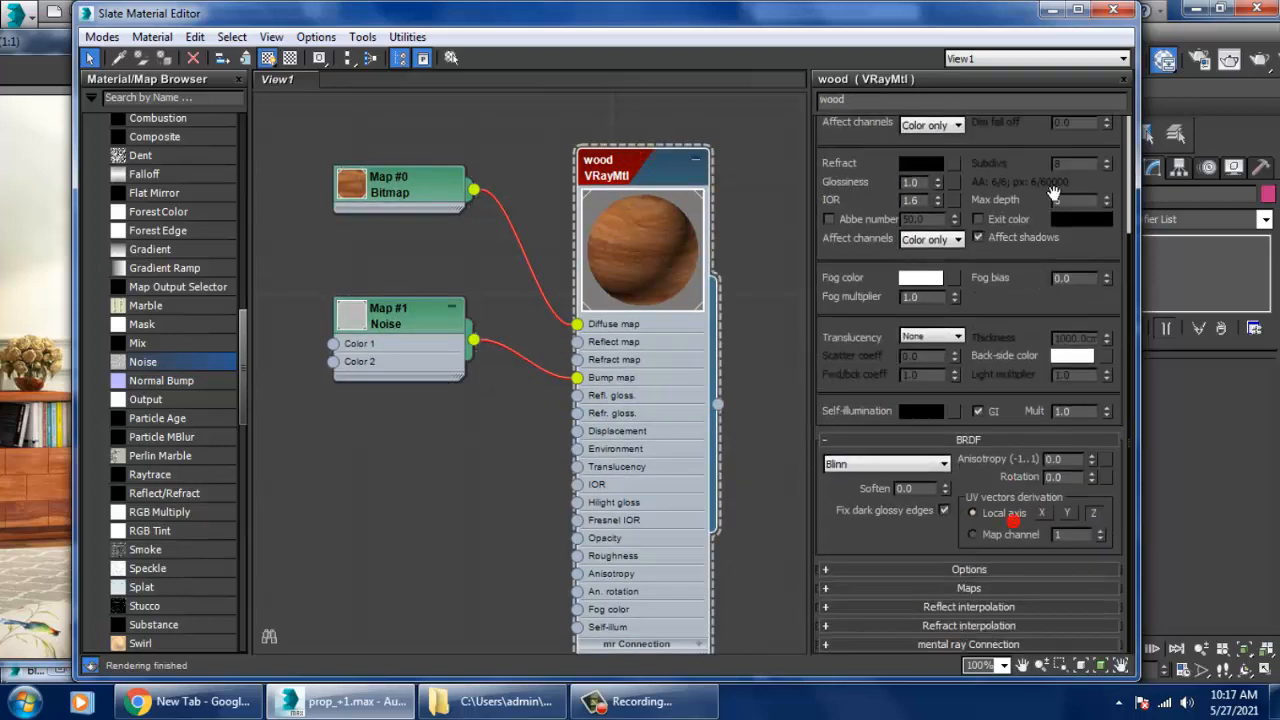
{"action": "left_click", "coordinate": [974, 589]}
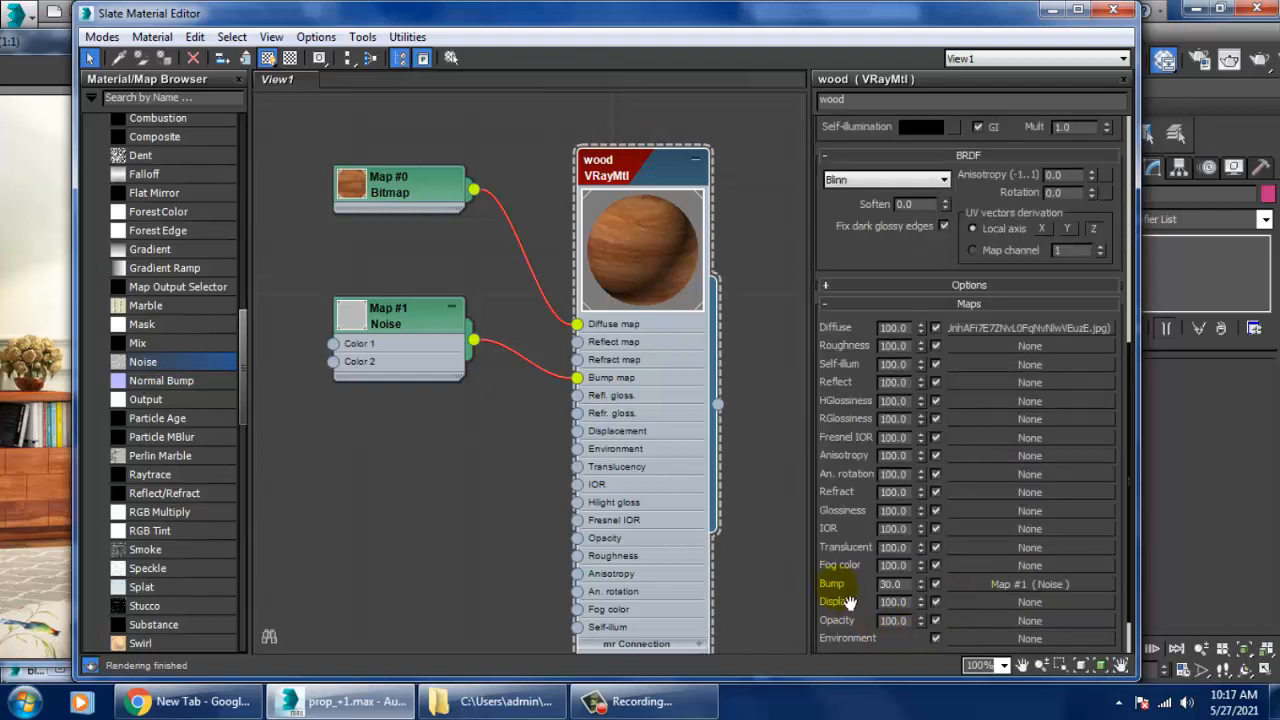
{"action": "left_click", "coordinate": [921, 581]}
{"action": "left_click_drag", "start_coordinate": [921, 583], "coordinate": [917, 508]}
{"action": "key", "text": "ctrl+z"}
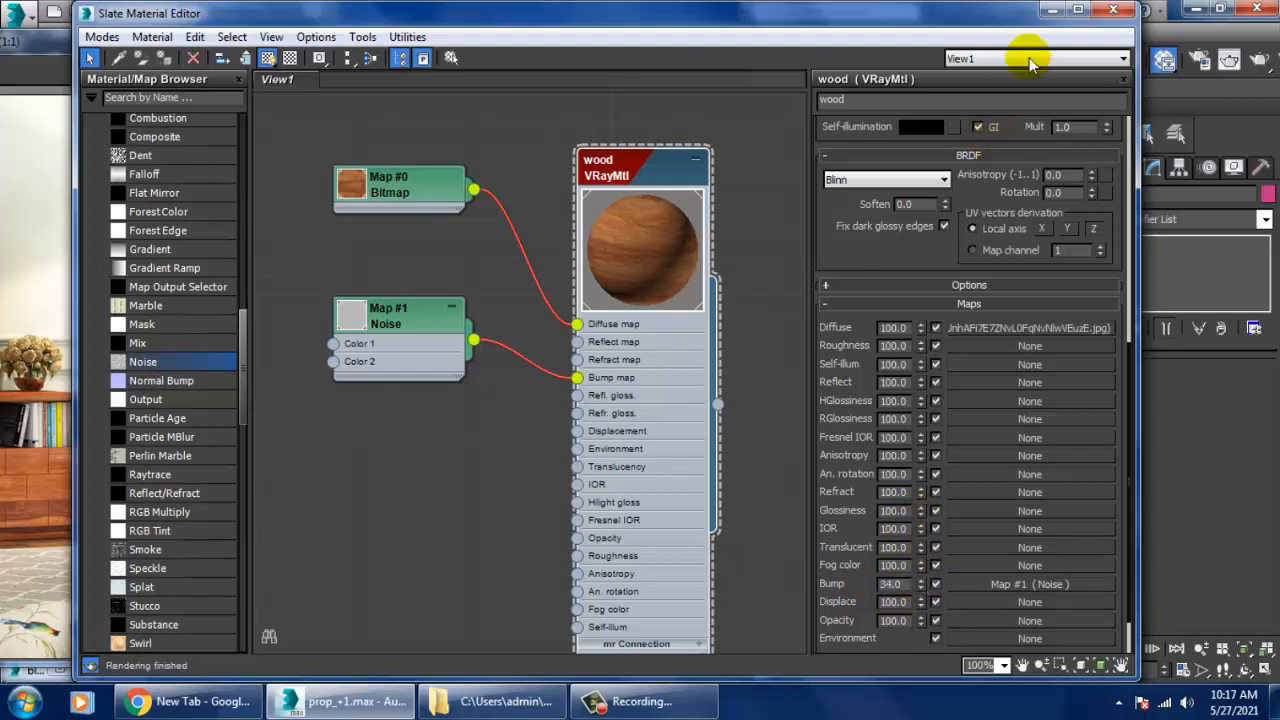
Step: Minimize the material editor and reposition the reference image to compare its bookshelf with the modelled books in the TV cabinet
{"action": "left_click", "coordinate": [1050, 10]}
{"action": "middle_click_drag", "start_coordinate": [965, 405], "coordinate": [880, 443], "text": "alt"}
{"action": "middle_click_drag", "start_coordinate": [854, 427], "coordinate": [930, 414]}
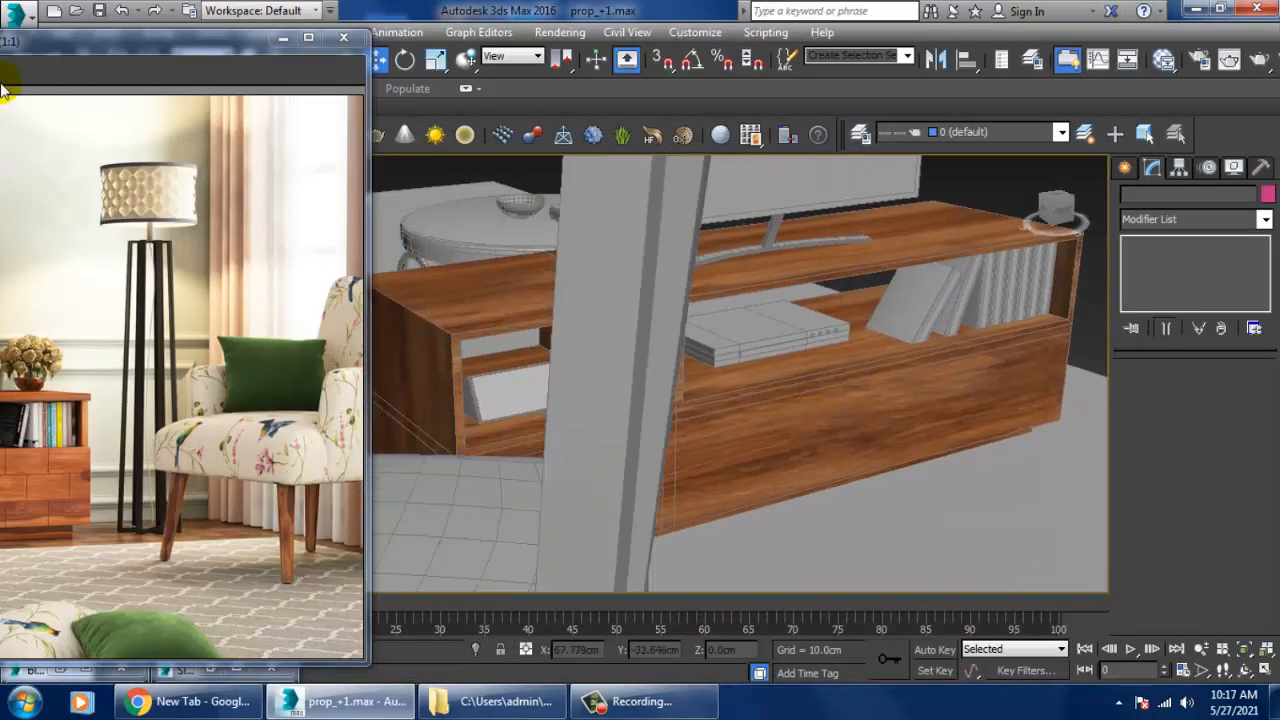
{"action": "left_click_drag", "start_coordinate": [135, 50], "coordinate": [353, 42]}
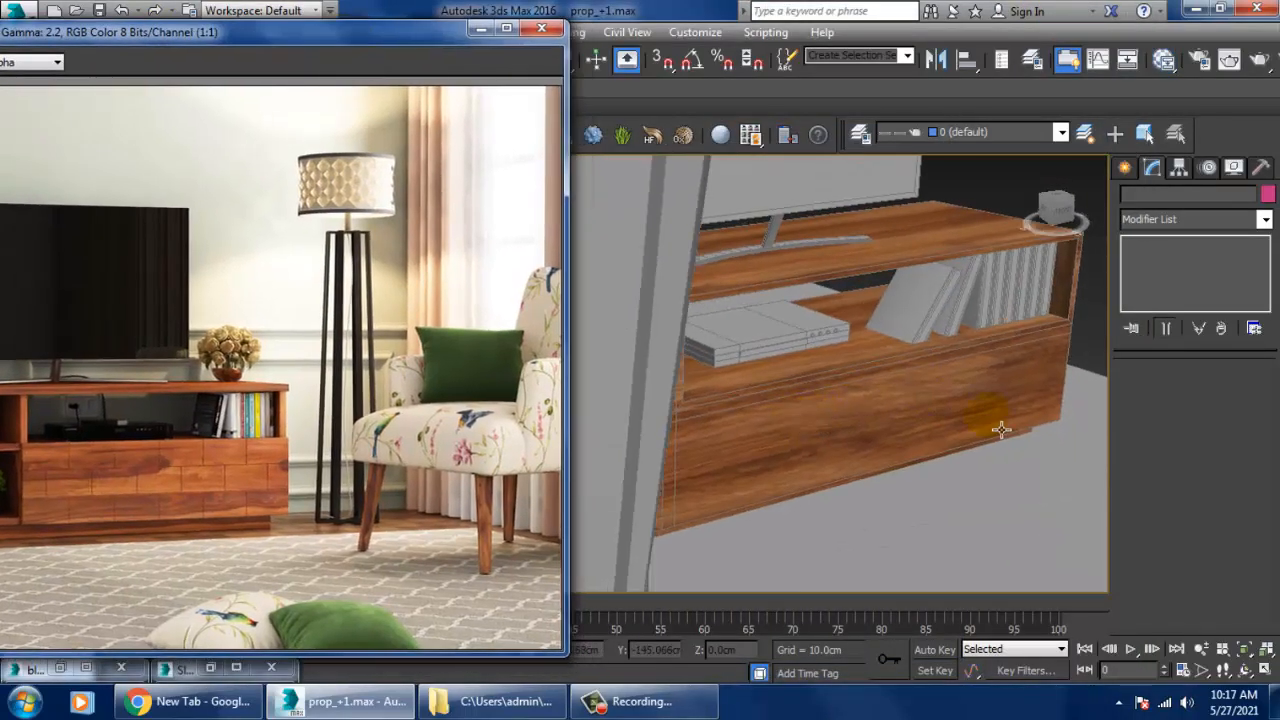
{"action": "middle_click_drag", "start_coordinate": [1000, 430], "coordinate": [788, 450]}
{"action": "scroll", "coordinate": [857, 400], "scroll_direction": "up", "scroll_amount": 6}
Step: Attach the row of upright books in the TV cabinet to the rightmost book as one editable poly object
{"action": "left_click", "coordinate": [946, 366]}
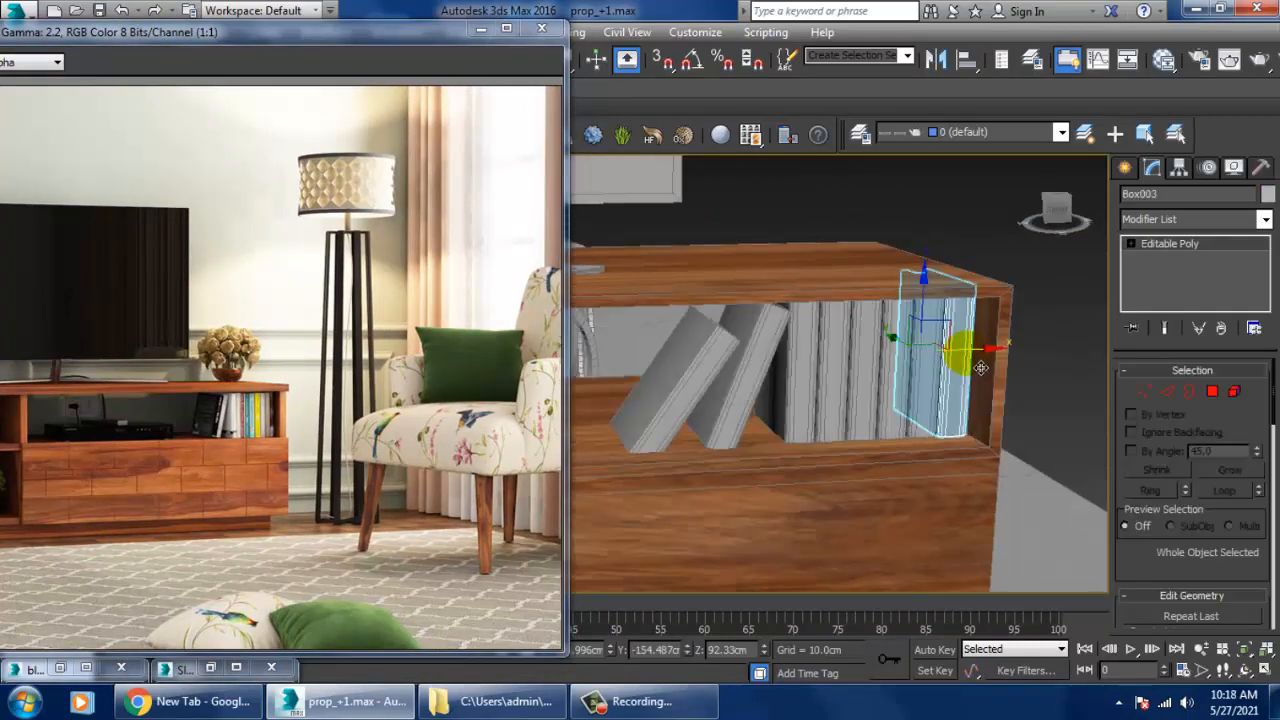
{"action": "middle_click_drag", "start_coordinate": [981, 368], "coordinate": [960, 363], "text": "alt"}
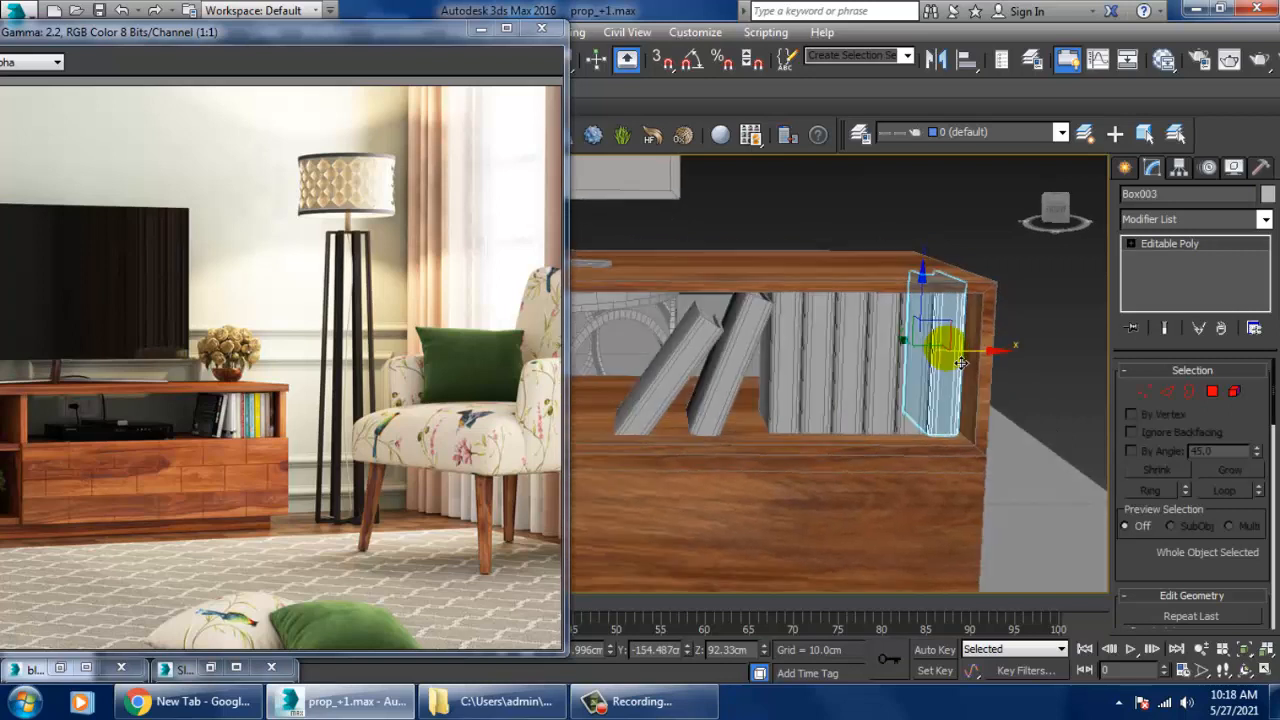
{"action": "scroll", "coordinate": [1196, 568], "scroll_direction": "down", "scroll_amount": 5}
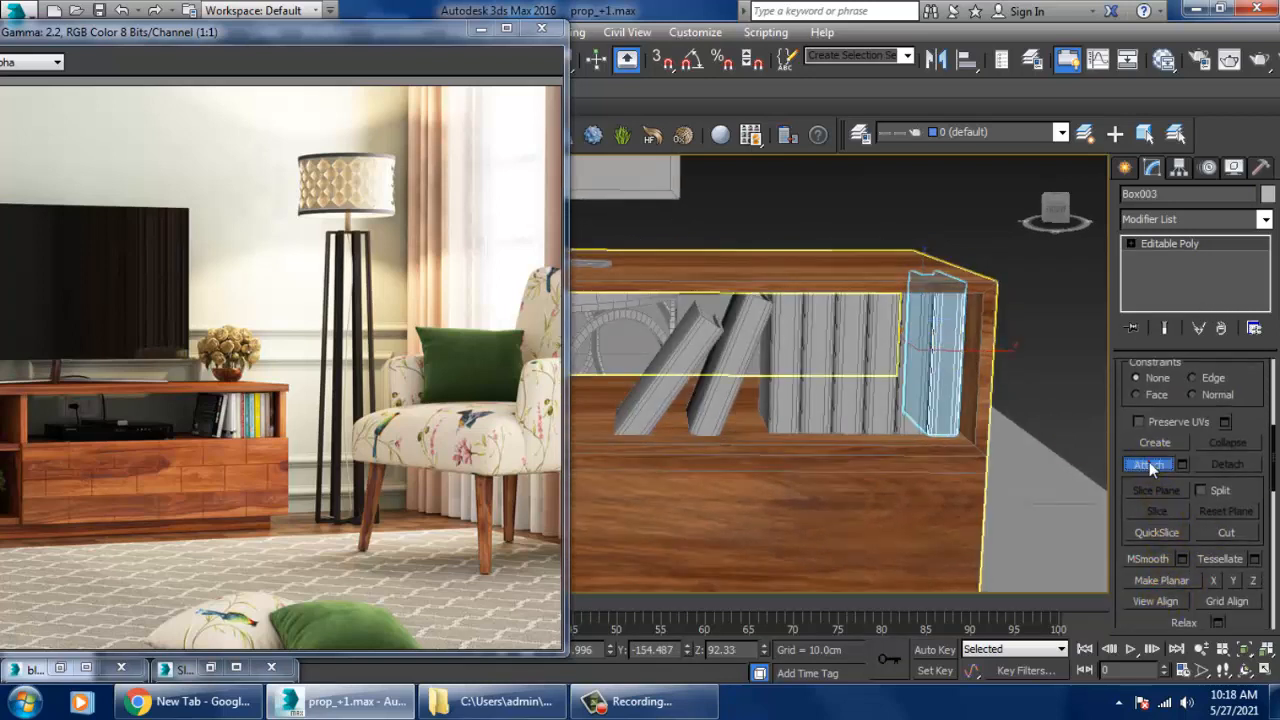
{"action": "left_click", "coordinate": [890, 405]}
{"action": "left_click", "coordinate": [860, 408]}
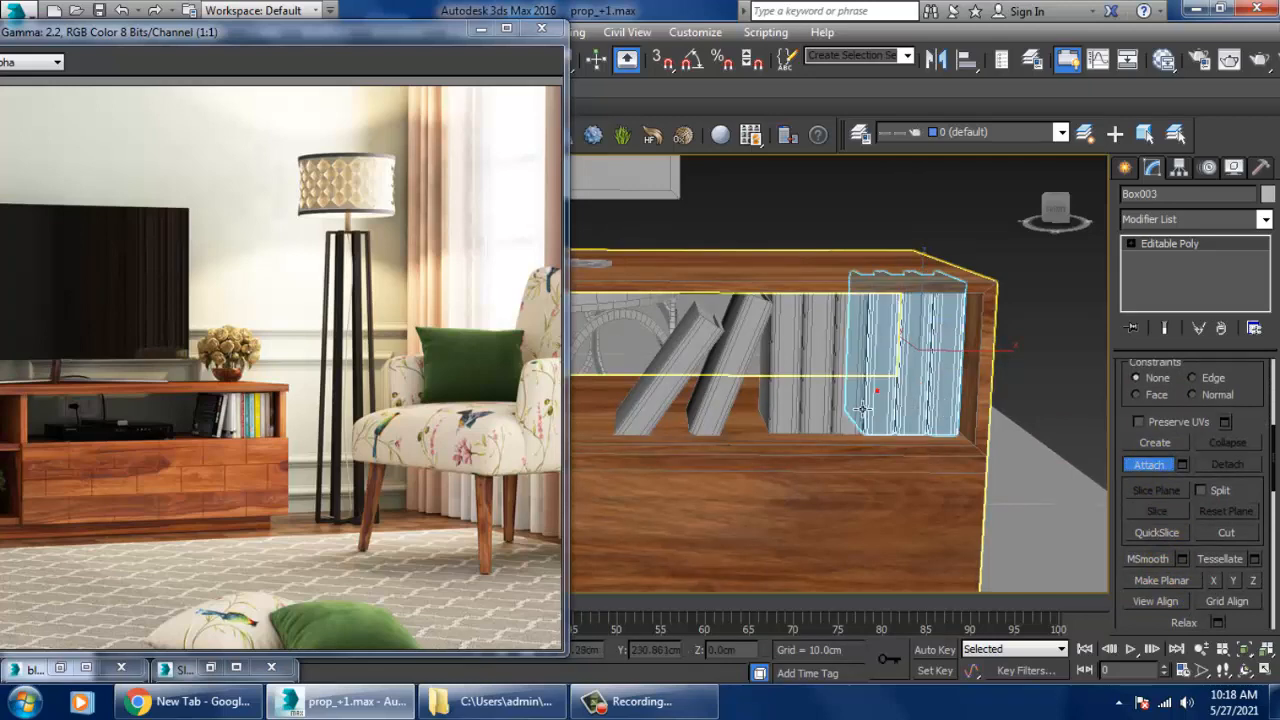
{"action": "left_click", "coordinate": [830, 408]}
{"action": "left_click", "coordinate": [800, 405]}
{"action": "left_click", "coordinate": [795, 405]}
{"action": "right_click", "coordinate": [800, 410]}
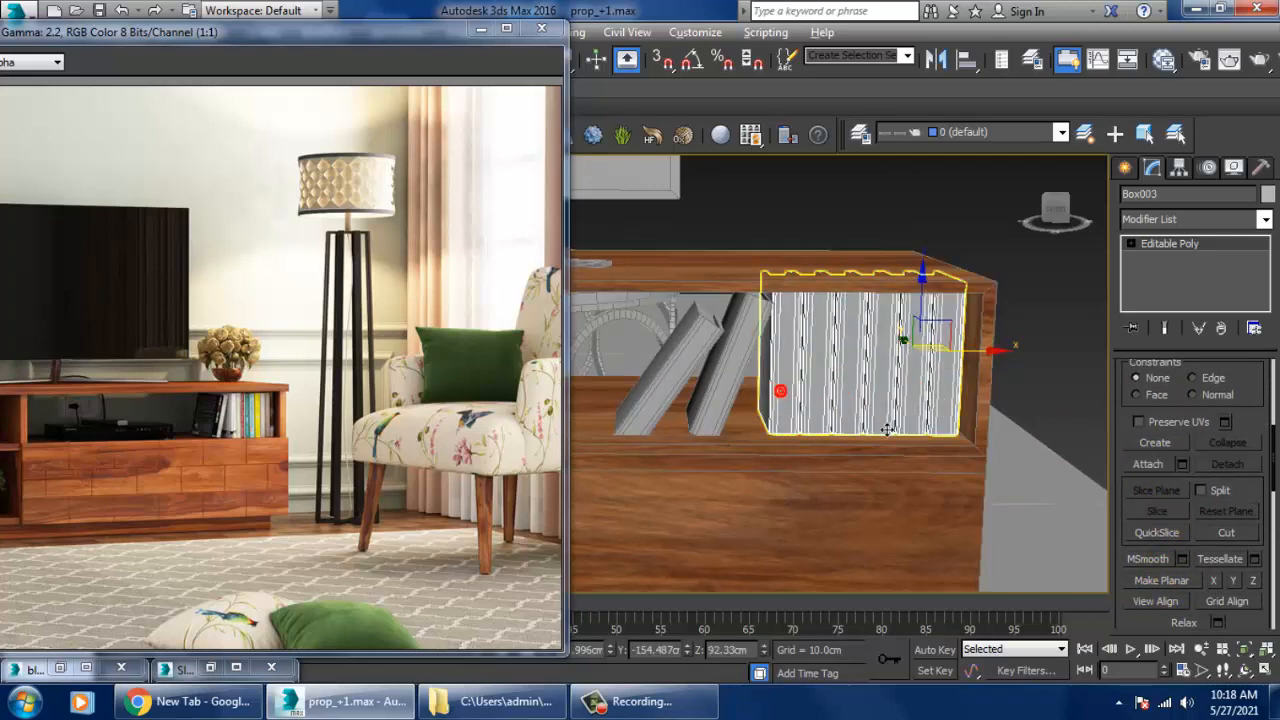
Step: Create a new VRayMtl node in the material graph below the wood material for the attached books
{"action": "mouse_move", "coordinate": [860, 357]}
{"action": "middle_mouse_down", "text": "alt"}
{"action": "mouse_move", "coordinate": [843, 357]}
{"action": "mouse_move", "coordinate": [865, 372]}
{"action": "middle_mouse_up", "text": "alt"}
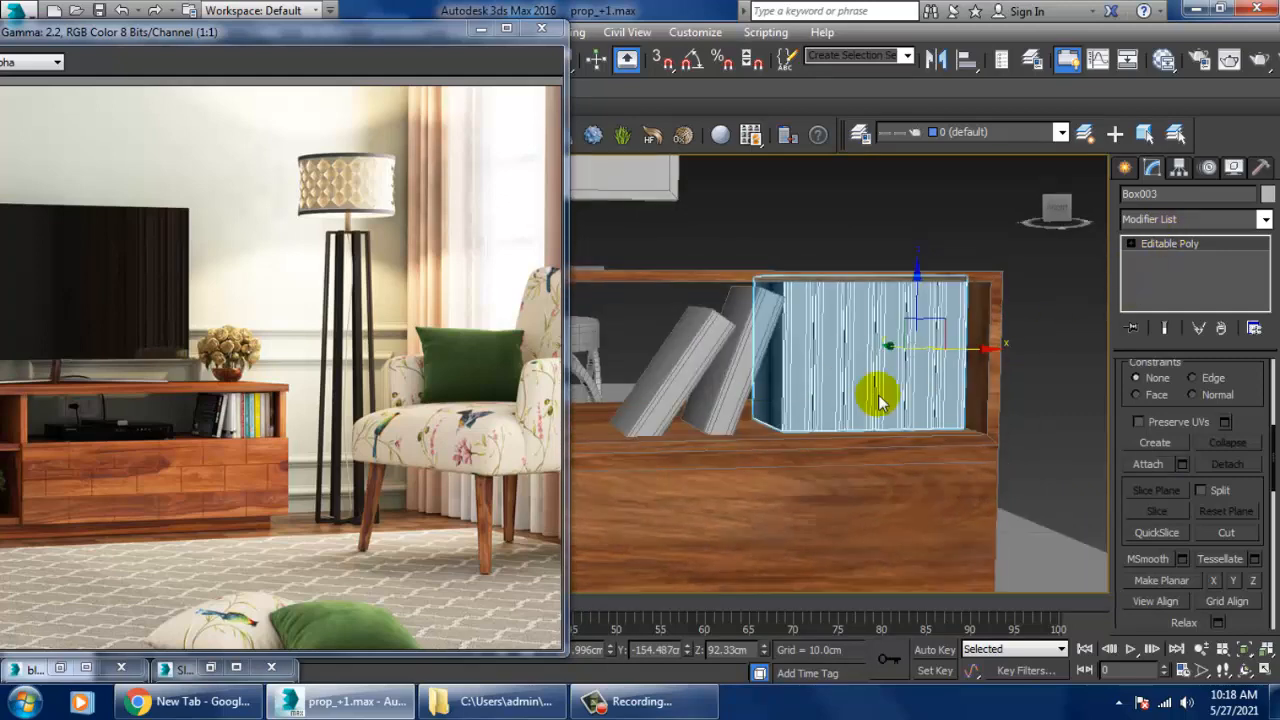
{"action": "key", "text": "m"}
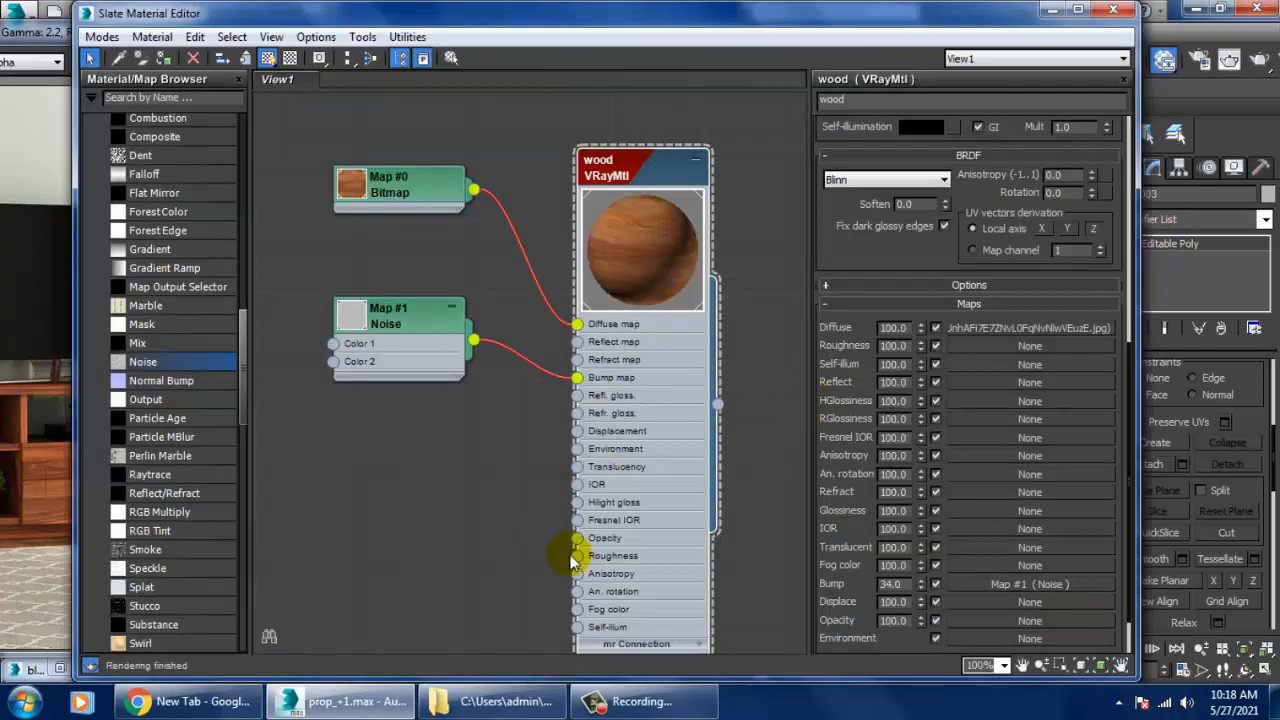
{"action": "middle_click_drag", "start_coordinate": [571, 563], "coordinate": [611, 302]}
{"action": "left_click_drag", "start_coordinate": [242, 338], "coordinate": [237, 171]}
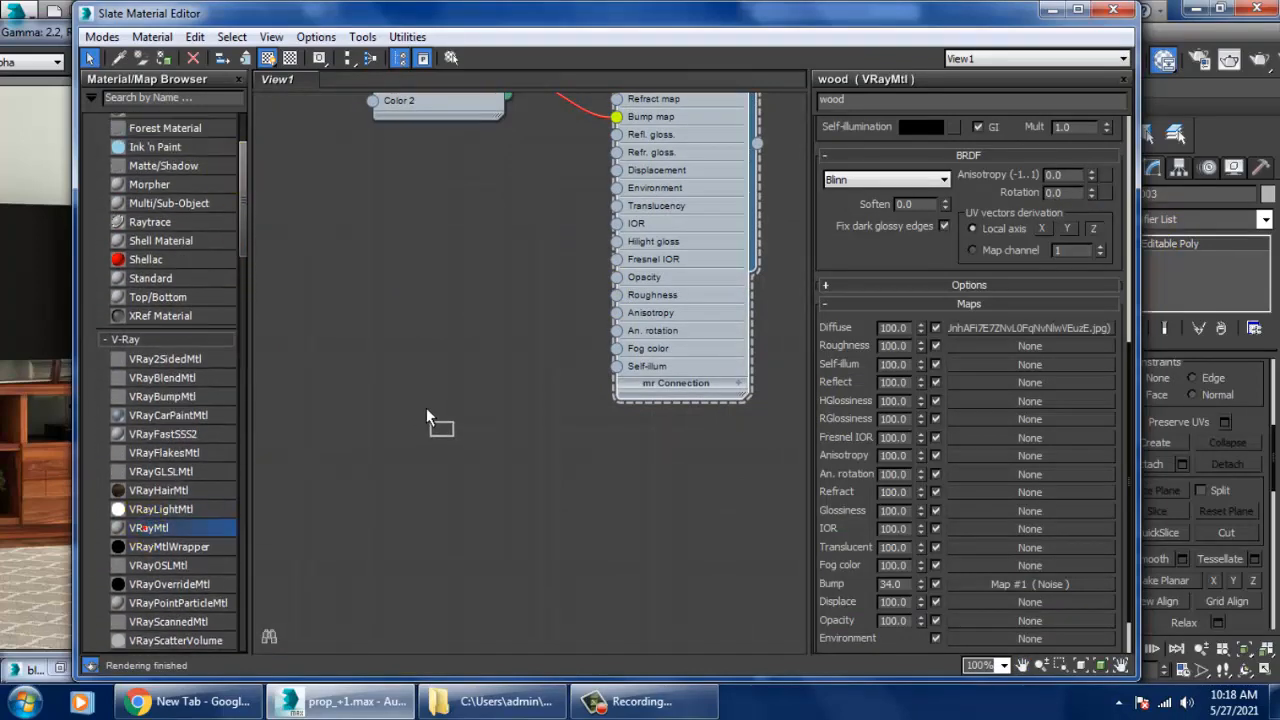
{"action": "left_click_drag", "start_coordinate": [426, 409], "coordinate": [426, 408]}
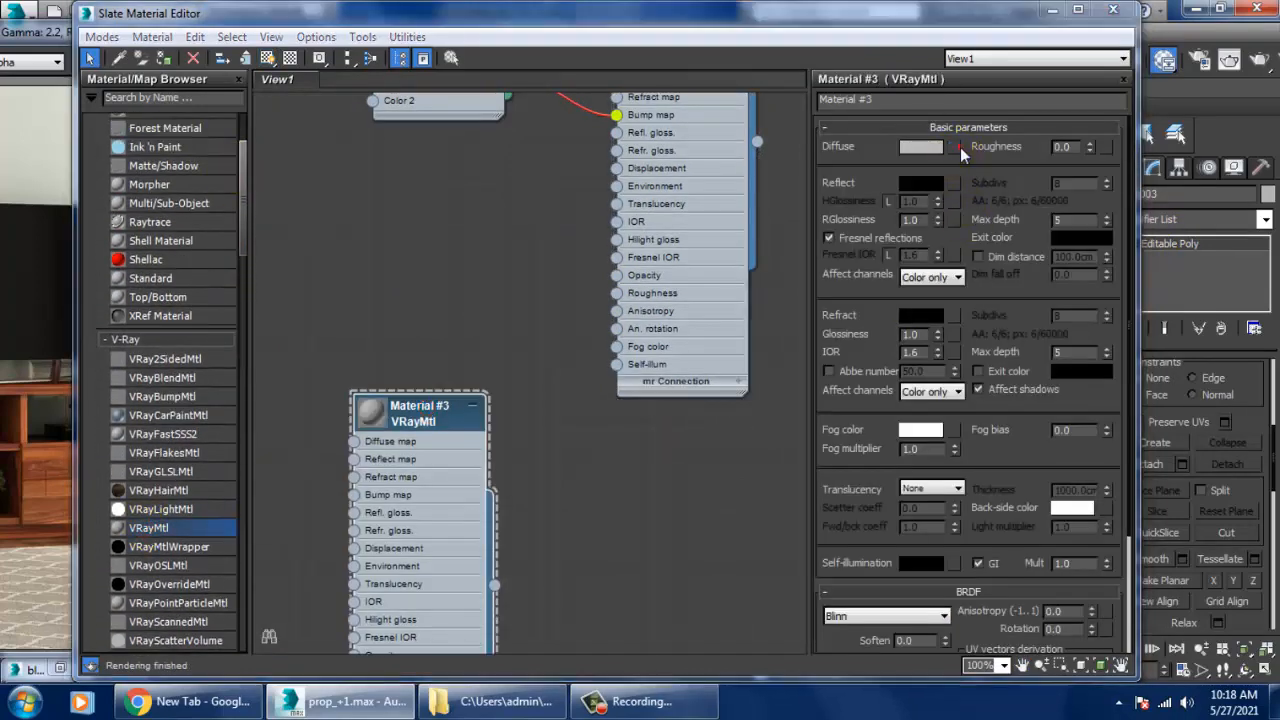
Step: Load the 5b9e252776046c5e6b7327e1adde82c4 book-spine image from the tex folder as the new material's diffuse bitmap
{"action": "left_click", "coordinate": [952, 147]}
{"action": "double_click", "coordinate": [190, 229]}
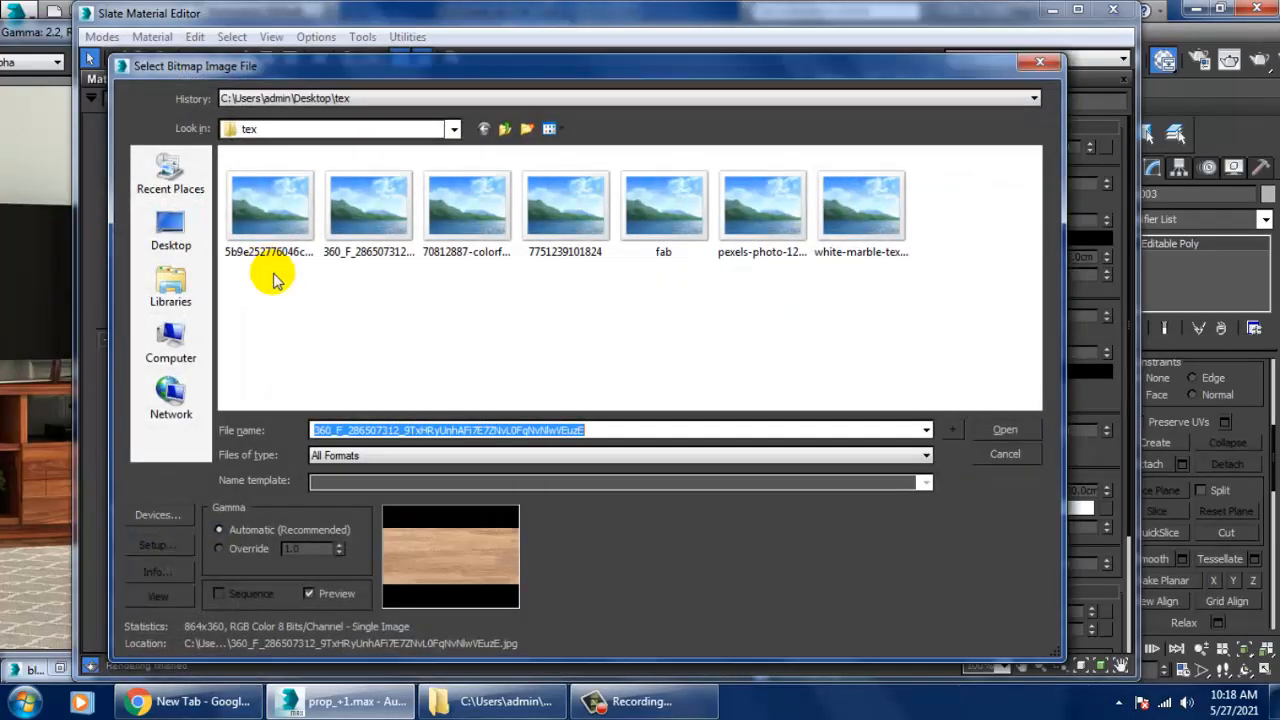
{"action": "left_click", "coordinate": [268, 208]}
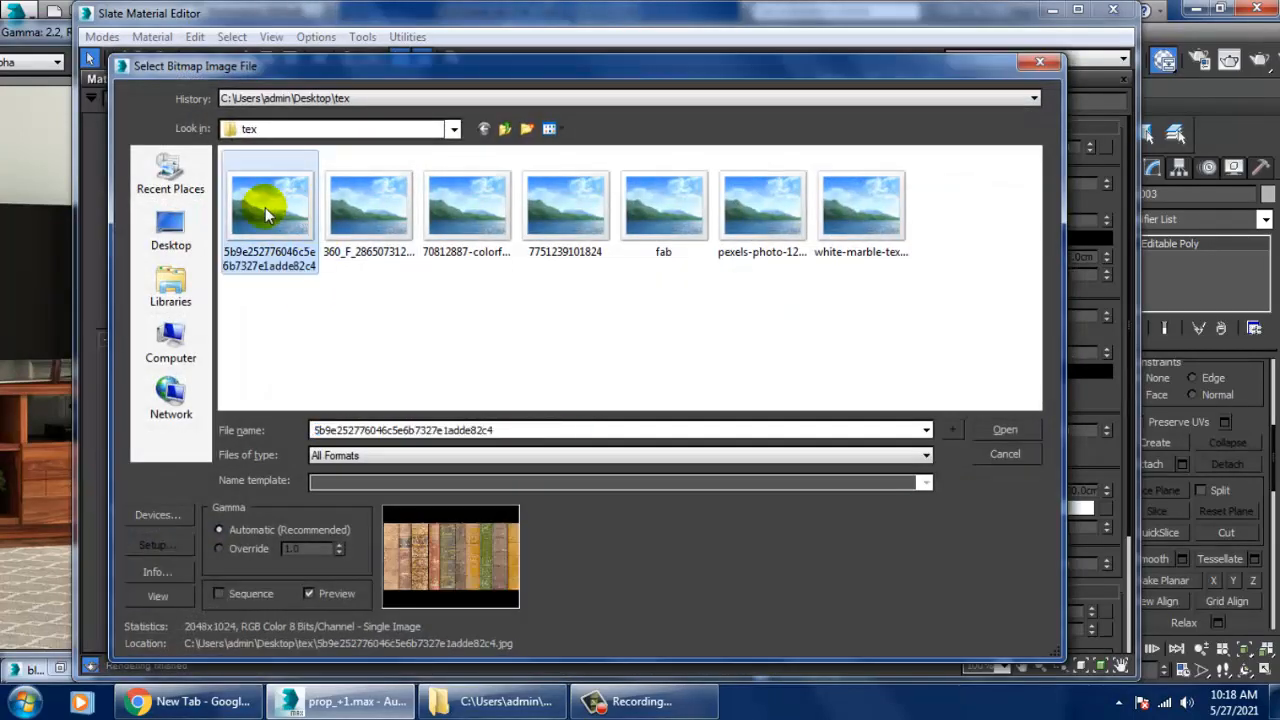
{"action": "left_click", "coordinate": [349, 205]}
{"action": "double_click", "coordinate": [263, 212]}
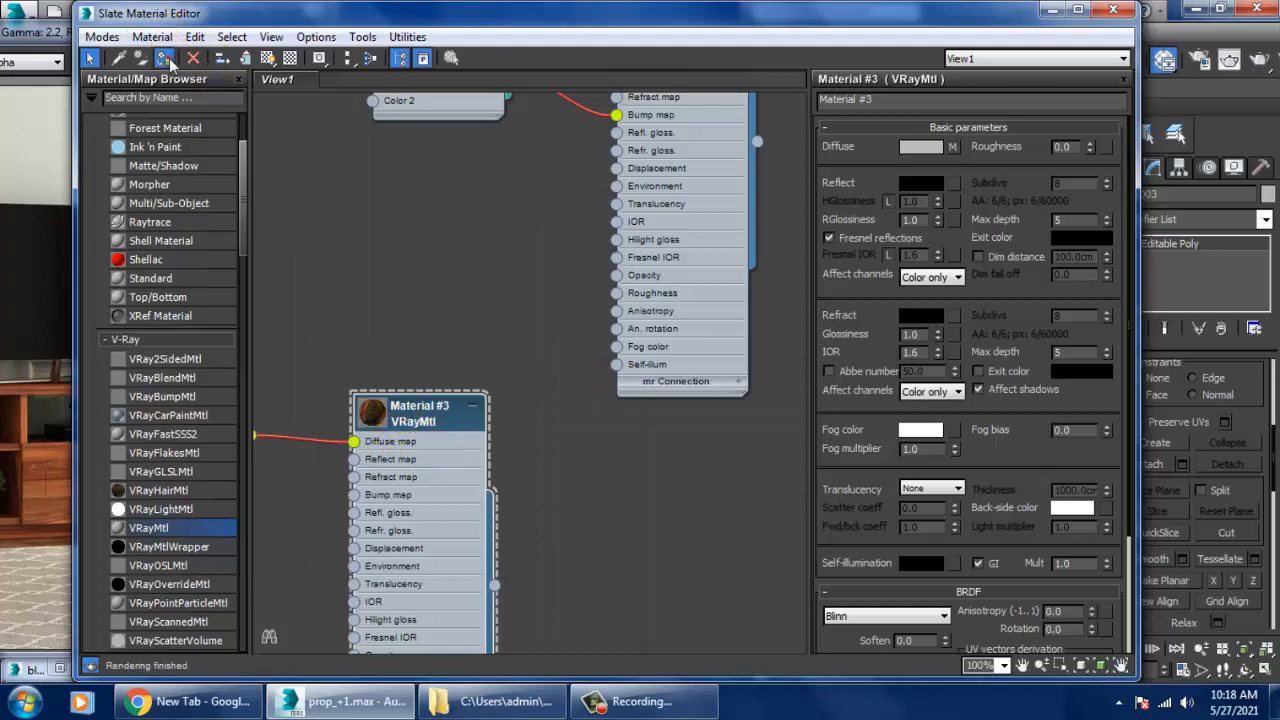
Step: Assign the book material to the upright books with its texture shown in the viewport, and move the material editor aside
{"action": "left_click", "coordinate": [267, 57]}
{"action": "mouse_move", "coordinate": [920, 12]}
{"action": "left_mouse_down"}
{"action": "mouse_move", "coordinate": [905, 50]}
{"action": "mouse_move", "coordinate": [395, 488]}
{"action": "left_mouse_up"}
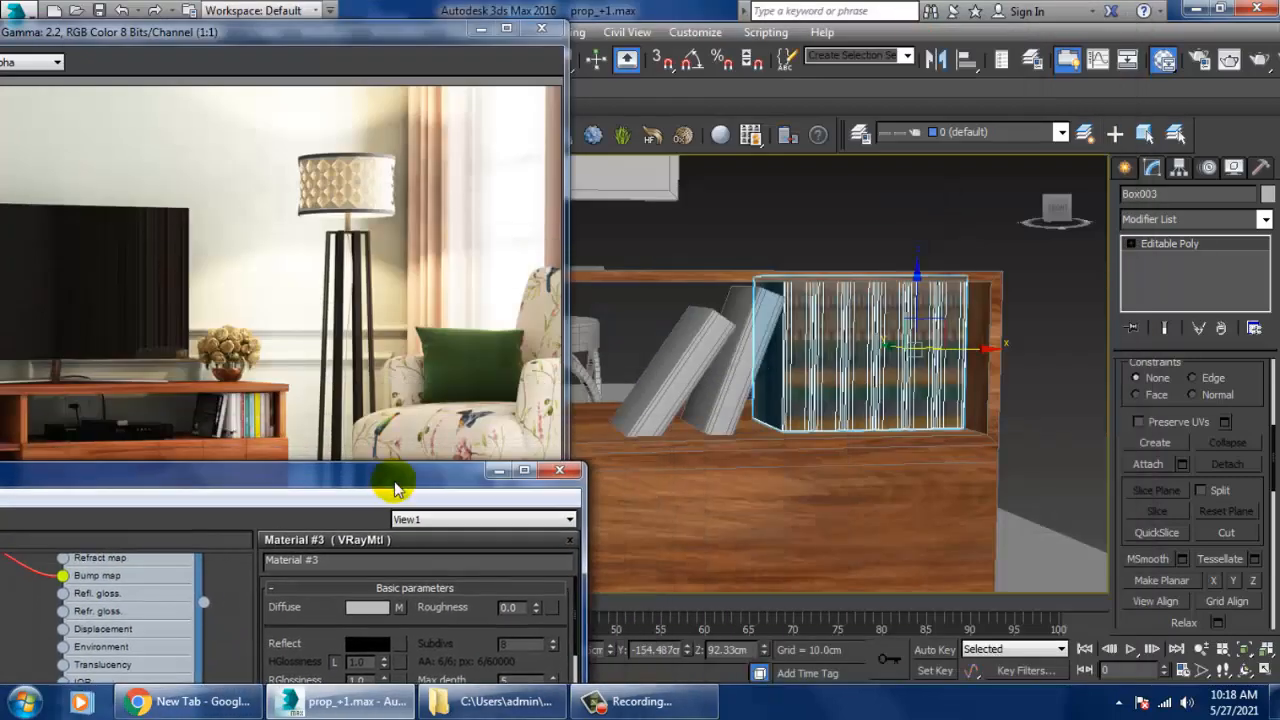
Step: Apply a UVW Map modifier with Box mapping to the attached row of upright books
{"action": "scroll", "coordinate": [914, 351], "scroll_direction": "up", "scroll_amount": 5}
{"action": "scroll", "coordinate": [894, 309], "scroll_direction": "down", "scroll_amount": 3}
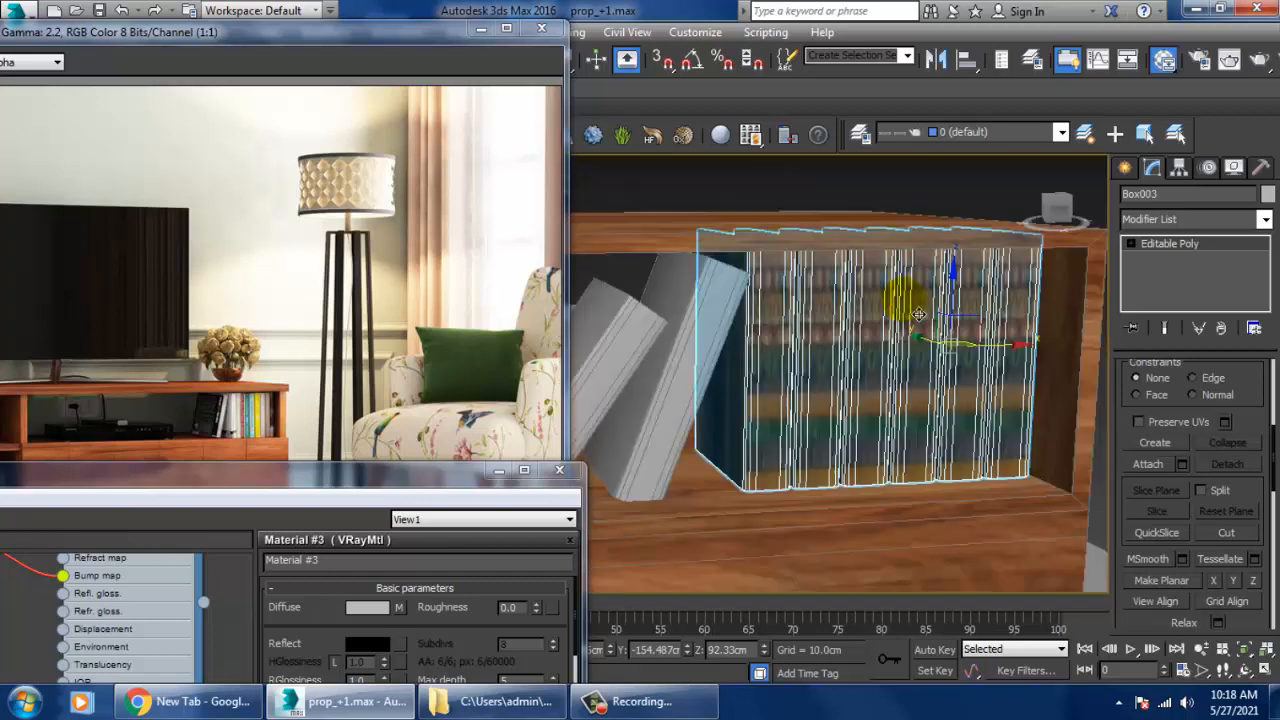
{"action": "left_click", "coordinate": [1264, 219]}
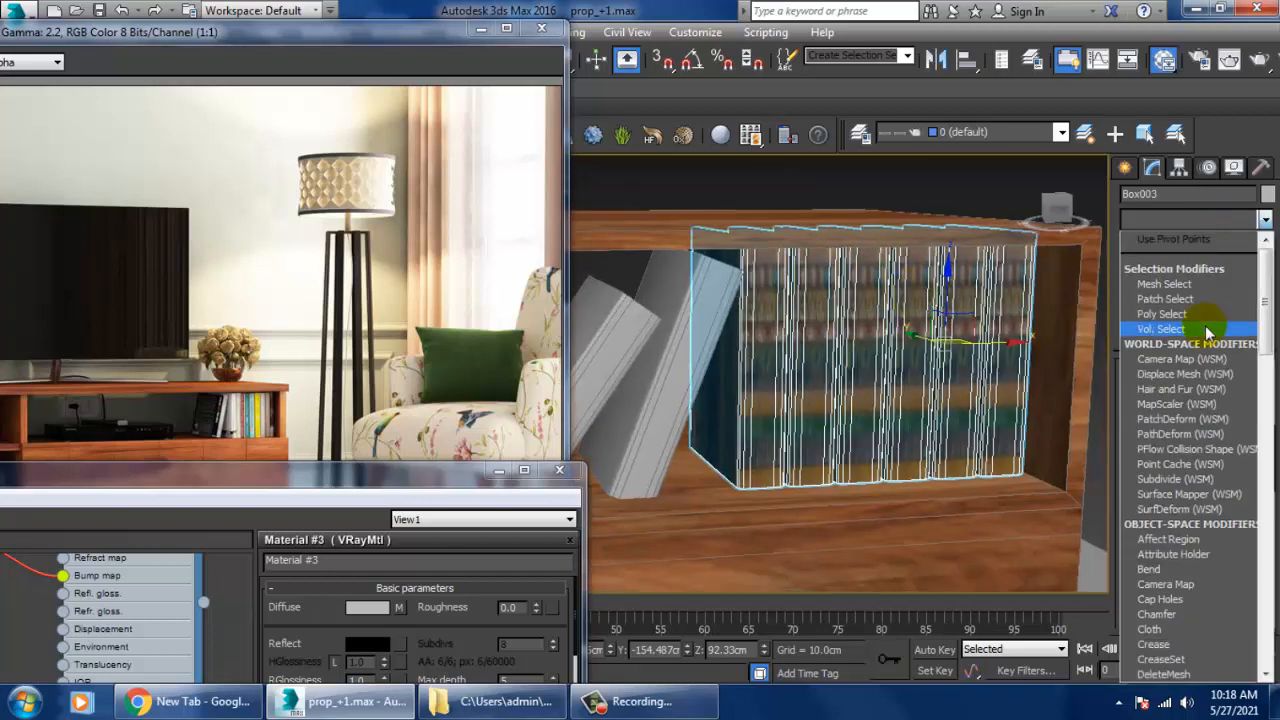
{"action": "key", "text": "u"}
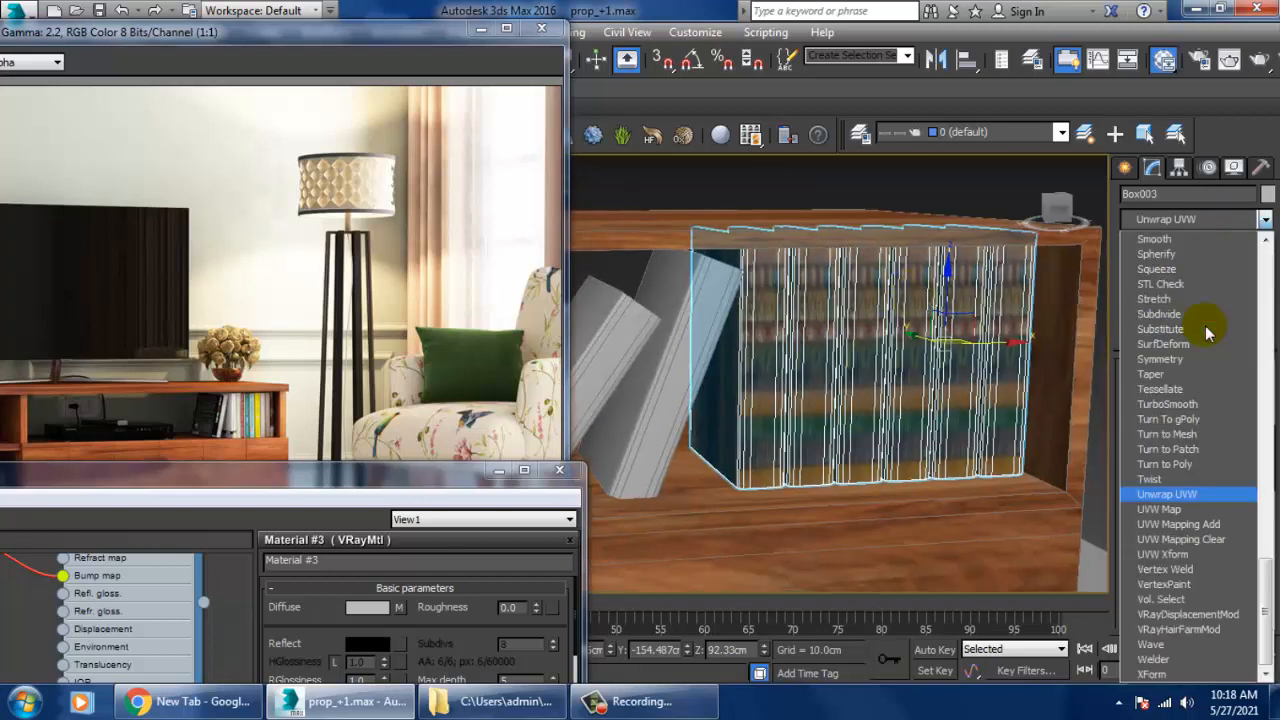
{"action": "left_click", "coordinate": [1168, 508]}
{"action": "left_click", "coordinate": [1157, 476]}
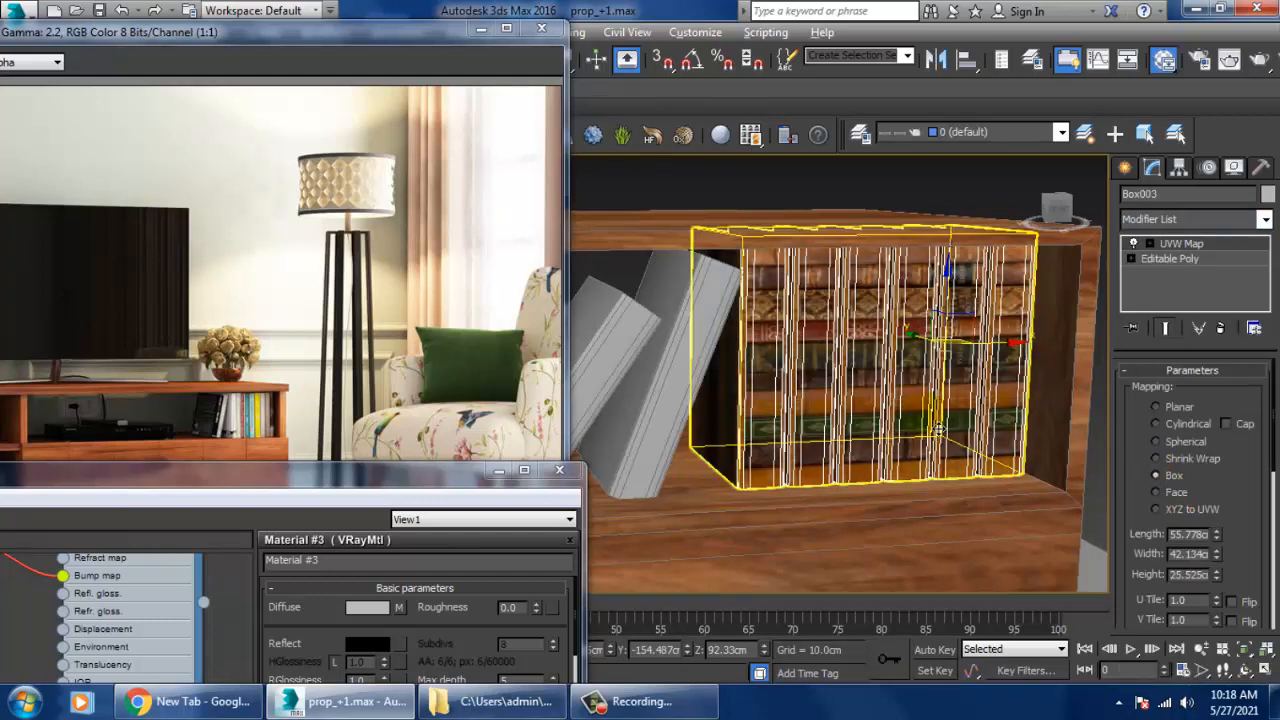
{"action": "scroll", "coordinate": [940, 440], "scroll_direction": "up", "scroll_amount": 5}
{"action": "middle_click_drag", "start_coordinate": [942, 430], "coordinate": [973, 402]}
{"action": "scroll", "coordinate": [1096, 356], "scroll_direction": "down", "scroll_amount": 5}
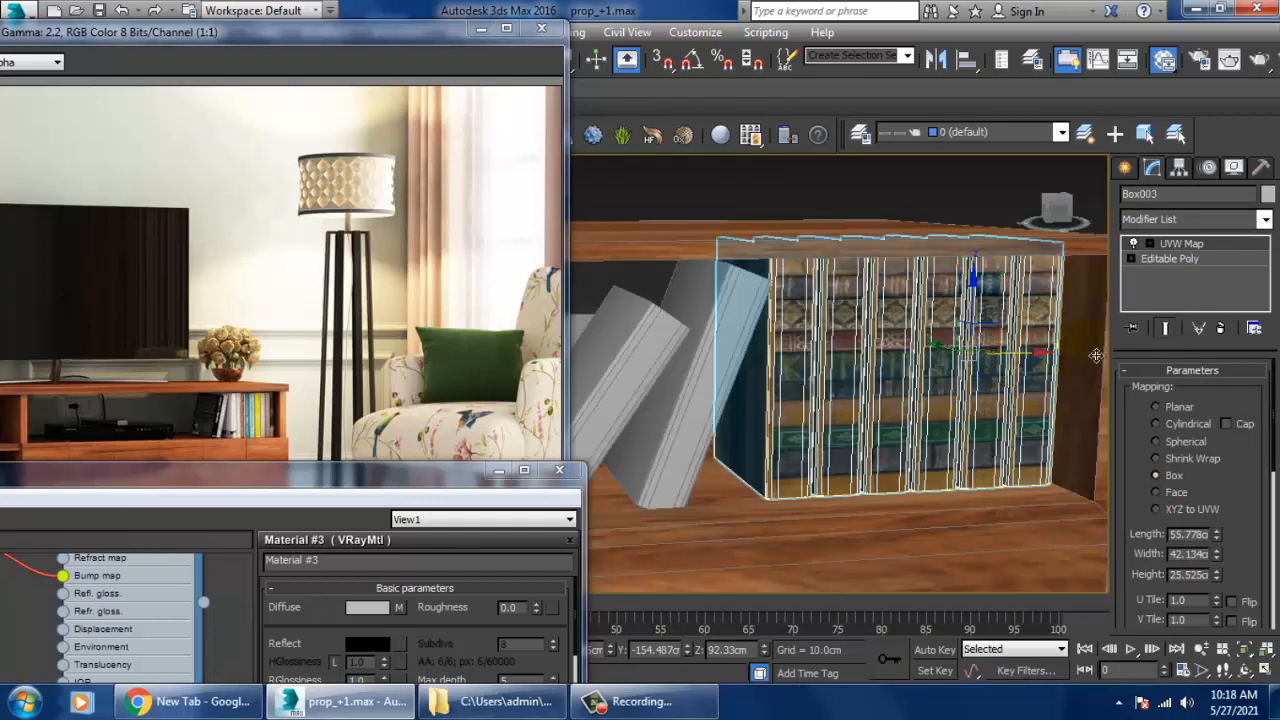
Step: Rotate the UVW Map gizmo of the upright books by 90 degrees with angle snap so the texture's spines stand vertically
{"action": "left_click", "coordinate": [1182, 259]}
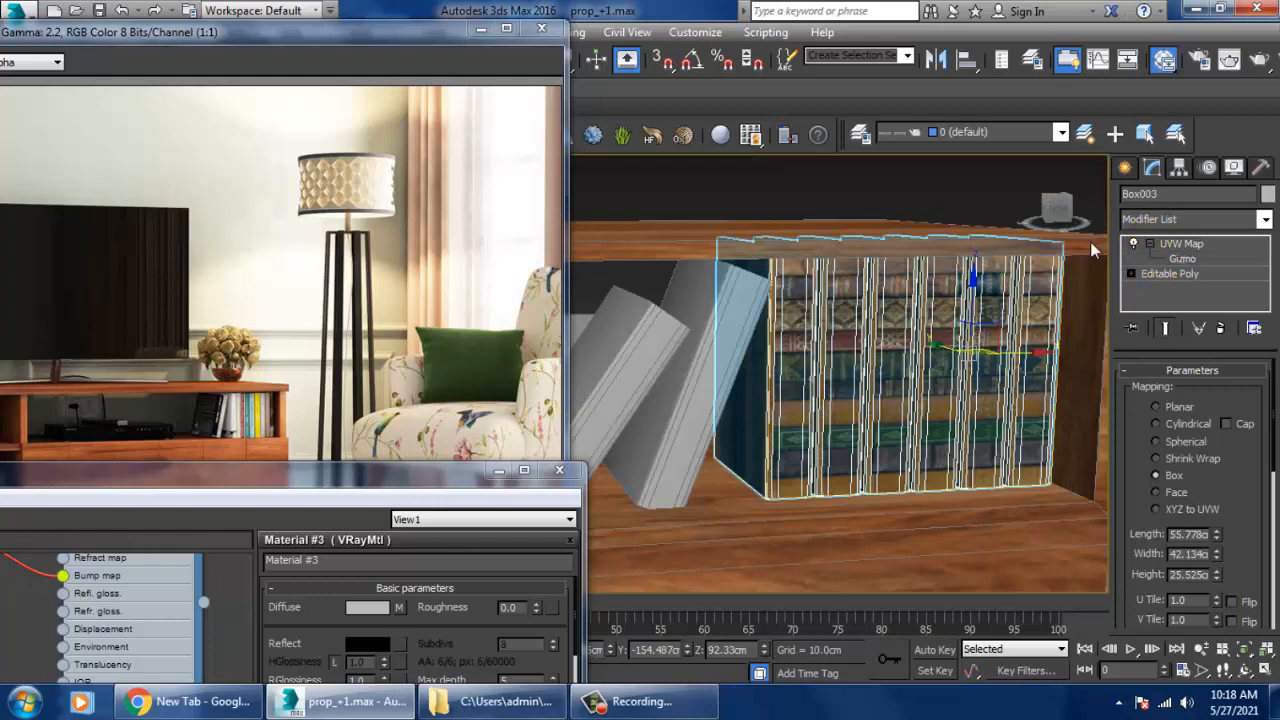
{"action": "left_click", "coordinate": [703, 65]}
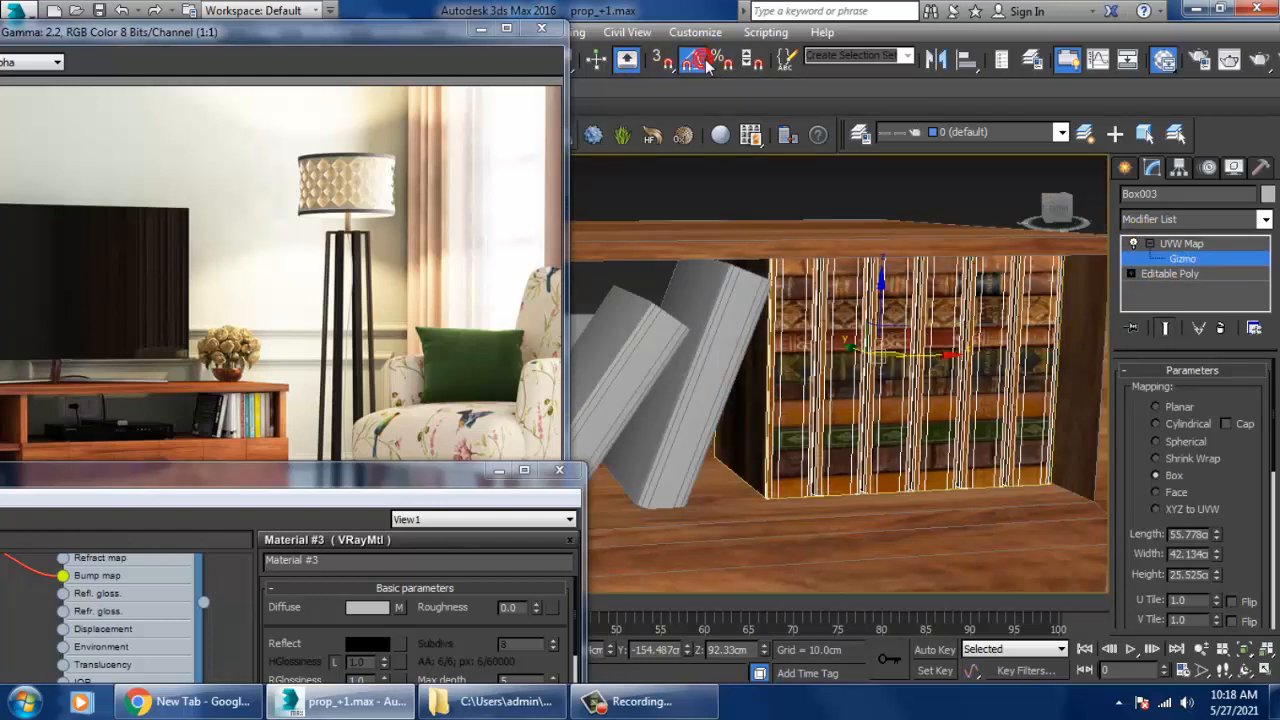
{"action": "right_click", "coordinate": [706, 64]}
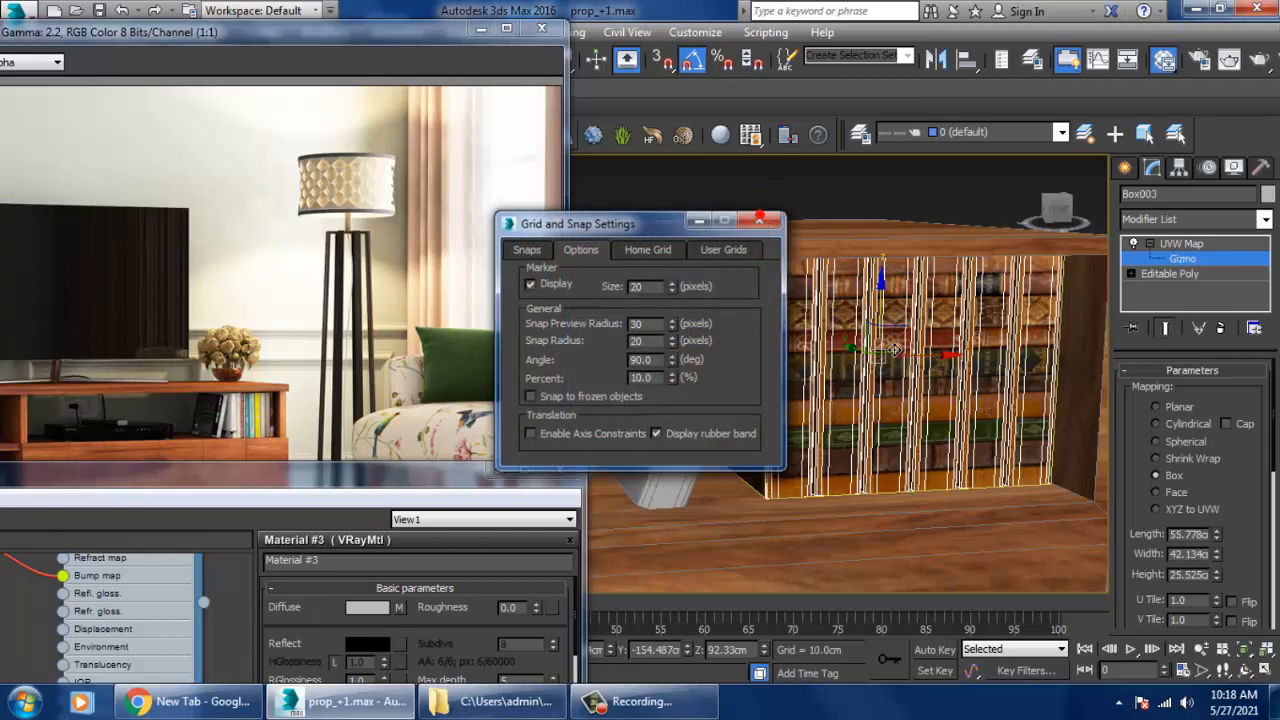
{"action": "left_click", "coordinate": [764, 220]}
{"action": "left_click_drag", "start_coordinate": [836, 341], "coordinate": [845, 336]}
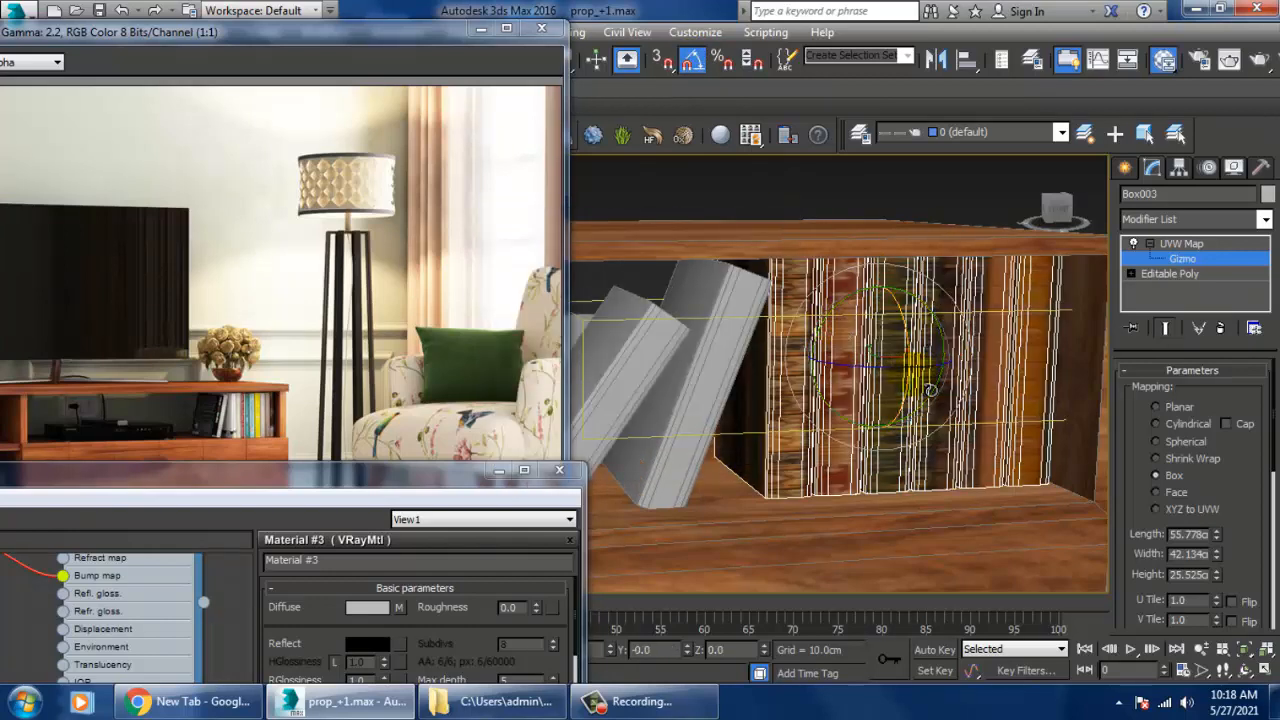
{"action": "middle_click_drag", "start_coordinate": [845, 336], "coordinate": [1069, 487], "text": "alt"}
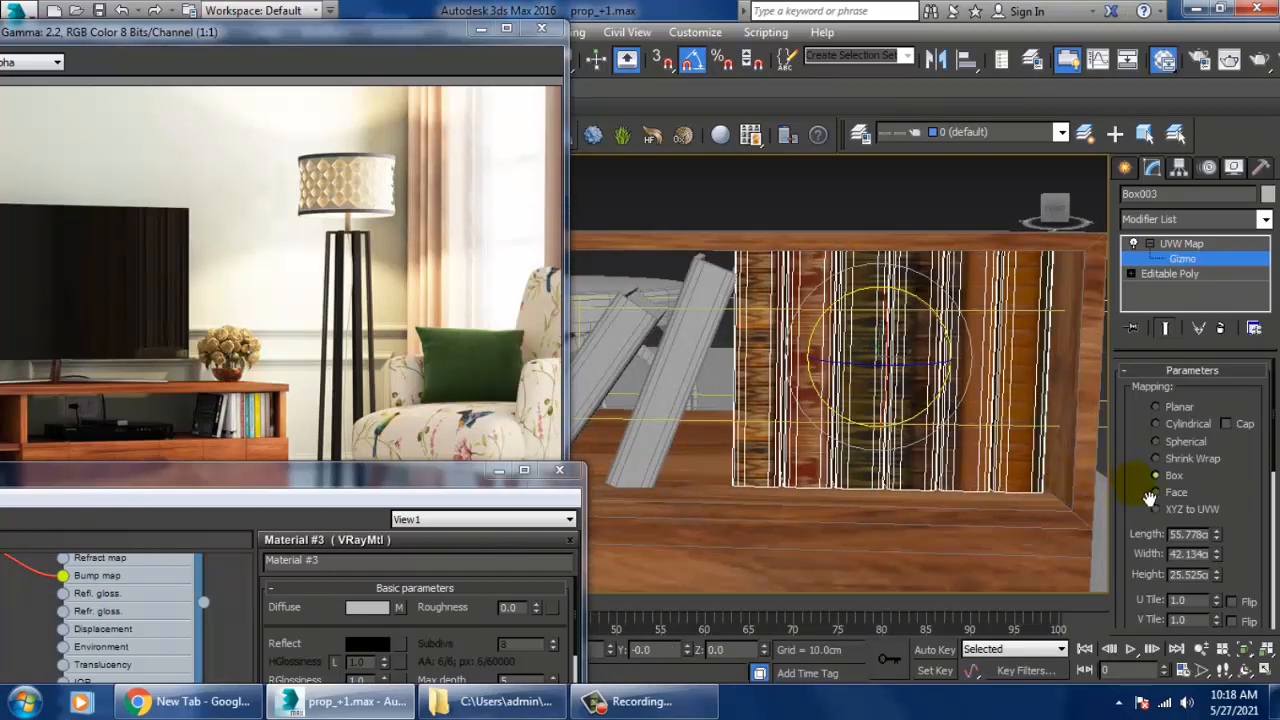
Step: Fit the rotated mapping gizmo to the extents of the upright books
{"action": "scroll", "coordinate": [1234, 512], "scroll_direction": "down", "scroll_amount": 5}
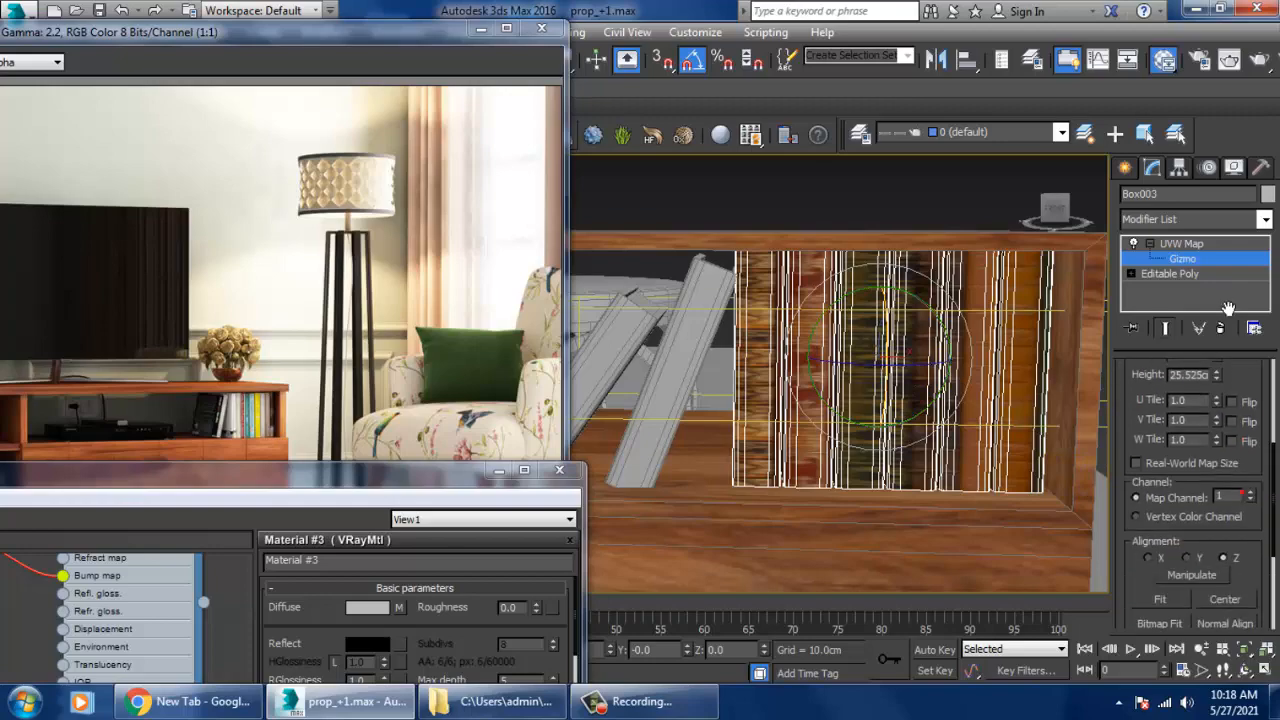
{"action": "left_click", "coordinate": [1161, 491]}
{"action": "scroll", "coordinate": [891, 436], "scroll_direction": "up", "scroll_amount": 5}
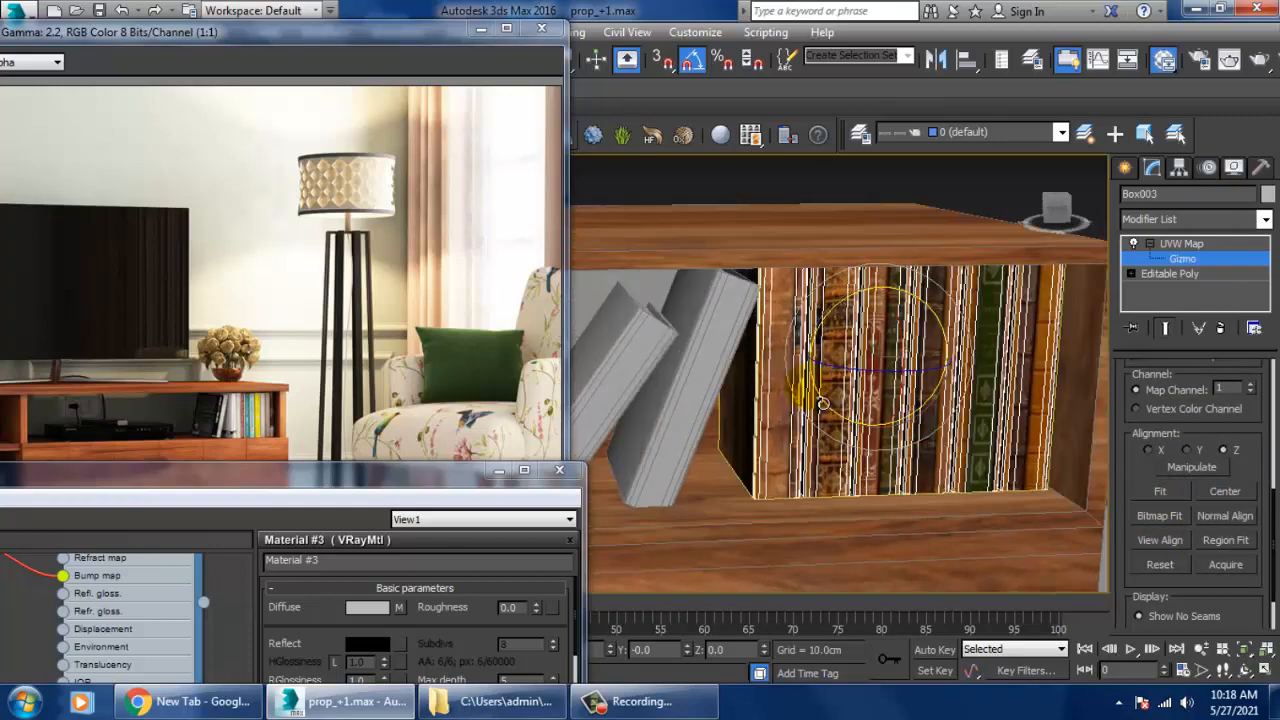
{"action": "scroll", "coordinate": [891, 436], "scroll_direction": "up", "scroll_amount": 2}
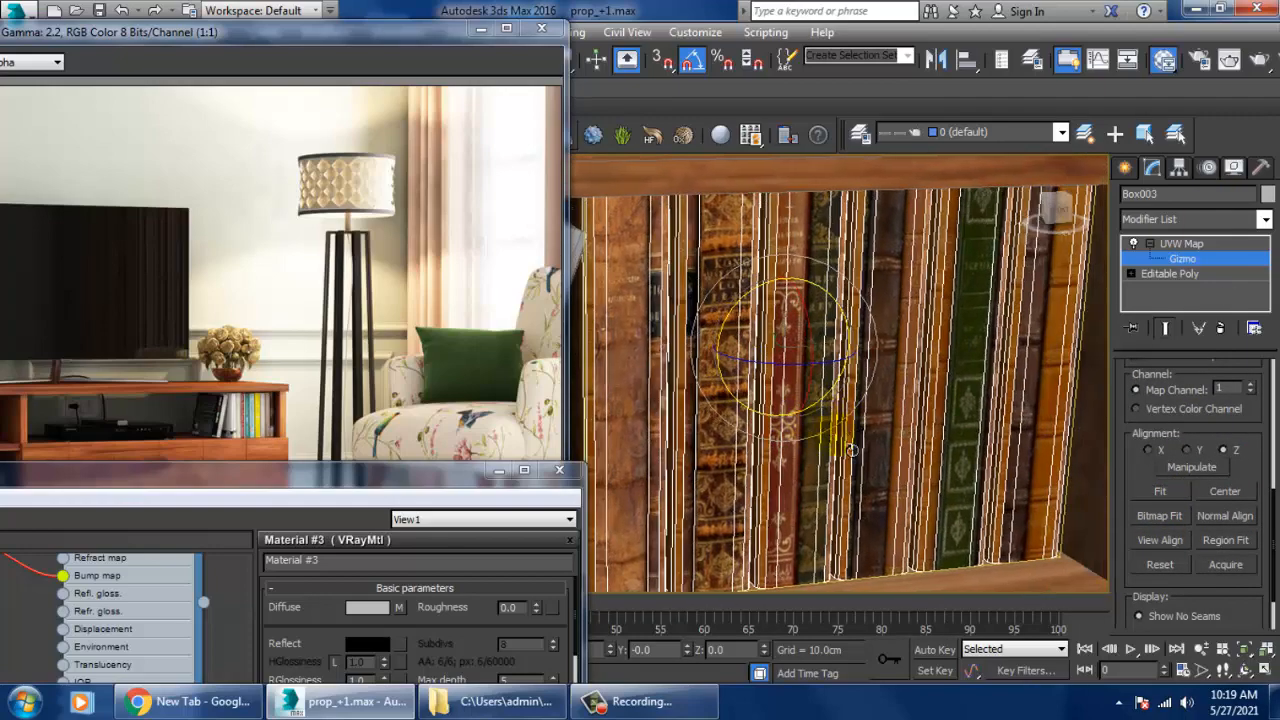
Step: Increase the upright books' box mapping length to about 32.4 cm and inspect how the spines line up with the books
{"action": "scroll", "coordinate": [1149, 480], "scroll_direction": "up", "scroll_amount": 5}
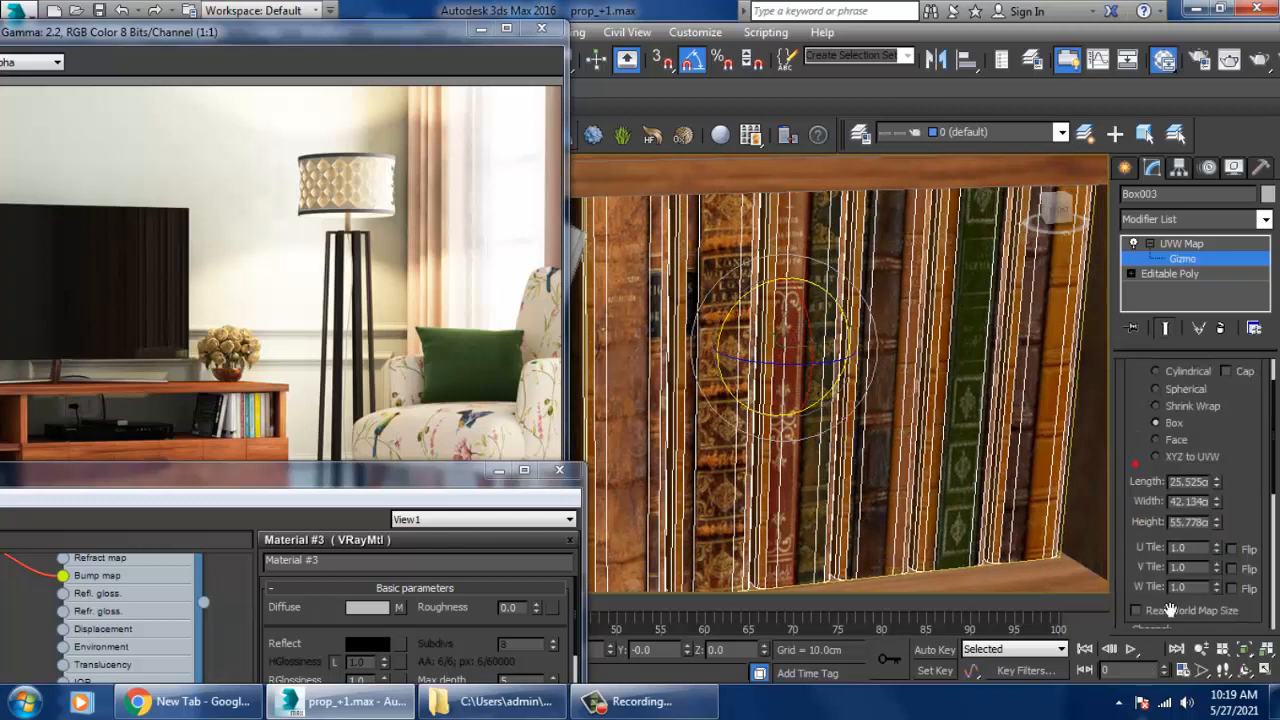
{"action": "left_click_drag", "start_coordinate": [1227, 503], "coordinate": [1231, 469]}
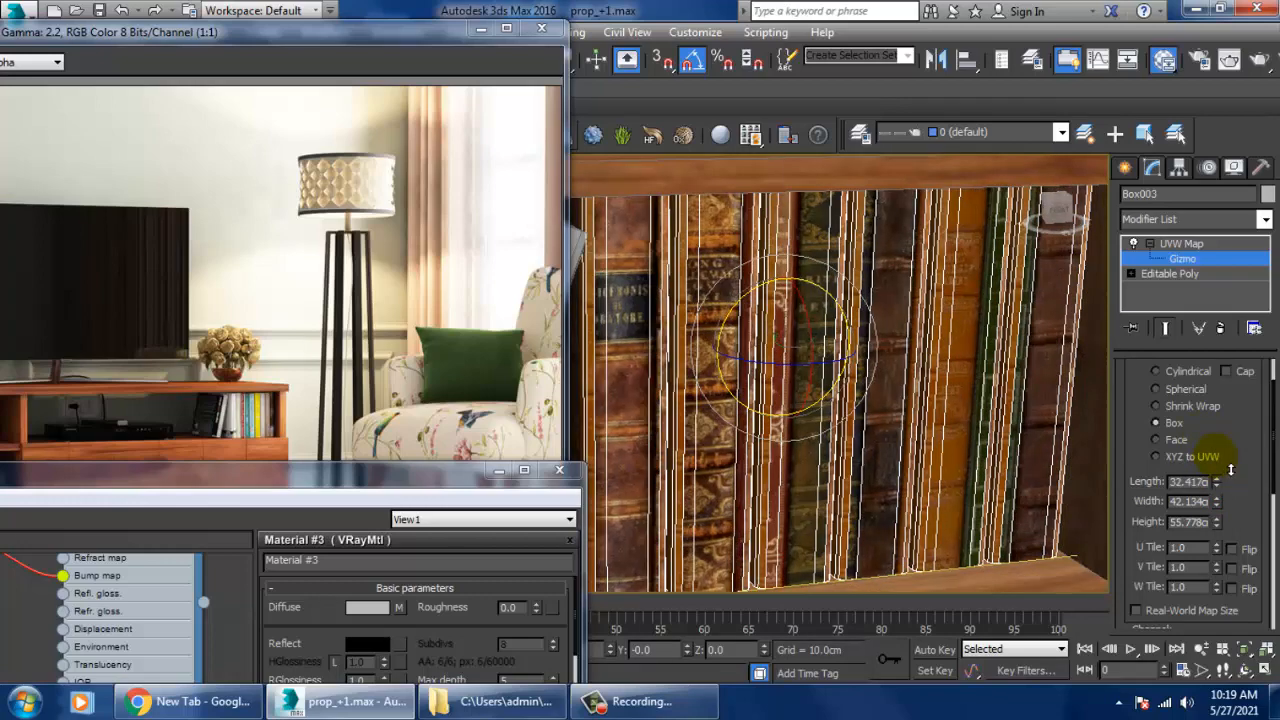
{"action": "scroll", "coordinate": [940, 413], "scroll_direction": "down", "scroll_amount": 5}
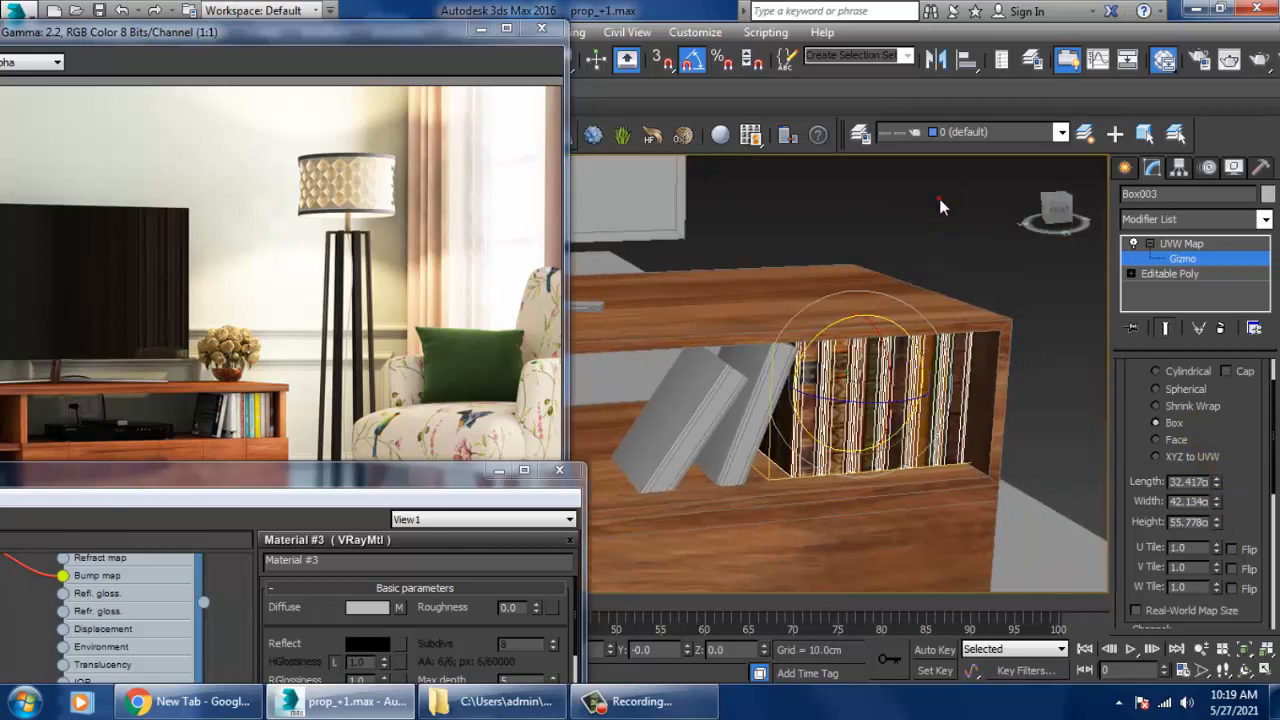
{"action": "middle_click_drag", "start_coordinate": [926, 345], "coordinate": [936, 358], "text": "alt"}
{"action": "scroll", "coordinate": [834, 409], "scroll_direction": "up", "scroll_amount": 3}
{"action": "middle_click_drag", "start_coordinate": [834, 409], "coordinate": [939, 338], "text": "alt"}
{"action": "scroll", "coordinate": [851, 420], "scroll_direction": "down", "scroll_amount": 4}
{"action": "scroll", "coordinate": [834, 428], "scroll_direction": "down", "scroll_amount": 4}
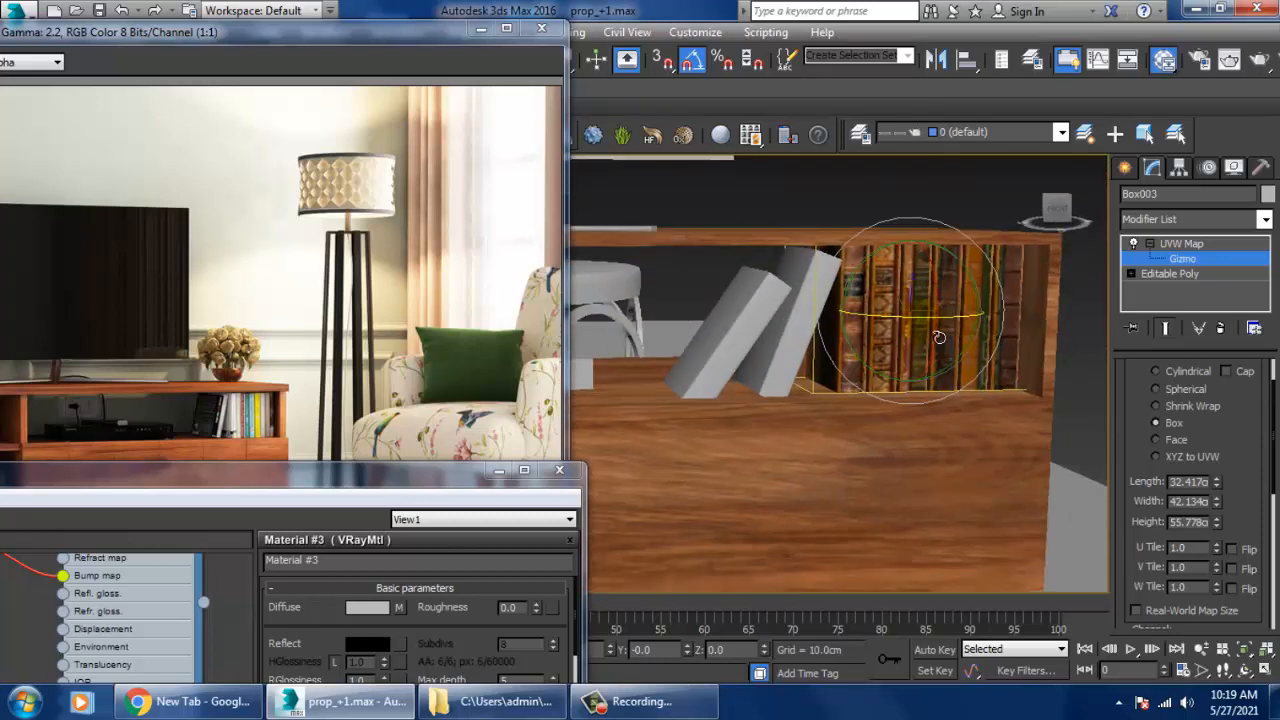
{"action": "middle_click_drag", "start_coordinate": [790, 345], "coordinate": [812, 372], "text": "alt"}
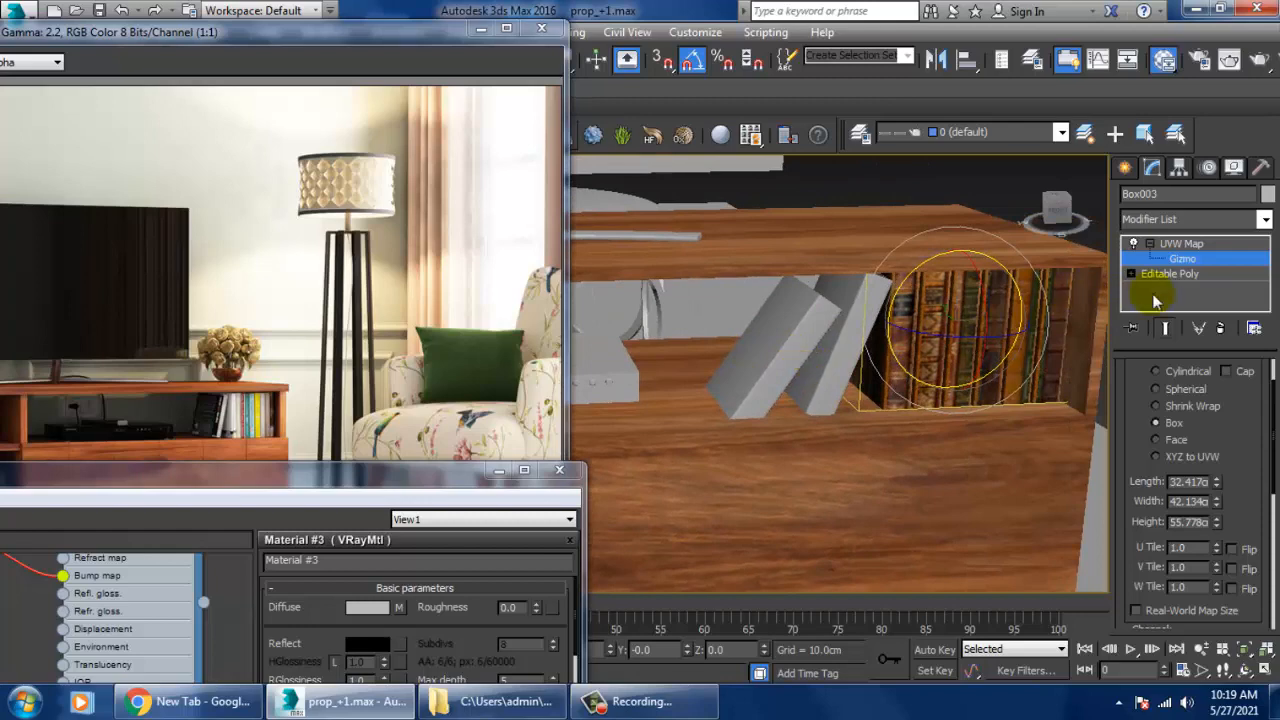
Step: Leave gizmo editing, assign the book-spine material to the leaning book nearest the upright row, and minimize the material editor
{"action": "left_click", "coordinate": [1204, 247]}
{"action": "left_click", "coordinate": [834, 375]}
{"action": "scroll", "coordinate": [848, 386], "scroll_direction": "up", "scroll_amount": 5}
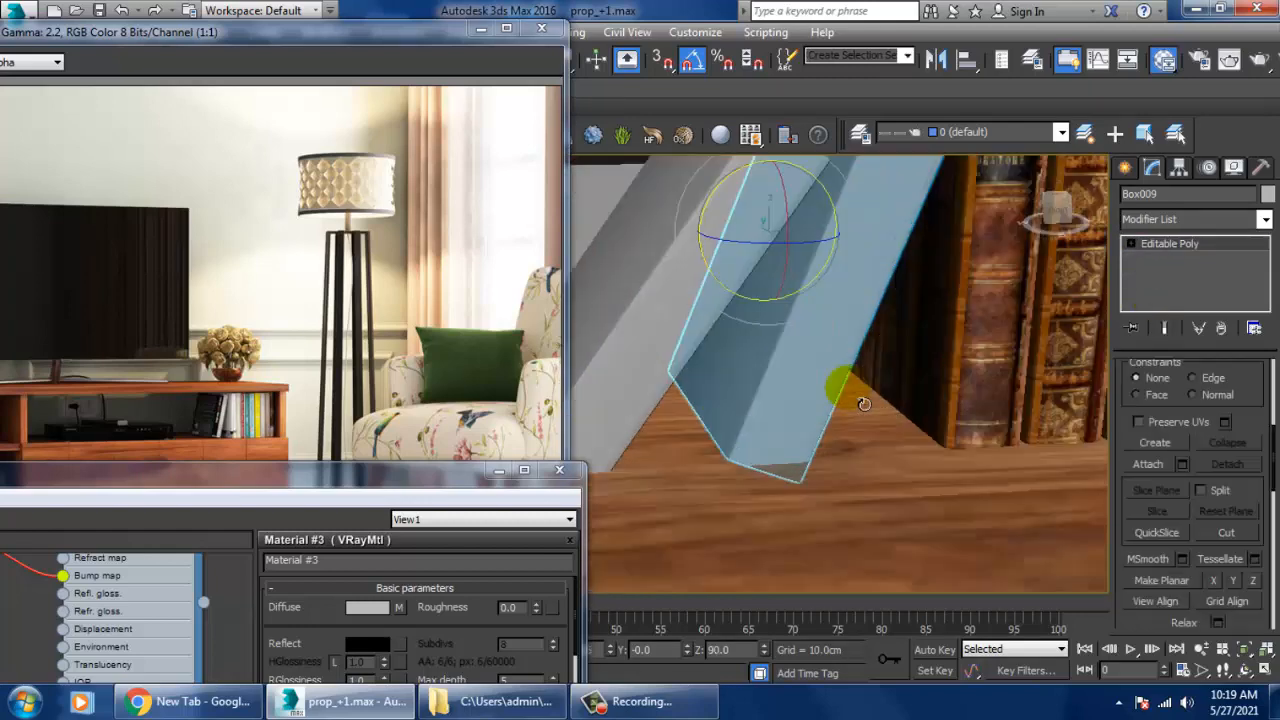
{"action": "key", "text": "w"}
{"action": "middle_click_drag", "start_coordinate": [848, 380], "coordinate": [886, 392], "text": "alt"}
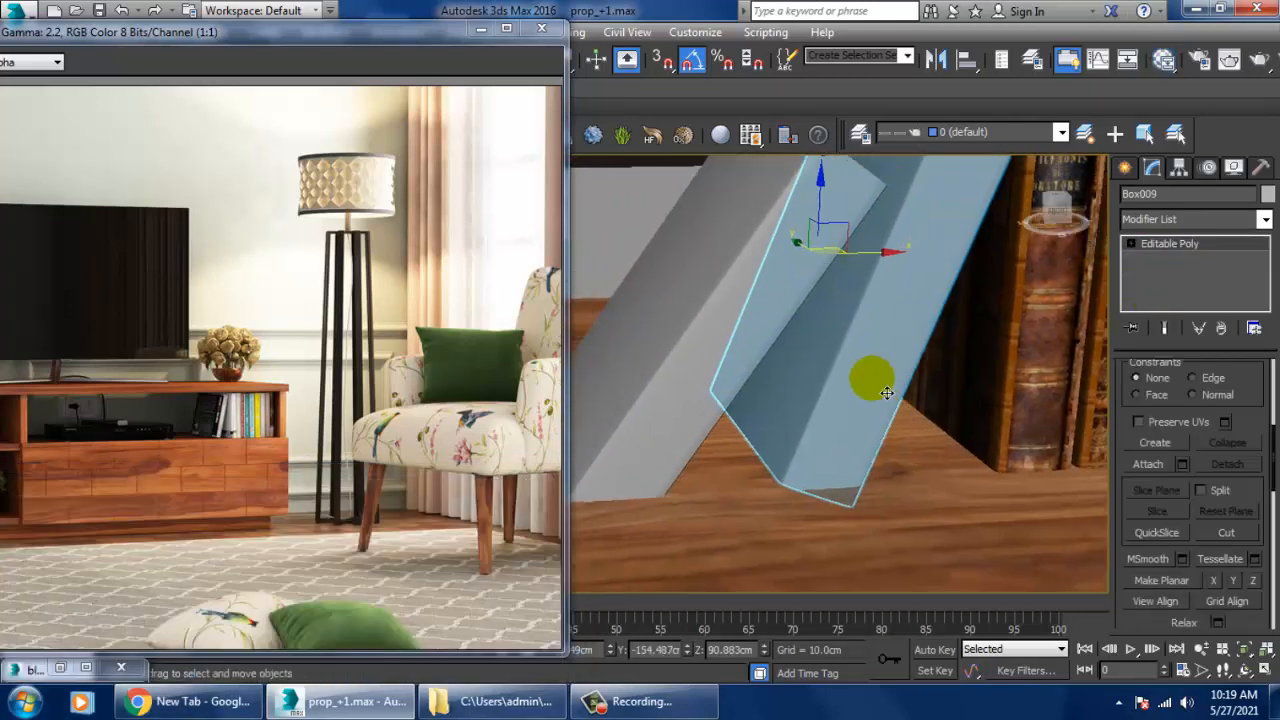
{"action": "left_click_drag", "start_coordinate": [291, 474], "coordinate": [841, 159]}
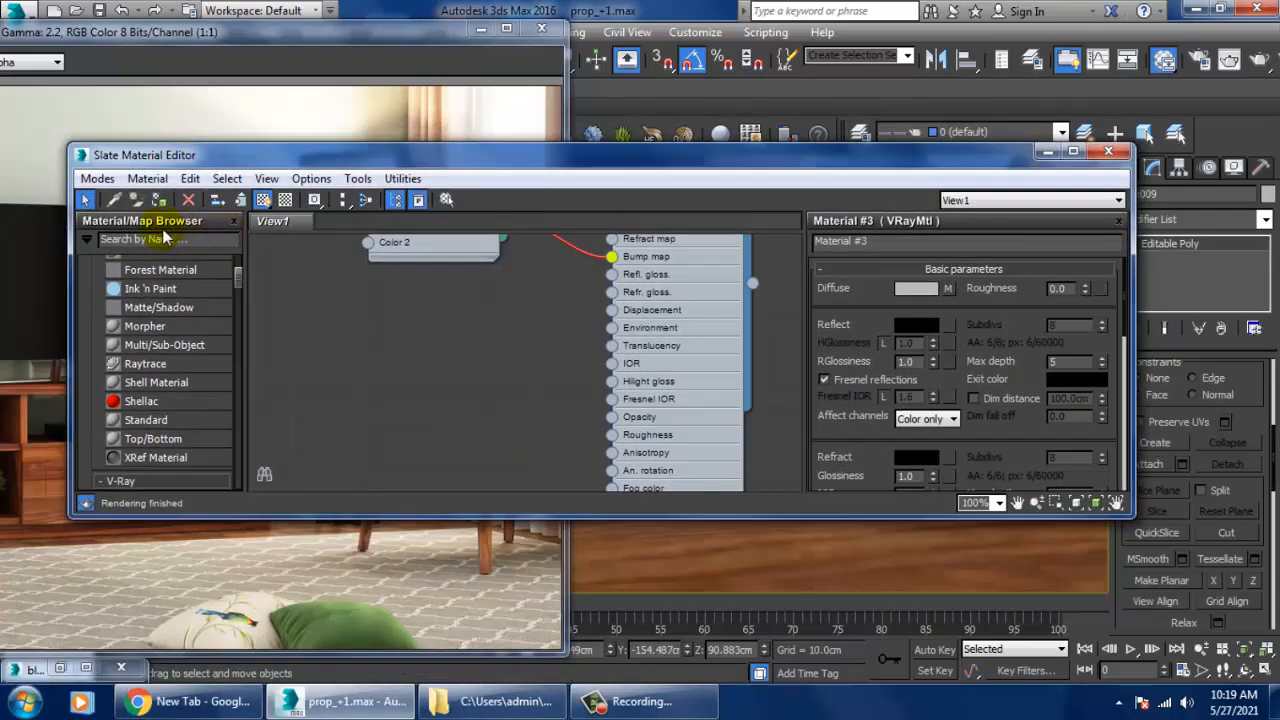
{"action": "left_click", "coordinate": [1046, 152]}
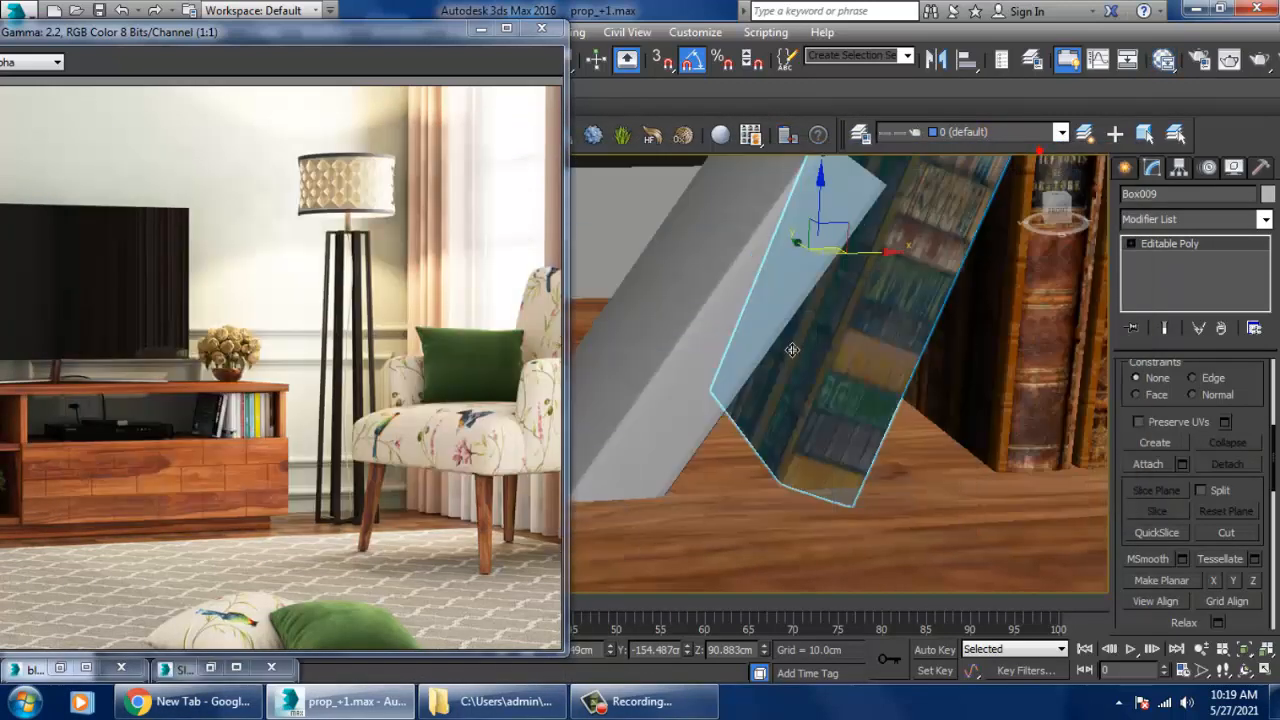
Step: Add a UVW Map modifier to the leaning book and activate its gizmo for editing
{"action": "left_click", "coordinate": [1183, 221]}
{"action": "key", "text": "u"}
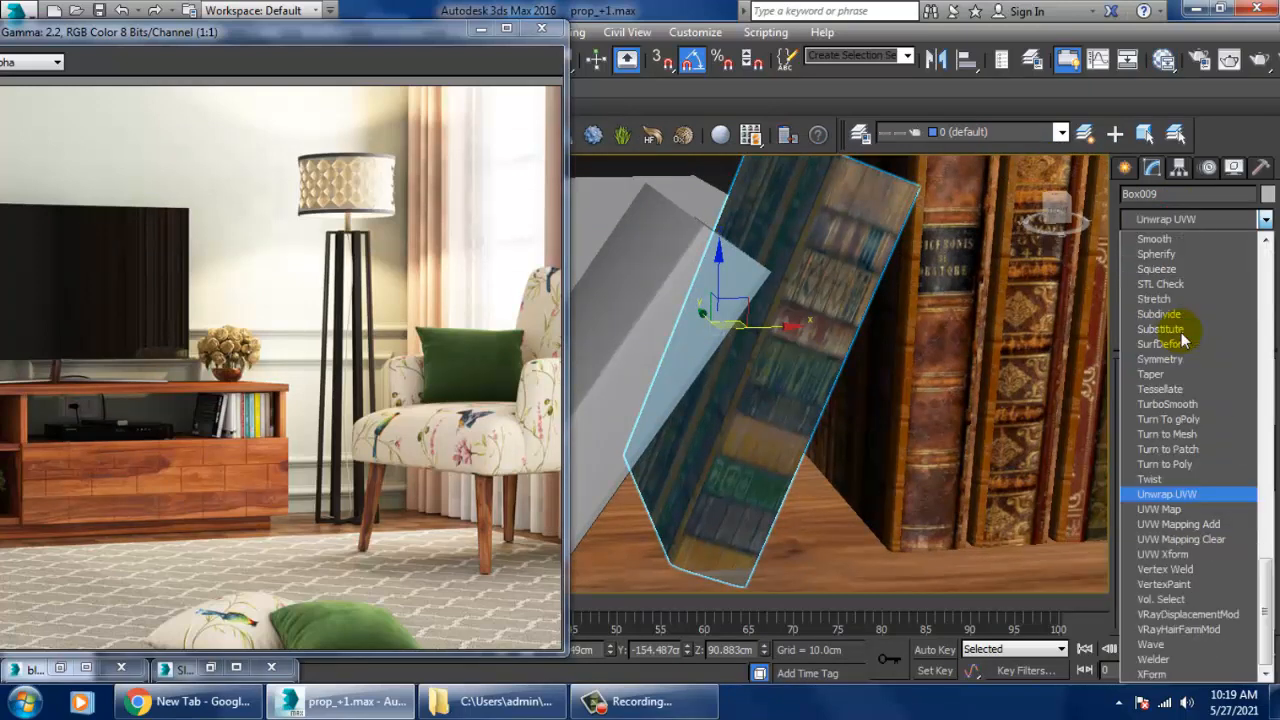
{"action": "left_click", "coordinate": [1162, 509]}
{"action": "left_click", "coordinate": [1147, 244]}
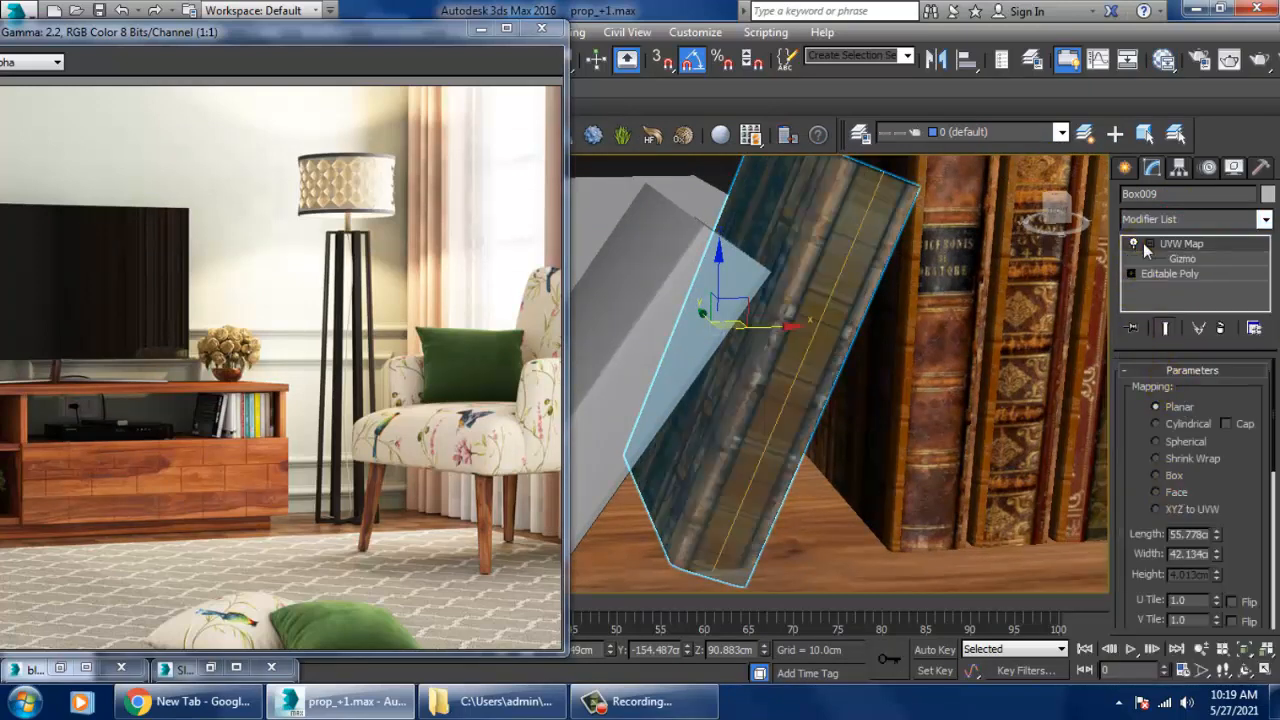
{"action": "left_click", "coordinate": [1181, 260]}
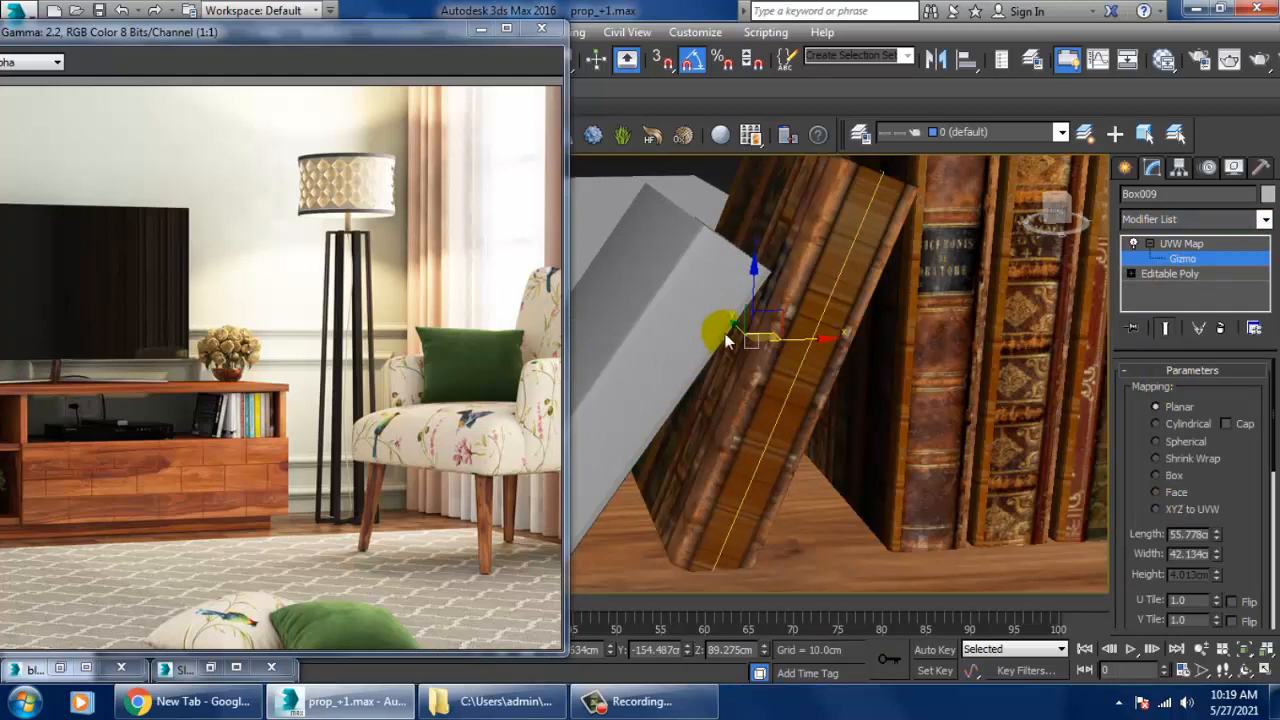
Step: Try rotating the leaning book's mapping gizmo, and undo the rotation
{"action": "key", "text": "e"}
{"action": "left_click_drag", "start_coordinate": [719, 319], "coordinate": [815, 268]}
{"action": "key", "text": "ctrl+z"}
{"action": "scroll", "coordinate": [1265, 510], "scroll_direction": "down", "scroll_amount": 6}
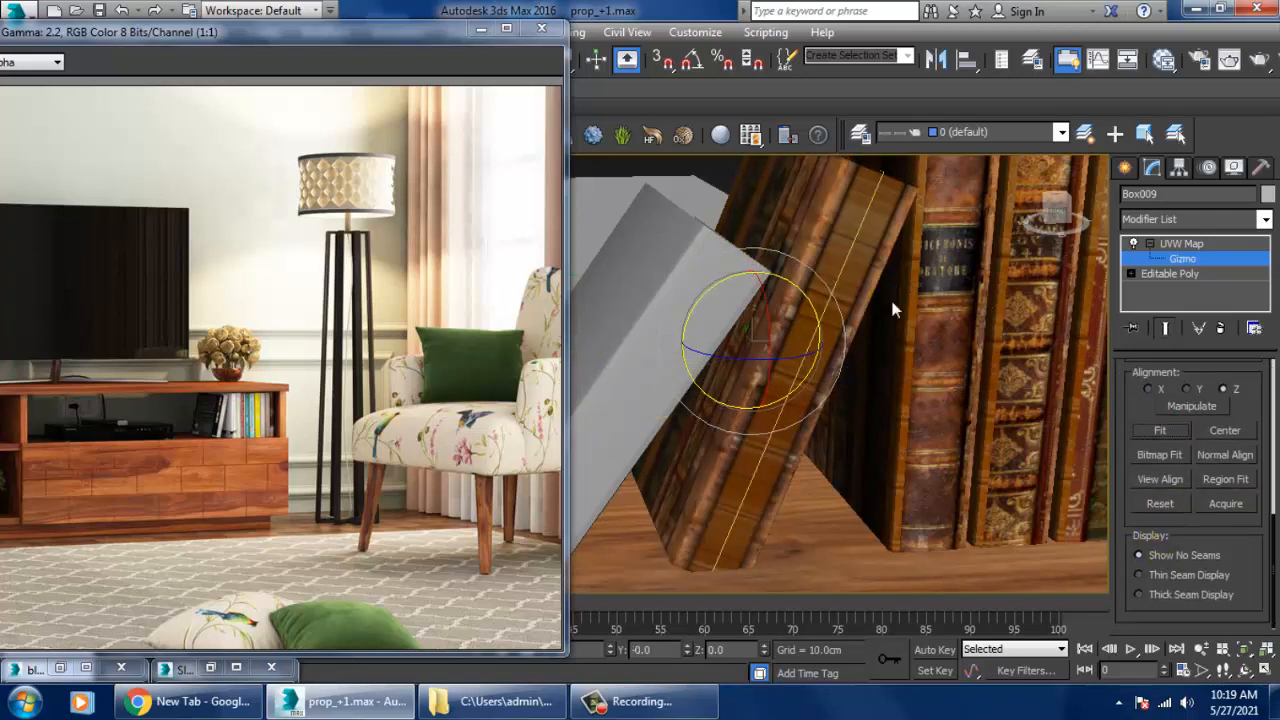
Step: Try different planar mapping dimensions on the leaning book, and revert them
{"action": "middle_click_drag", "start_coordinate": [893, 310], "coordinate": [1074, 445], "text": "alt"}
{"action": "scroll", "coordinate": [1142, 424], "scroll_direction": "up", "scroll_amount": 5}
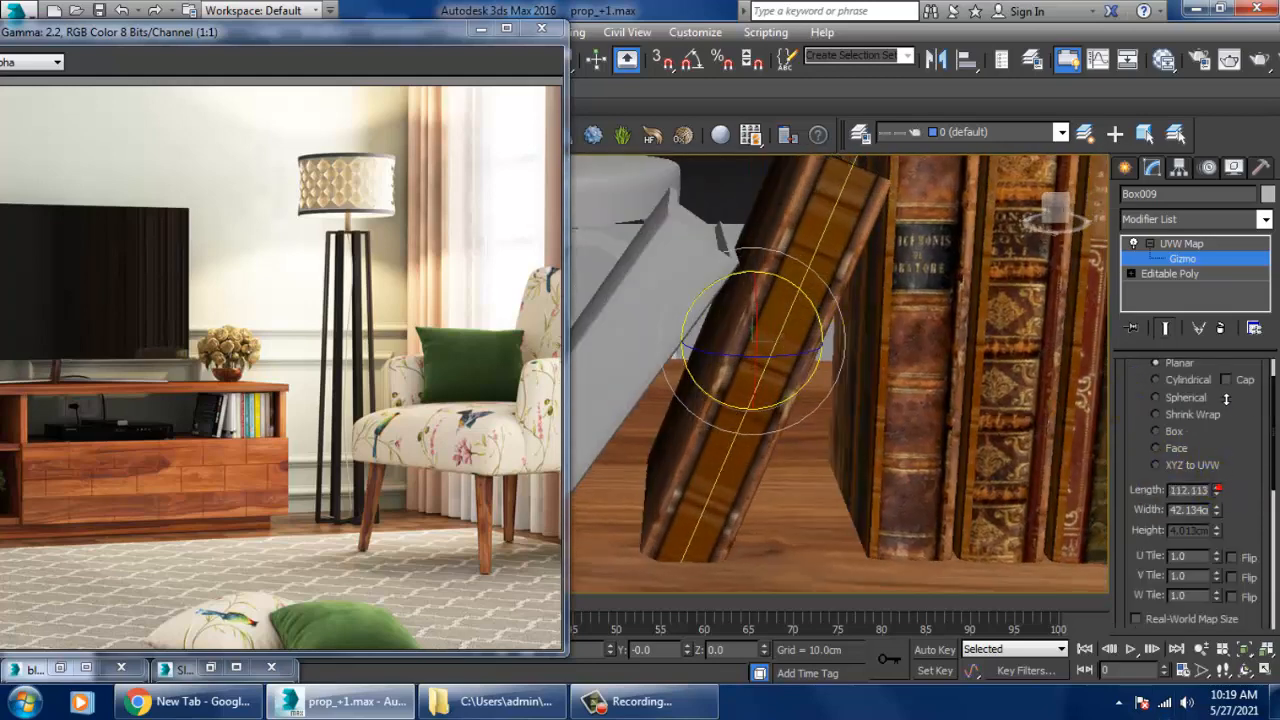
{"action": "left_click_drag", "start_coordinate": [1218, 510], "coordinate": [1200, 277]}
{"action": "key", "text": "ctrl+z"}
{"action": "left_click_drag", "start_coordinate": [810, 292], "coordinate": [611, 453]}
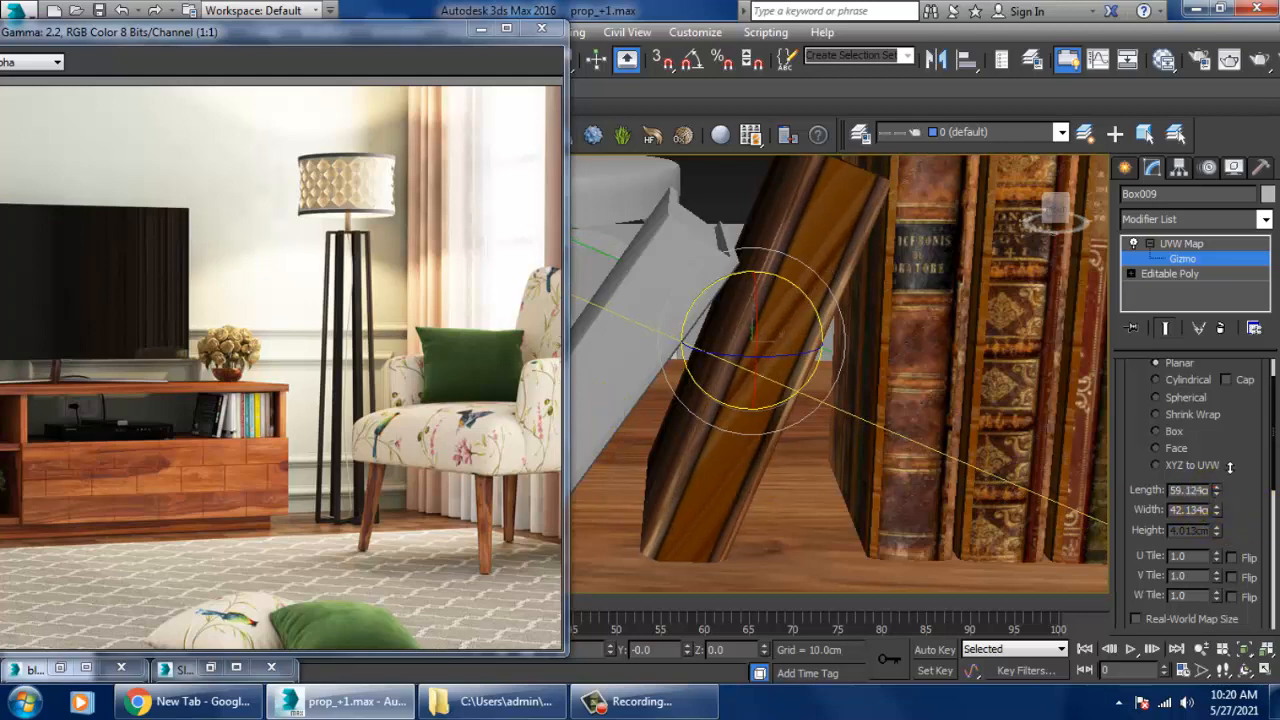
{"action": "left_click_drag", "start_coordinate": [1230, 467], "coordinate": [1257, 555]}
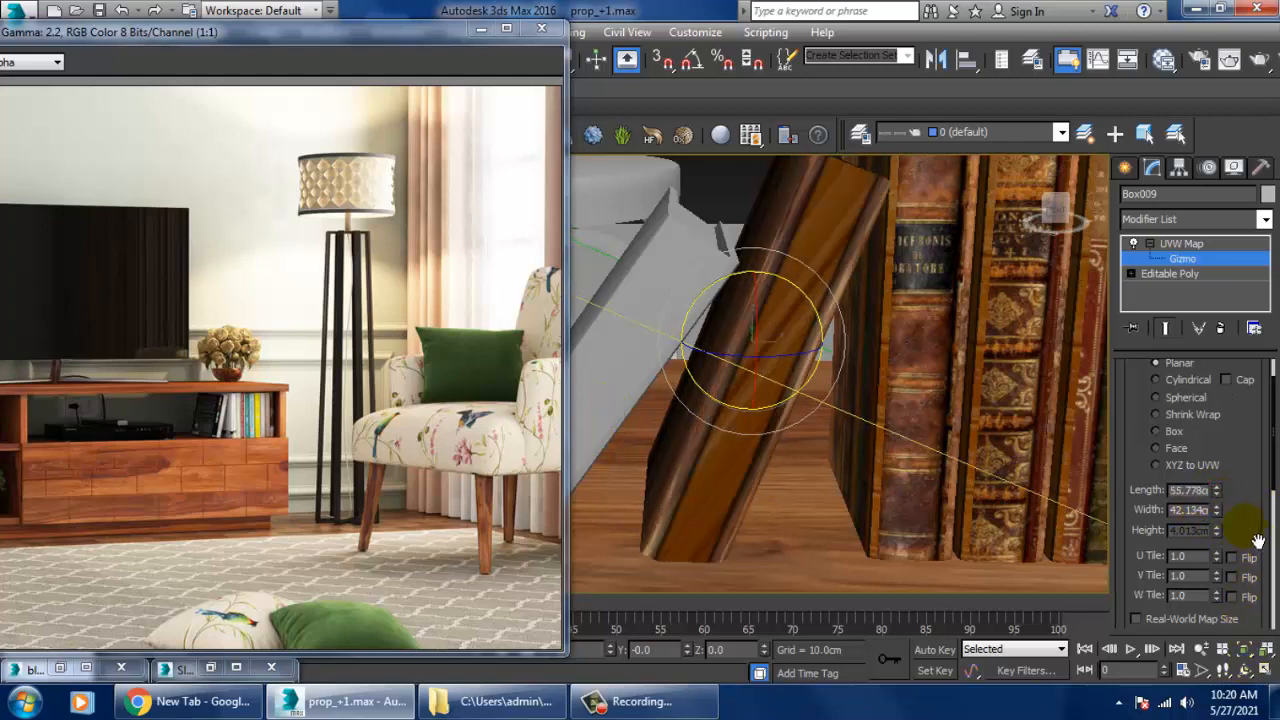
Step: Refit the mapping gizmo to the leaning book, and delete its UVW Map modifier
{"action": "scroll", "coordinate": [1250, 515], "scroll_direction": "down", "scroll_amount": 5}
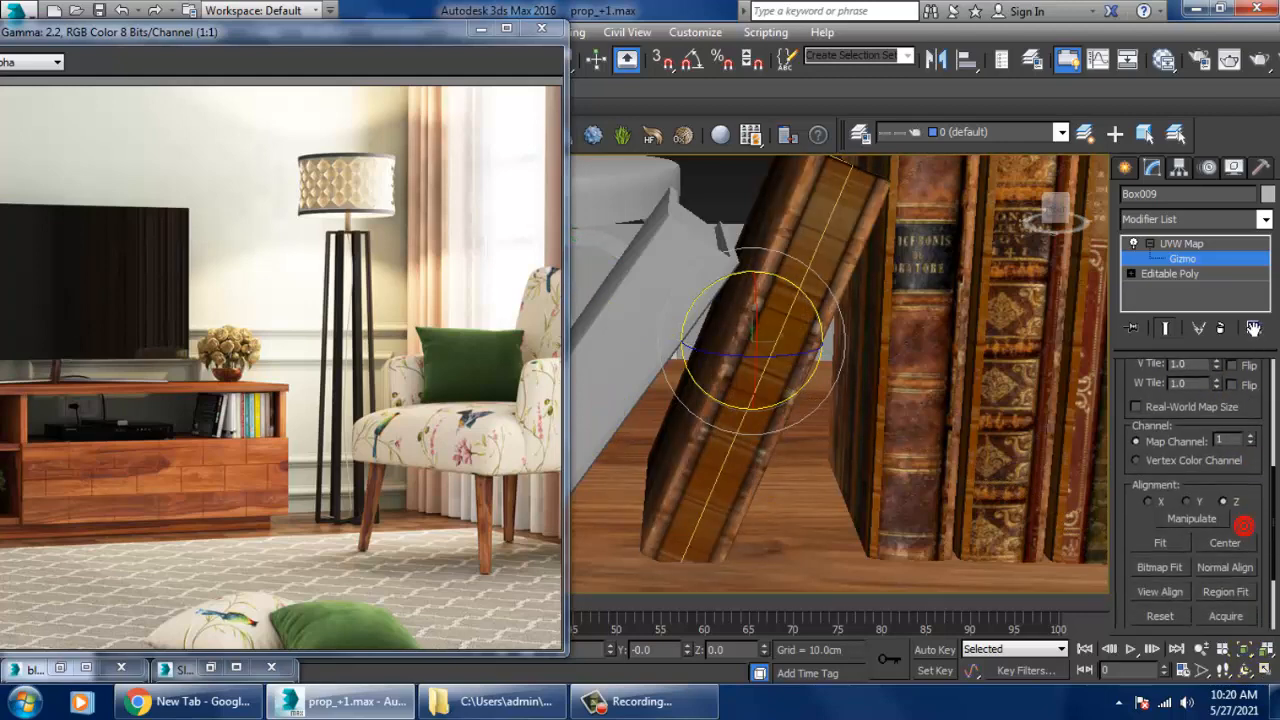
{"action": "left_click", "coordinate": [1155, 542]}
{"action": "left_click", "coordinate": [1221, 328]}
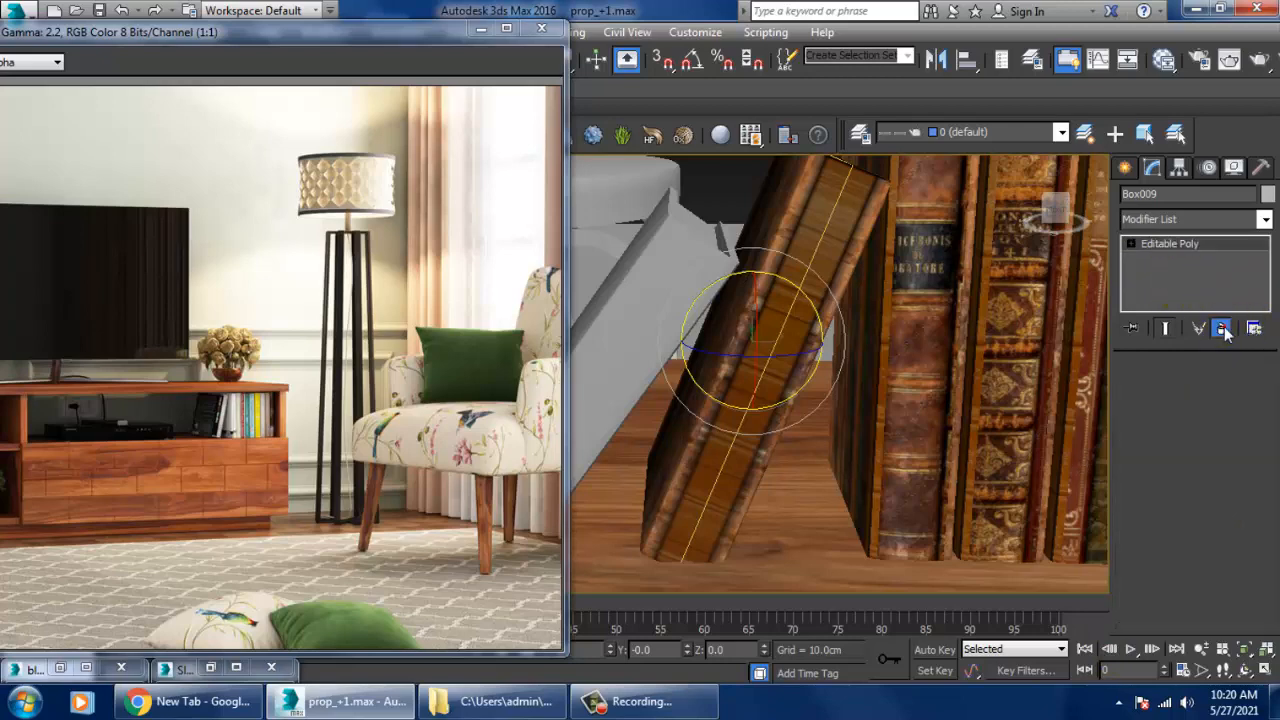
Step: Rotate the leaning book upright by about 21 degrees in the front view, and return to the perspective view with the Move tool active
{"action": "middle_click_drag", "start_coordinate": [775, 295], "coordinate": [803, 323], "text": "alt"}
{"action": "scroll", "coordinate": [803, 323], "scroll_direction": "down", "scroll_amount": 5}
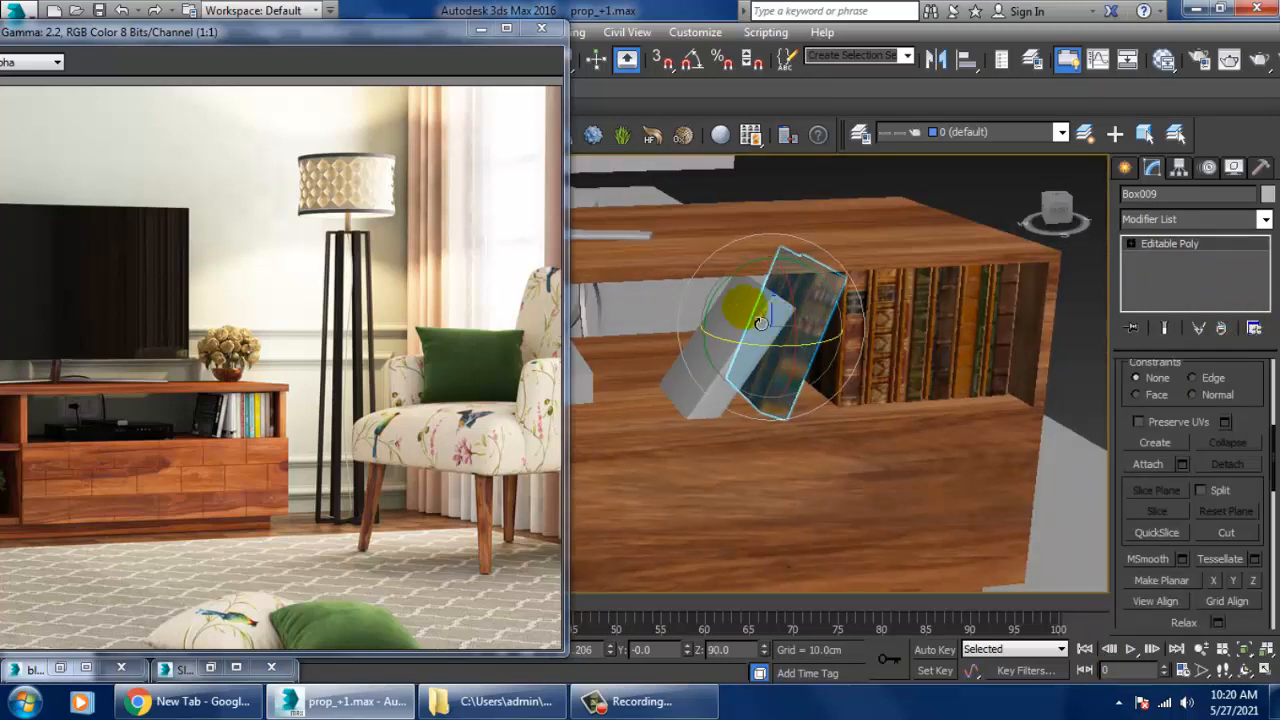
{"action": "key", "text": "alt+w"}
{"action": "right_click", "coordinate": [984, 248]}
{"action": "key", "text": "z"}
{"action": "key", "text": "alt+w"}
{"action": "scroll", "coordinate": [878, 285], "scroll_direction": "down", "scroll_amount": 5}
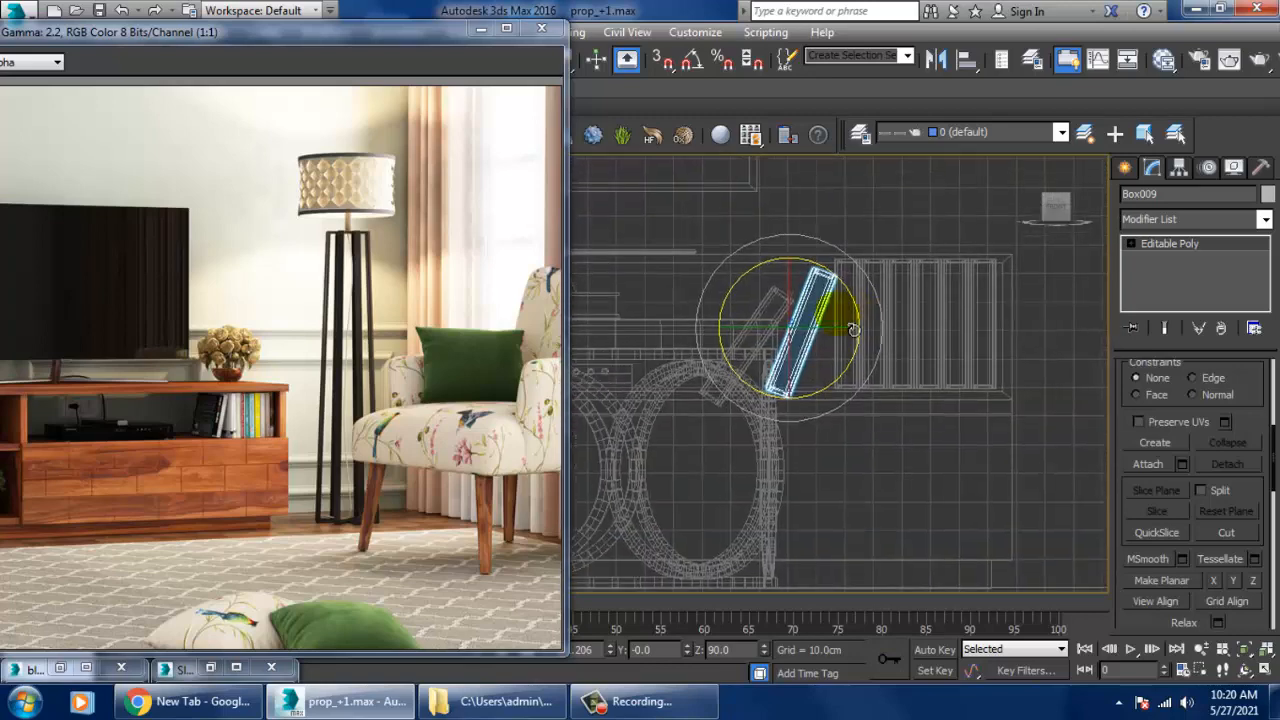
{"action": "left_click_drag", "start_coordinate": [853, 292], "coordinate": [813, 281]}
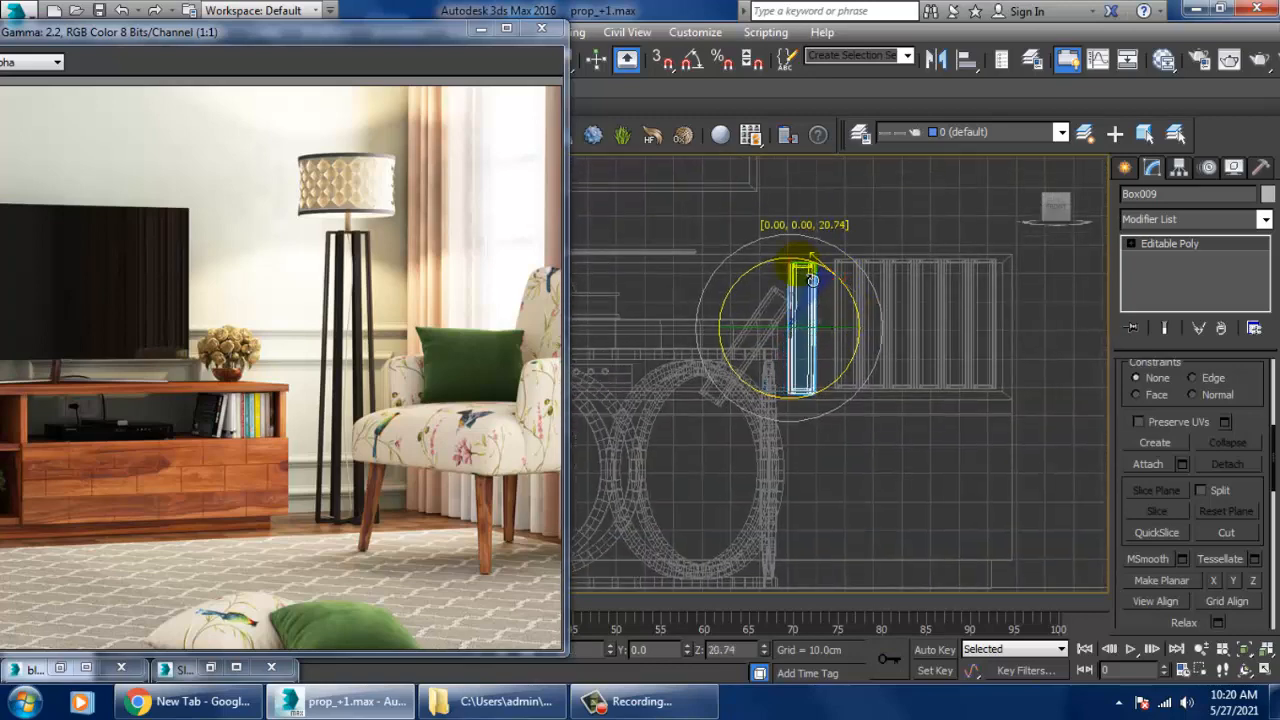
{"action": "key", "text": "w"}
{"action": "key", "text": "alt+w"}
{"action": "right_click", "coordinate": [1000, 447]}
{"action": "key", "text": "z"}
{"action": "key", "text": "alt+w"}
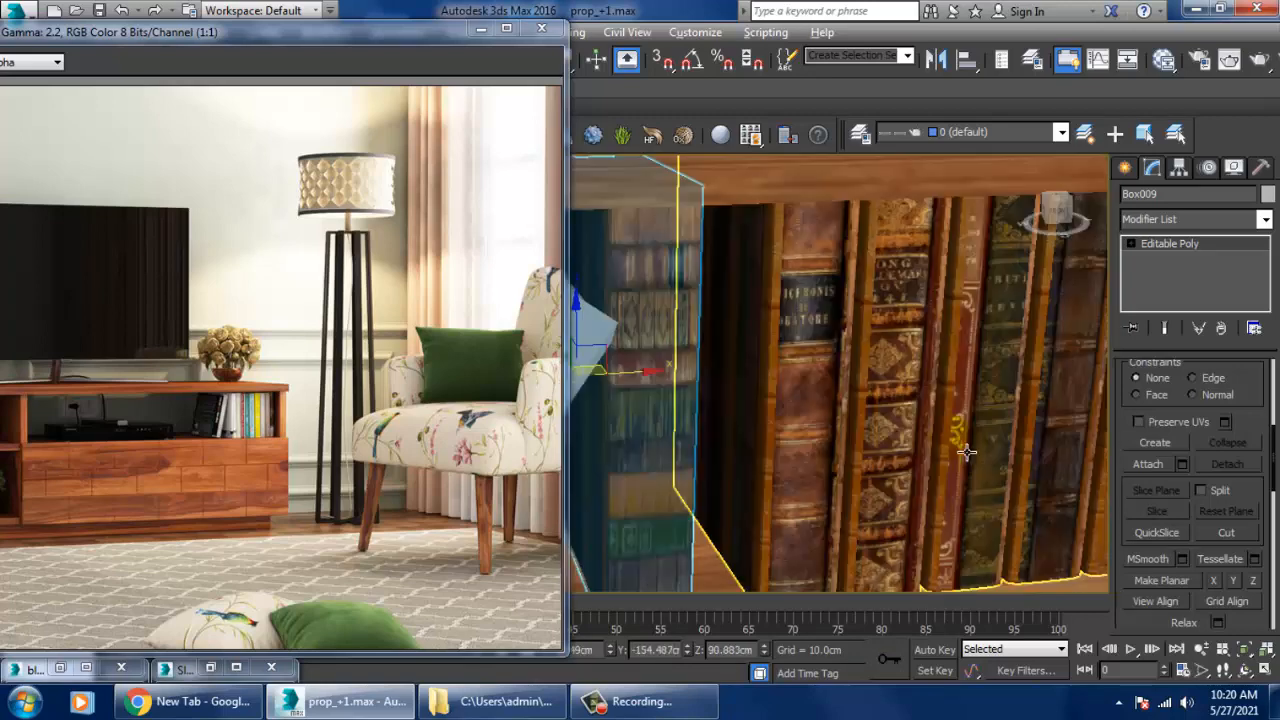
Step: Move the upright book out of the TV cabinet until it stands in front of it, at about Y = -285.9 cm
{"action": "scroll", "coordinate": [966, 448], "scroll_direction": "down", "scroll_amount": 5}
{"action": "middle_click_drag", "start_coordinate": [966, 448], "coordinate": [754, 410], "text": "alt"}
{"action": "left_click_drag", "start_coordinate": [755, 410], "coordinate": [986, 457]}
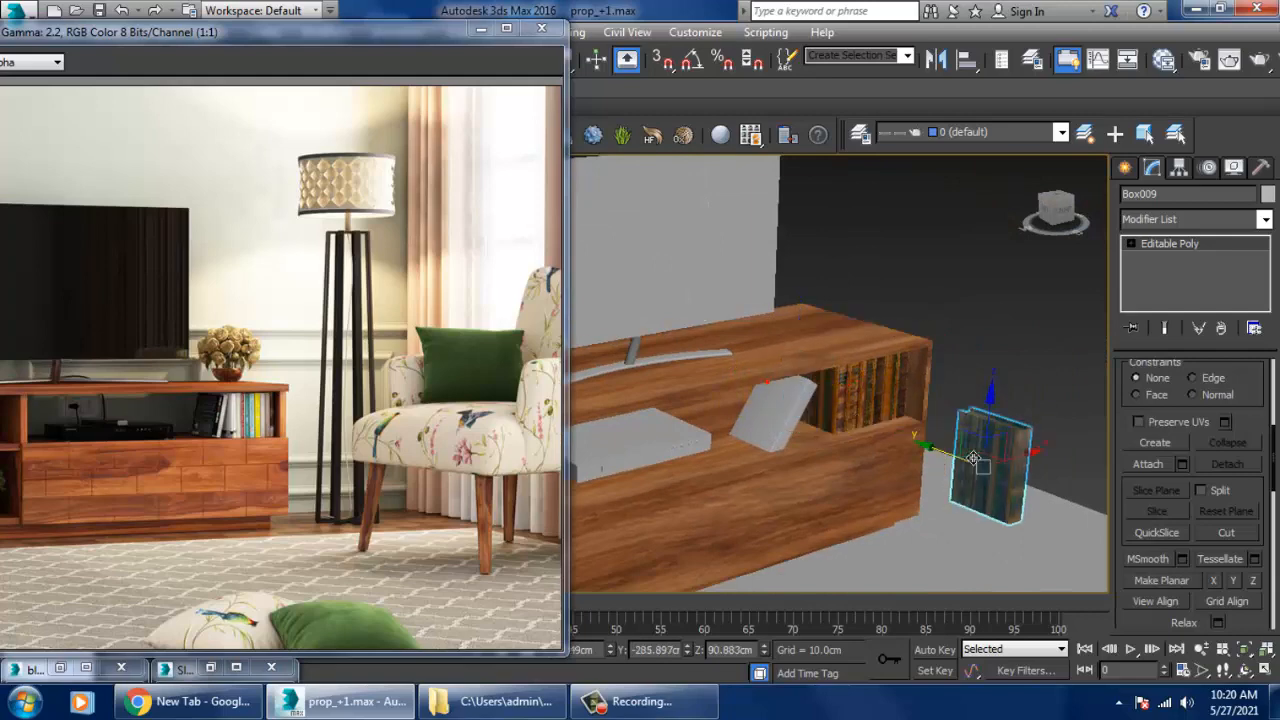
{"action": "middle_click_drag", "start_coordinate": [986, 457], "coordinate": [896, 404], "text": "alt"}
{"action": "scroll", "coordinate": [868, 434], "scroll_direction": "up", "scroll_amount": 3}
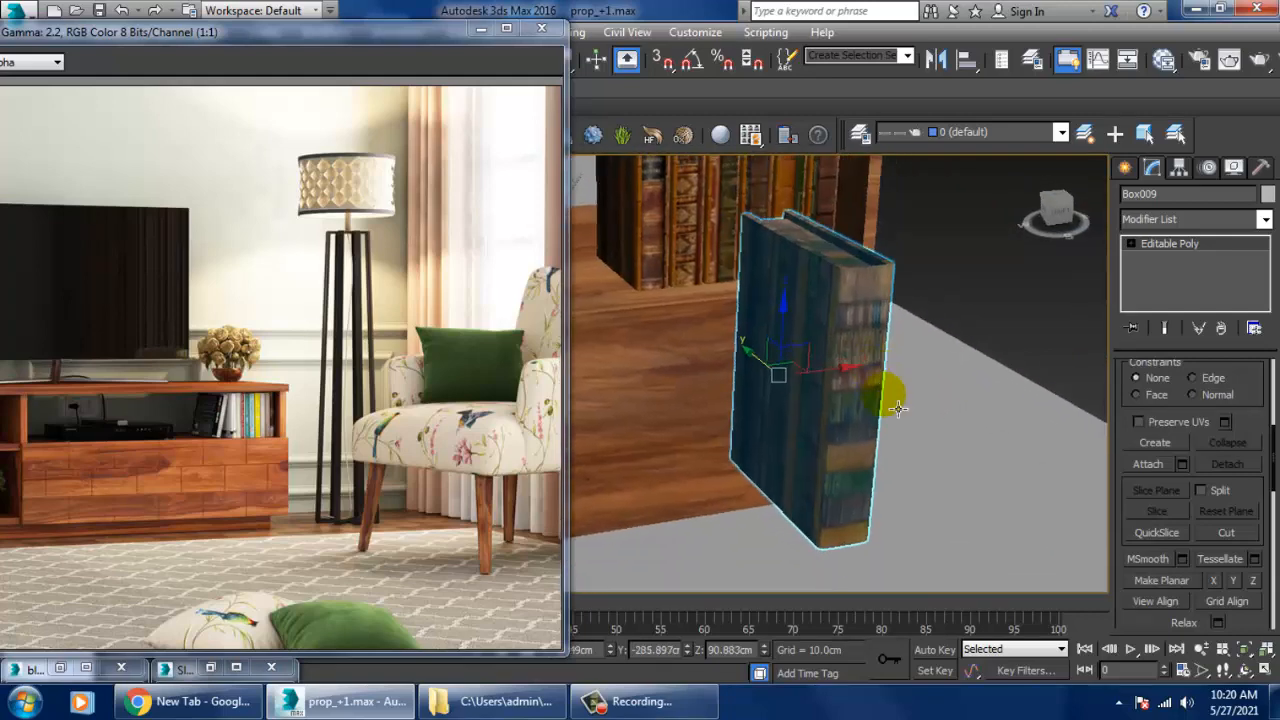
Step: Add a UVW Map modifier to the book standing in front of the cabinet
{"action": "scroll", "coordinate": [905, 408], "scroll_direction": "up", "scroll_amount": 3}
{"action": "left_click", "coordinate": [1210, 220]}
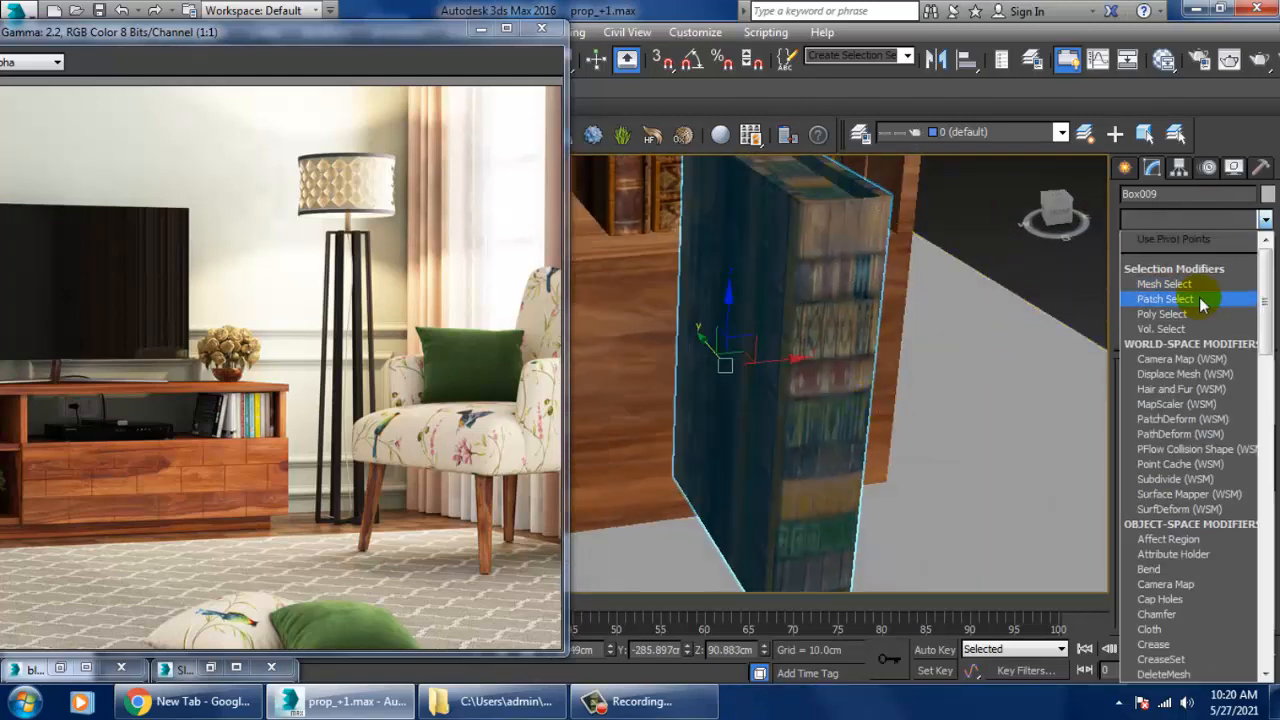
{"action": "key", "text": "u"}
{"action": "left_click", "coordinate": [1165, 508]}
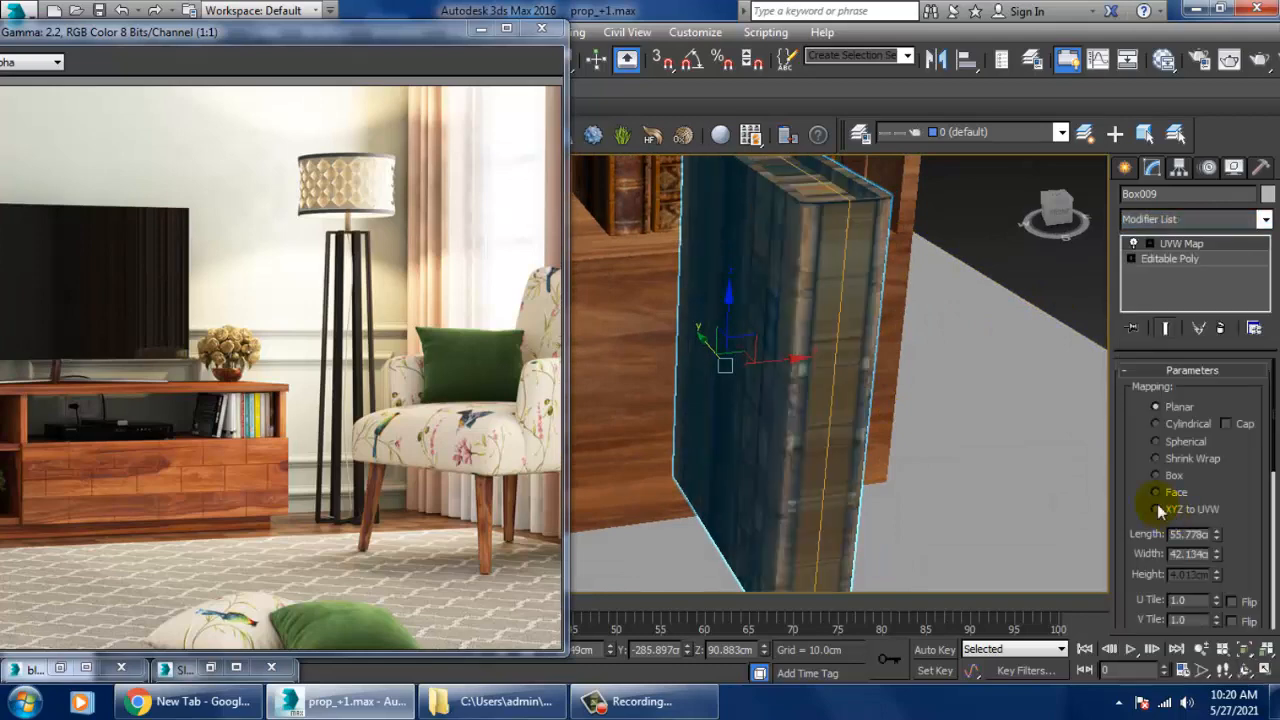
Step: Turn on angle snap and rotate the book's planar mapping gizmo around its vertical axis
{"action": "left_click", "coordinate": [1173, 261]}
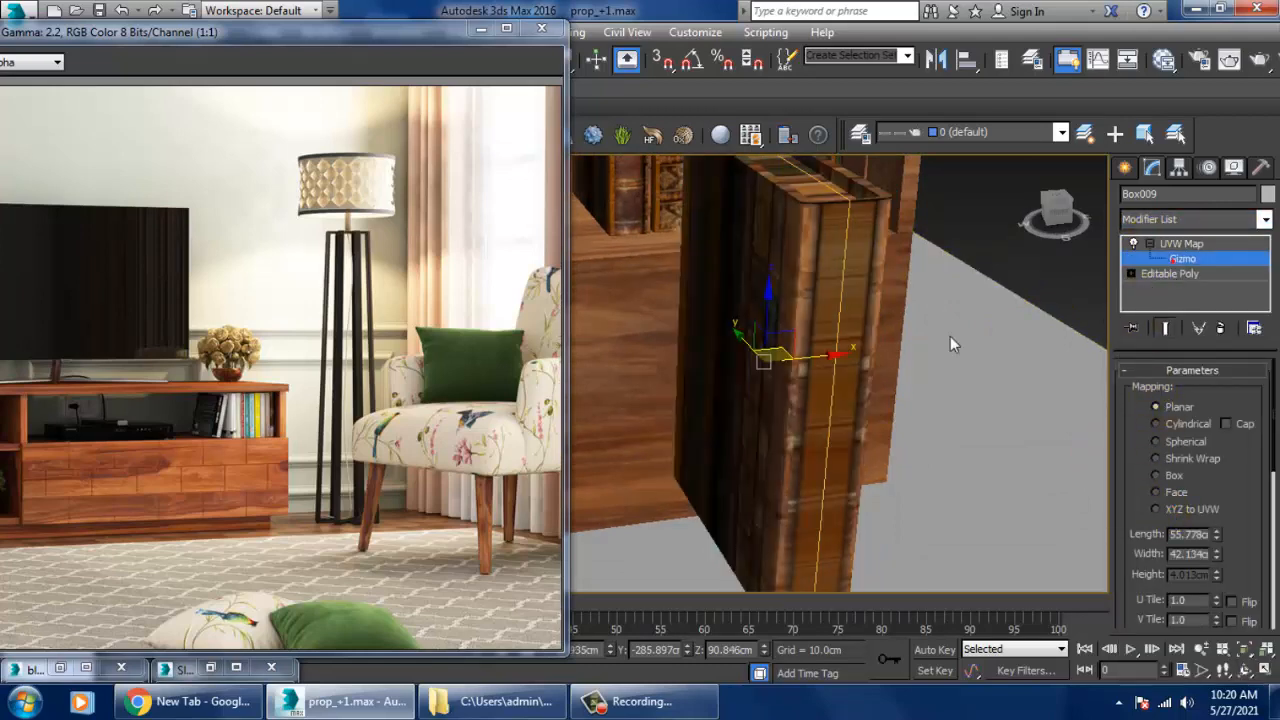
{"action": "middle_click_drag", "start_coordinate": [779, 366], "coordinate": [851, 417]}
{"action": "key", "text": "e"}
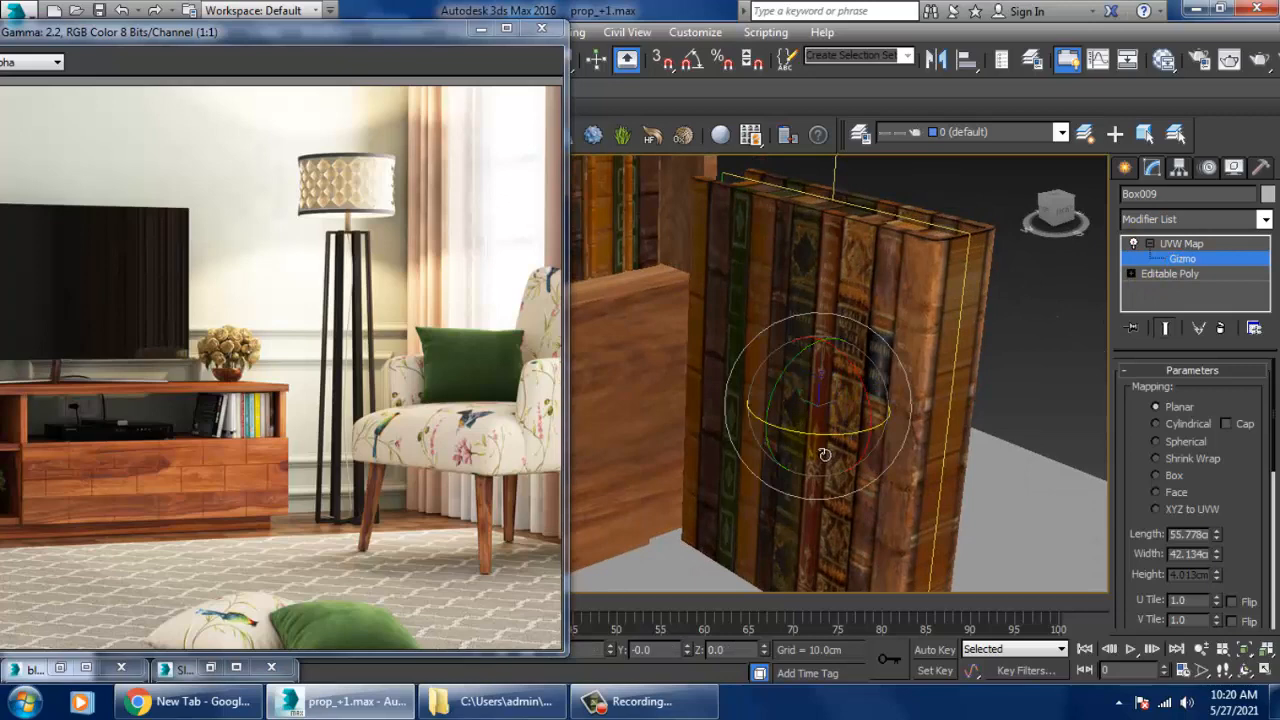
{"action": "left_click_drag", "start_coordinate": [823, 449], "coordinate": [942, 427]}
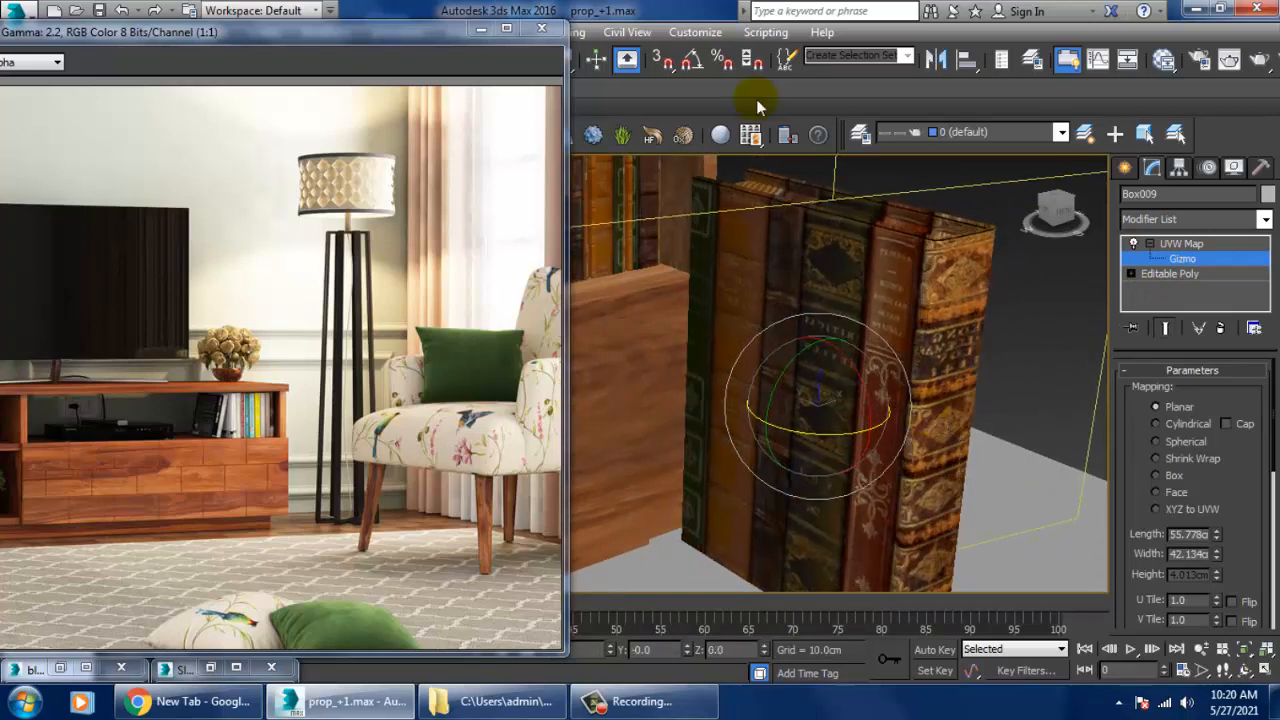
{"action": "left_click", "coordinate": [691, 59]}
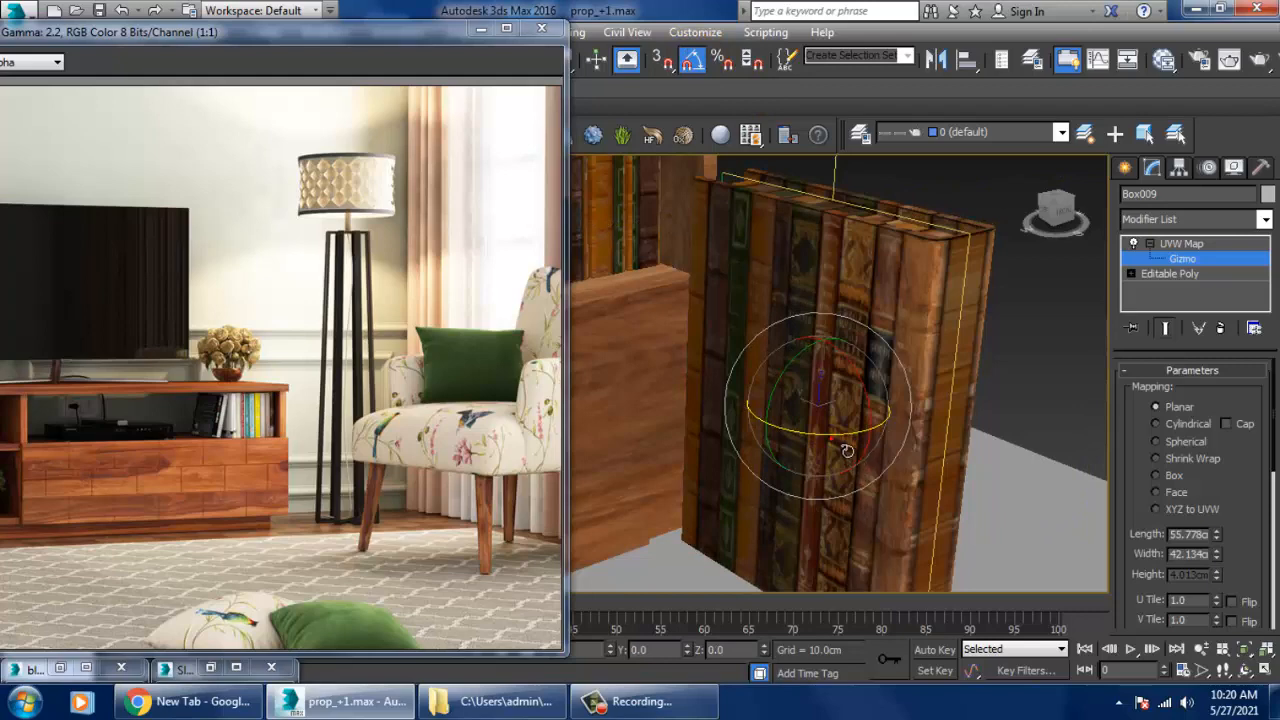
{"action": "left_click_drag", "start_coordinate": [846, 451], "coordinate": [856, 446]}
{"action": "middle_click_drag", "start_coordinate": [932, 429], "coordinate": [895, 385], "text": "alt"}
{"action": "key", "text": "w"}
Step: Change the book's UVW mapping type to Box and fit the mapping gizmo to the book
{"action": "left_click", "coordinate": [1190, 477]}
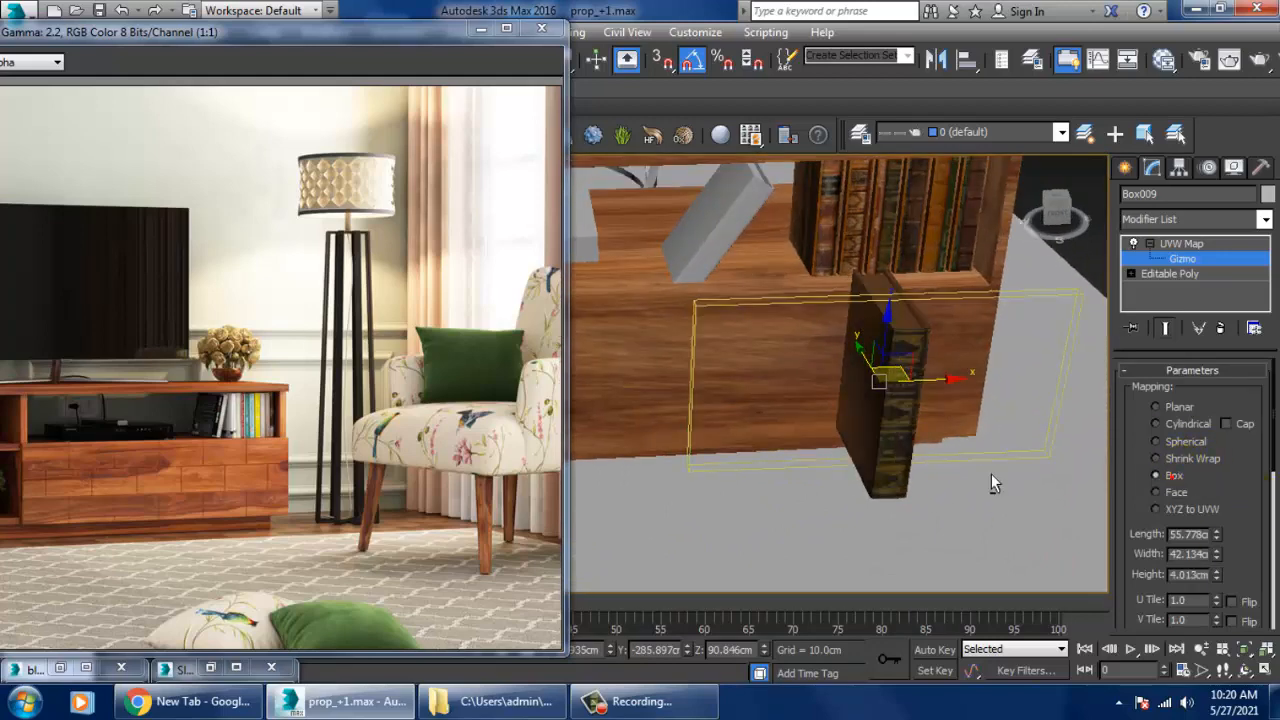
{"action": "mouse_move", "coordinate": [991, 480]}
{"action": "middle_mouse_down", "text": "alt"}
{"action": "mouse_move", "coordinate": [943, 434]}
{"action": "mouse_move", "coordinate": [997, 465]}
{"action": "middle_mouse_up", "text": "alt"}
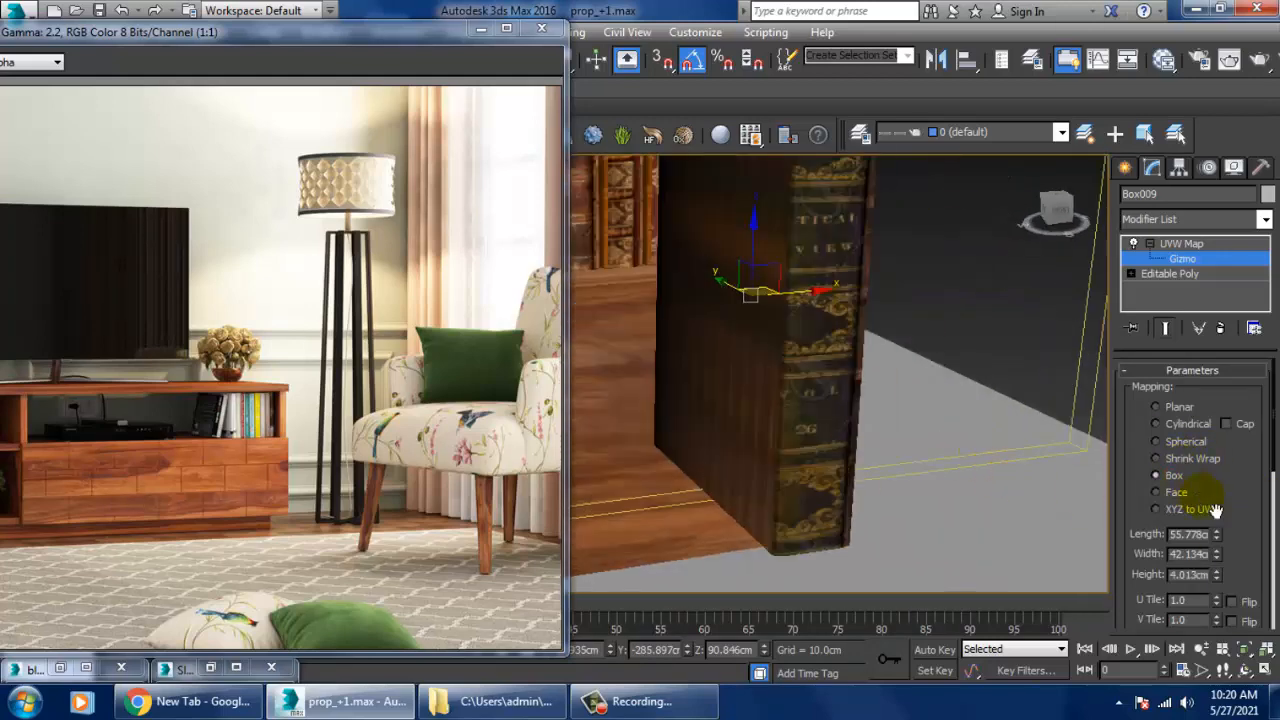
{"action": "scroll", "coordinate": [1254, 572], "scroll_direction": "down", "scroll_amount": 5}
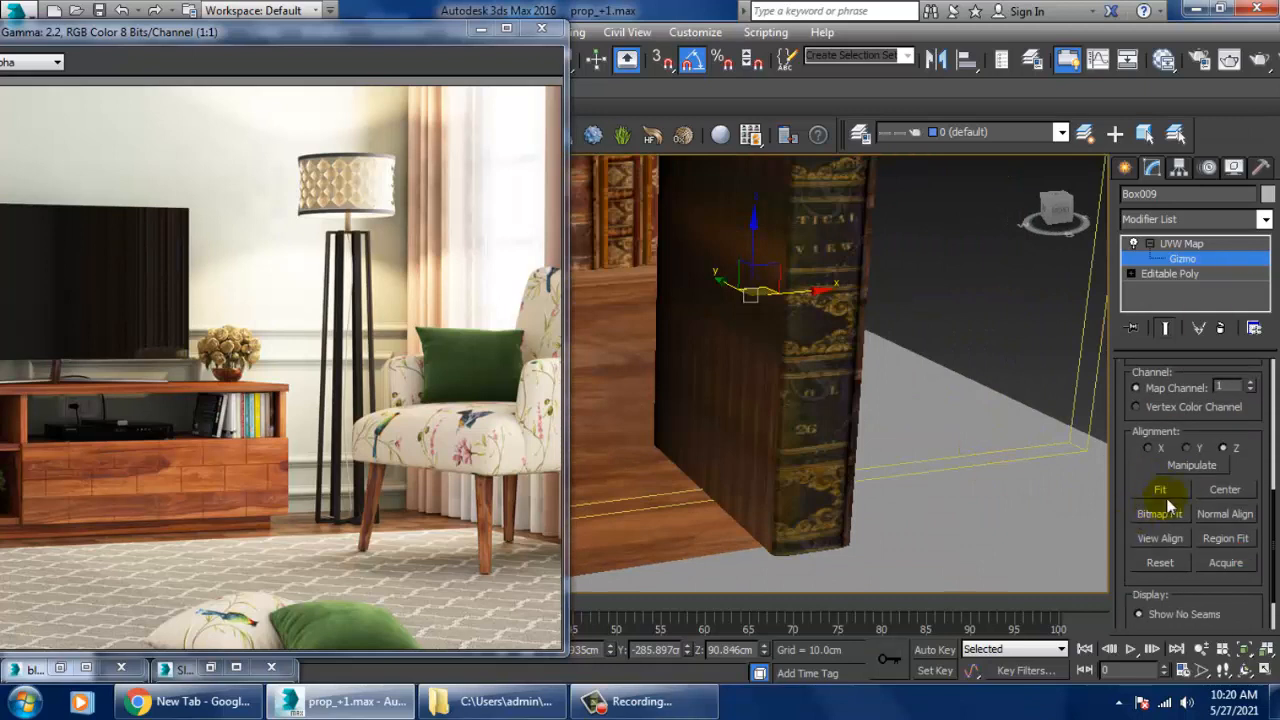
{"action": "left_click", "coordinate": [1178, 489]}
{"action": "middle_click_drag", "start_coordinate": [990, 400], "coordinate": [993, 477], "text": "alt"}
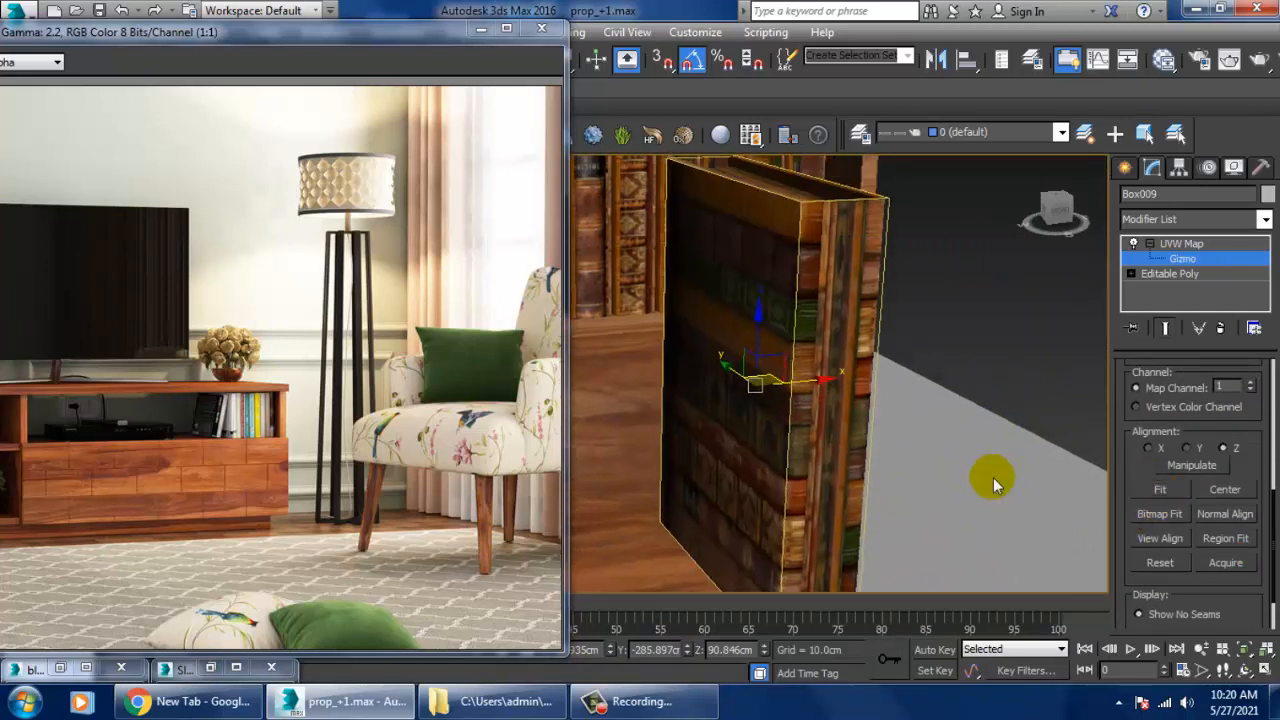
{"action": "scroll", "coordinate": [1155, 482], "scroll_direction": "up", "scroll_amount": 3}
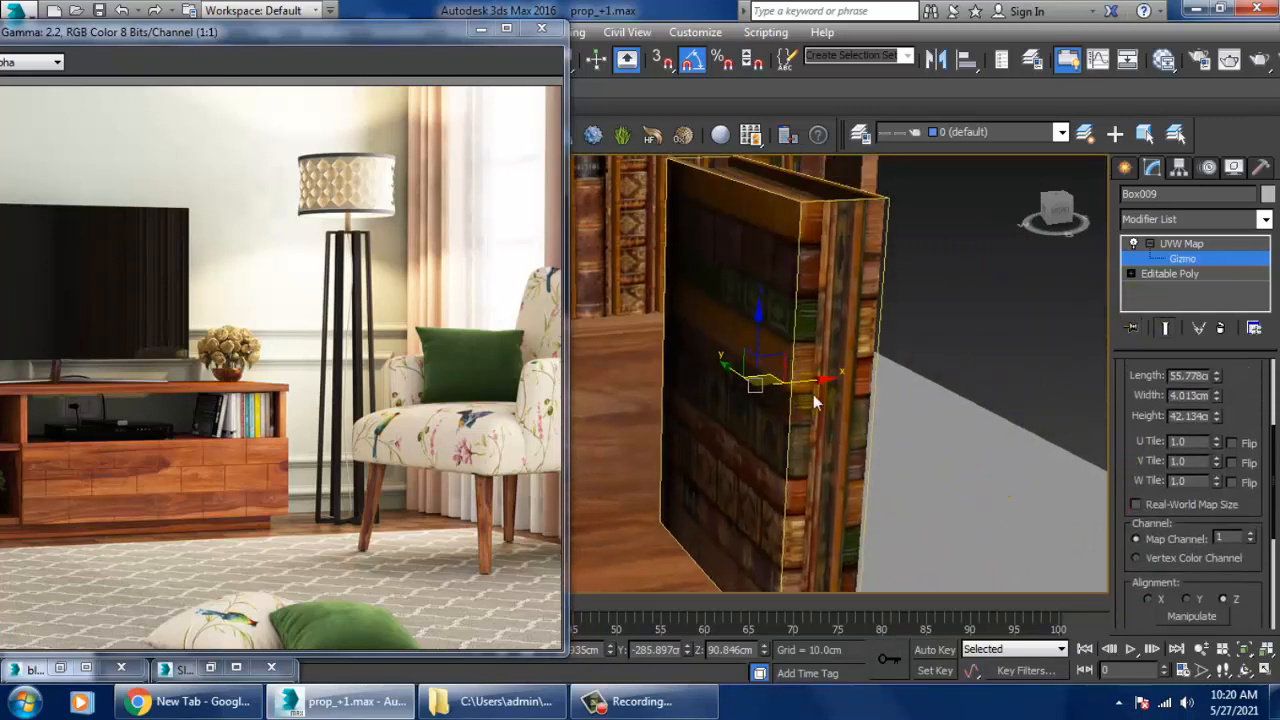
Step: Rotate the book's box mapping gizmo with angle snap on and widen the mapping to about 59.9 cm
{"action": "key", "text": "e"}
{"action": "left_click_drag", "start_coordinate": [719, 365], "coordinate": [716, 375]}
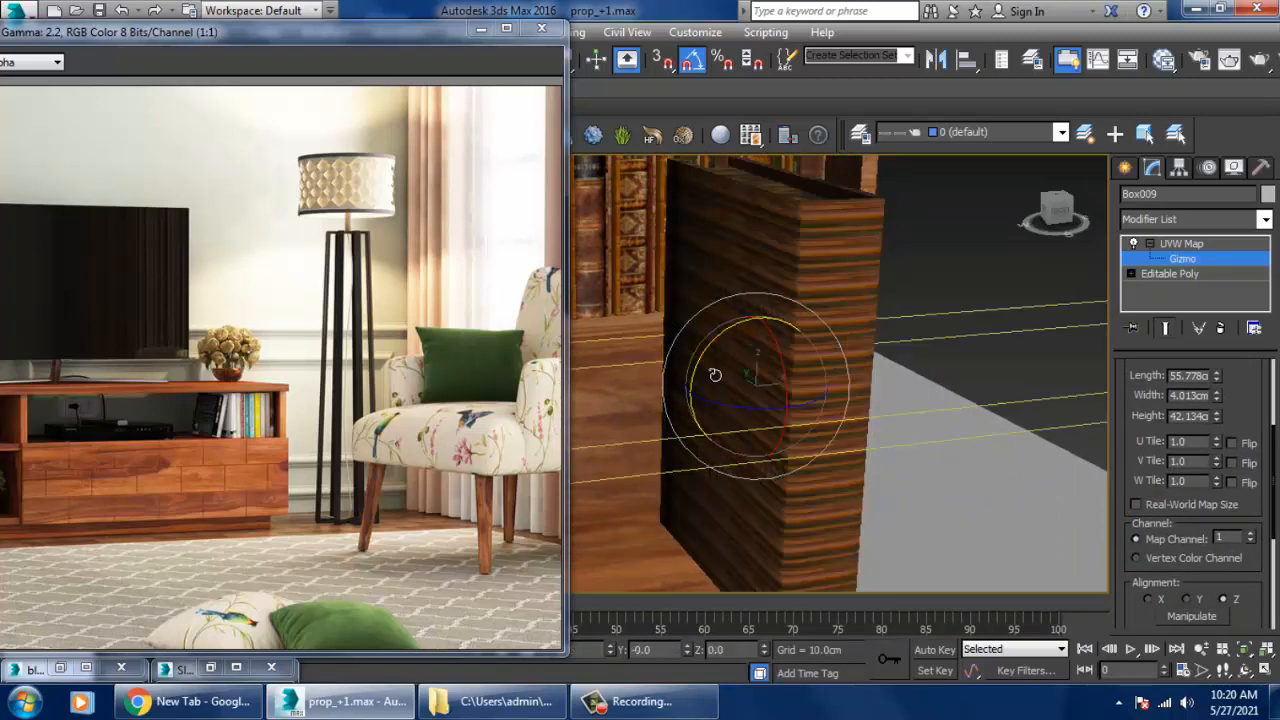
{"action": "scroll", "coordinate": [1141, 614], "scroll_direction": "down", "scroll_amount": 3}
{"action": "scroll", "coordinate": [1143, 529], "scroll_direction": "up", "scroll_amount": 5}
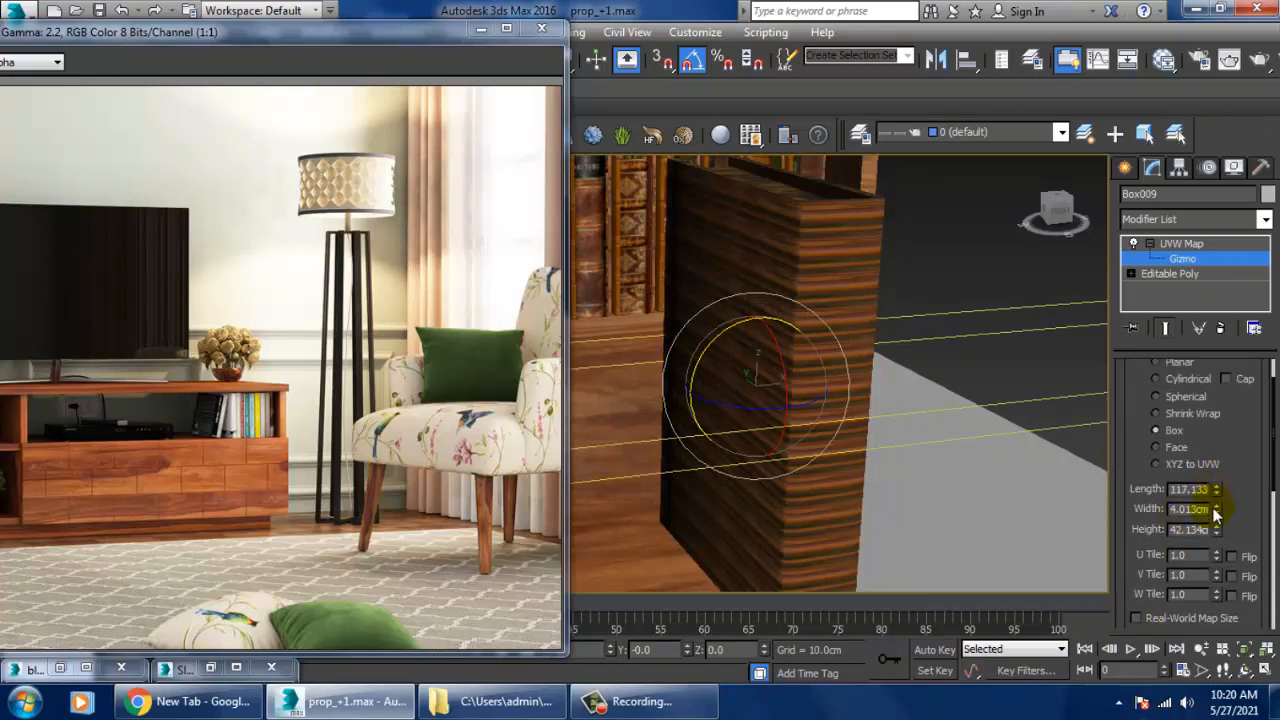
{"action": "left_click_drag", "start_coordinate": [1217, 513], "coordinate": [1097, 560]}
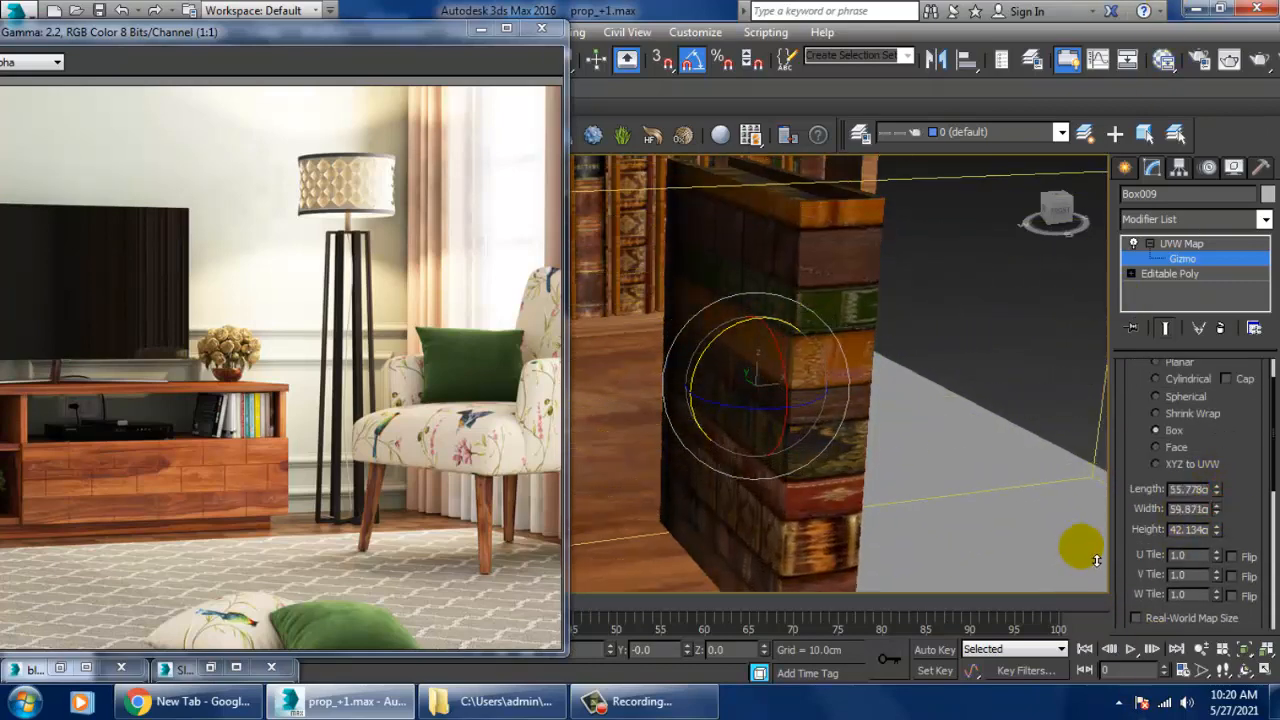
Step: Rotate the book's mapping gizmo 90 degrees about the Y axis and set the mapping width to about 52.1 cm
{"action": "left_click_drag", "start_coordinate": [702, 355], "coordinate": [723, 364]}
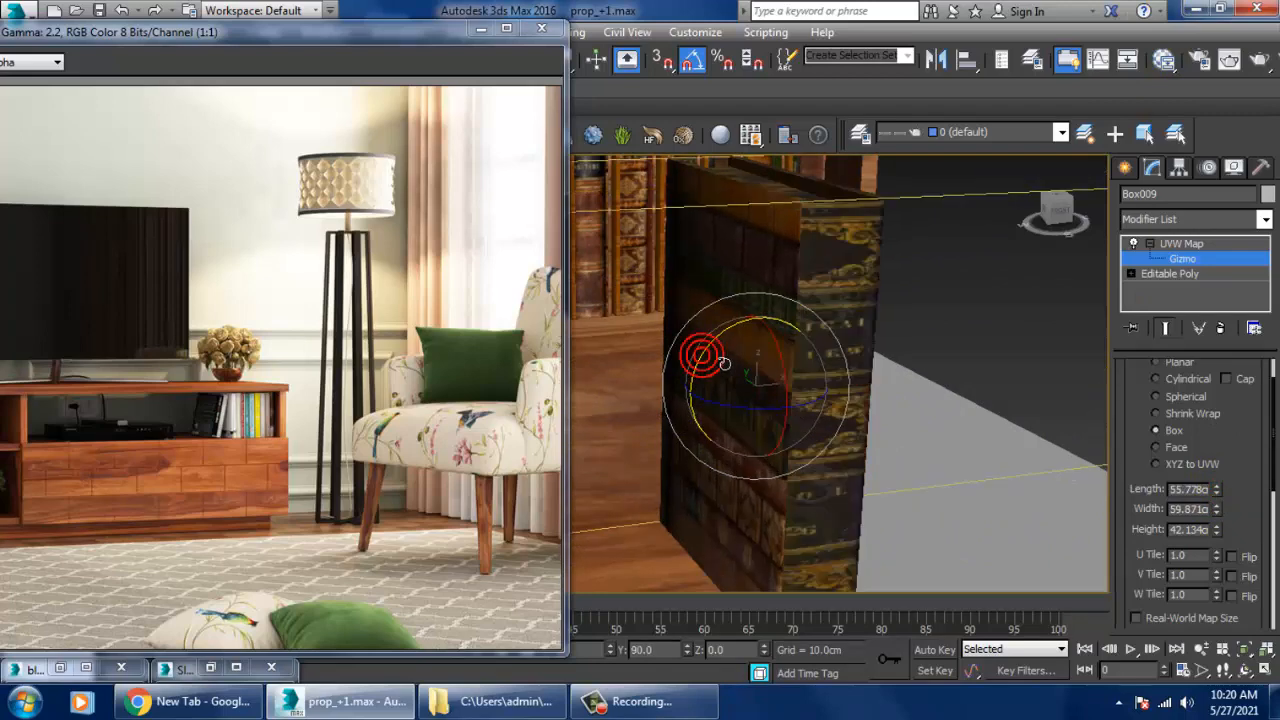
{"action": "middle_click_drag", "start_coordinate": [724, 363], "coordinate": [1250, 490], "text": "alt"}
{"action": "left_click_drag", "start_coordinate": [1218, 522], "coordinate": [945, 413]}
{"action": "key", "text": "w"}
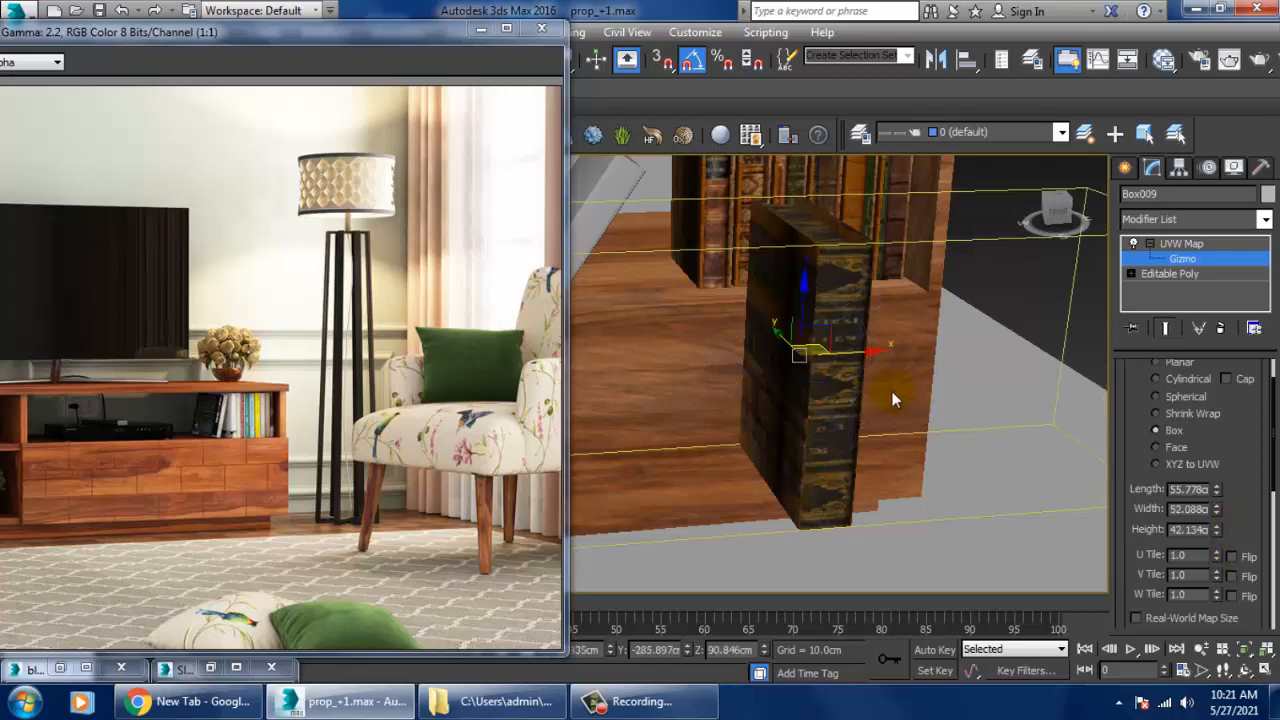
Step: Convert the textured book to an Editable Poly
{"action": "scroll", "coordinate": [892, 391], "scroll_direction": "down", "scroll_amount": 6}
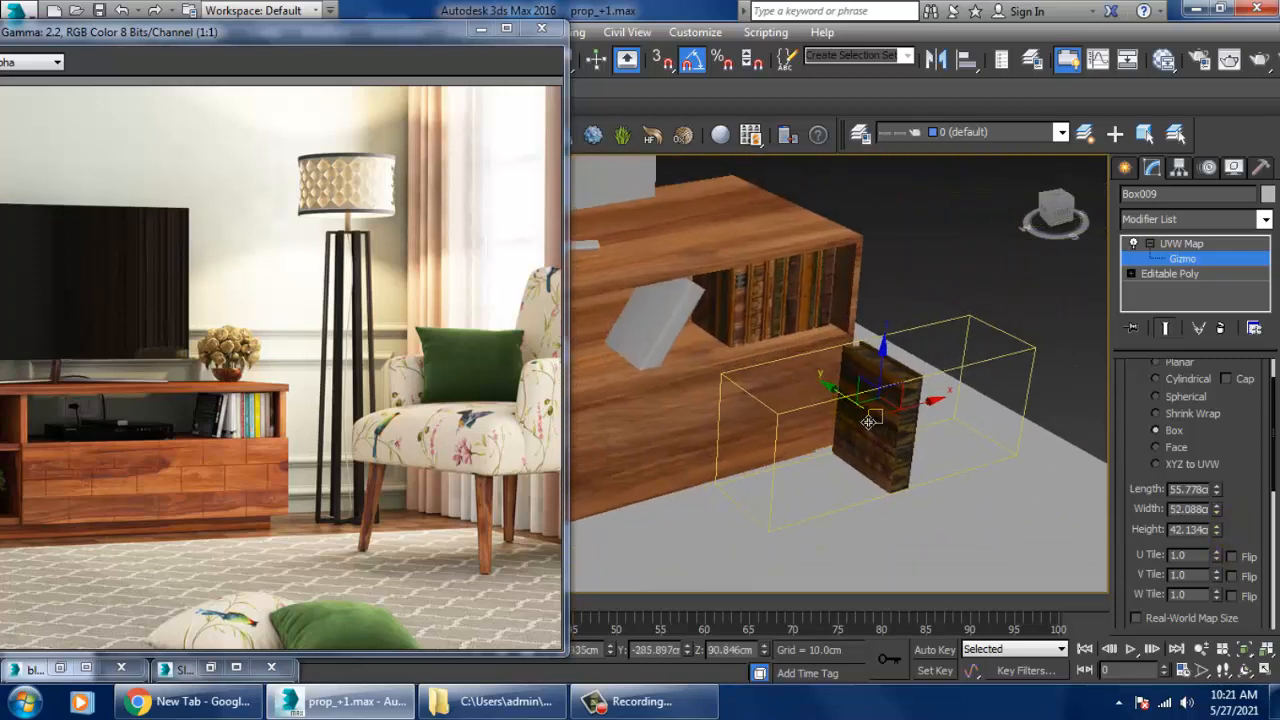
{"action": "middle_click_drag", "start_coordinate": [869, 421], "coordinate": [878, 400], "text": "alt"}
{"action": "key", "text": "shift+z"}
{"action": "right_click", "coordinate": [877, 398]}
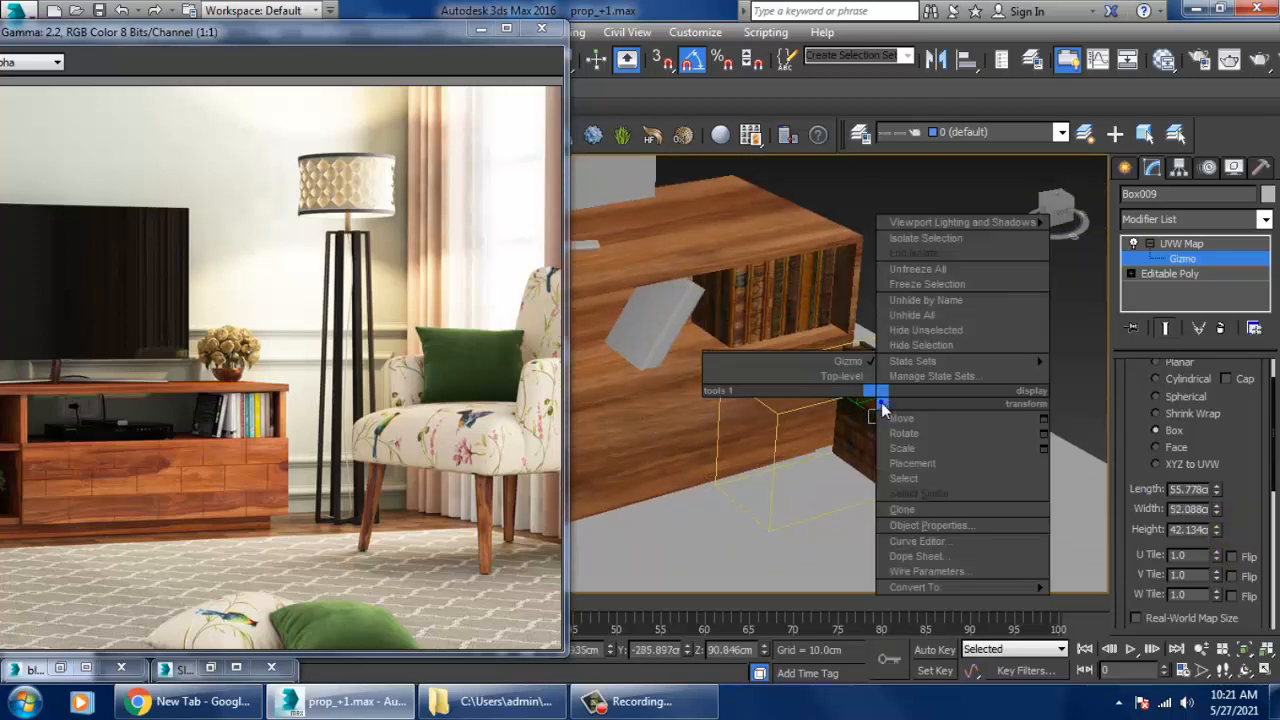
{"action": "mouse_move", "coordinate": [1005, 590]}
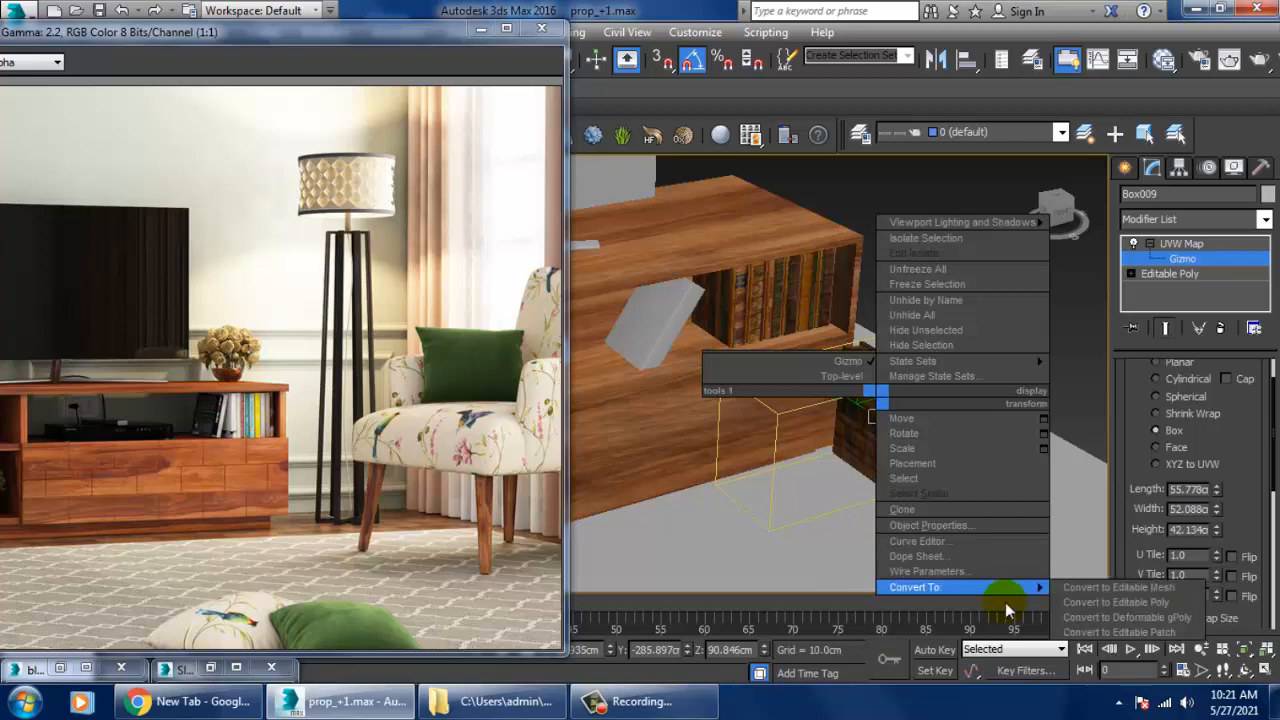
{"action": "left_click", "coordinate": [1119, 603]}
Step: Move the textured book back into the cabinet beside the row of books and switch to the maximized front view
{"action": "left_click_drag", "start_coordinate": [862, 418], "coordinate": [655, 316]}
{"action": "key", "text": "f"}
{"action": "middle_click", "coordinate": [896, 300]}
{"action": "key", "text": "alt+w"}
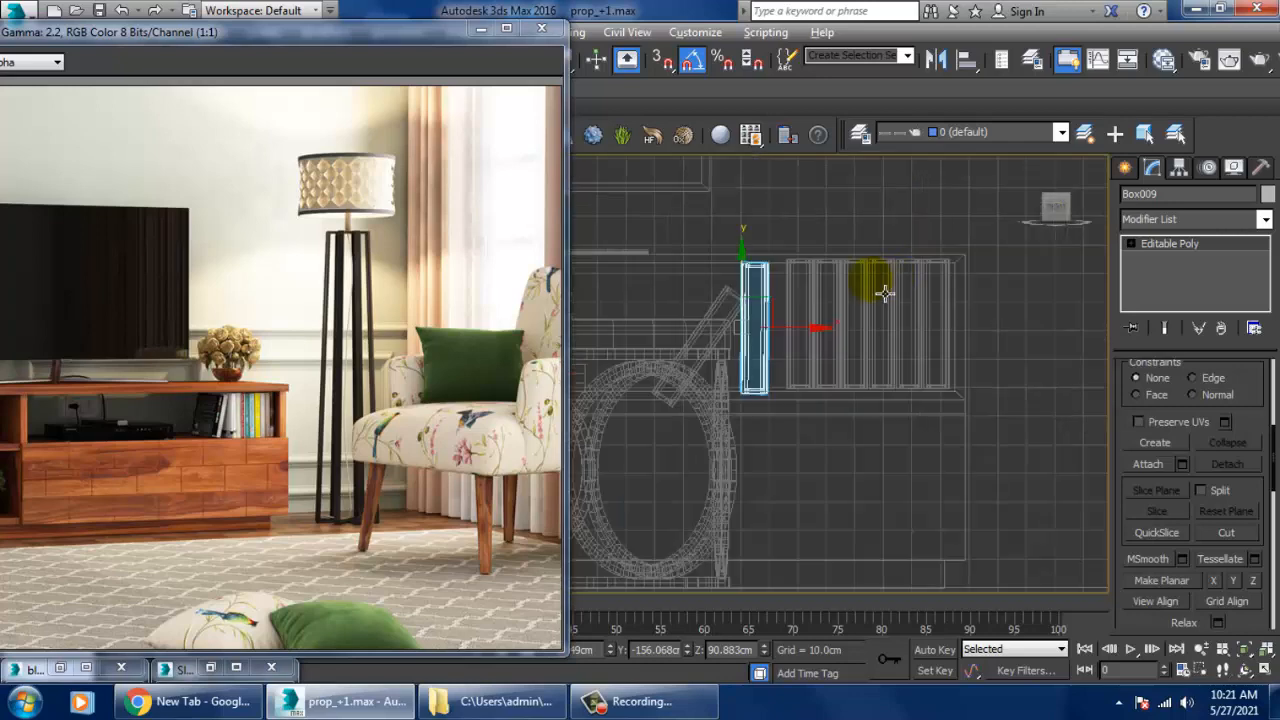
Step: Turn off angle snap and tilt the textured book by about 22 degrees against the row of upright books
{"action": "middle_click_drag", "start_coordinate": [841, 303], "coordinate": [783, 303]}
{"action": "key", "text": "e"}
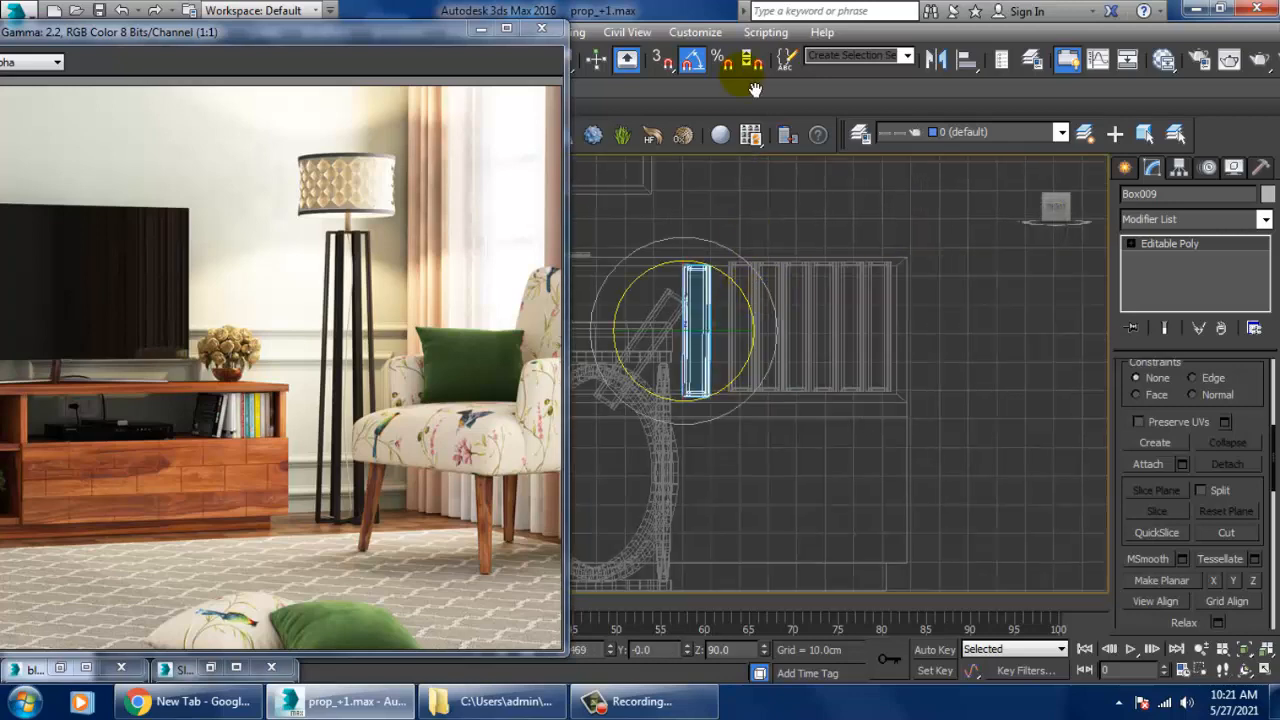
{"action": "left_click", "coordinate": [692, 66]}
{"action": "left_click_drag", "start_coordinate": [736, 290], "coordinate": [749, 286]}
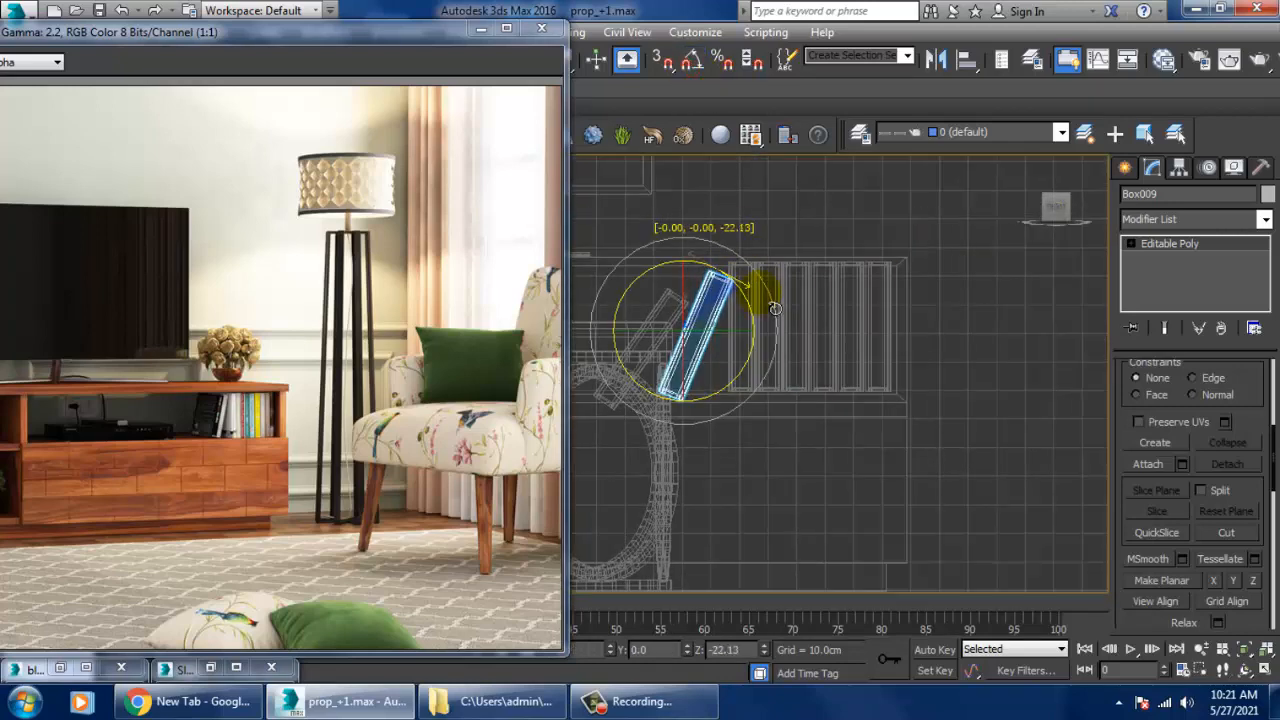
Step: Delete the old untextured leaning book next to the textured one
{"action": "key", "text": "w"}
{"action": "middle_click_drag", "start_coordinate": [682, 305], "coordinate": [747, 311]}
{"action": "left_click", "coordinate": [757, 316]}
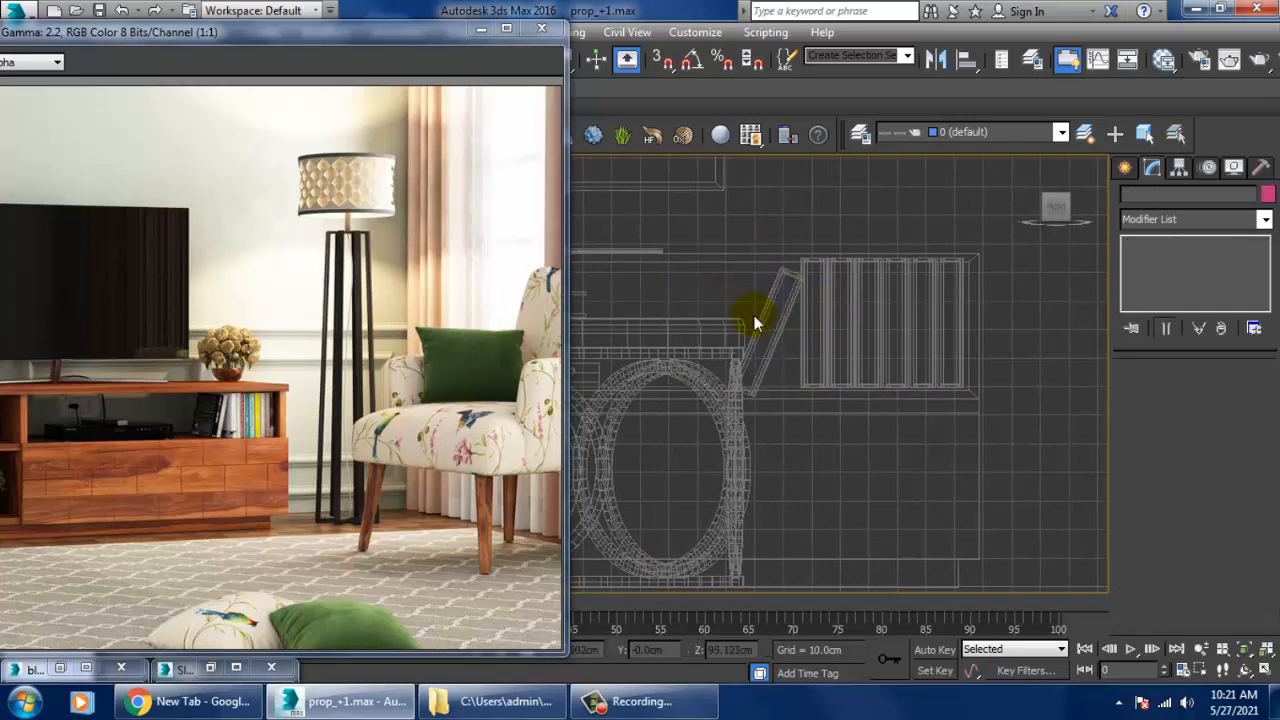
Step: Clone the textured leaning book as one copy on its outer side and rotate the copy to lean further
{"action": "left_click", "coordinate": [800, 330]}
{"action": "mouse_move", "coordinate": [790, 328]}
{"action": "left_mouse_down", "text": "shift"}
{"action": "mouse_move", "coordinate": [727, 319]}
{"action": "mouse_move", "coordinate": [755, 313]}
{"action": "mouse_move", "coordinate": [740, 350]}
{"action": "left_mouse_up", "text": "shift"}
{"action": "left_click", "coordinate": [646, 430]}
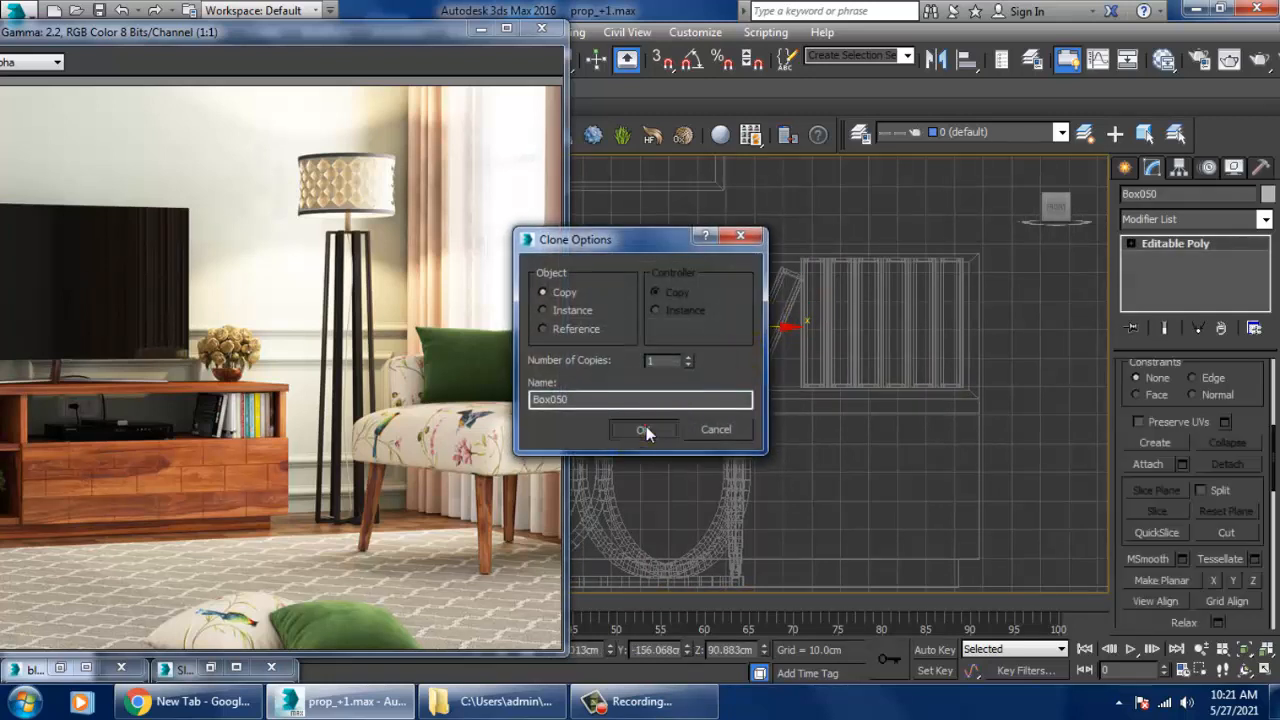
{"action": "key", "text": "e"}
{"action": "left_click_drag", "start_coordinate": [777, 290], "coordinate": [791, 337]}
{"action": "key", "text": "w"}
Step: Return to the maximized perspective view and clear the selection of the copied book
{"action": "key", "text": "alt+w"}
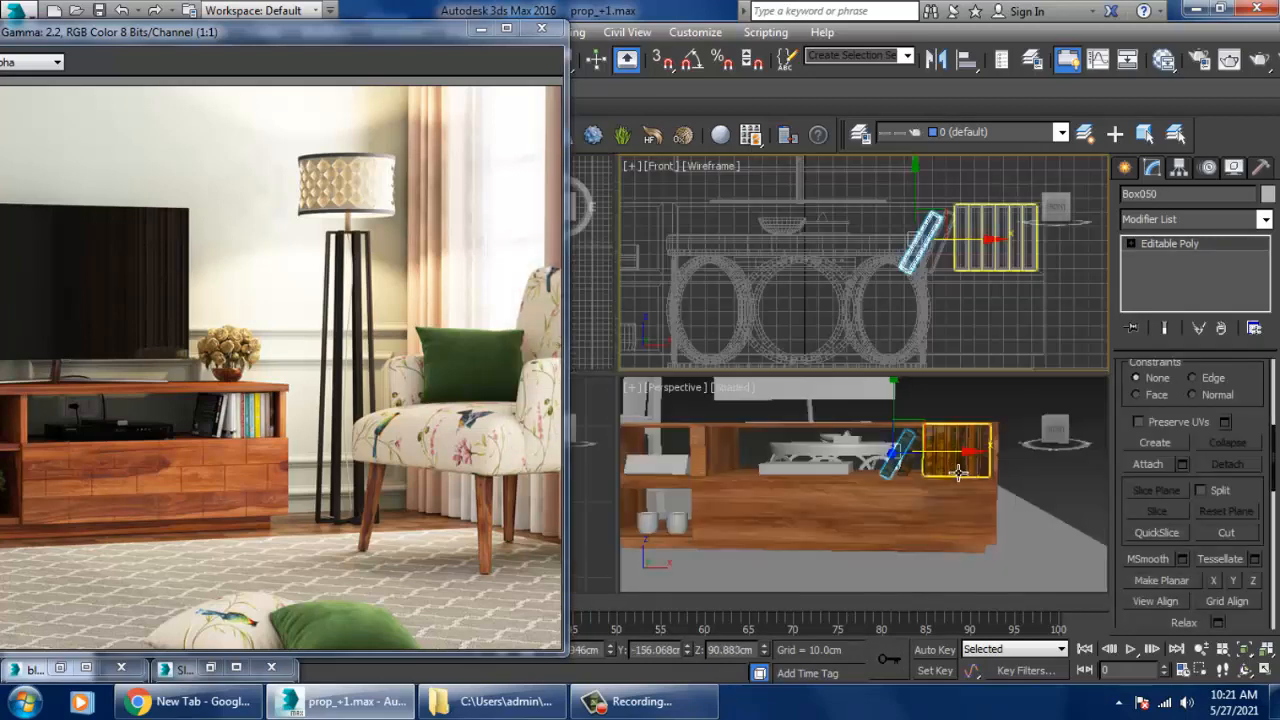
{"action": "key", "text": "alt+w"}
{"action": "scroll", "coordinate": [823, 420], "scroll_direction": "up", "scroll_amount": 3}
{"action": "left_click", "coordinate": [974, 329]}
{"action": "middle_click_drag", "start_coordinate": [957, 314], "coordinate": [966, 383]}
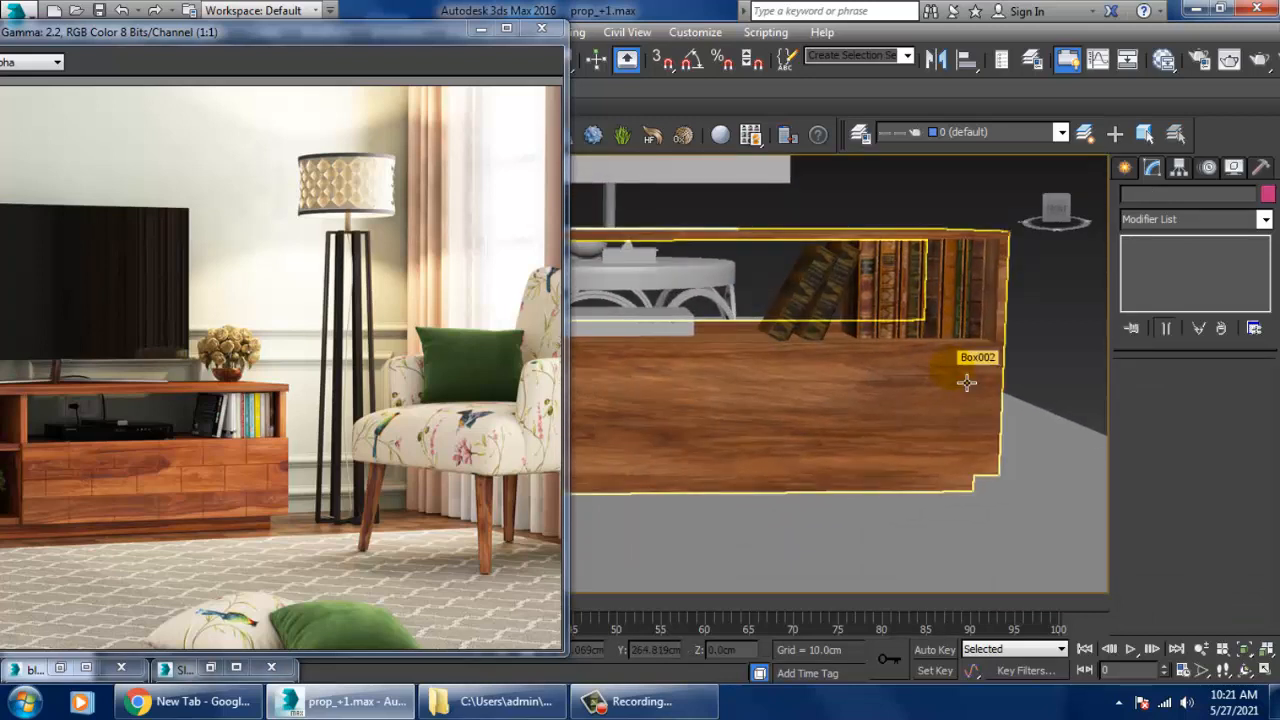
Step: Move the reference image aside and isolate the untextured box lying on the cabinet's upper side shelf
{"action": "middle_click_drag", "start_coordinate": [1014, 322], "coordinate": [823, 349], "text": "alt"}
{"action": "left_click_drag", "start_coordinate": [168, 40], "coordinate": [98, 60]}
{"action": "scroll", "coordinate": [800, 400], "scroll_direction": "up", "scroll_amount": 5}
{"action": "left_click", "coordinate": [849, 425]}
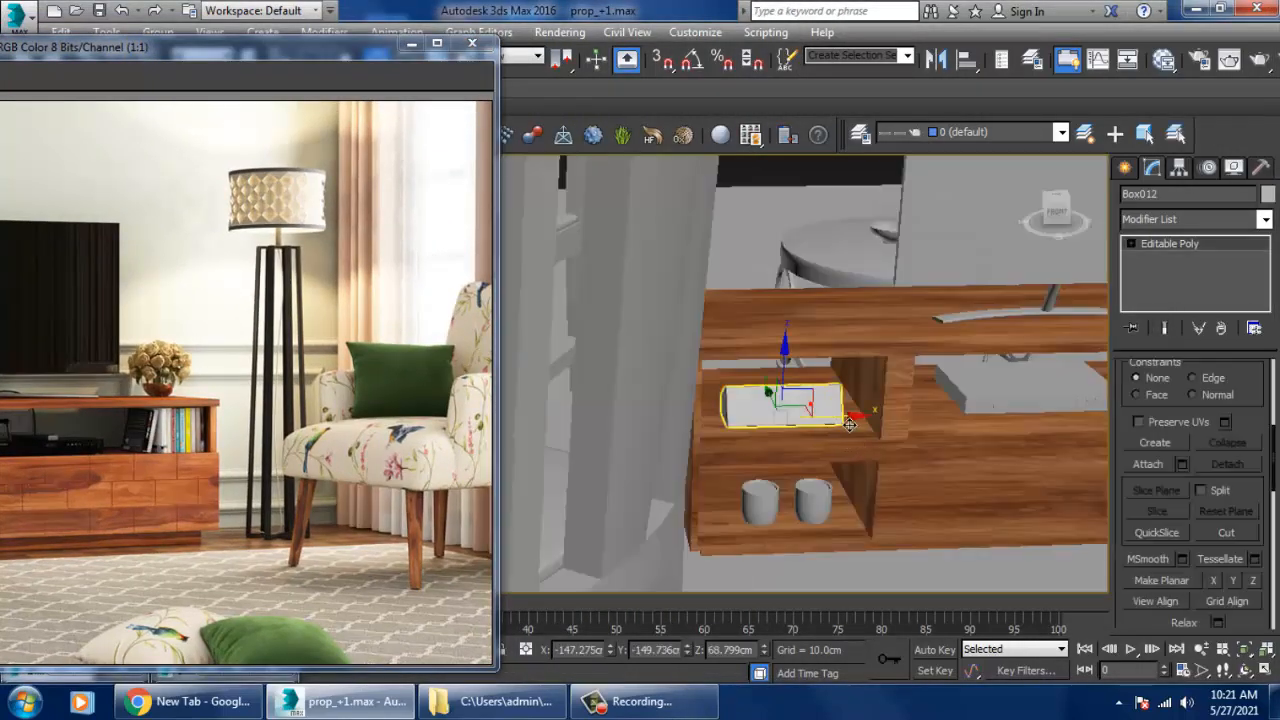
{"action": "middle_click_drag", "start_coordinate": [849, 425], "coordinate": [934, 317], "text": "alt"}
{"action": "key", "text": "alt+q"}
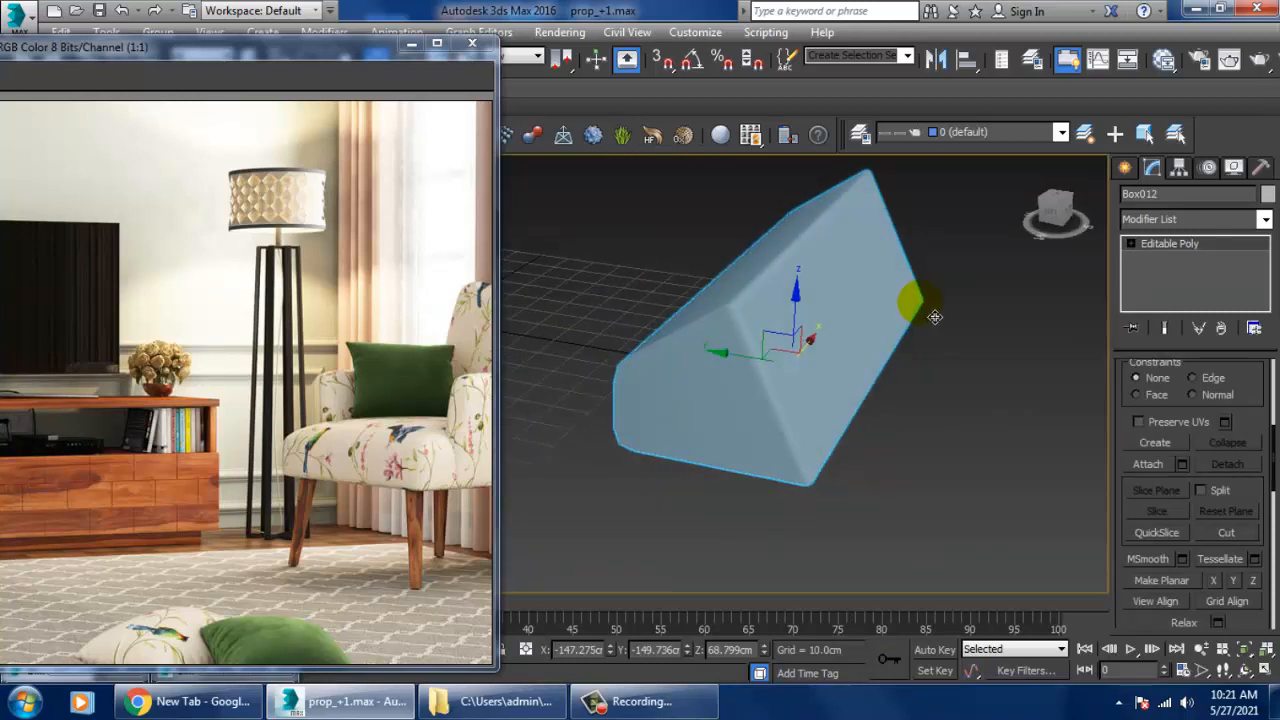
Step: Enter Polygon level on the isolated box and select its large sloping front face
{"action": "left_click", "coordinate": [1132, 245]}
{"action": "left_click", "coordinate": [1125, 168]}
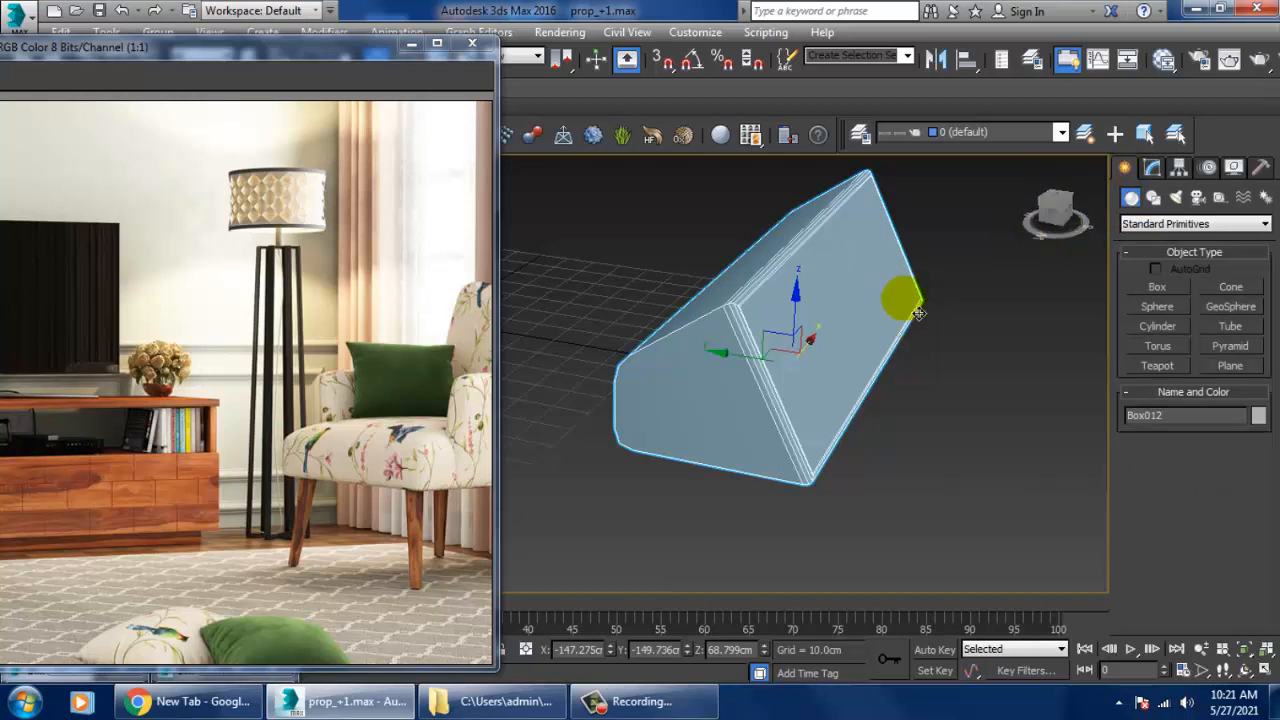
{"action": "left_click", "coordinate": [1151, 169]}
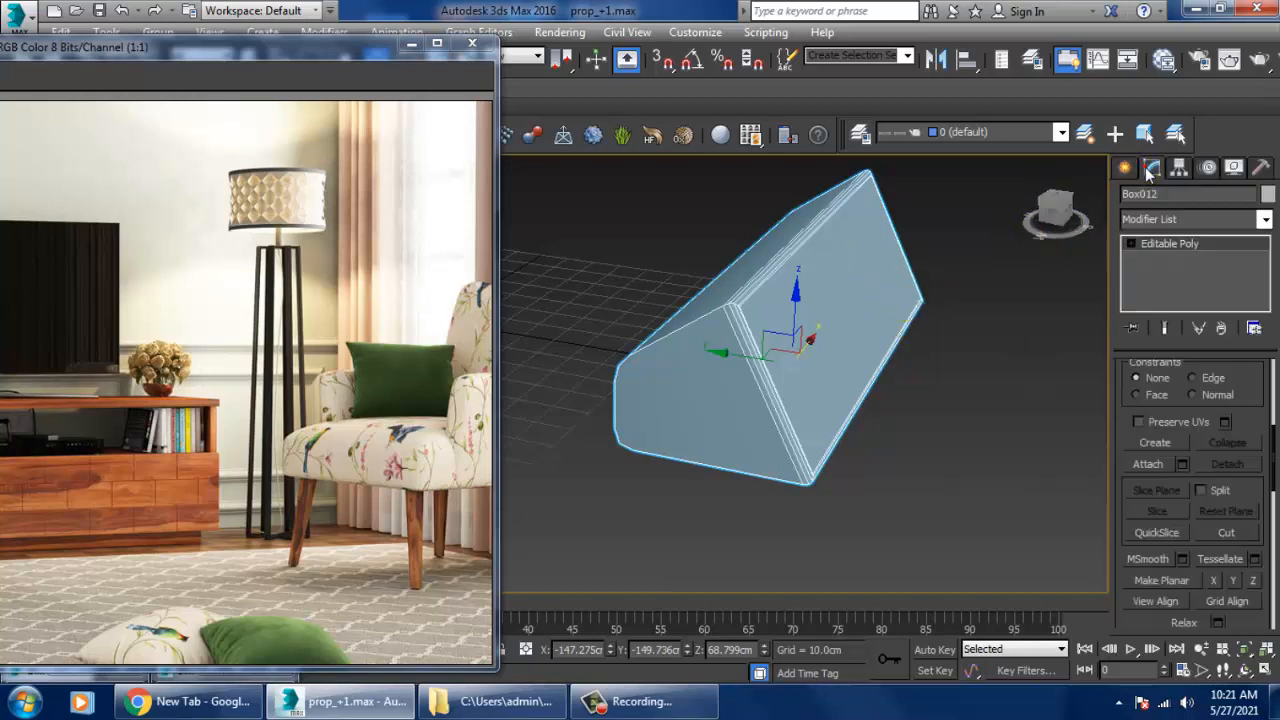
{"action": "left_click", "coordinate": [1130, 243]}
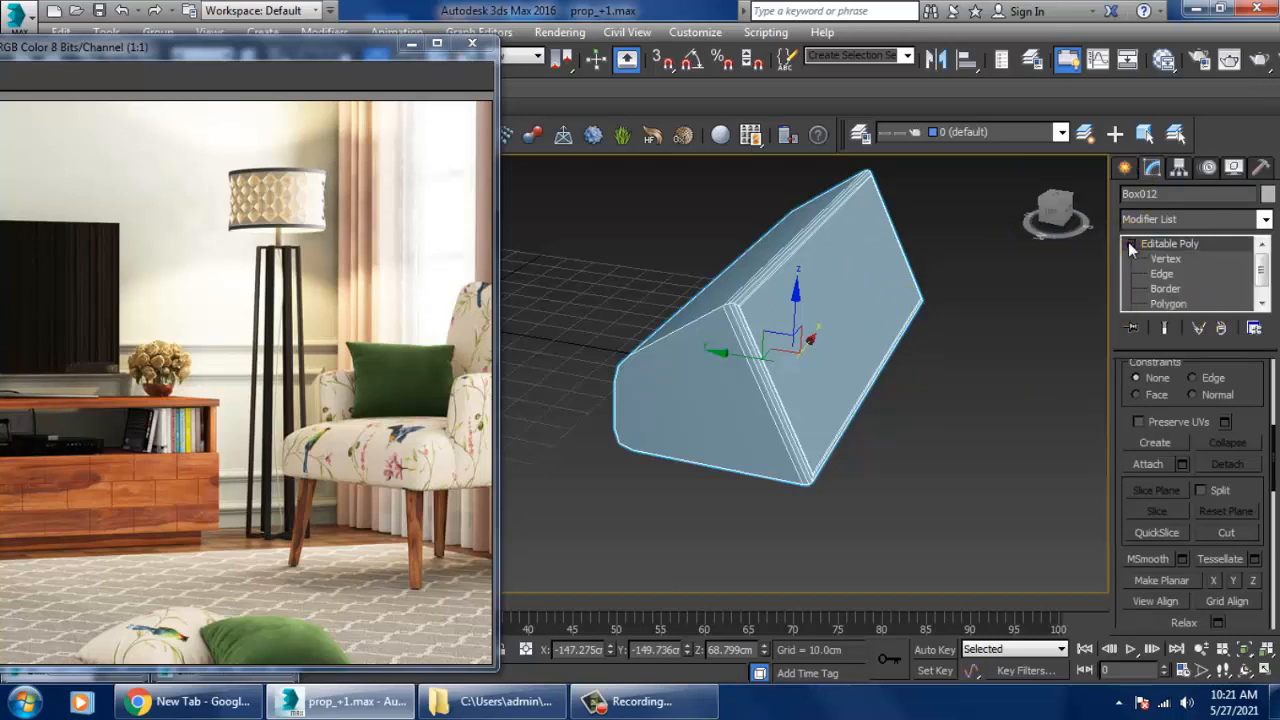
{"action": "left_click", "coordinate": [1170, 303]}
{"action": "middle_click_drag", "start_coordinate": [741, 392], "coordinate": [901, 347], "text": "alt"}
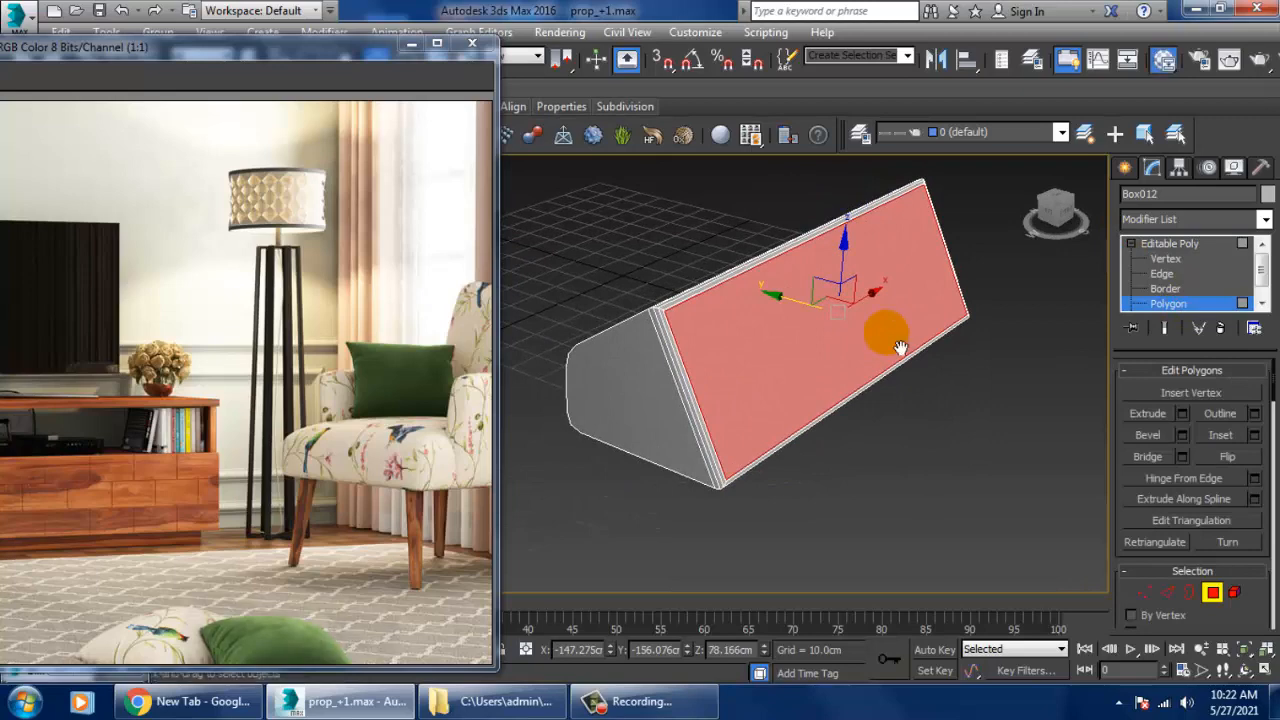
Step: Create a new VRayMtl with a neutral grey diffuse of value 128 for the box's sloping front face
{"action": "key", "text": "m"}
{"action": "scroll", "coordinate": [634, 363], "scroll_direction": "down", "scroll_amount": 2}
{"action": "double_click", "coordinate": [787, 165]}
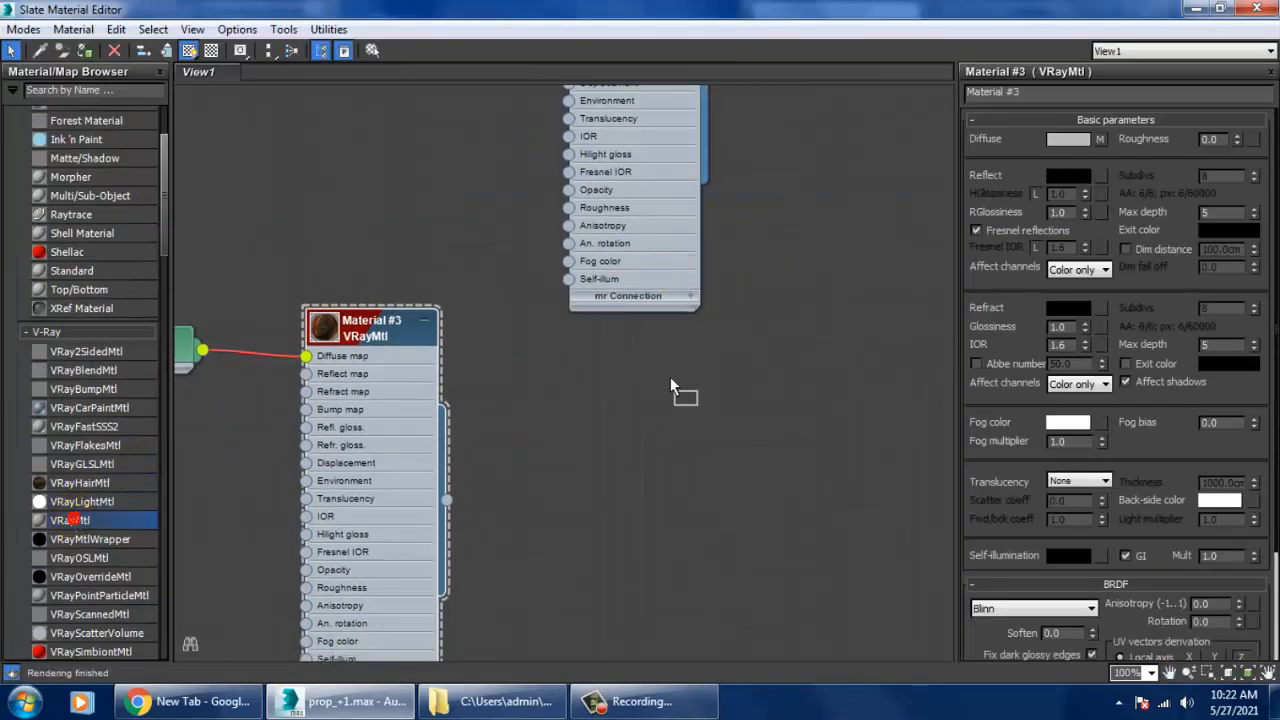
{"action": "left_click_drag", "start_coordinate": [671, 385], "coordinate": [671, 386]}
{"action": "left_click", "coordinate": [1068, 139]}
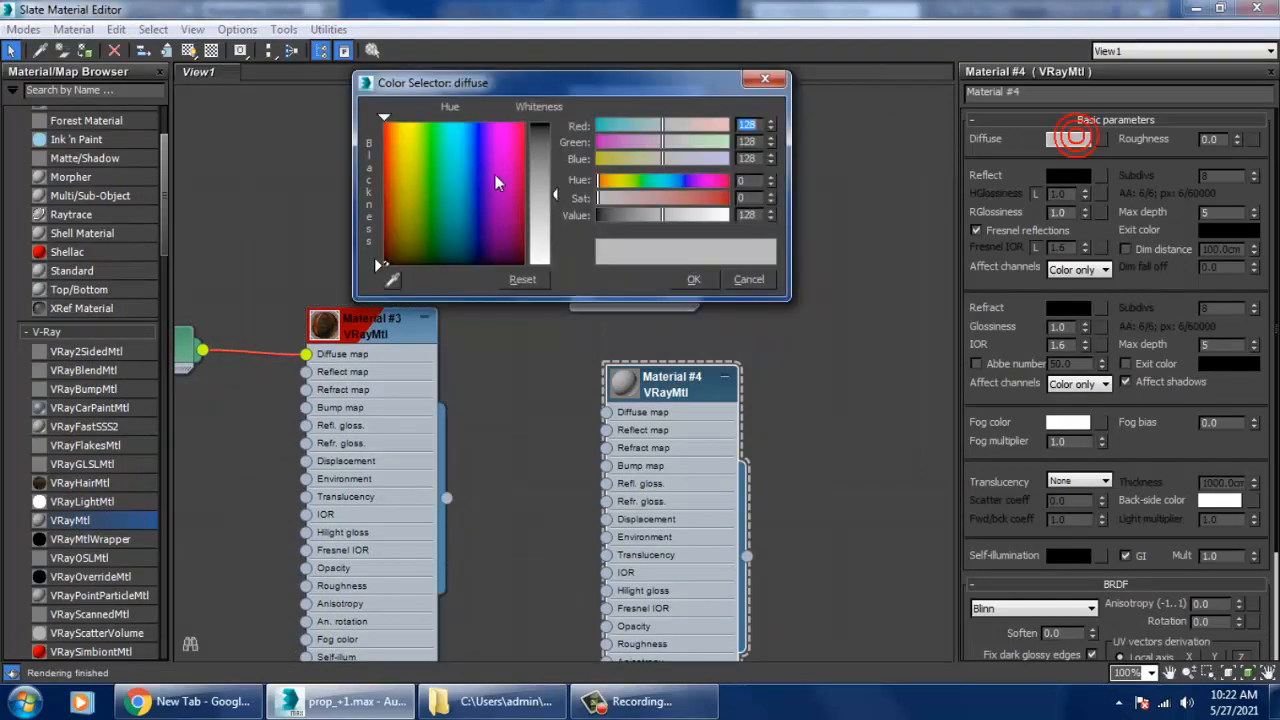
{"action": "left_click", "coordinate": [694, 280]}
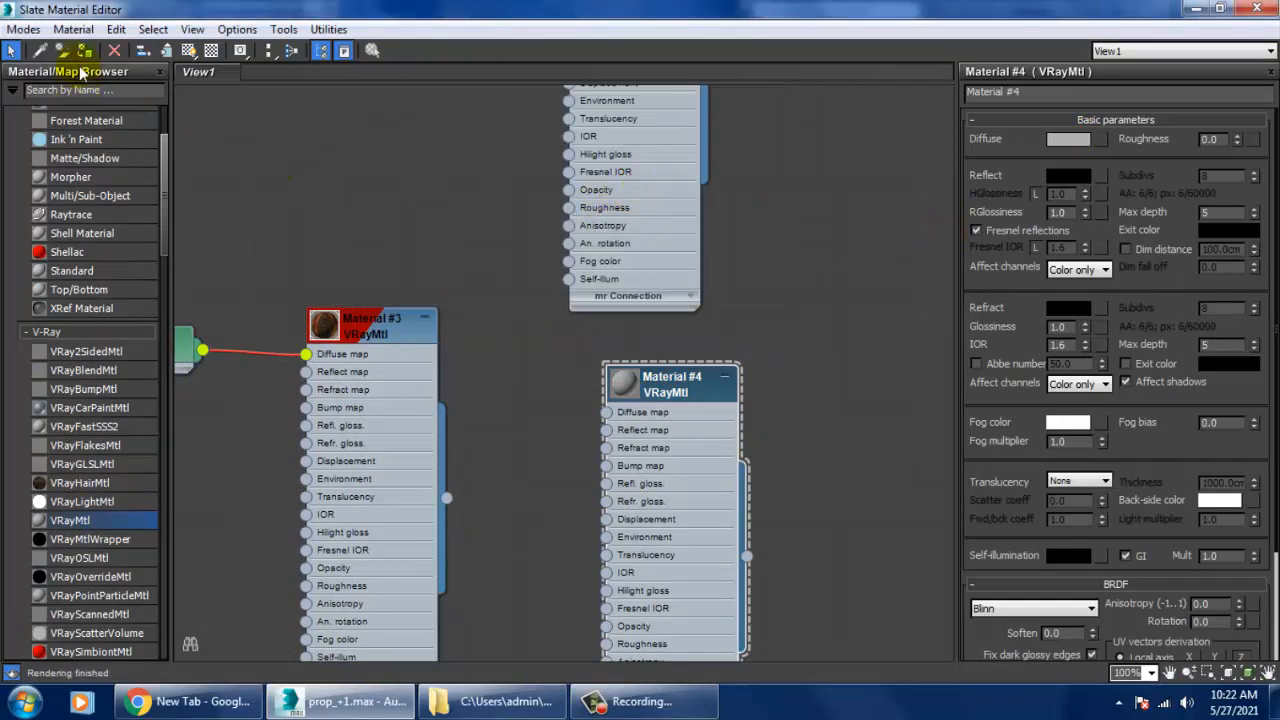
Step: Move the material editor aside and invert the polygon selection to cover every box face except the front one
{"action": "left_click_drag", "start_coordinate": [1137, 8], "coordinate": [1150, 523]}
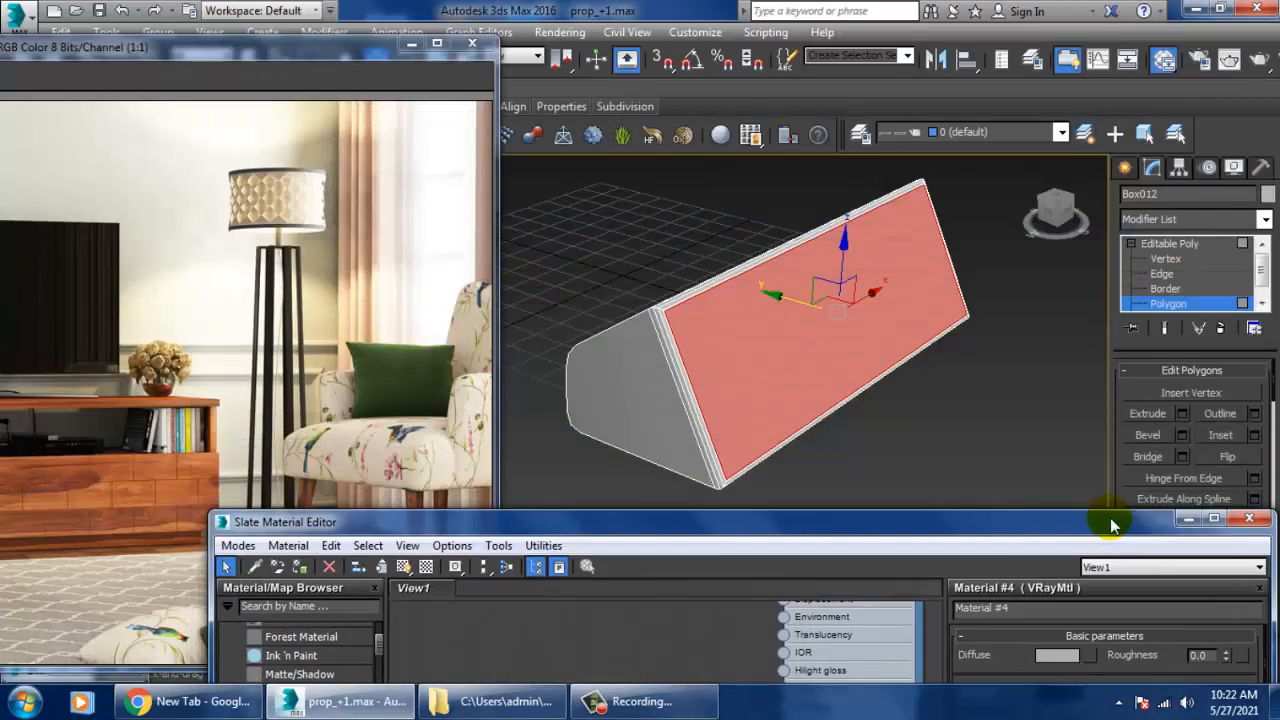
{"action": "left_click_drag", "start_coordinate": [926, 354], "coordinate": [926, 347]}
{"action": "key", "text": "ctrl+i"}
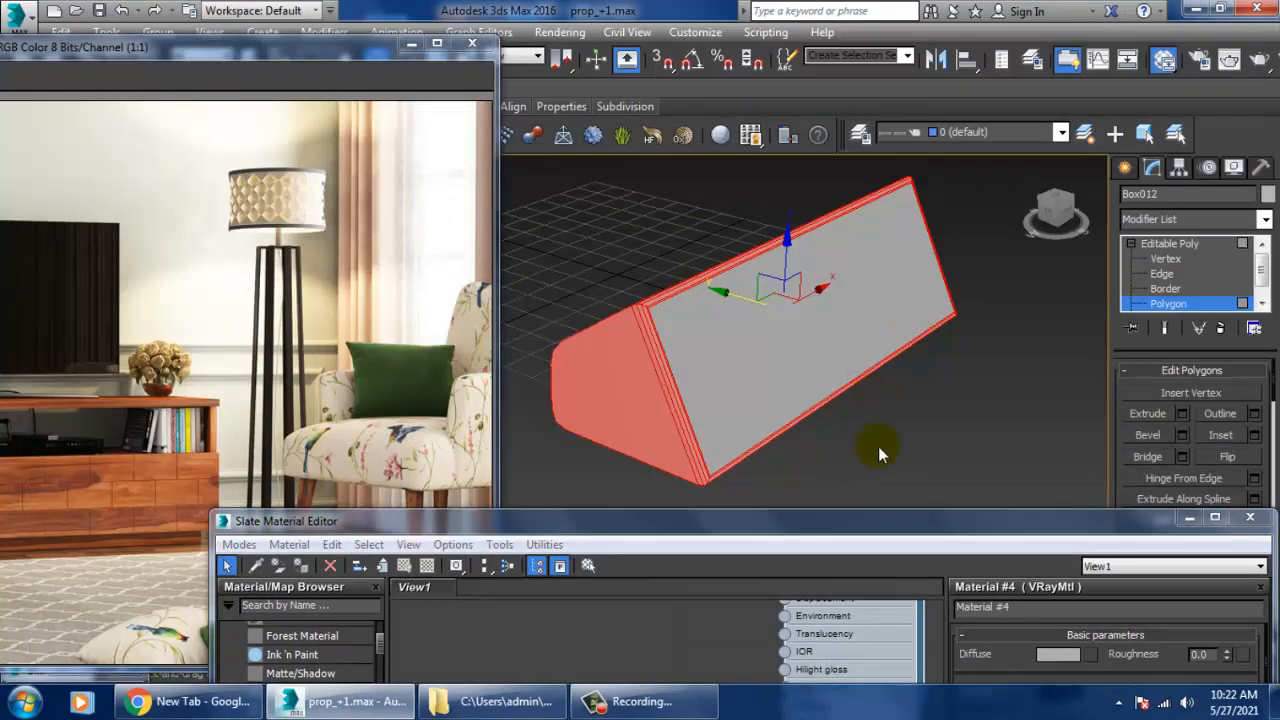
Step: Create another VRayMtl with a pure black diffuse and a grey reflection colour for the selected faces
{"action": "left_click_drag", "start_coordinate": [918, 530], "coordinate": [826, 140]}
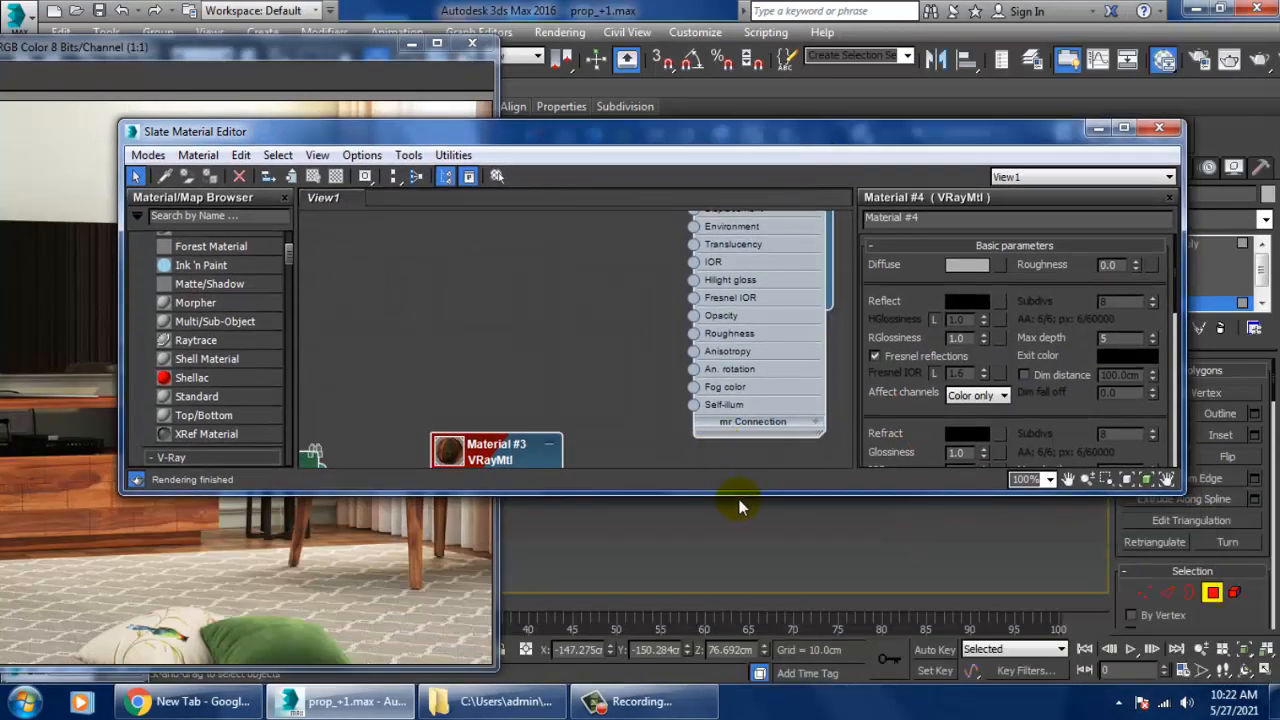
{"action": "left_click_drag", "start_coordinate": [738, 494], "coordinate": [778, 694]}
{"action": "middle_click_drag", "start_coordinate": [752, 612], "coordinate": [759, 276]}
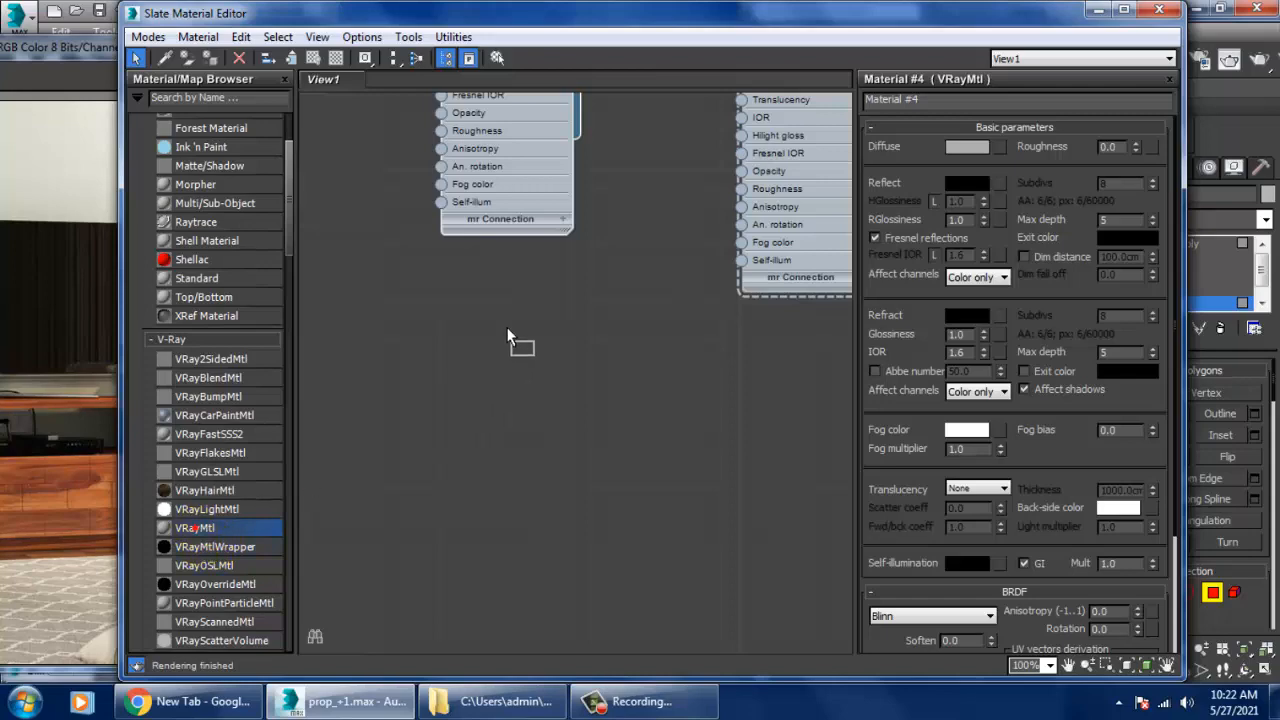
{"action": "left_click_drag", "start_coordinate": [507, 337], "coordinate": [507, 335]}
{"action": "left_click", "coordinate": [965, 150]}
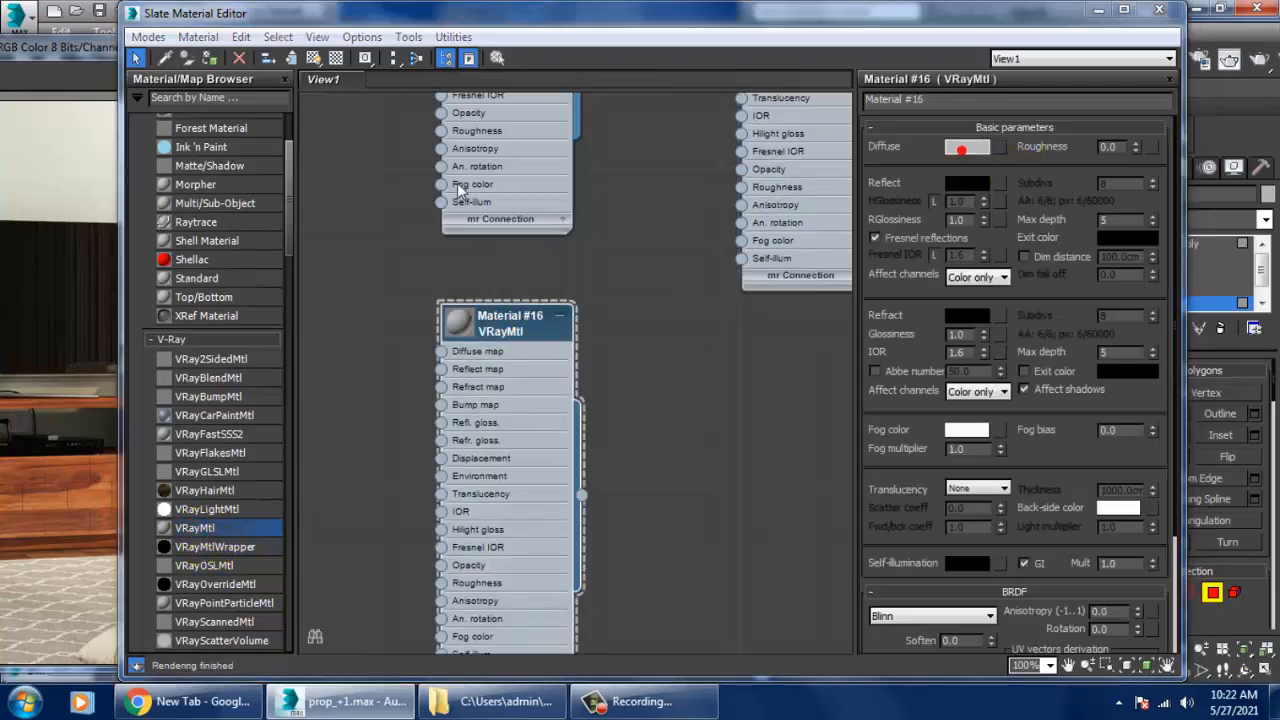
{"action": "left_click_drag", "start_coordinate": [546, 198], "coordinate": [547, 124]}
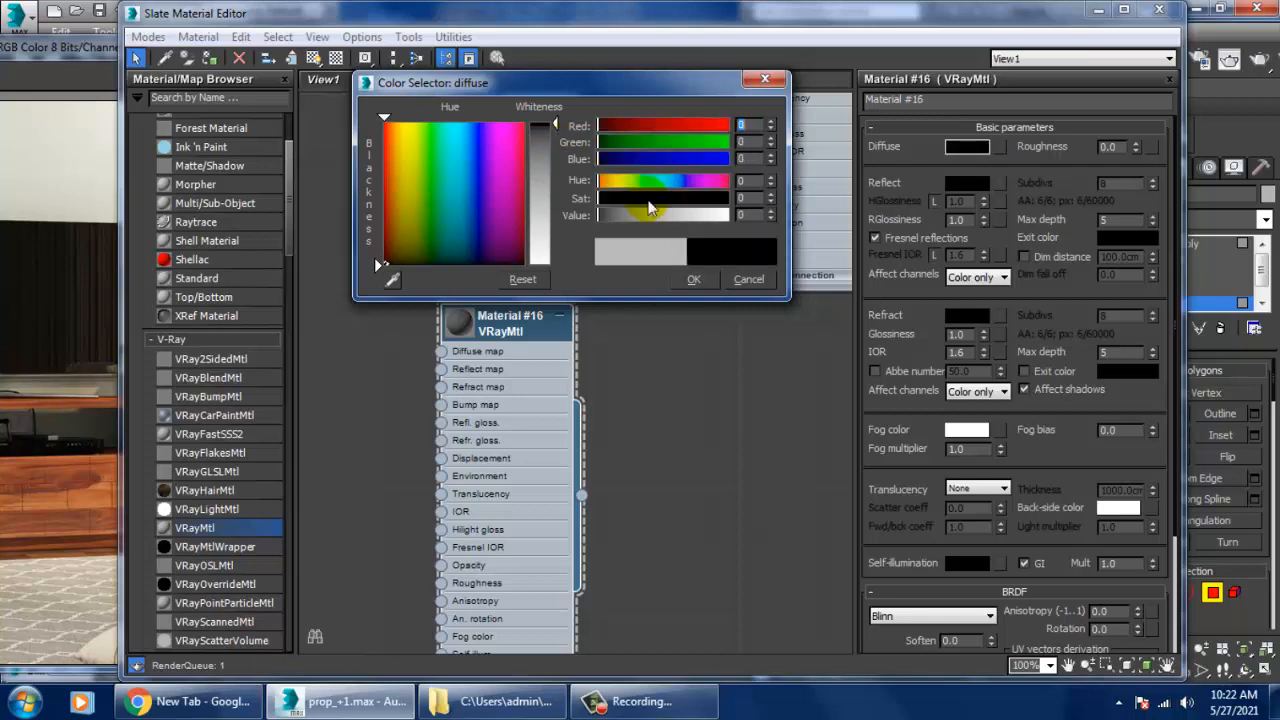
{"action": "left_click", "coordinate": [694, 280]}
{"action": "left_click", "coordinate": [967, 183]}
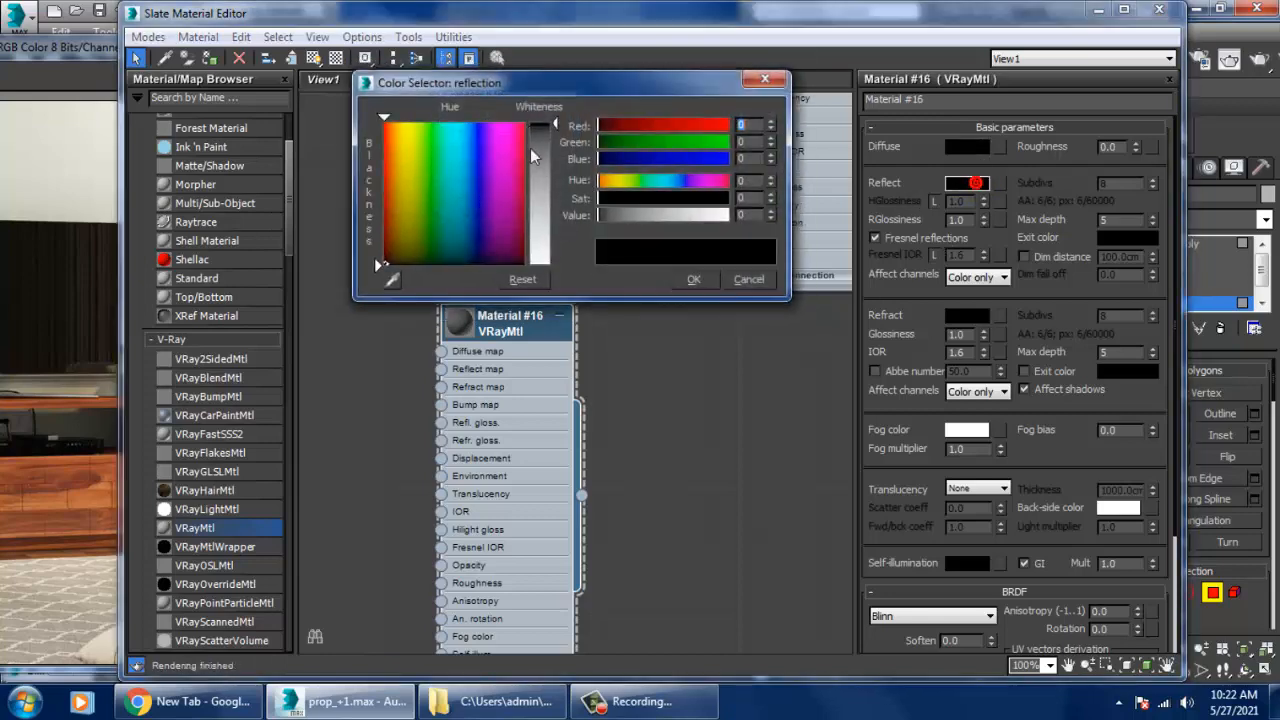
{"action": "left_click", "coordinate": [693, 279]}
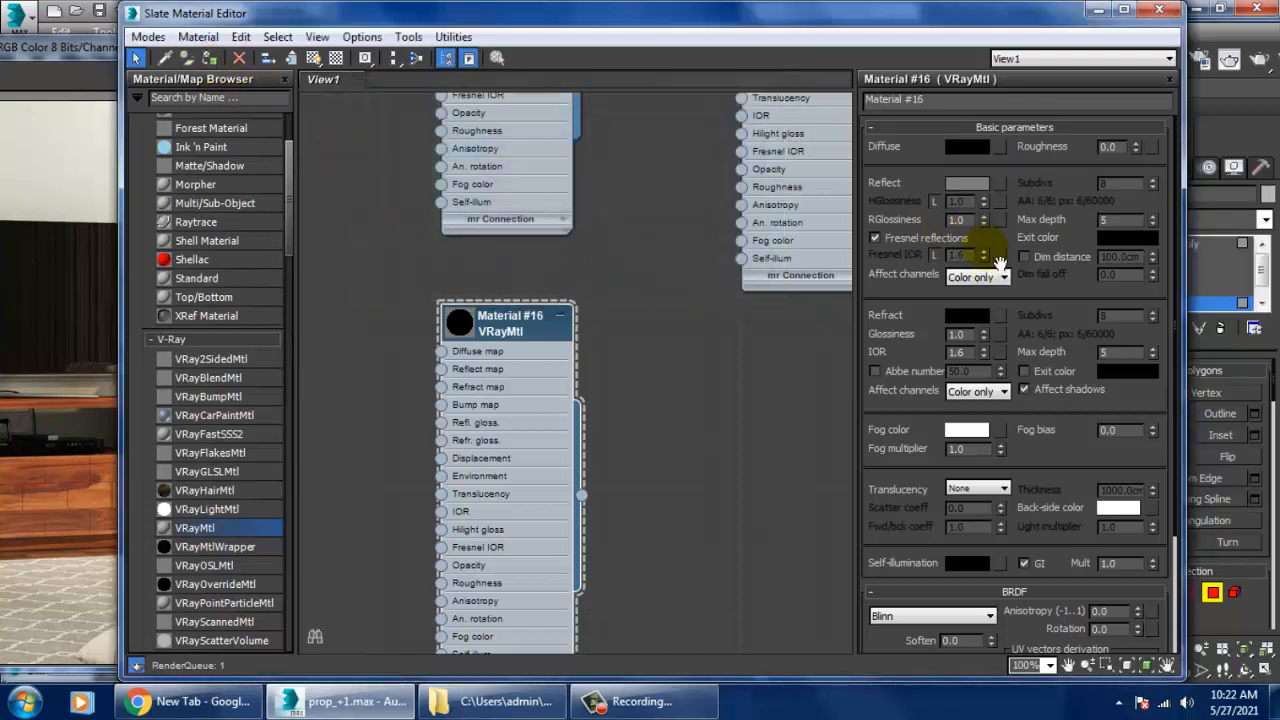
Step: Set the black material's Fresnel IOR to 1.8 and RGlossiness to 0.81, and show it on the inverted polygons in the viewport
{"action": "double_click", "coordinate": [461, 321]}
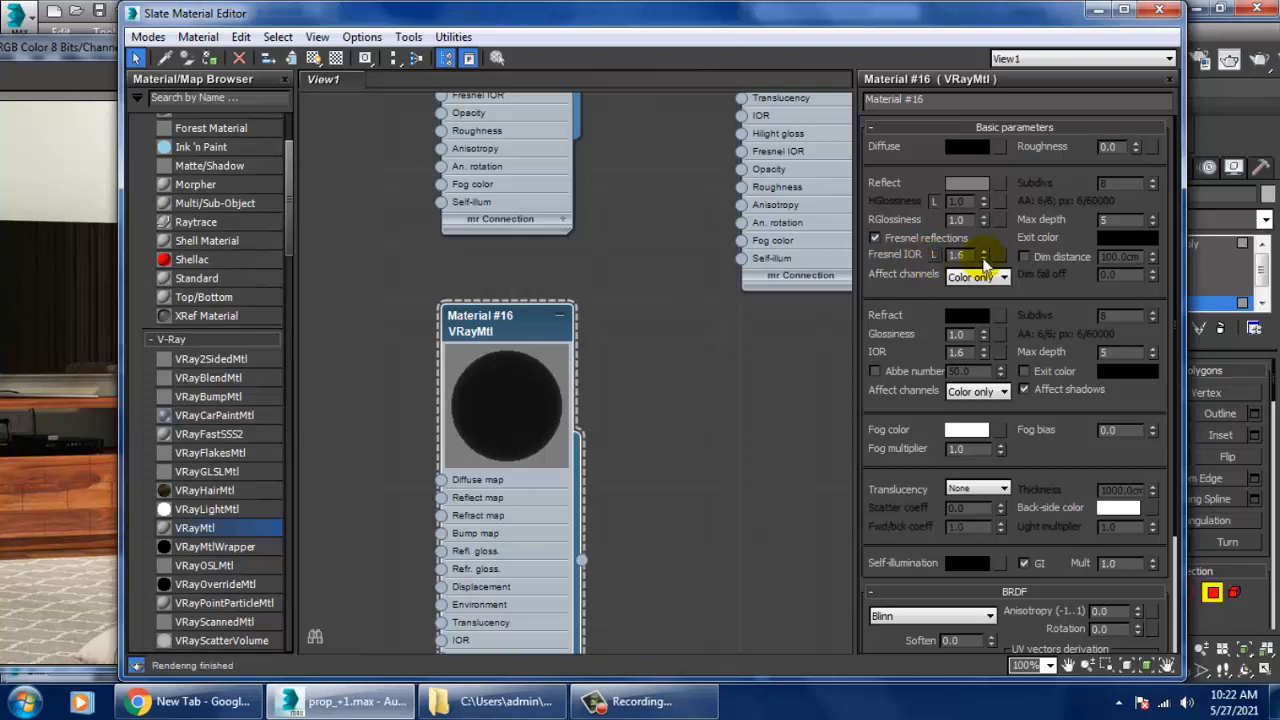
{"action": "left_click_drag", "start_coordinate": [1003, 296], "coordinate": [1004, 272]}
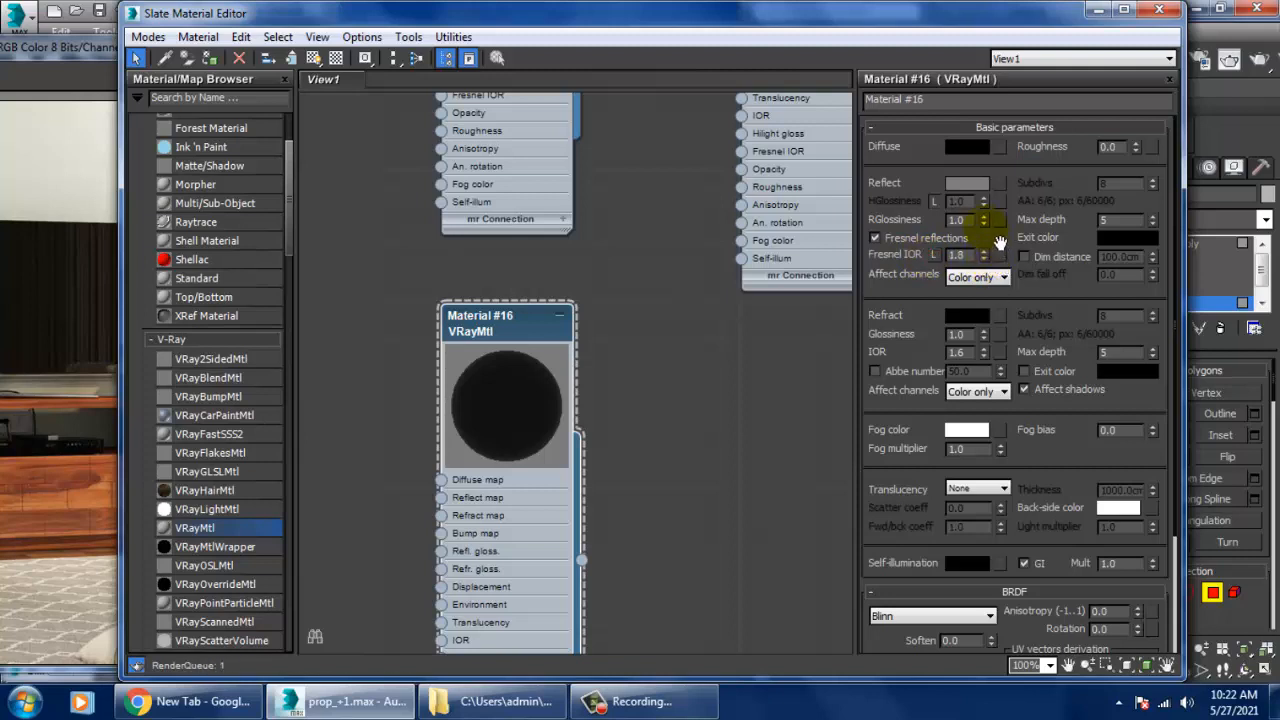
{"action": "left_click_drag", "start_coordinate": [1004, 249], "coordinate": [1004, 251]}
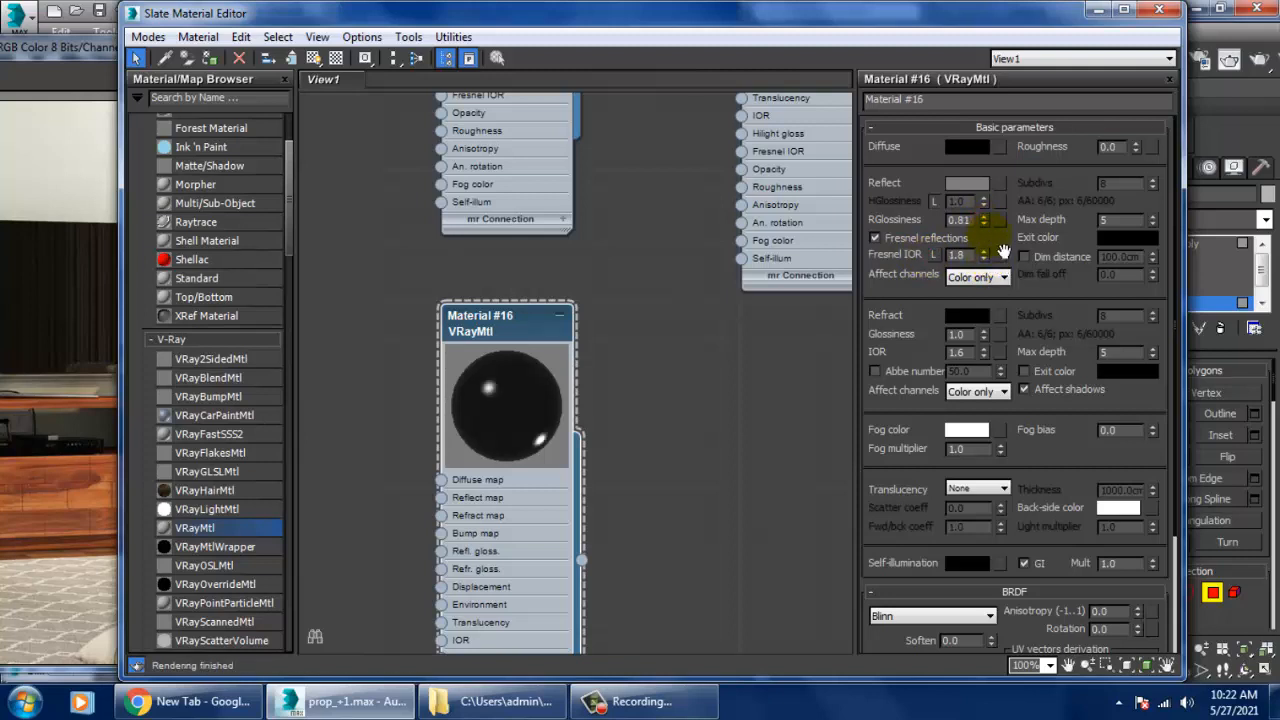
{"action": "left_click", "coordinate": [313, 57]}
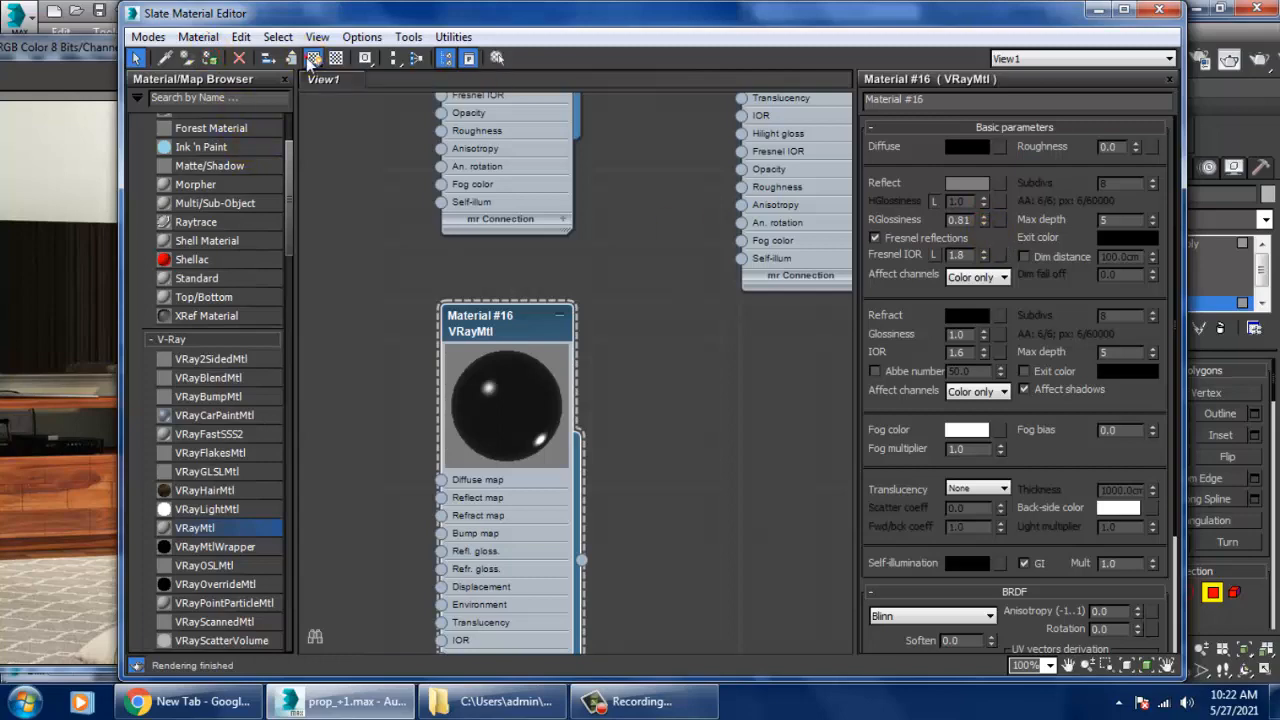
{"action": "left_click", "coordinate": [1098, 9]}
{"action": "left_click", "coordinate": [970, 265]}
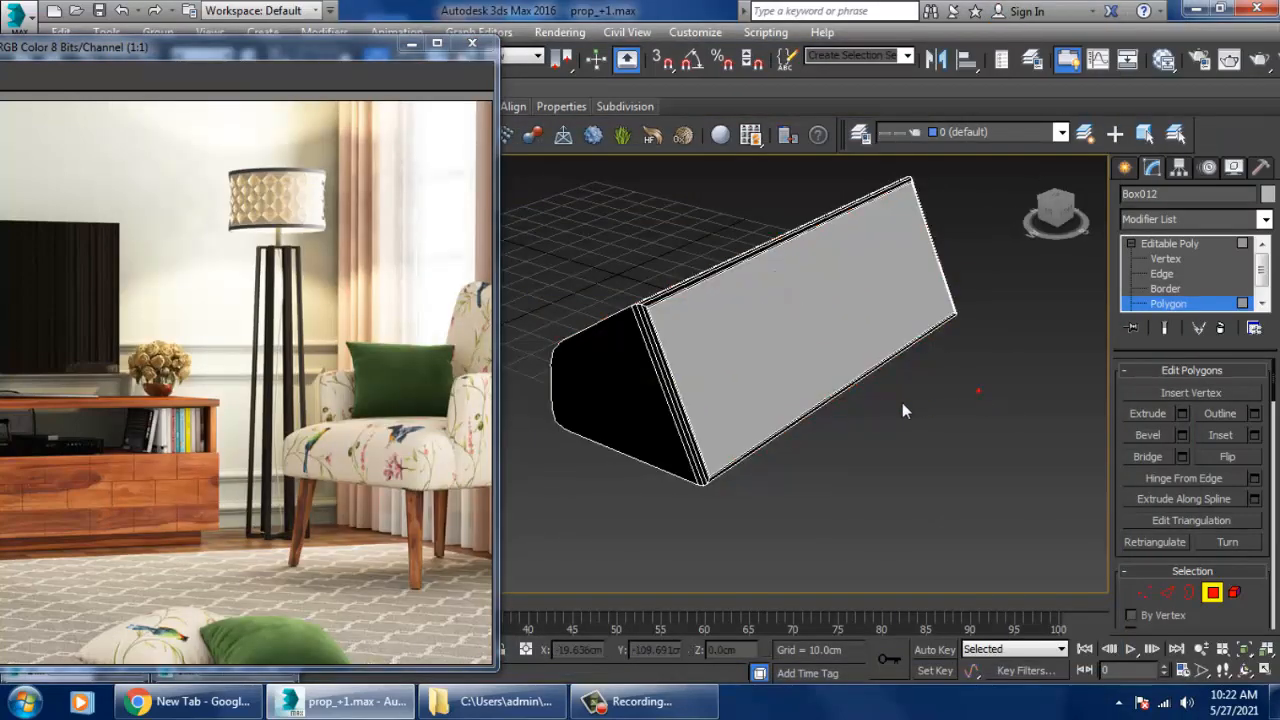
Step: End the box's isolation and compare the cabinet's shelf props with the full reference image
{"action": "scroll", "coordinate": [902, 402], "scroll_direction": "down", "scroll_amount": 3}
{"action": "right_click", "coordinate": [905, 263]}
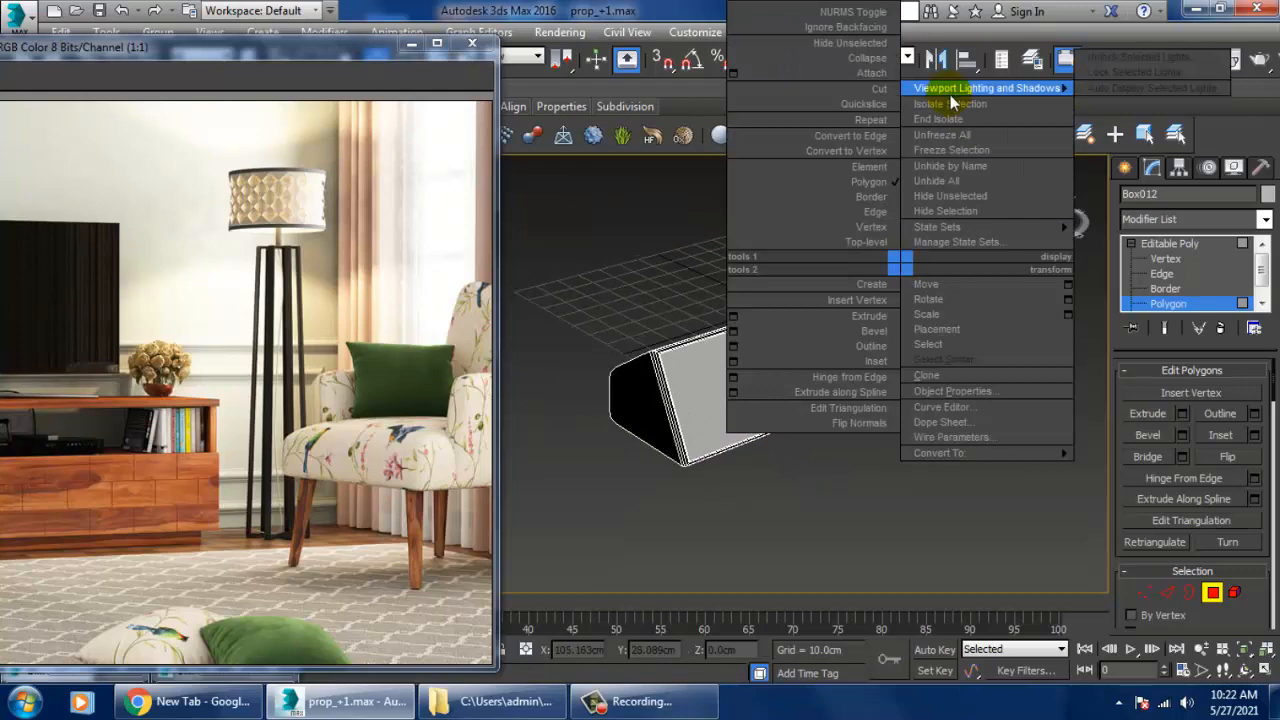
{"action": "left_click", "coordinate": [965, 120]}
{"action": "middle_click_drag", "start_coordinate": [808, 346], "coordinate": [736, 348], "text": "alt"}
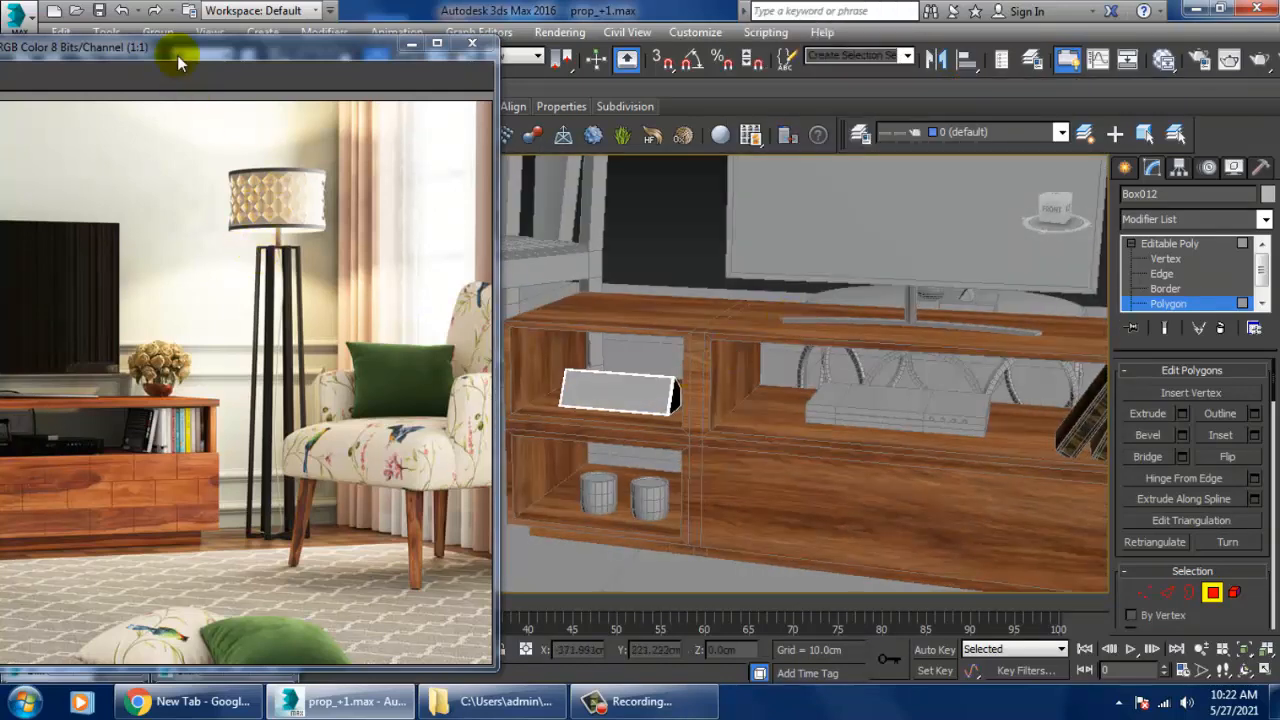
{"action": "left_click_drag", "start_coordinate": [177, 55], "coordinate": [263, 0]}
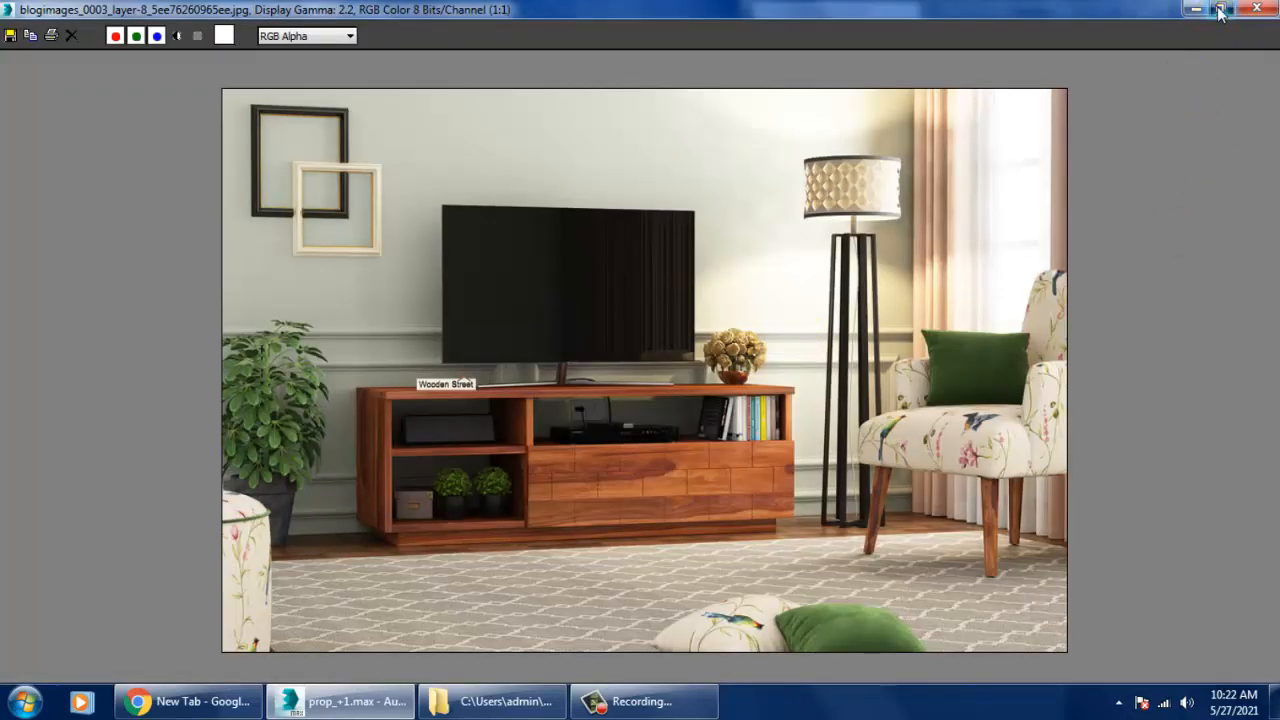
{"action": "left_click", "coordinate": [1220, 10]}
{"action": "middle_click_drag", "start_coordinate": [877, 427], "coordinate": [779, 445], "text": "alt"}
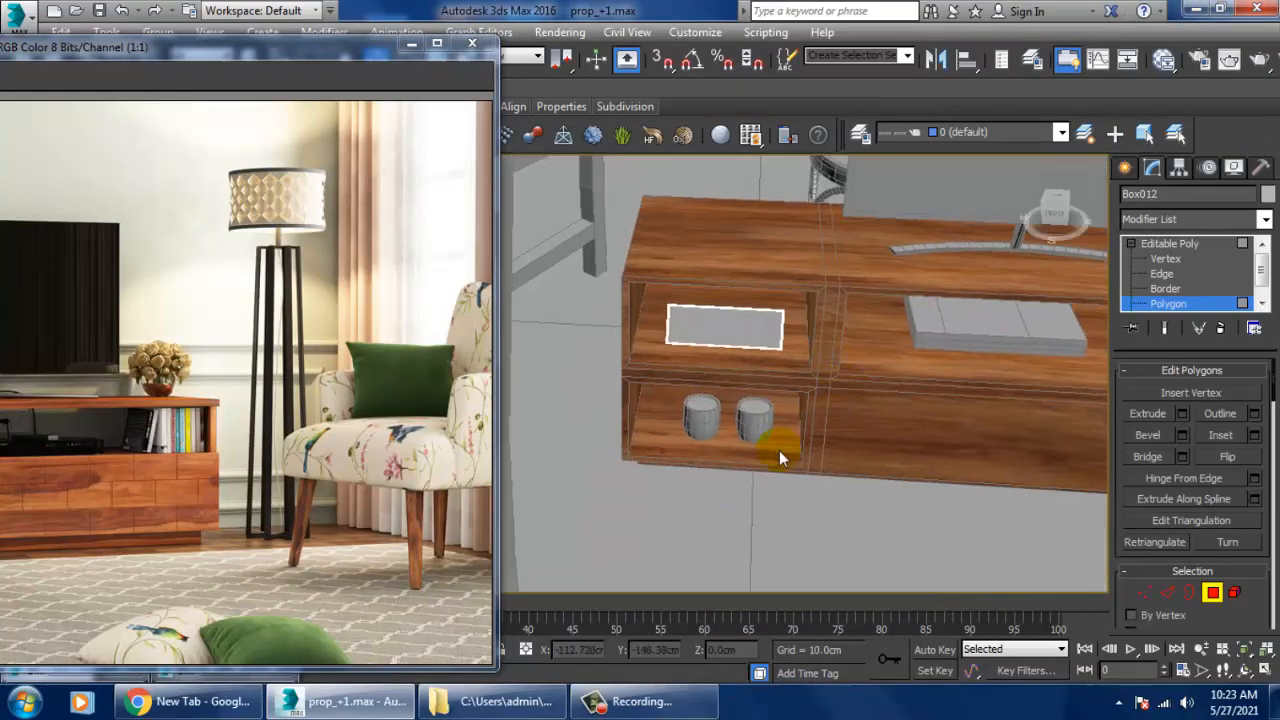
Step: Leave the box's Polygon level and select the curved foot of the TV stand
{"action": "left_click", "coordinate": [1197, 242]}
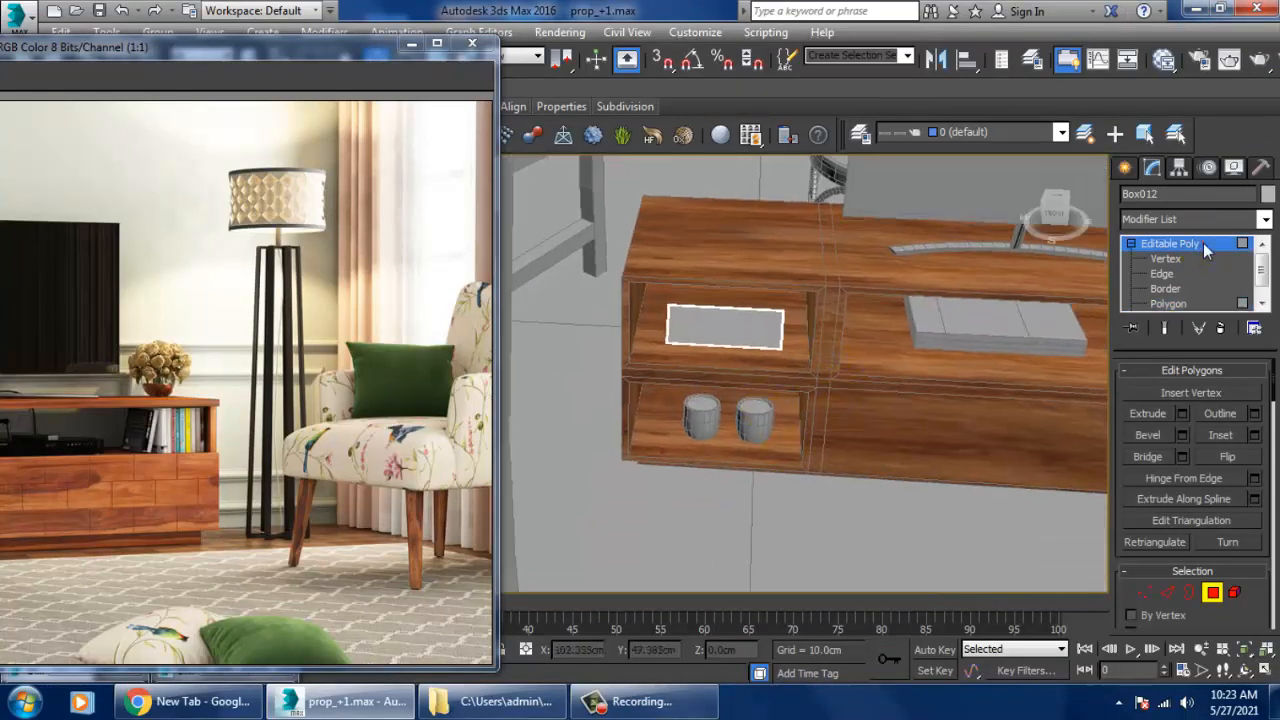
{"action": "left_click", "coordinate": [1003, 260]}
{"action": "middle_click_drag", "start_coordinate": [1003, 260], "coordinate": [930, 337], "text": "alt"}
Step: Create a new VRayMtl for the stand's foot with a light grey diffuse of value 181
{"action": "key", "text": "m"}
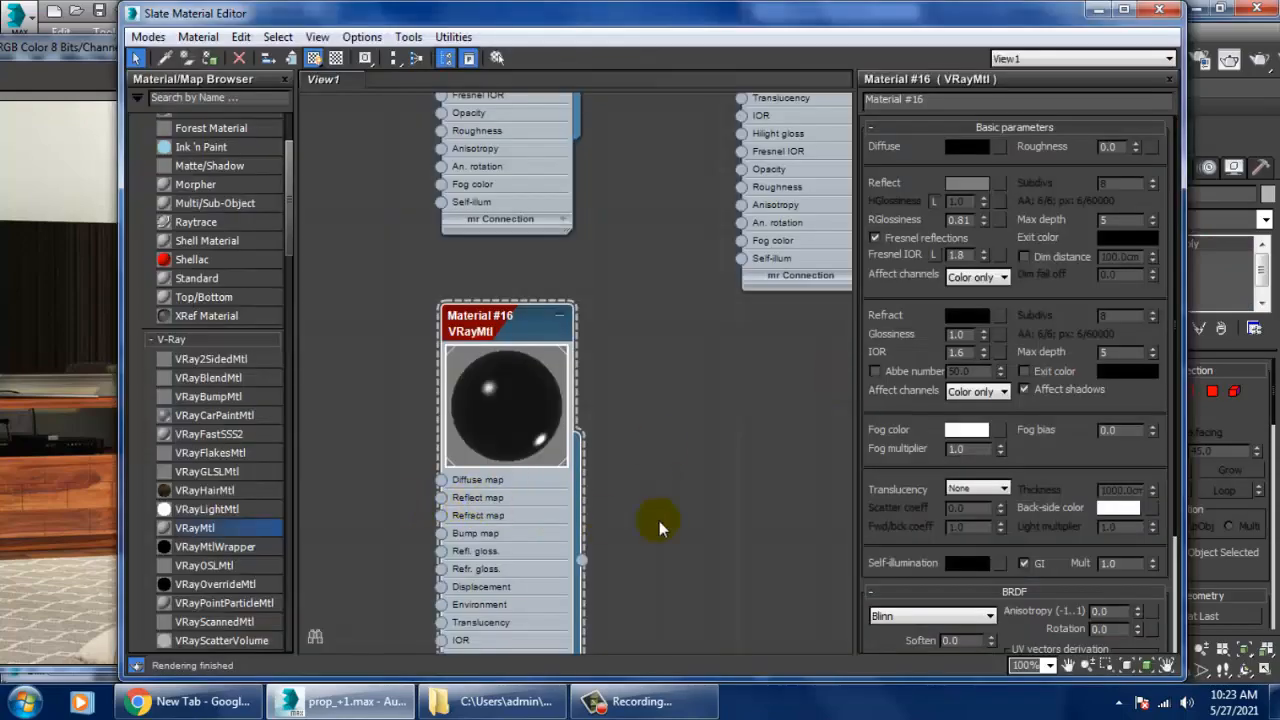
{"action": "middle_click_drag", "start_coordinate": [722, 555], "coordinate": [629, 457]}
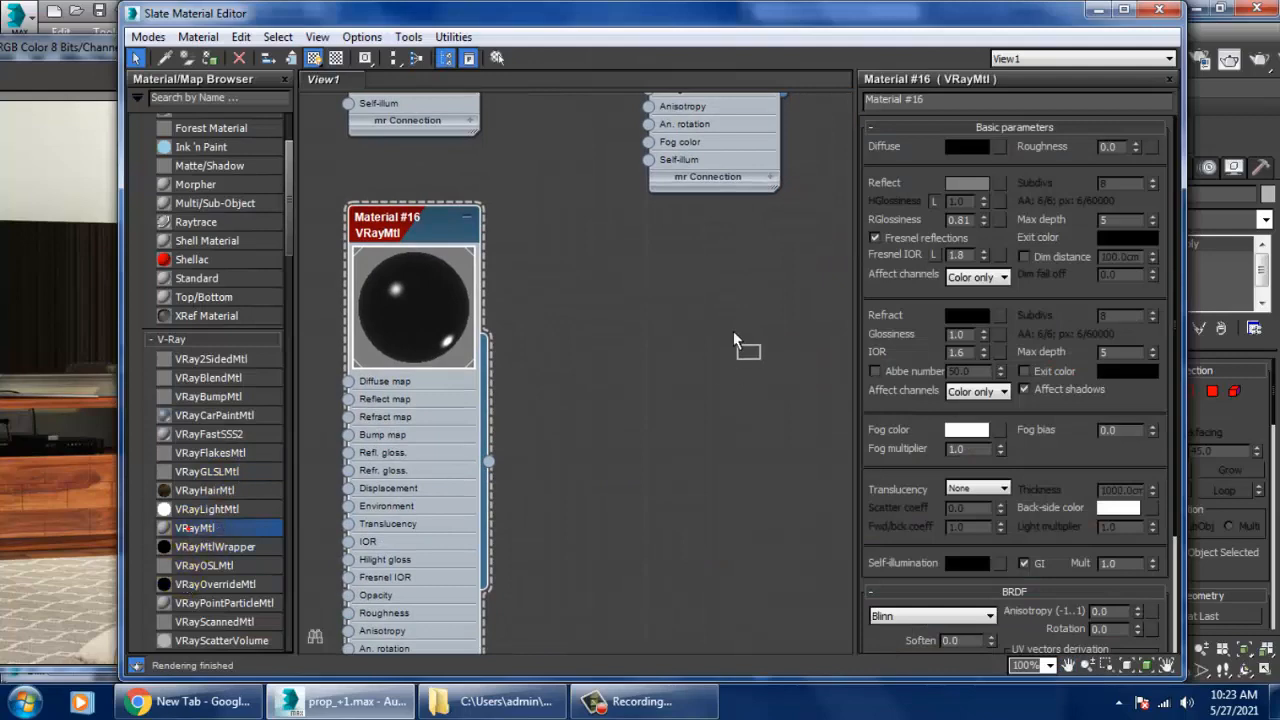
{"action": "left_click_drag", "start_coordinate": [733, 341], "coordinate": [699, 278]}
{"action": "double_click", "coordinate": [699, 278]}
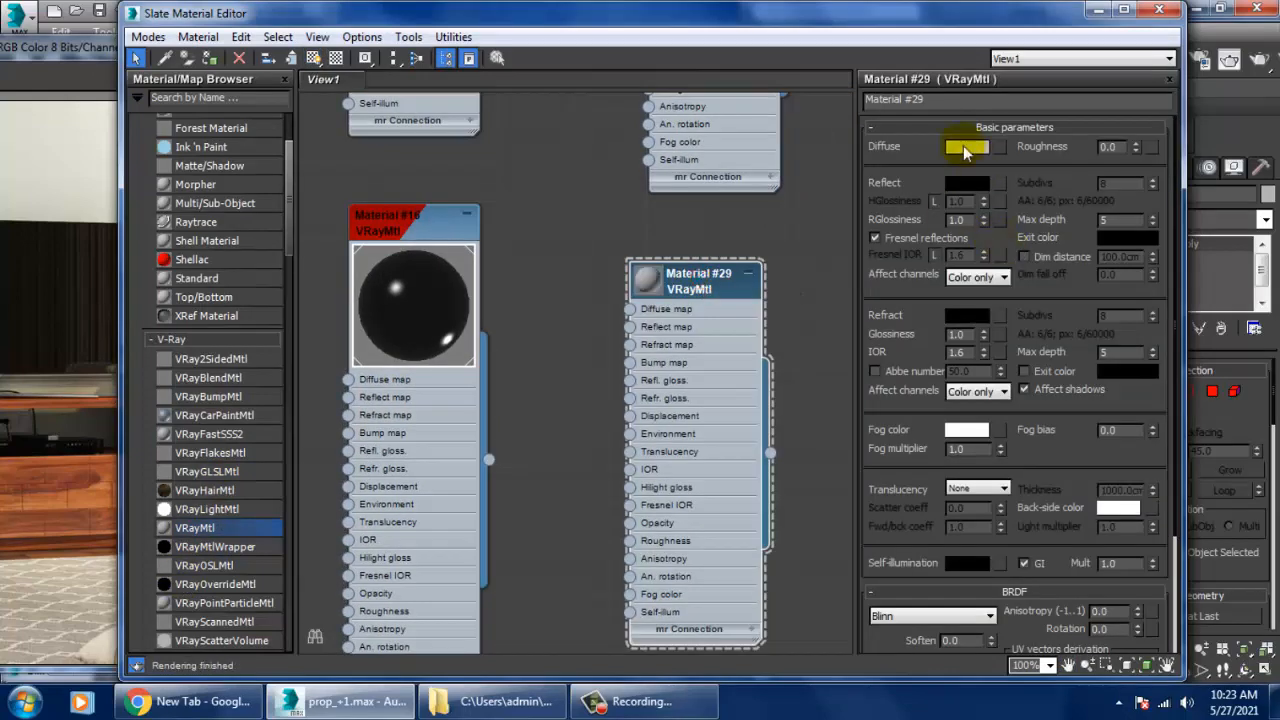
{"action": "left_click", "coordinate": [964, 147]}
{"action": "left_click_drag", "start_coordinate": [556, 195], "coordinate": [556, 224]}
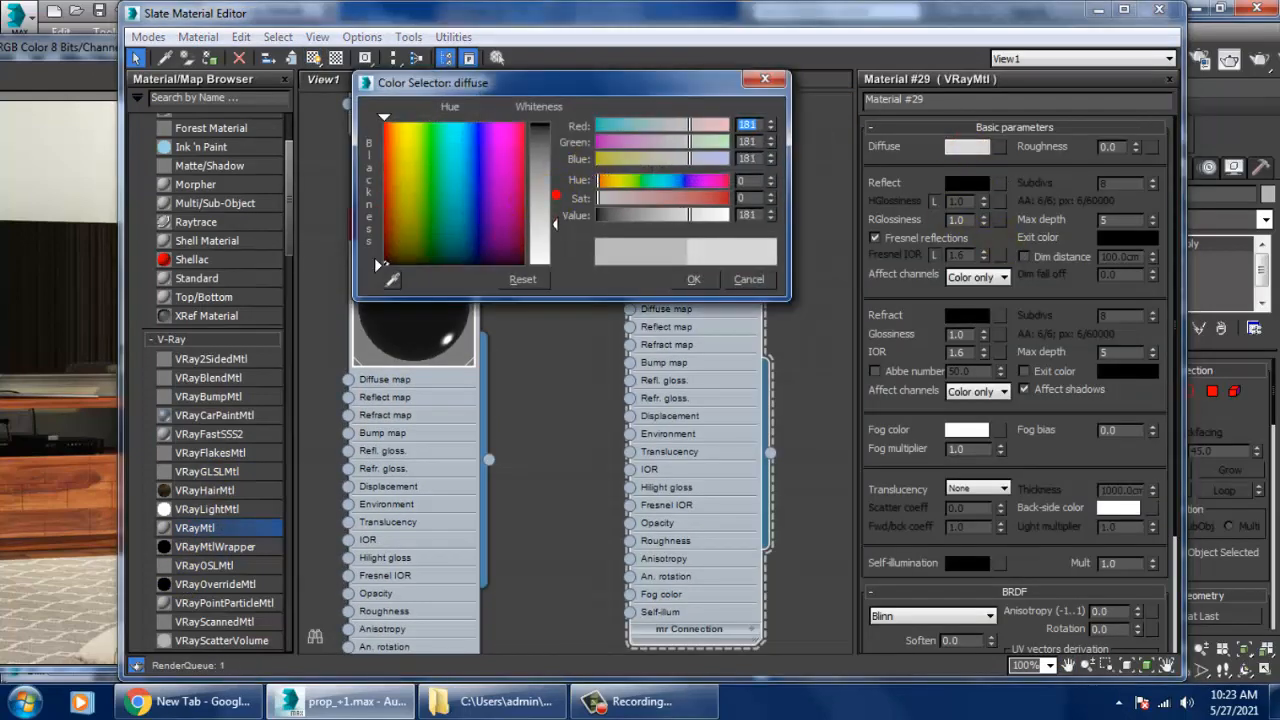
{"action": "left_click", "coordinate": [694, 279]}
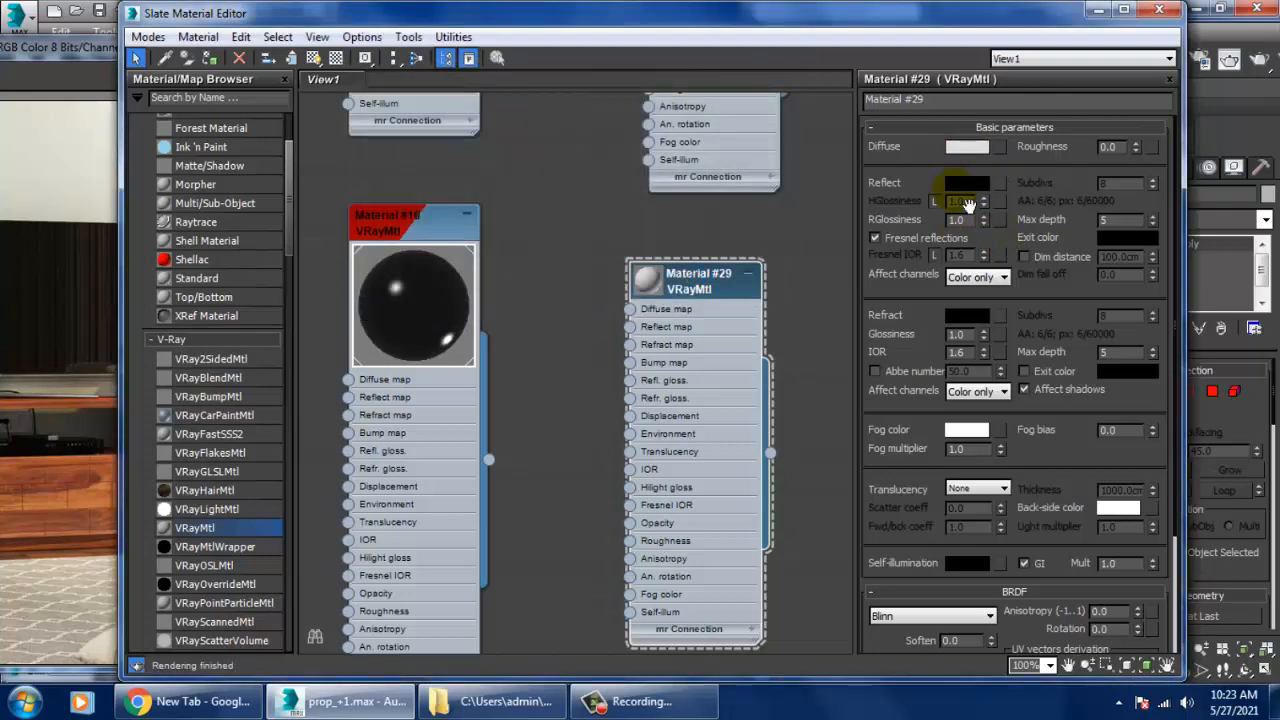
Step: Give the light grey material a reflection value of 114, unlocked Fresnel IOR of 2.6 and RGlossiness of 0.66
{"action": "left_click", "coordinate": [967, 184]}
{"action": "left_click_drag", "start_coordinate": [553, 168], "coordinate": [556, 187]}
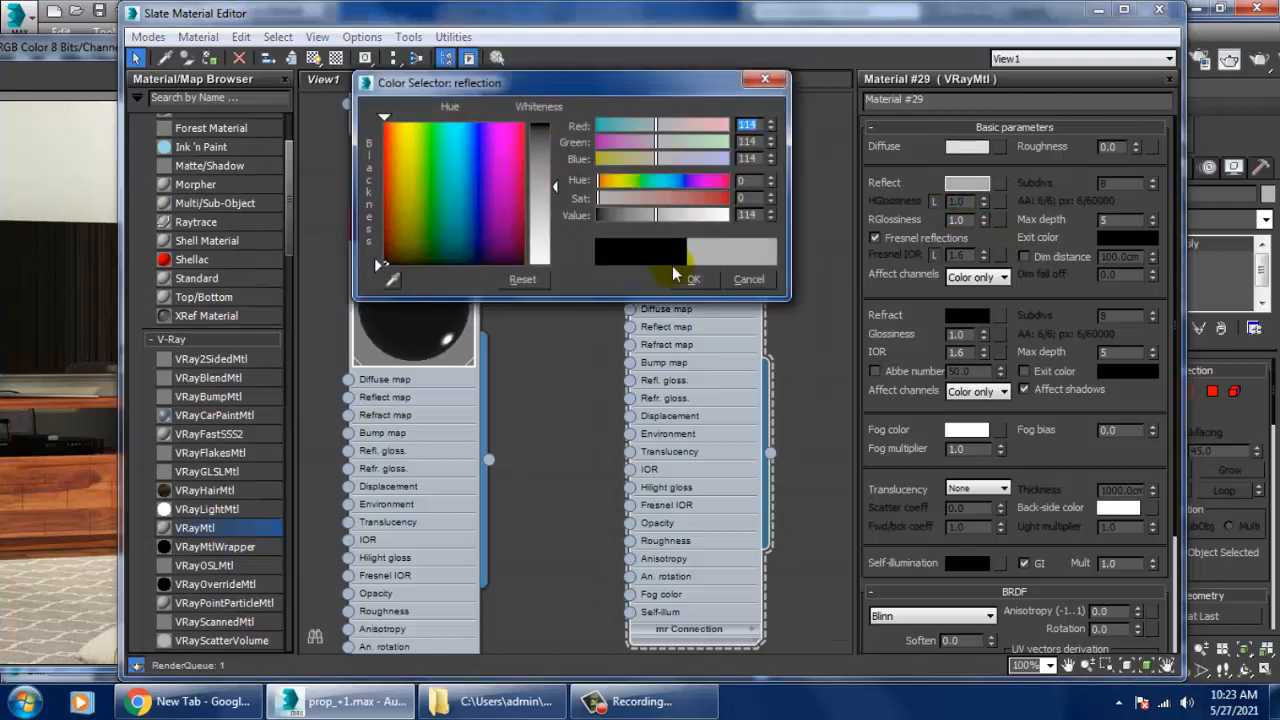
{"action": "left_click", "coordinate": [674, 277]}
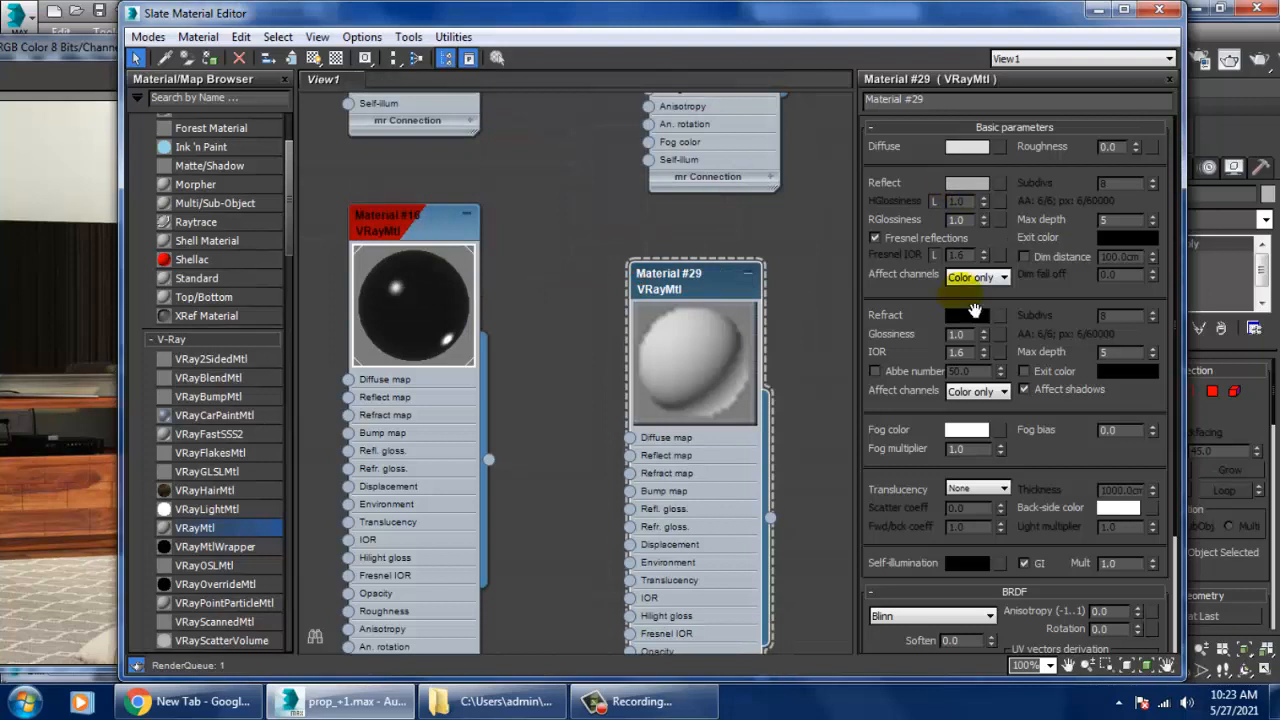
{"action": "left_click", "coordinate": [935, 255]}
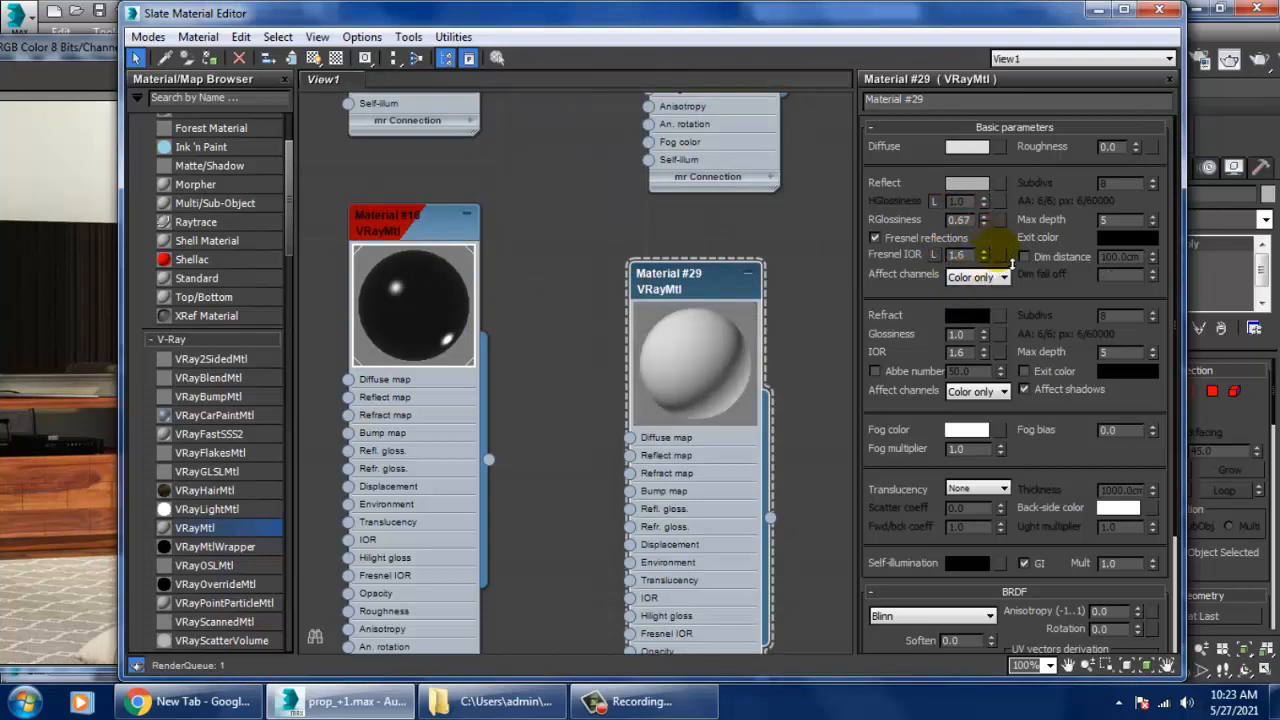
{"action": "right_click", "coordinate": [985, 259]}
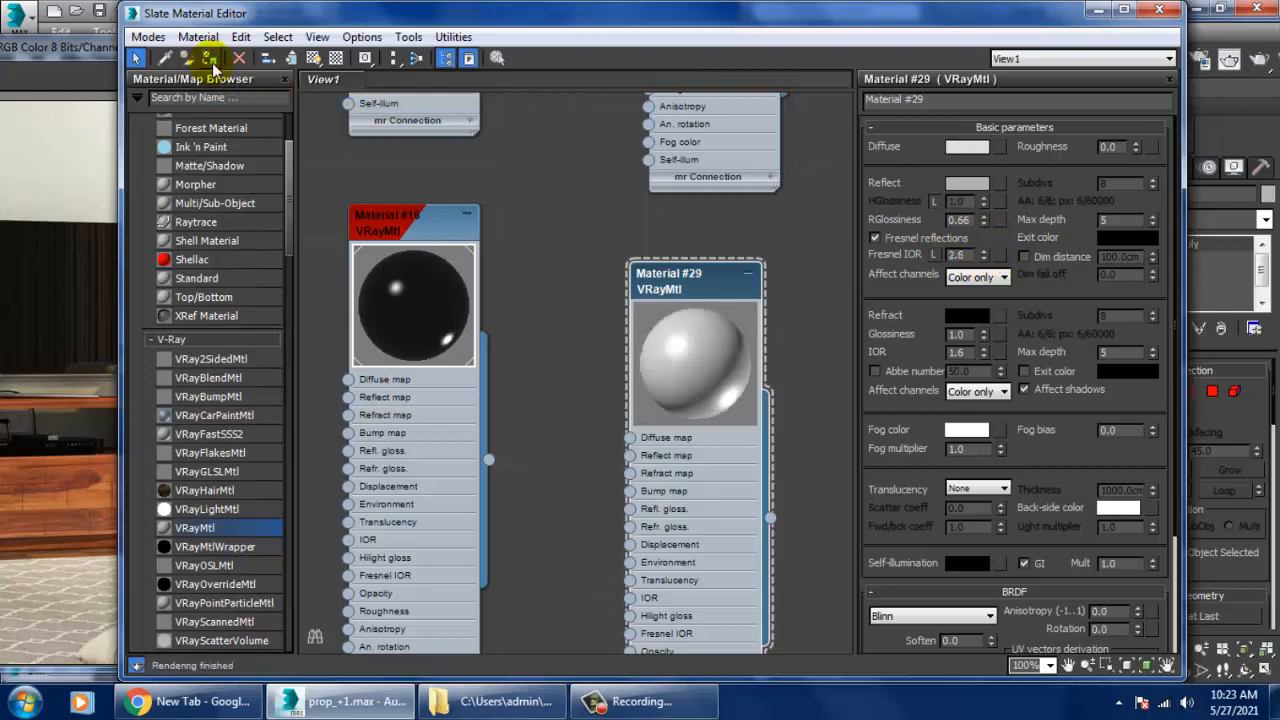
Step: Show the light grey material on the TV stand's curved foot and move the editor and reference image aside
{"action": "left_click", "coordinate": [313, 58]}
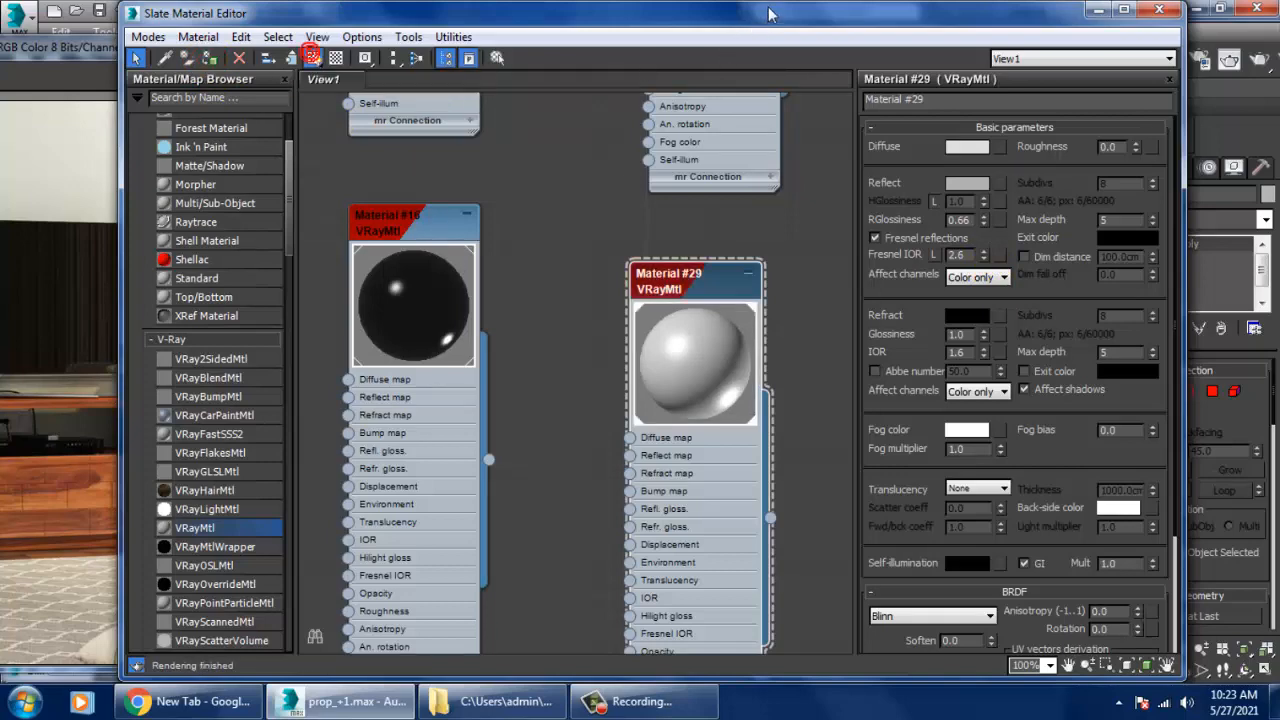
{"action": "left_click_drag", "start_coordinate": [770, 14], "coordinate": [713, 541]}
{"action": "mouse_move", "coordinate": [920, 271]}
{"action": "middle_mouse_down"}
{"action": "mouse_move", "coordinate": [876, 280]}
{"action": "mouse_move", "coordinate": [909, 284]}
{"action": "middle_mouse_up"}
{"action": "left_click_drag", "start_coordinate": [140, 50], "coordinate": [215, 52]}
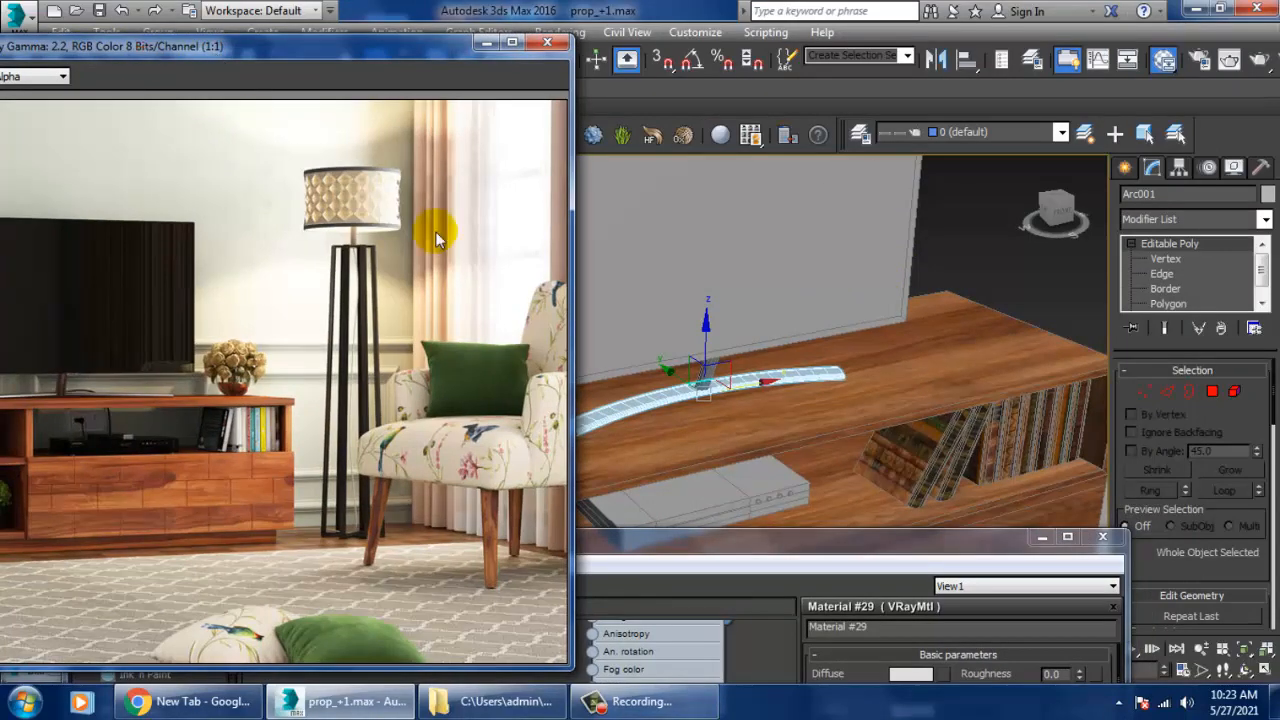
Step: Select the TV stand's upright neck for the same light grey material, put the material editor away and clear the selection
{"action": "left_click", "coordinate": [708, 362]}
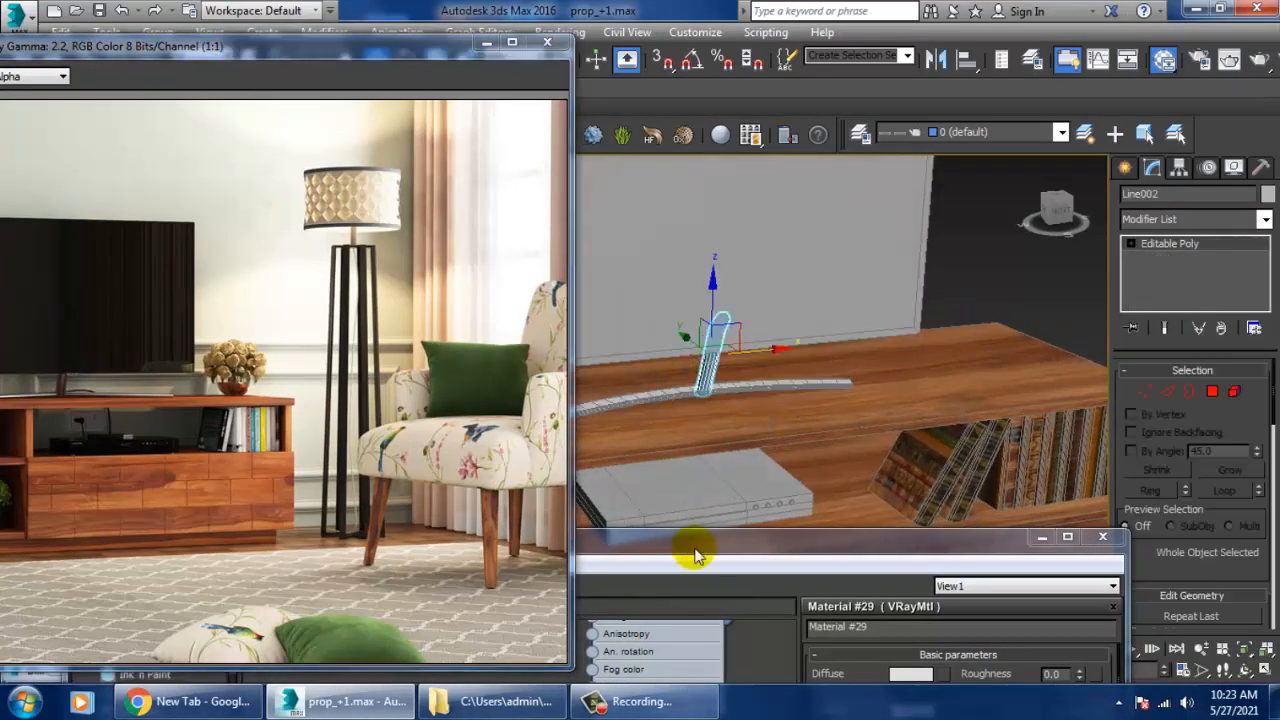
{"action": "left_click_drag", "start_coordinate": [697, 556], "coordinate": [753, 270]}
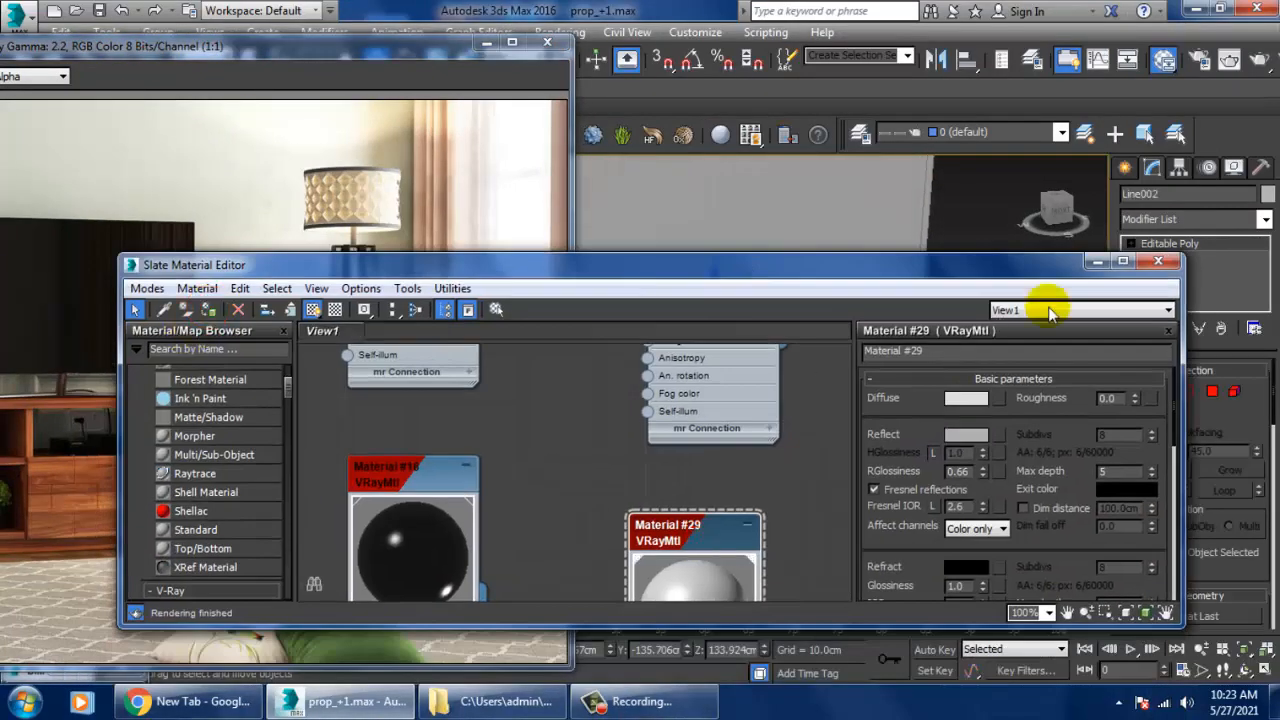
{"action": "left_click", "coordinate": [1098, 262]}
{"action": "left_click", "coordinate": [970, 240]}
{"action": "scroll", "coordinate": [811, 321], "scroll_direction": "down", "scroll_amount": 3}
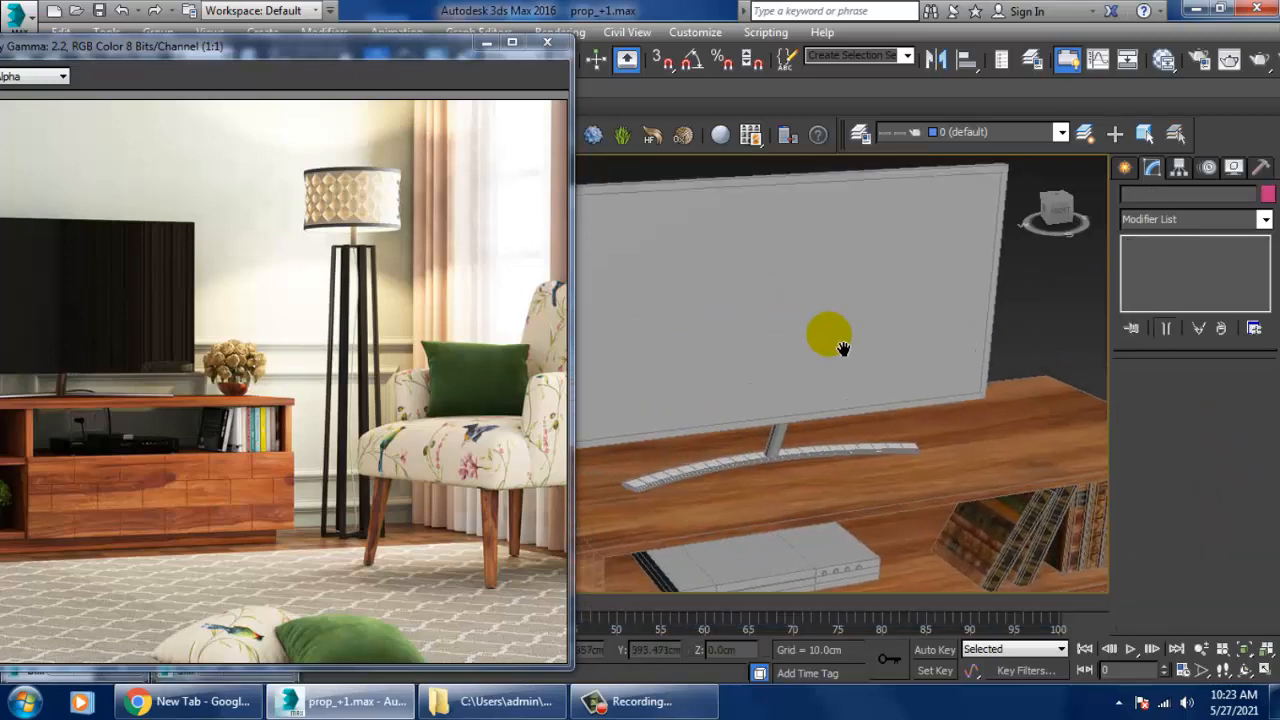
Step: Select the TV's front screen polygon and create a new VRayMtl for it with a diffuse value of 3 and roughness of 0.3
{"action": "left_click", "coordinate": [826, 331]}
{"action": "middle_click_drag", "start_coordinate": [697, 320], "coordinate": [867, 370], "text": "alt"}
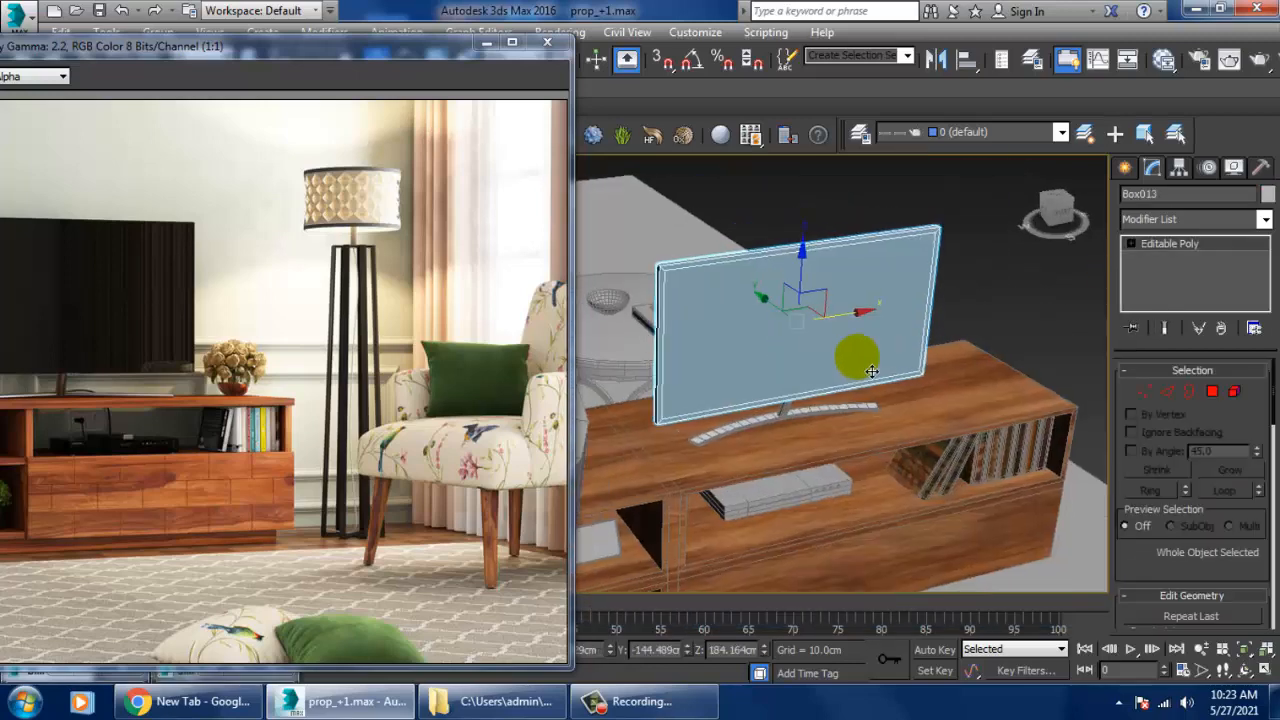
{"action": "left_click", "coordinate": [1212, 391]}
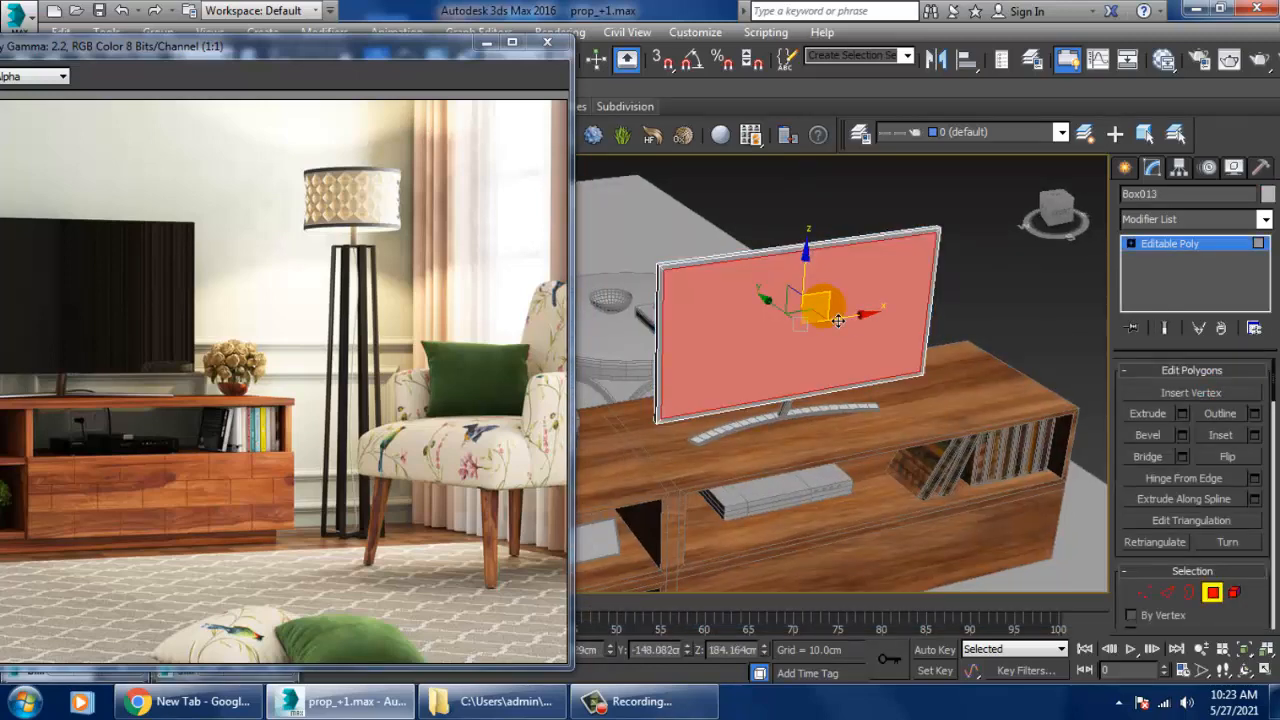
{"action": "key", "text": "m"}
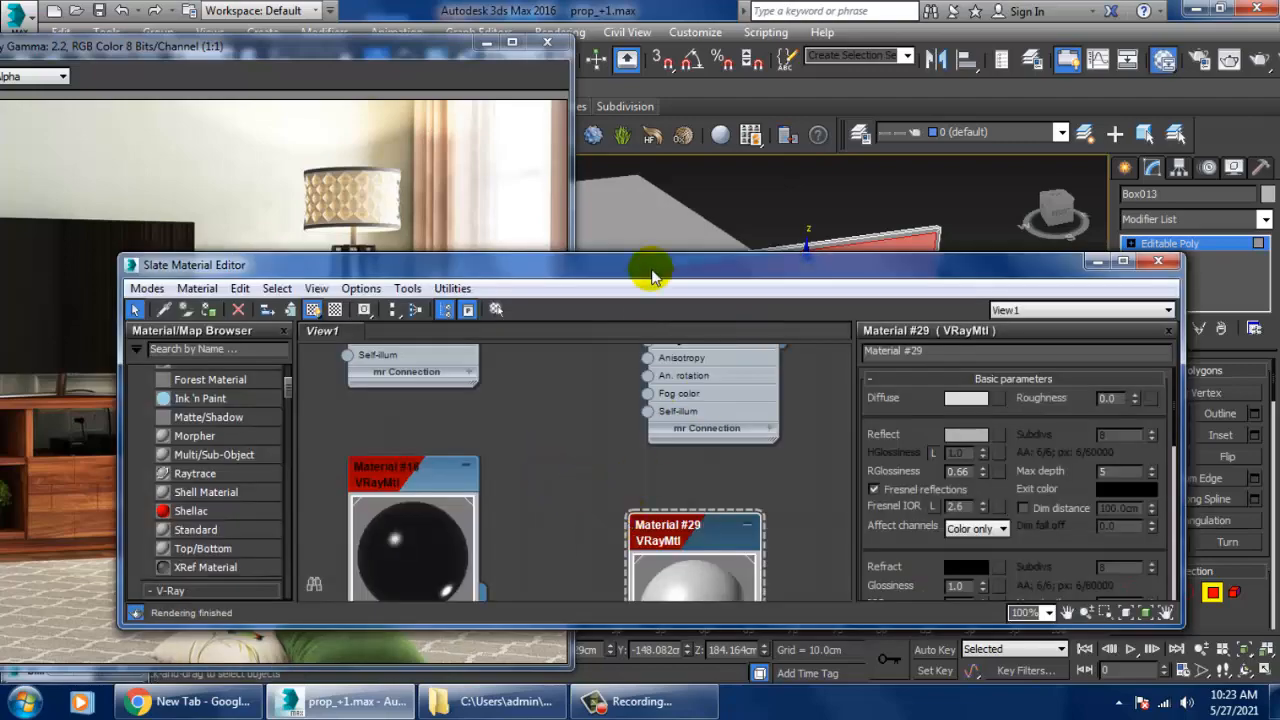
{"action": "left_click_drag", "start_coordinate": [651, 268], "coordinate": [668, 81]}
{"action": "double_click", "coordinate": [689, 437]}
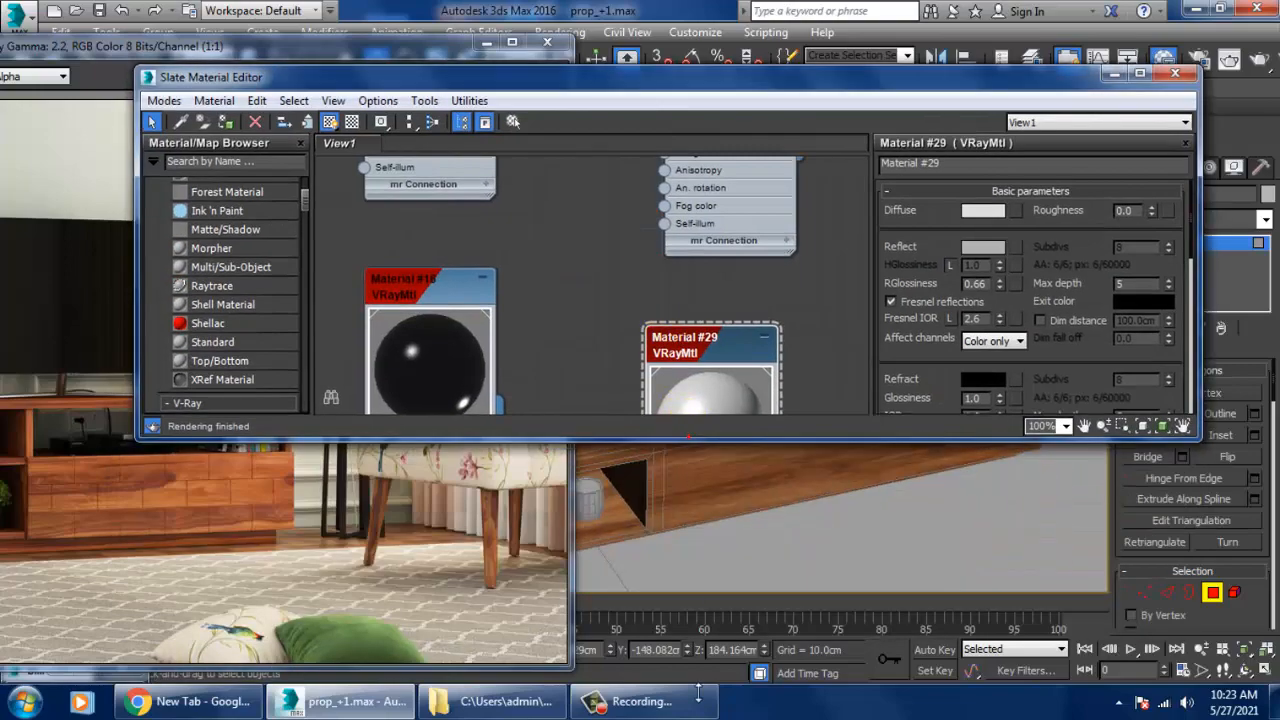
{"action": "scroll", "coordinate": [686, 423], "scroll_direction": "down", "scroll_amount": 5}
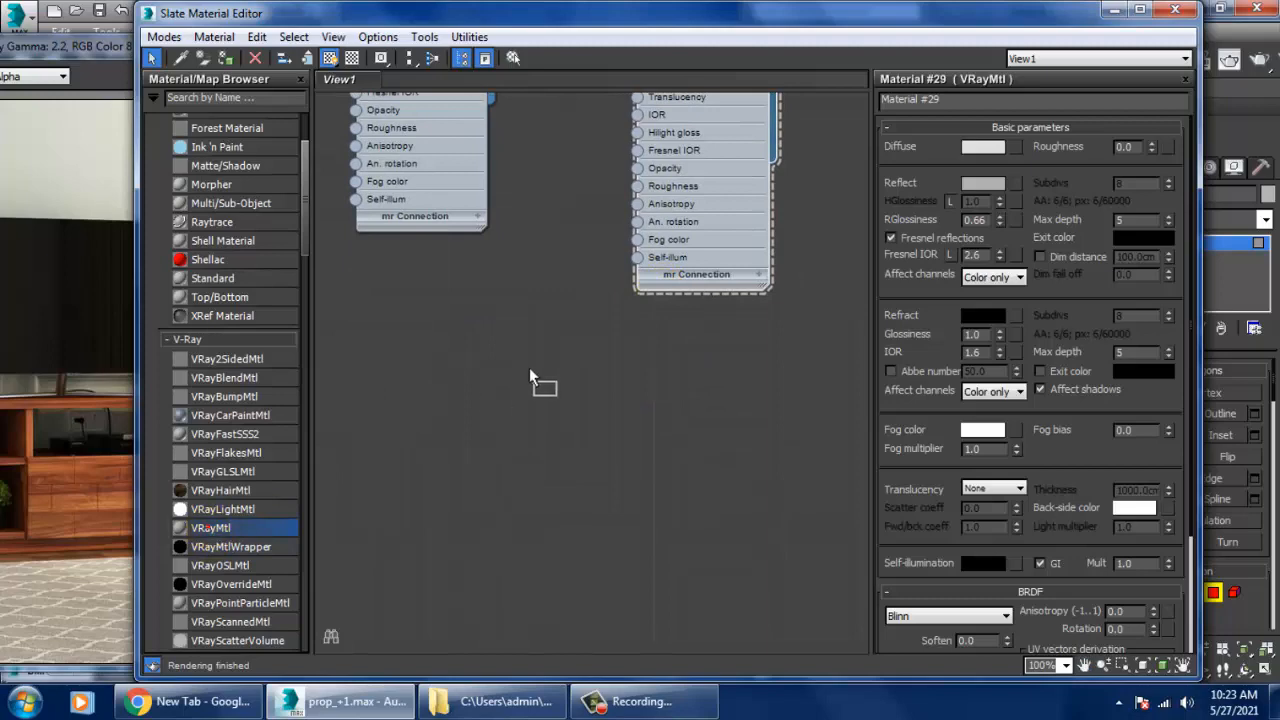
{"action": "left_click_drag", "start_coordinate": [529, 377], "coordinate": [532, 361]}
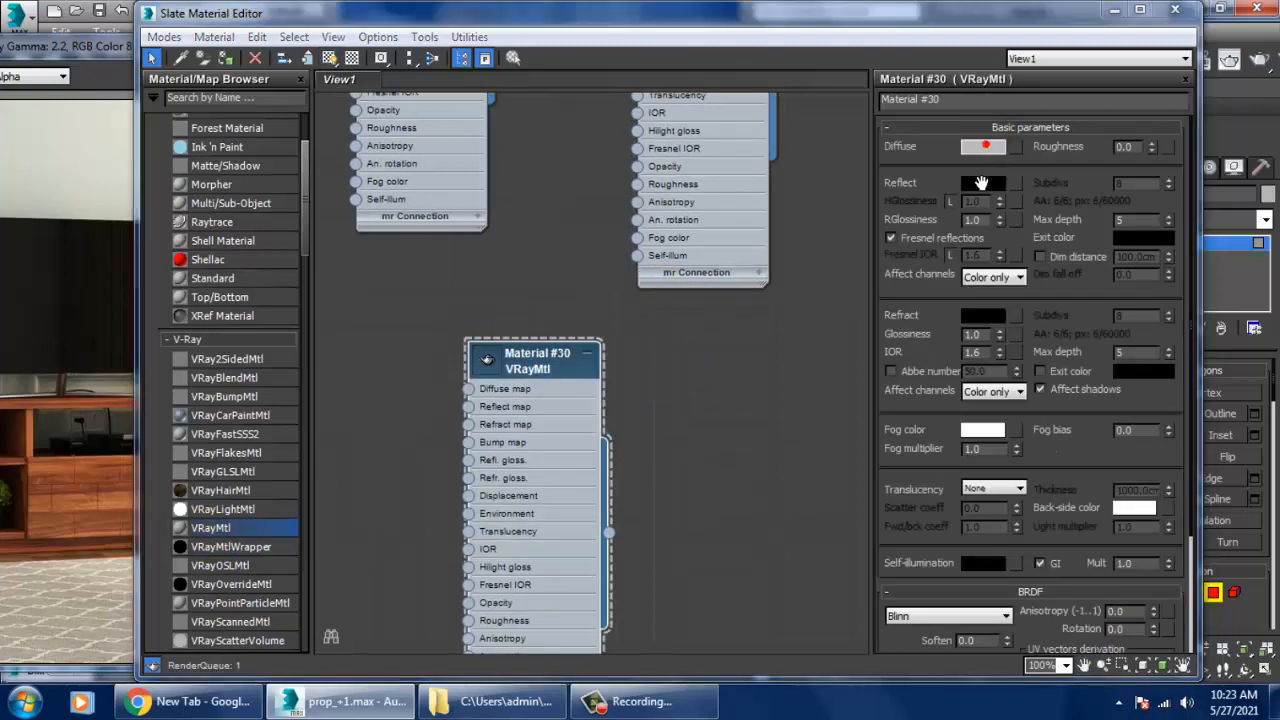
{"action": "left_click", "coordinate": [983, 146]}
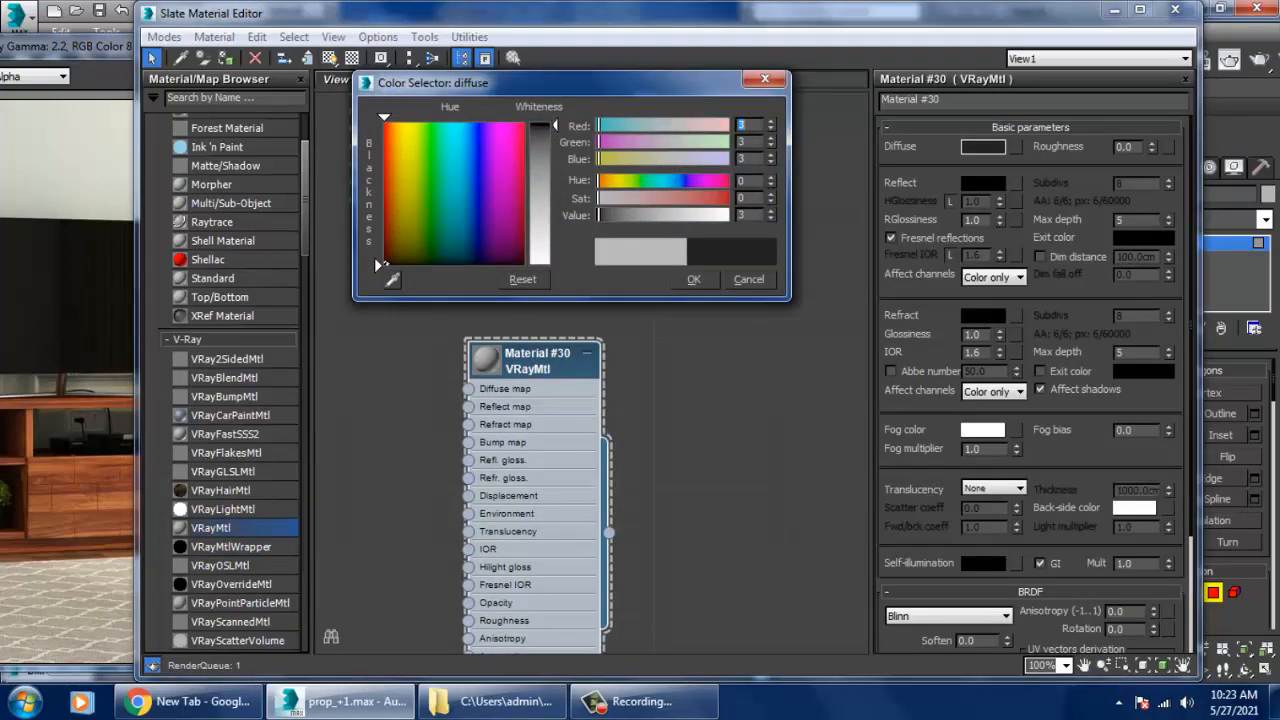
{"action": "left_click", "coordinate": [714, 278]}
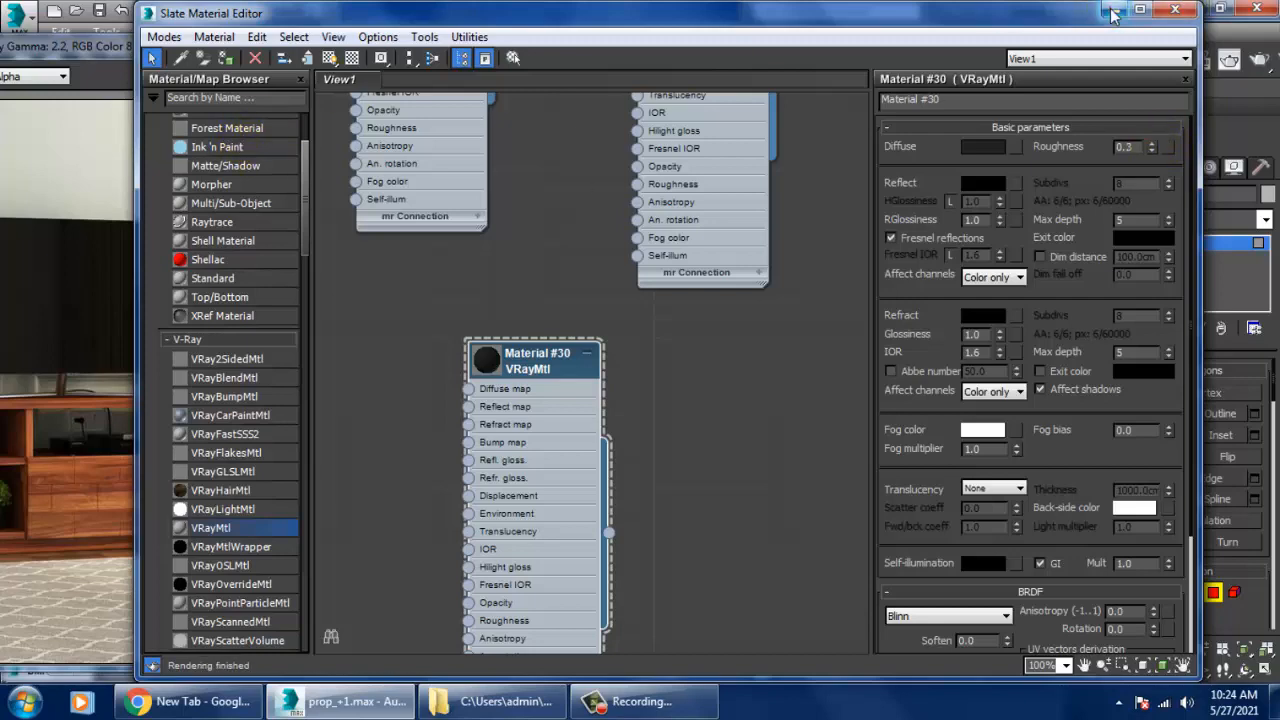
Step: Select the TV's frame polygons and assign the existing glossy black VRayMtl, Material #16, to them
{"action": "left_click", "coordinate": [1184, 9]}
{"action": "middle_click_drag", "start_coordinate": [801, 288], "coordinate": [868, 352], "text": "alt"}
{"action": "key", "text": "F2"}
{"action": "key", "text": "m"}
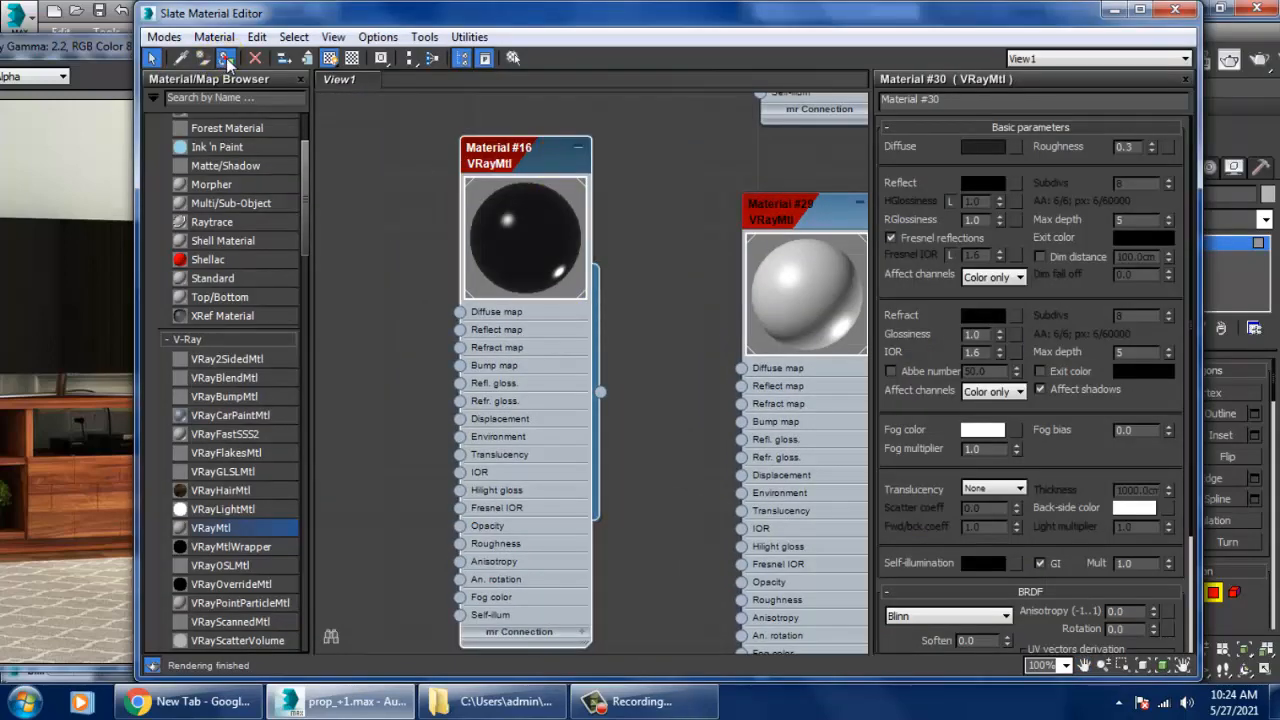
{"action": "left_click", "coordinate": [1108, 8]}
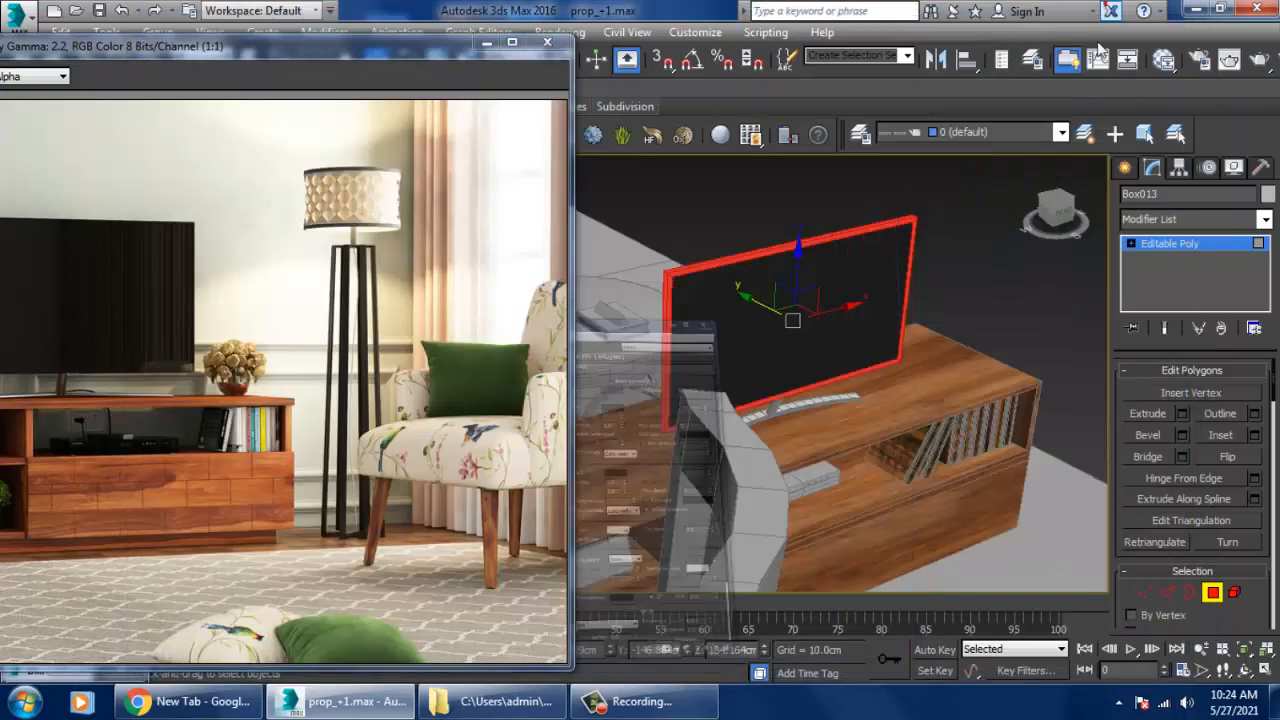
Step: Leave polygon editing on the TV and select the right-hand cup on the cabinet's lower shelf
{"action": "middle_click_drag", "start_coordinate": [1060, 240], "coordinate": [908, 344], "text": "alt"}
{"action": "scroll", "coordinate": [912, 350], "scroll_direction": "down", "scroll_amount": 5}
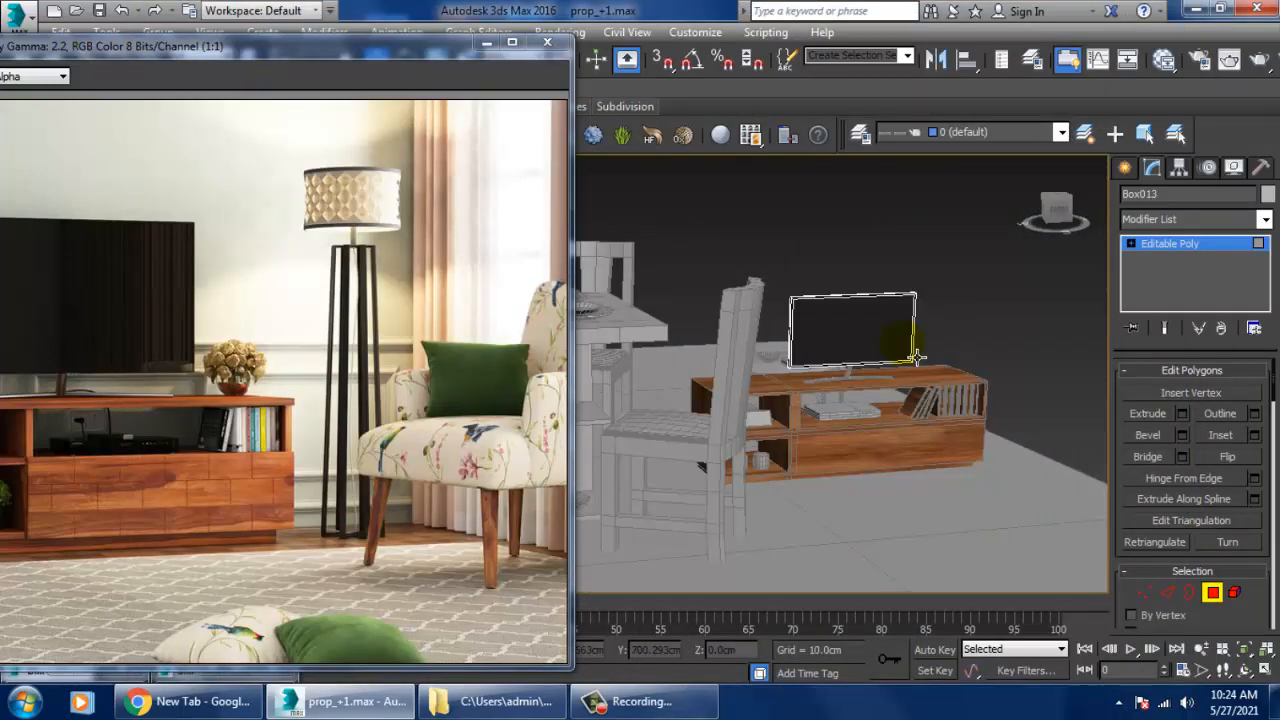
{"action": "scroll", "coordinate": [903, 350], "scroll_direction": "up", "scroll_amount": 8}
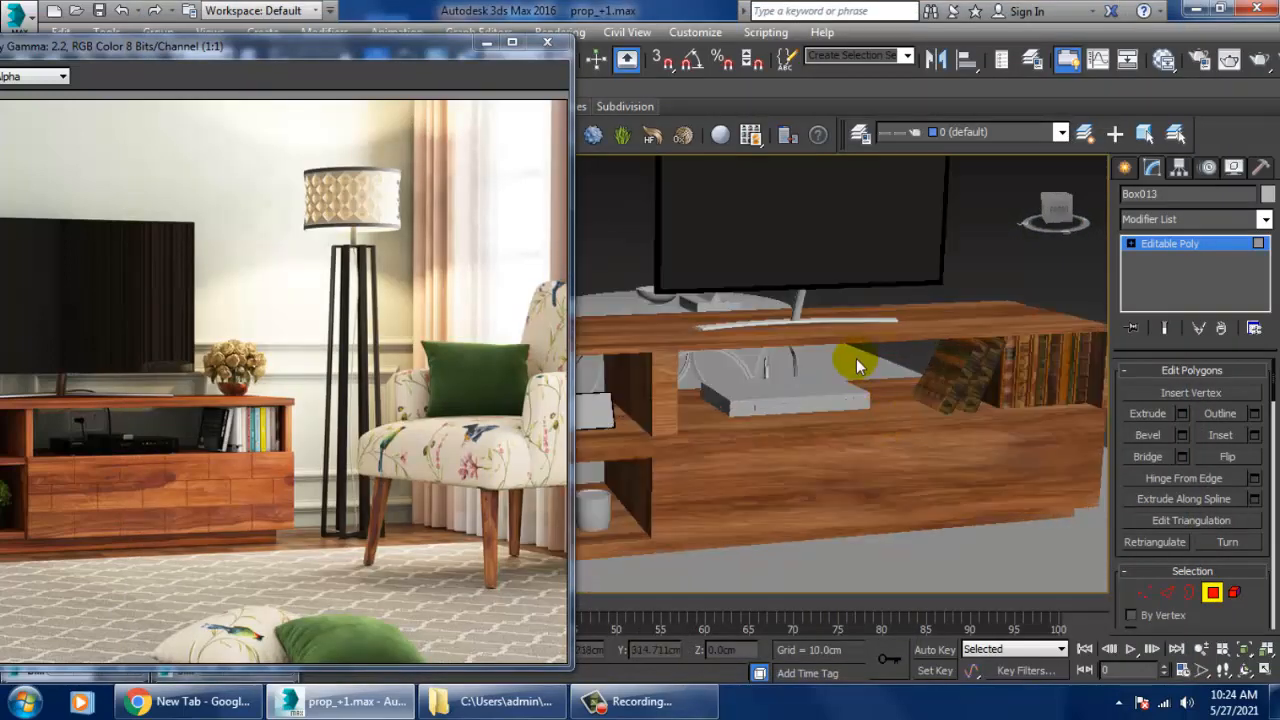
{"action": "middle_click_drag", "start_coordinate": [833, 425], "coordinate": [861, 426], "text": "alt"}
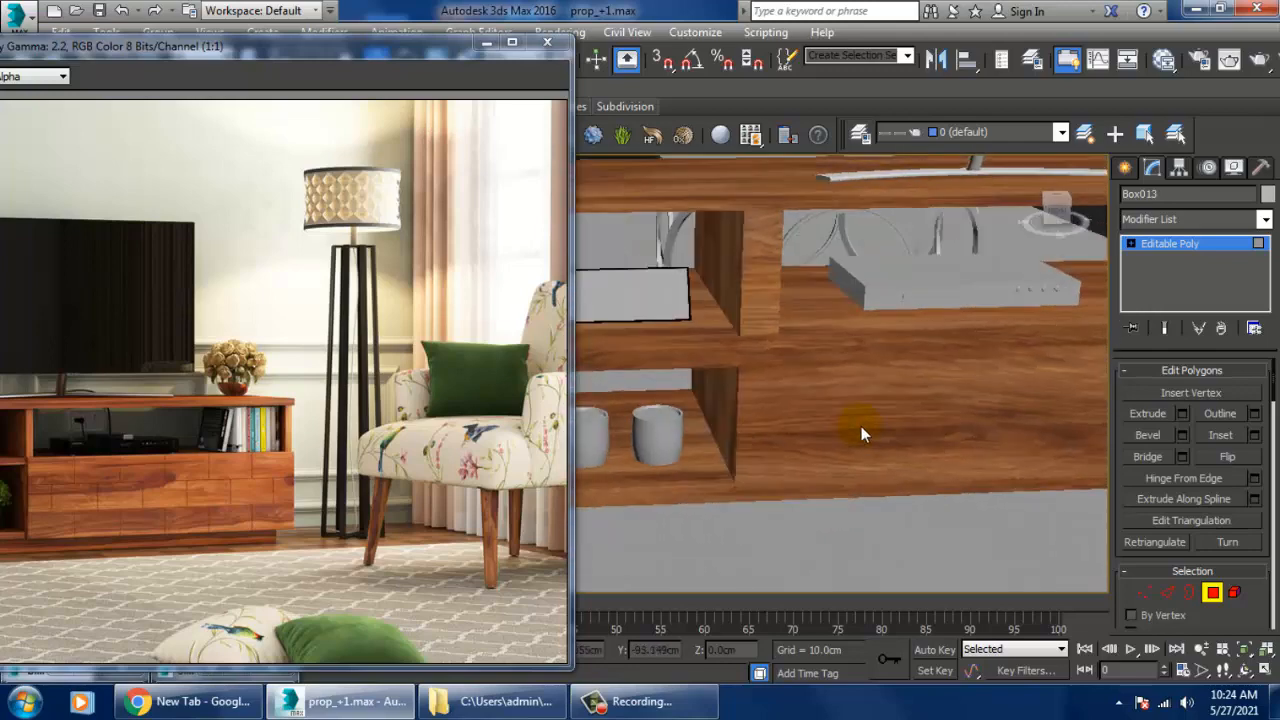
{"action": "left_click", "coordinate": [1195, 245]}
{"action": "left_click", "coordinate": [677, 452]}
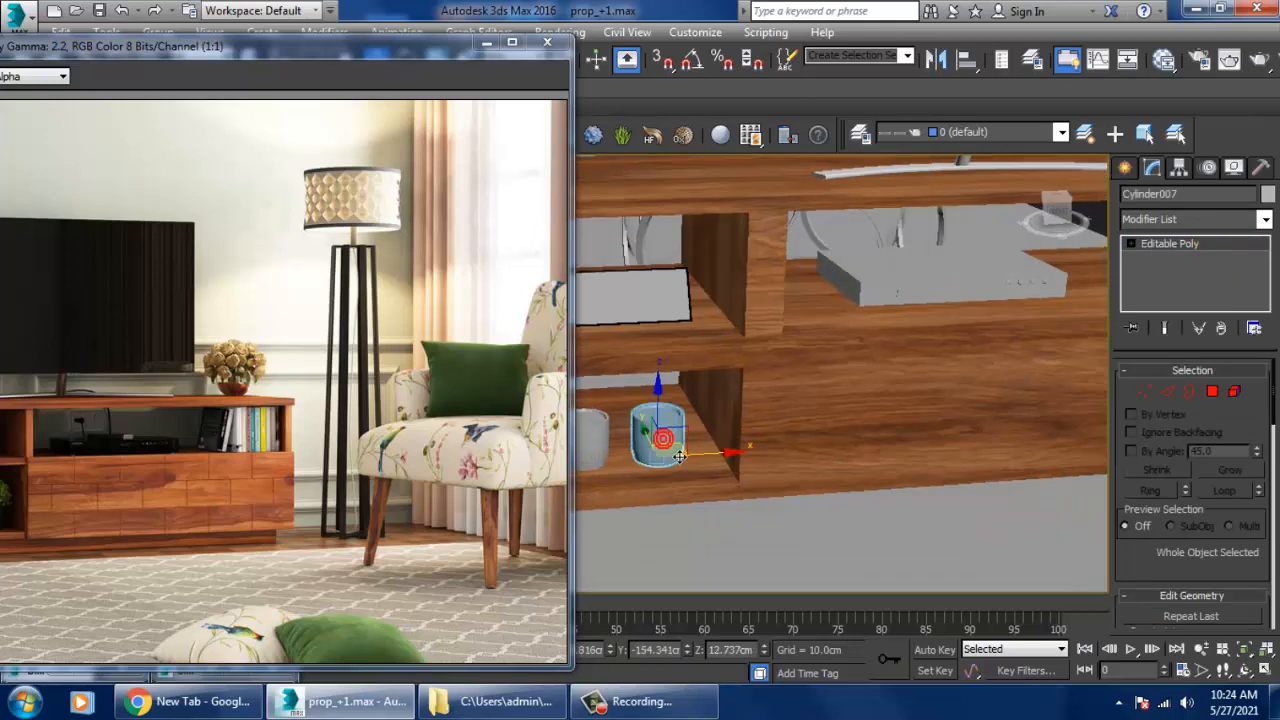
{"action": "scroll", "coordinate": [679, 455], "scroll_direction": "up", "scroll_amount": 3}
{"action": "middle_click_drag", "start_coordinate": [750, 435], "coordinate": [871, 397]}
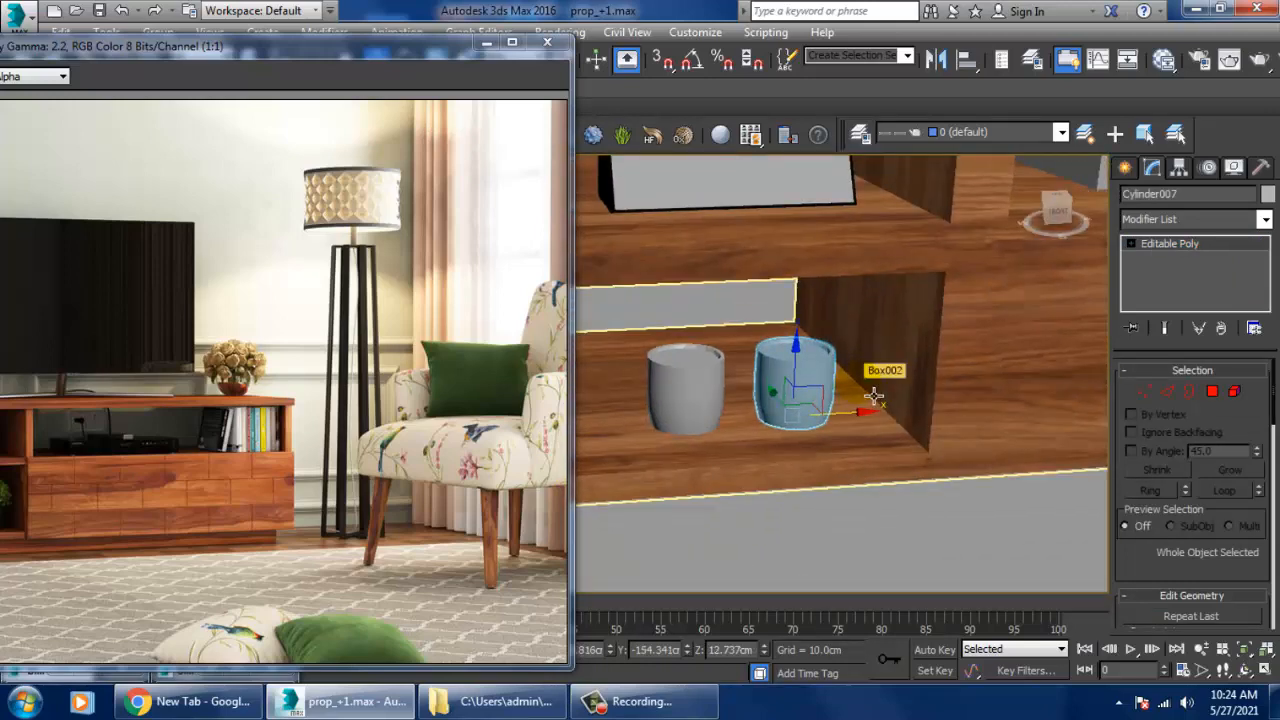
Step: Create a new VRayMtl for the selected cup and give its diffuse a Bitmap map
{"action": "key", "text": "m"}
{"action": "left_click", "coordinate": [658, 449]}
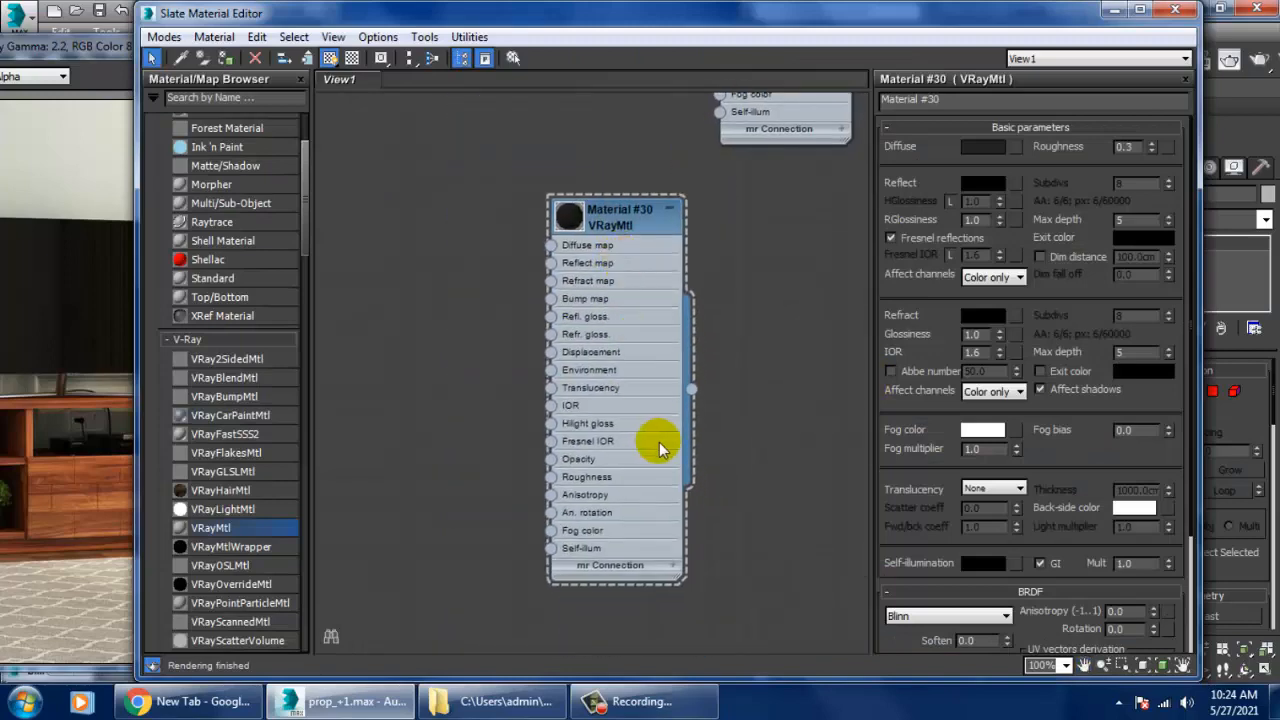
{"action": "scroll", "coordinate": [658, 449], "scroll_direction": "down", "scroll_amount": 1}
{"action": "middle_click_drag", "start_coordinate": [658, 449], "coordinate": [768, 275]}
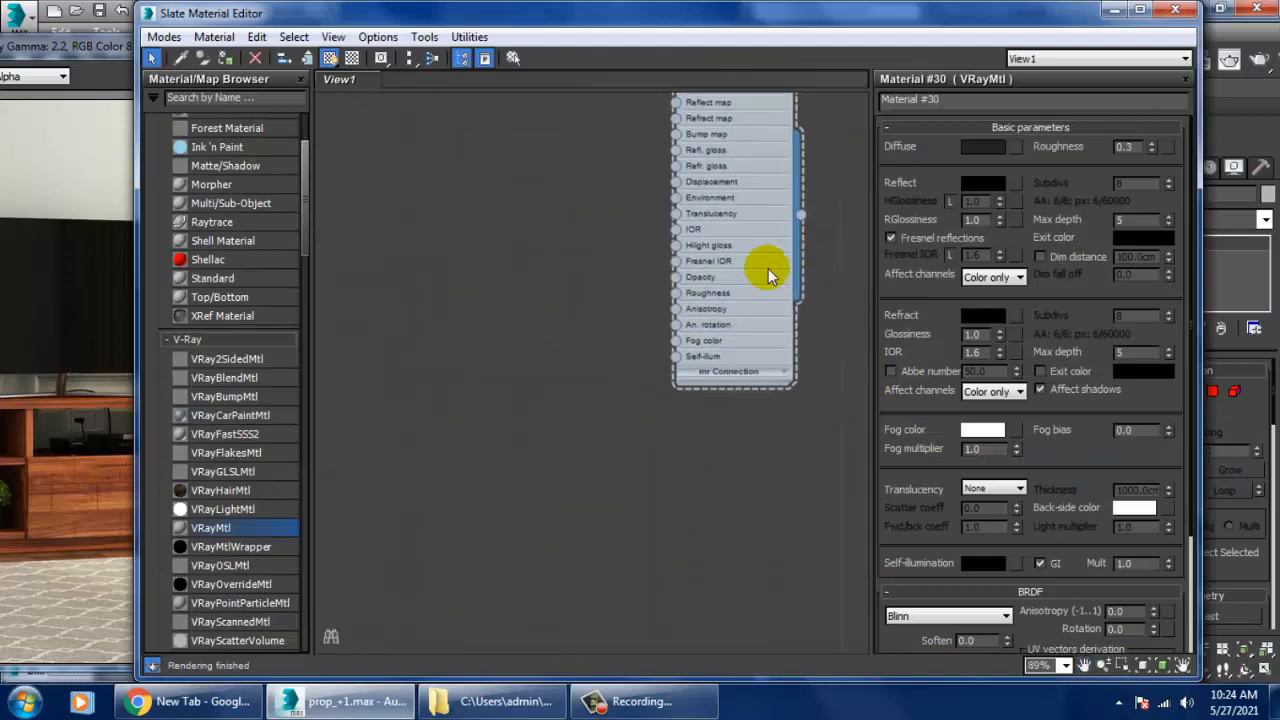
{"action": "double_click", "coordinate": [210, 530]}
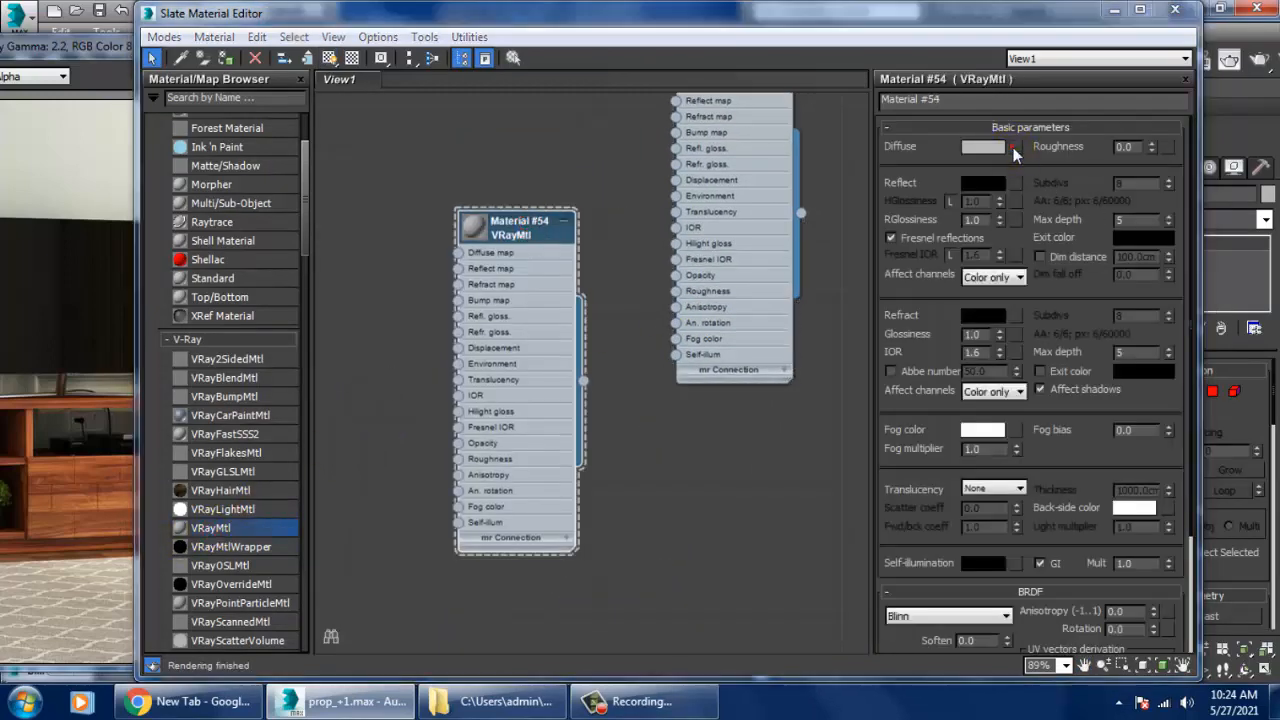
{"action": "left_click", "coordinate": [1014, 147]}
{"action": "double_click", "coordinate": [206, 221]}
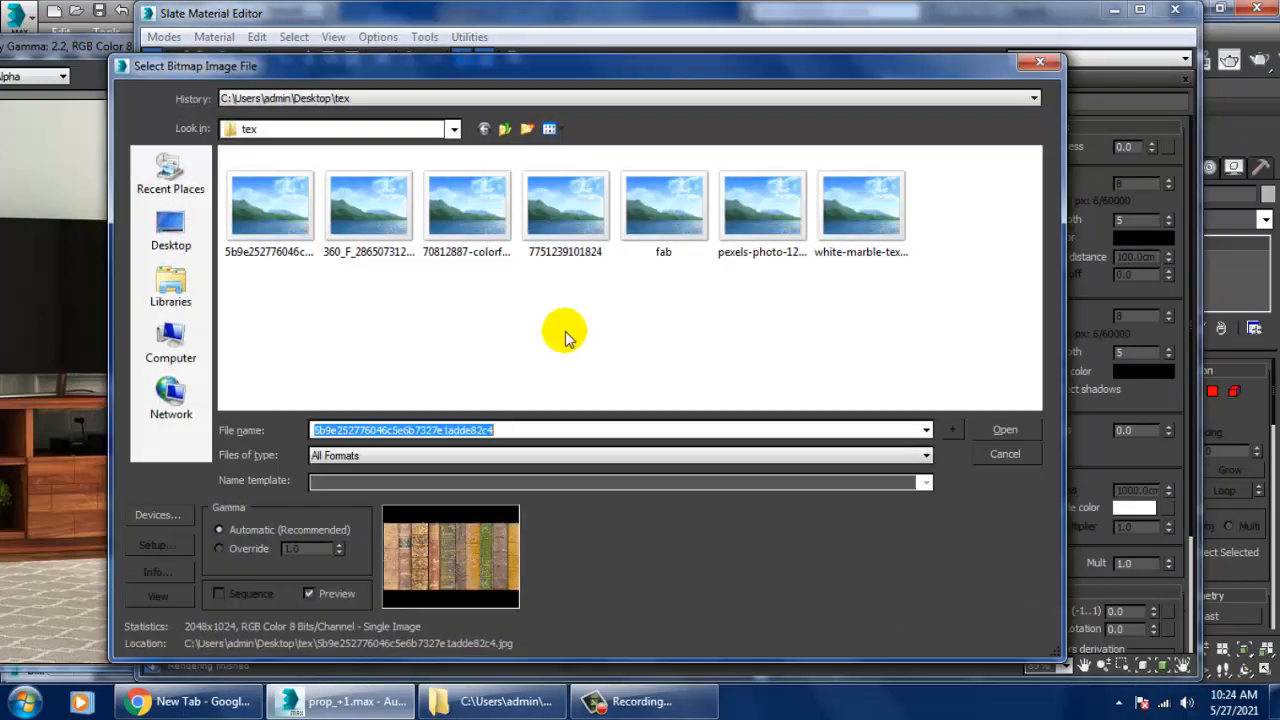
Step: Preview the images in the tex folder to find a suitable ceramic texture for the cup
{"action": "left_click", "coordinate": [283, 219]}
{"action": "left_click", "coordinate": [374, 213]}
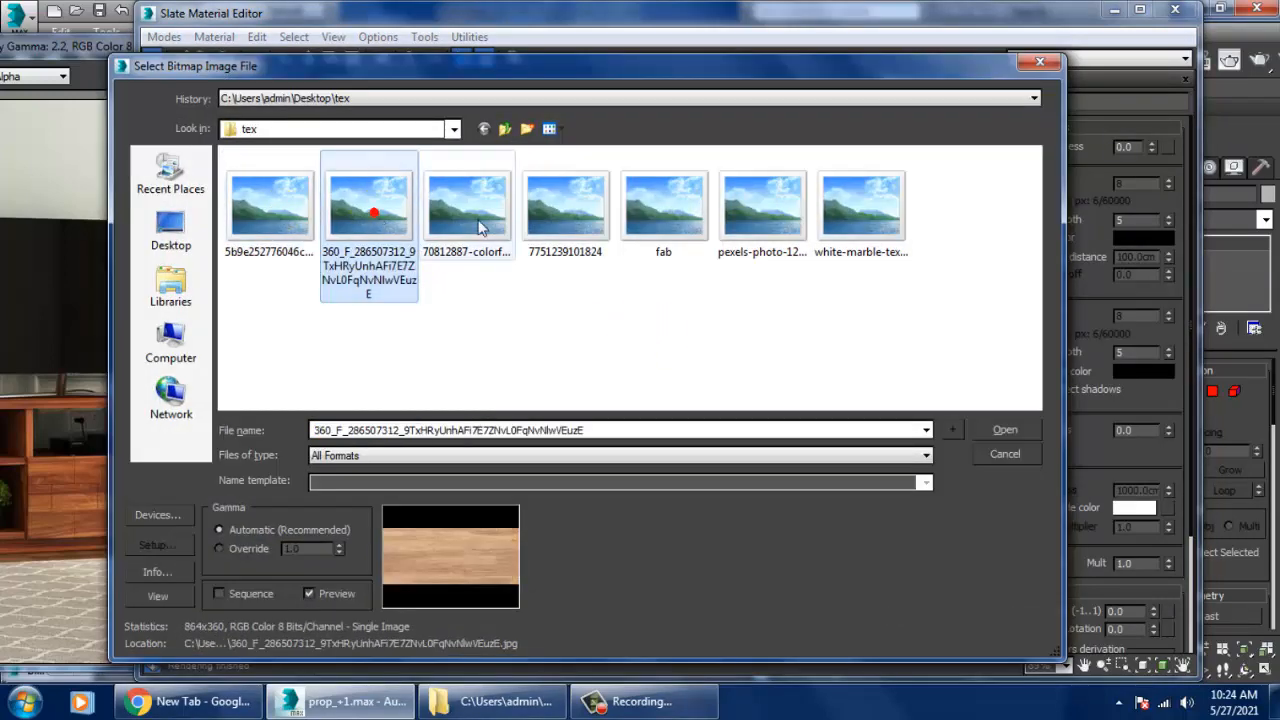
{"action": "left_click", "coordinate": [468, 213]}
{"action": "left_click", "coordinate": [543, 213]}
{"action": "left_click", "coordinate": [657, 216]}
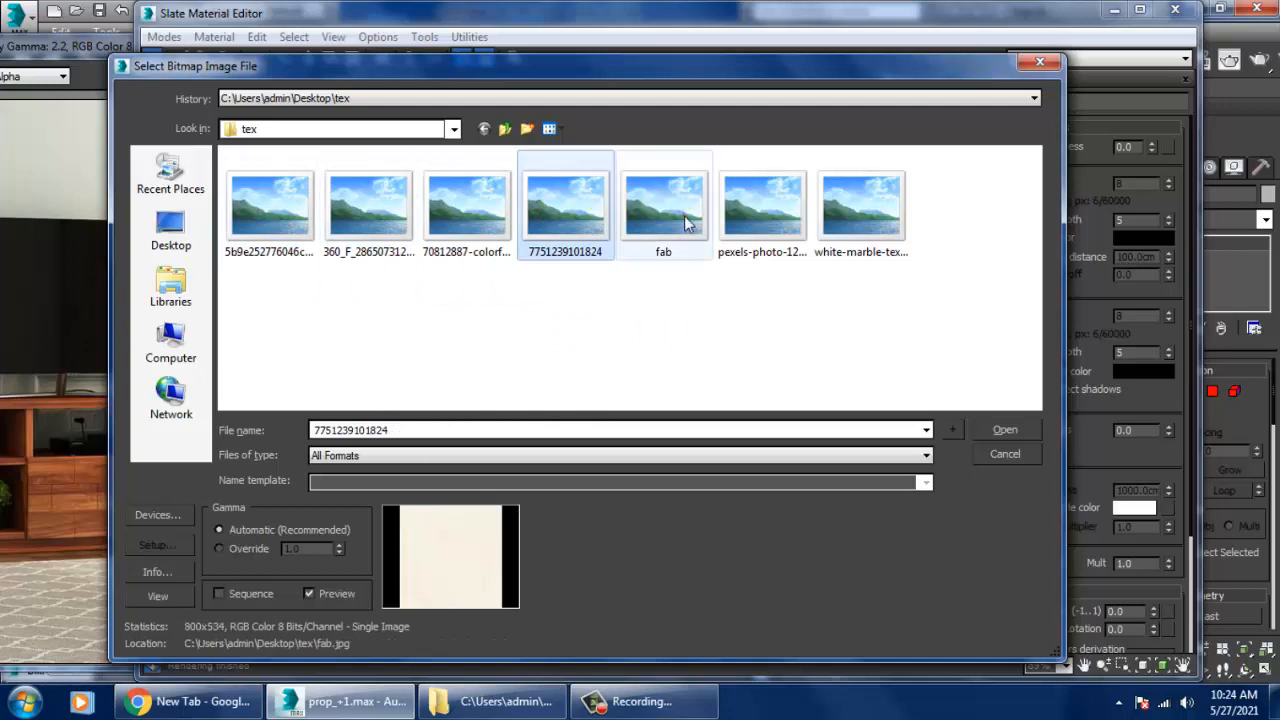
{"action": "left_click", "coordinate": [768, 214]}
{"action": "left_click", "coordinate": [879, 214]}
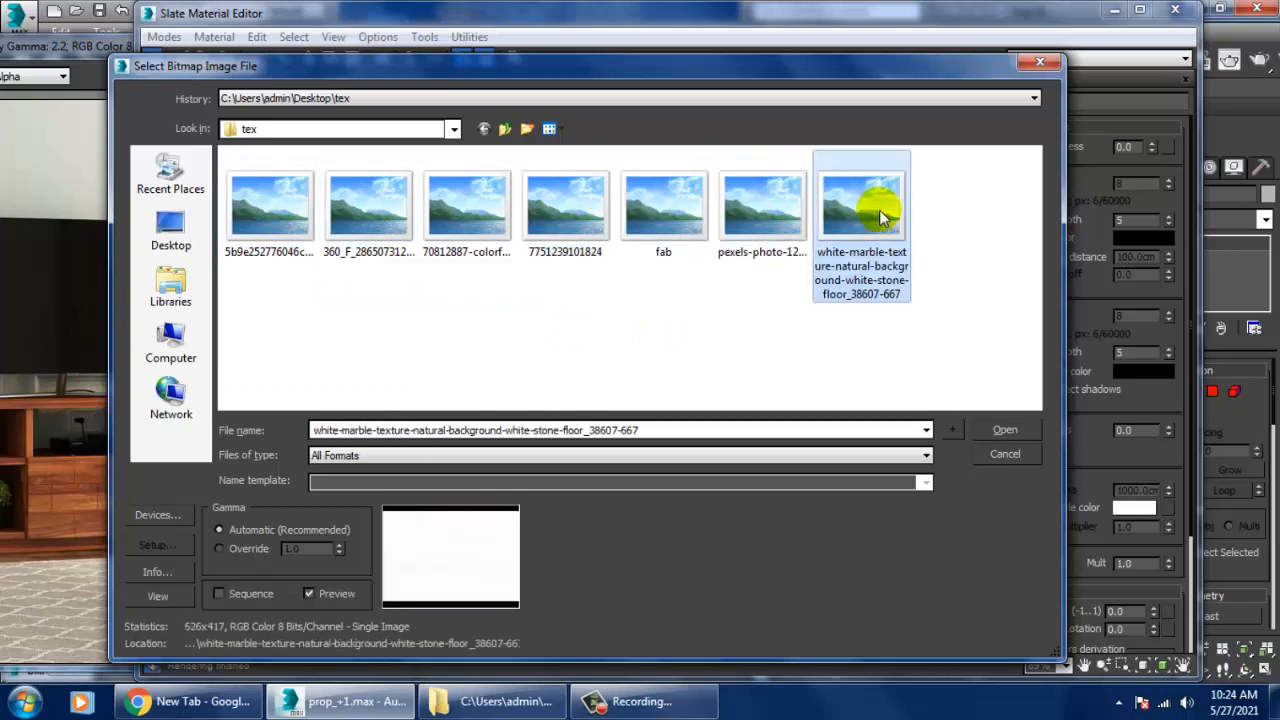
{"action": "right_click", "coordinate": [879, 212]}
{"action": "left_click", "coordinate": [945, 241]}
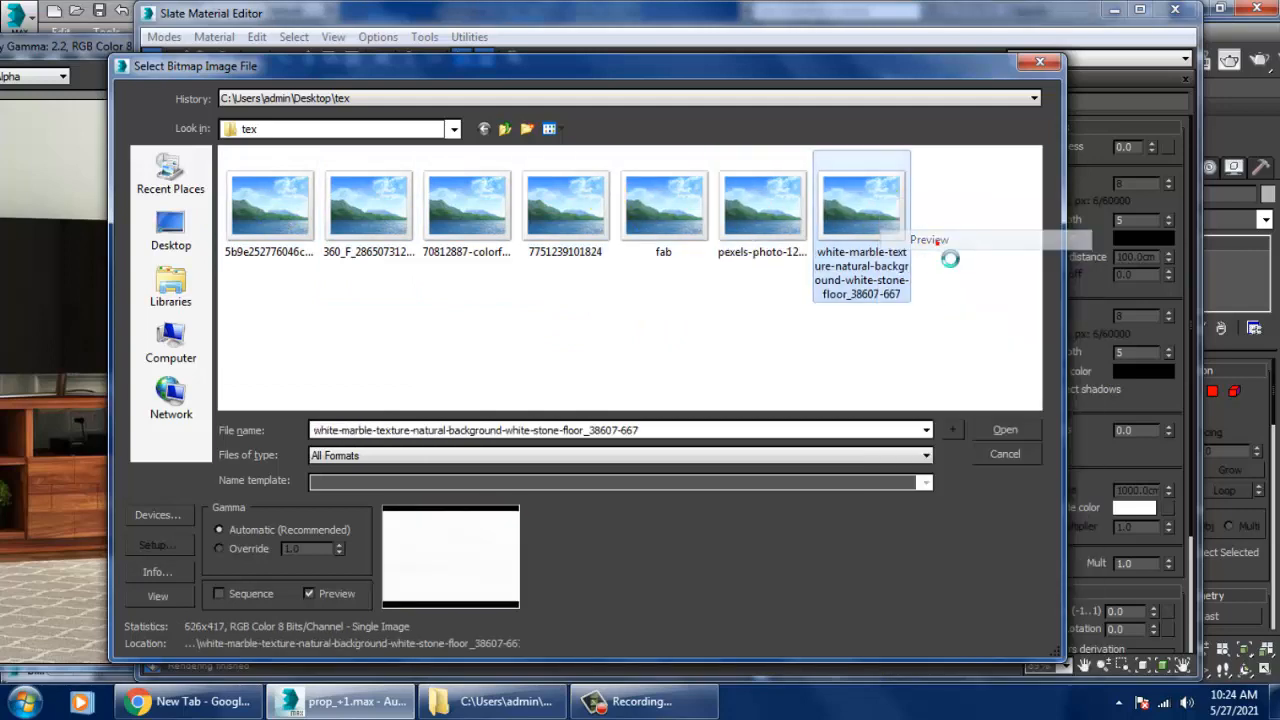
{"action": "key", "text": "Right"}
{"action": "key", "text": "Right"}
{"action": "key", "text": "Right"}
{"action": "key", "text": "Right"}
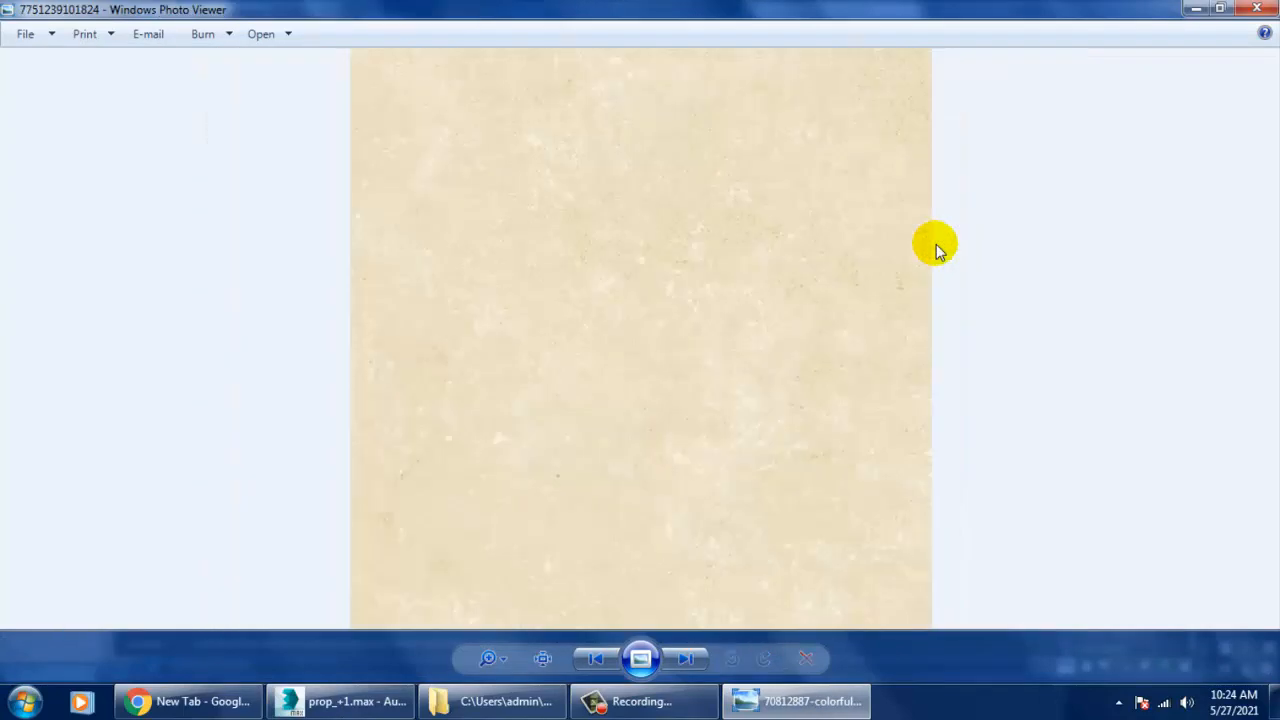
{"action": "left_click", "coordinate": [1257, 9]}
{"action": "left_click", "coordinate": [445, 221]}
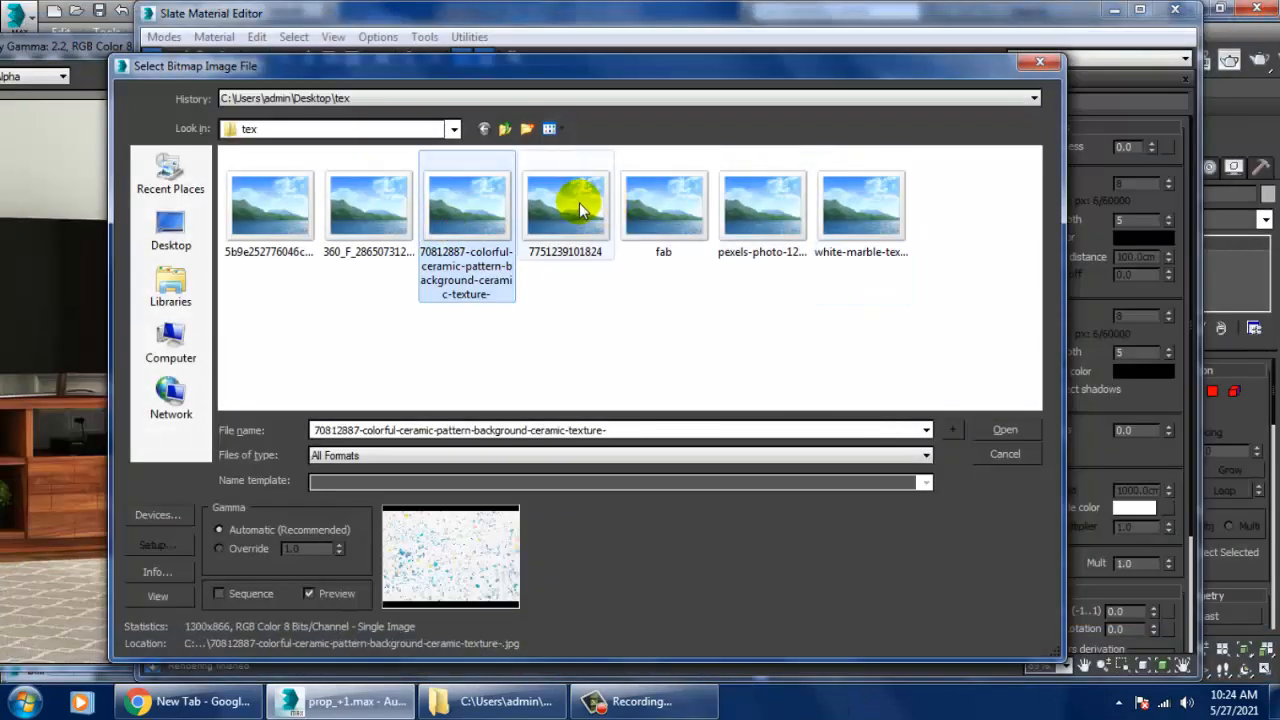
{"action": "left_click", "coordinate": [579, 203]}
{"action": "double_click", "coordinate": [577, 205]}
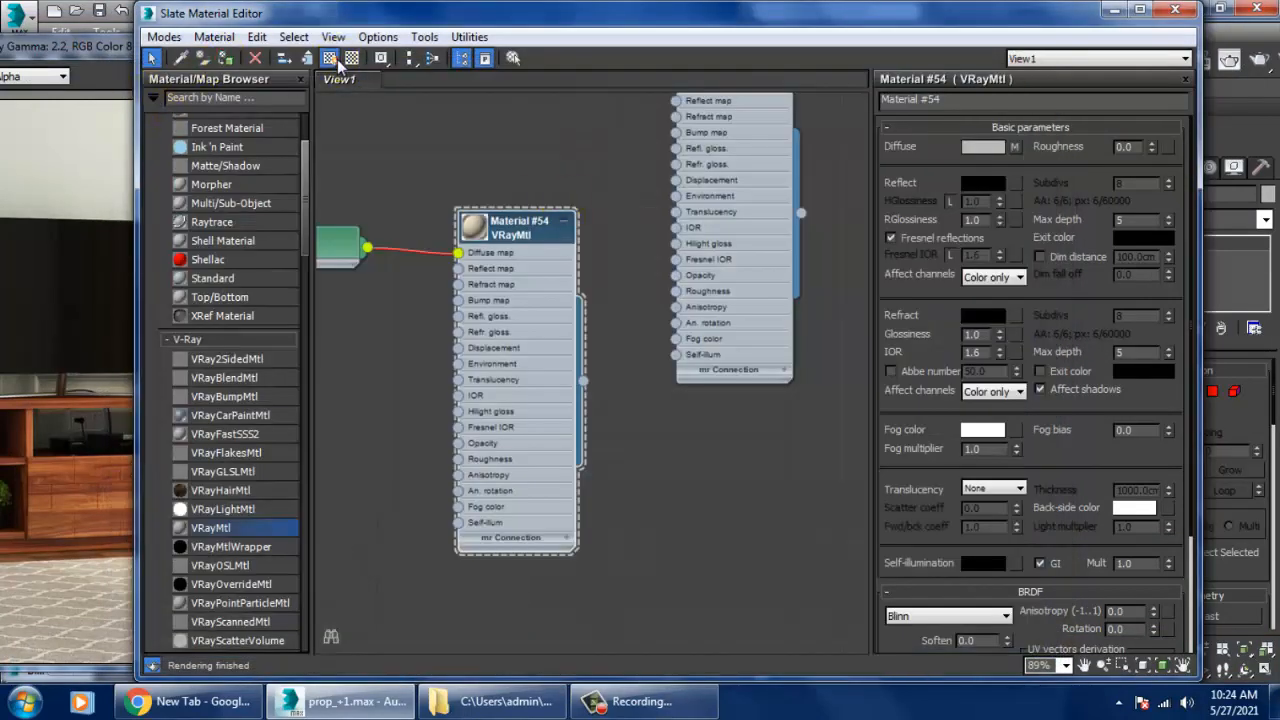
Step: Set the cup material's reflection value to 94 and put the material editor away
{"action": "left_click", "coordinate": [982, 183]}
{"action": "left_click_drag", "start_coordinate": [374, 257], "coordinate": [378, 170]}
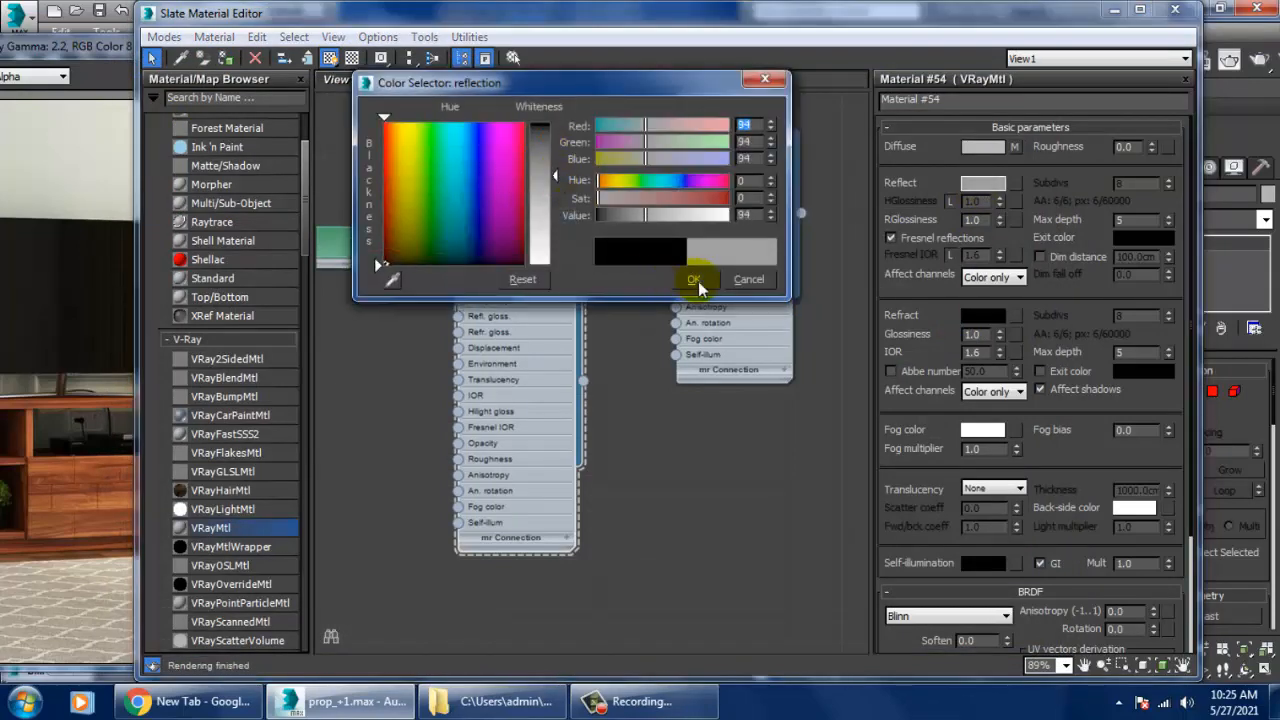
{"action": "left_click", "coordinate": [693, 279]}
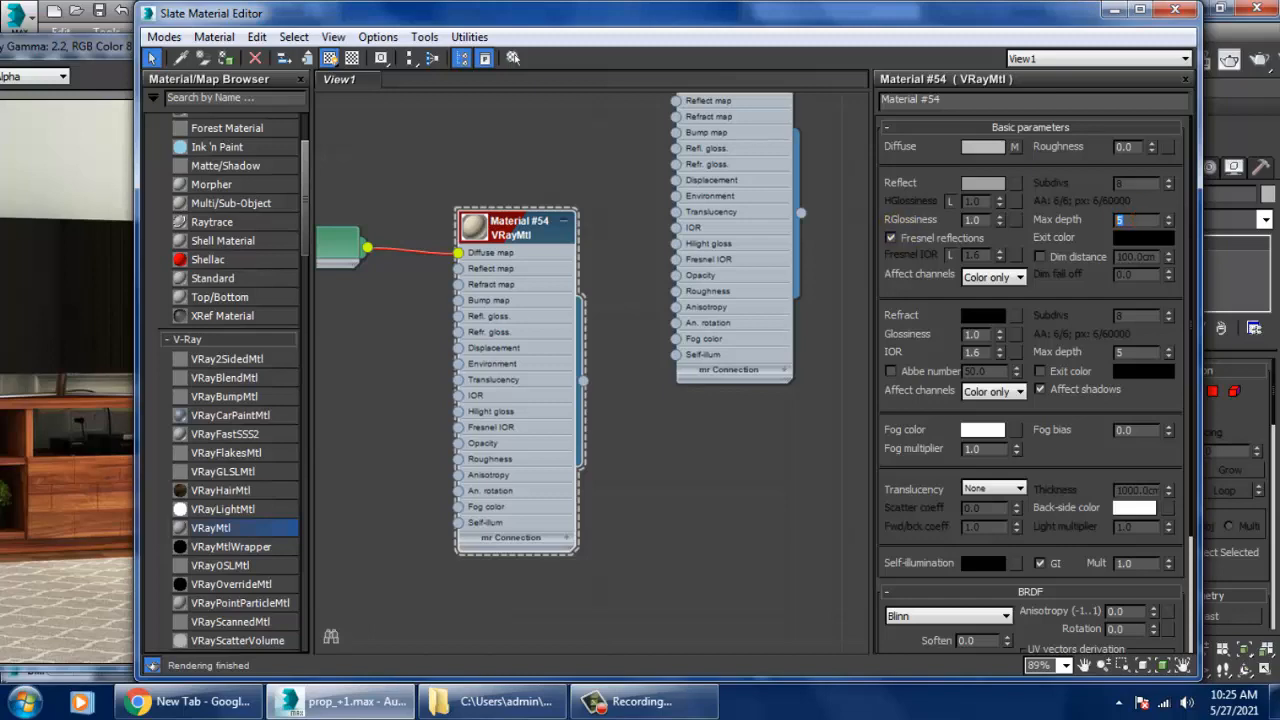
{"action": "left_click", "coordinate": [1115, 20]}
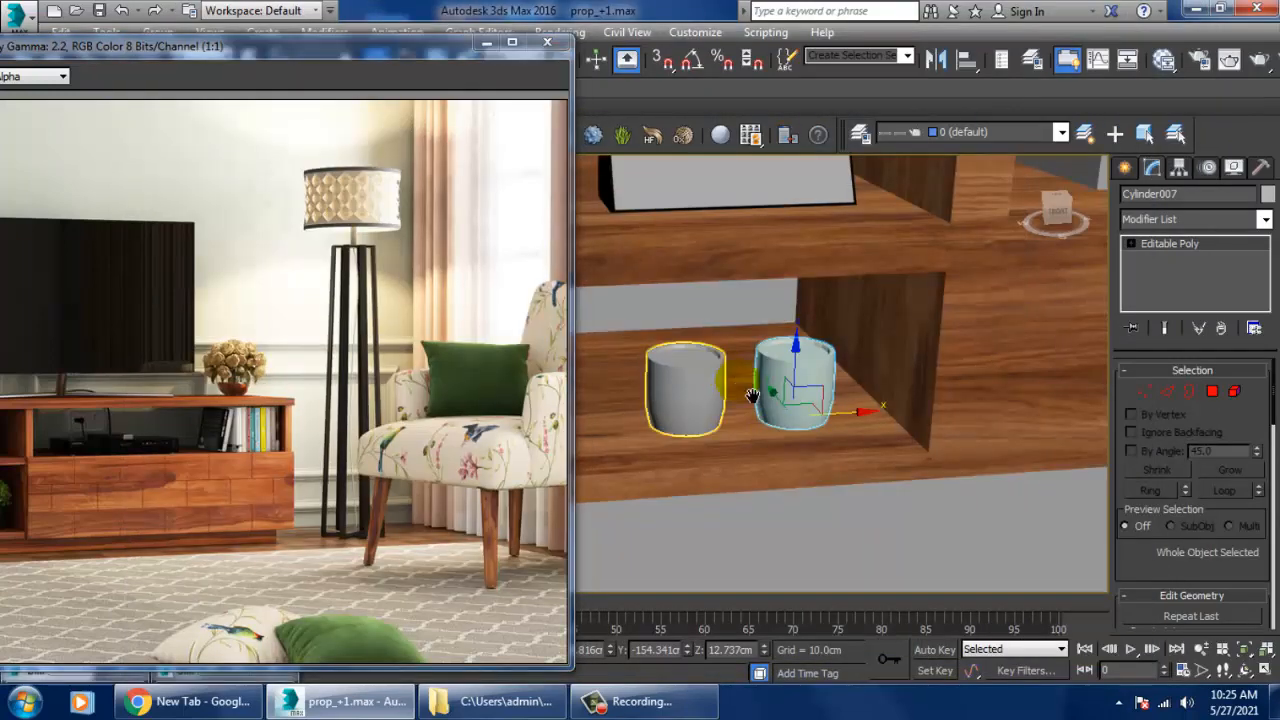
Step: Add a UVW Map modifier with cylindrical mapping to the textured cup
{"action": "middle_click_drag", "start_coordinate": [784, 364], "coordinate": [848, 406]}
{"action": "scroll", "coordinate": [838, 412], "scroll_direction": "up", "scroll_amount": 3}
{"action": "scroll", "coordinate": [848, 406], "scroll_direction": "up", "scroll_amount": 5}
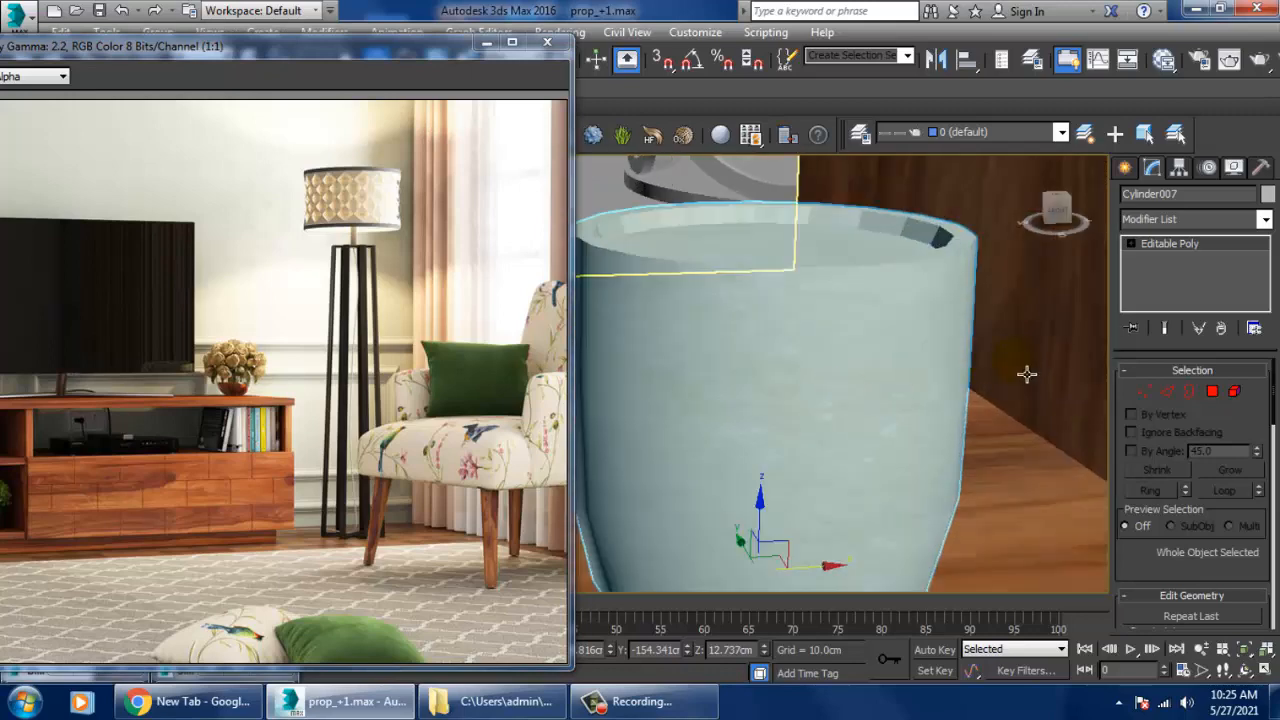
{"action": "scroll", "coordinate": [812, 396], "scroll_direction": "down", "scroll_amount": 3}
{"action": "left_click", "coordinate": [1195, 219]}
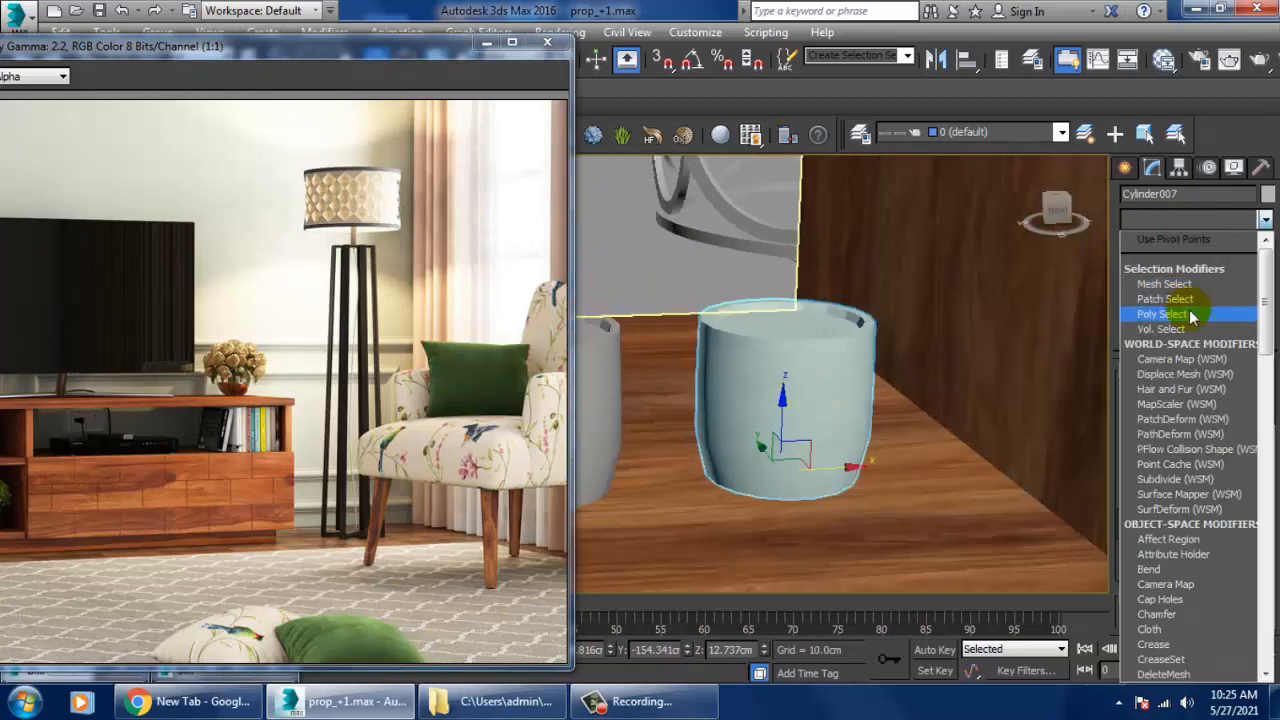
{"action": "scroll", "coordinate": [1194, 310], "scroll_direction": "down", "scroll_amount": 15}
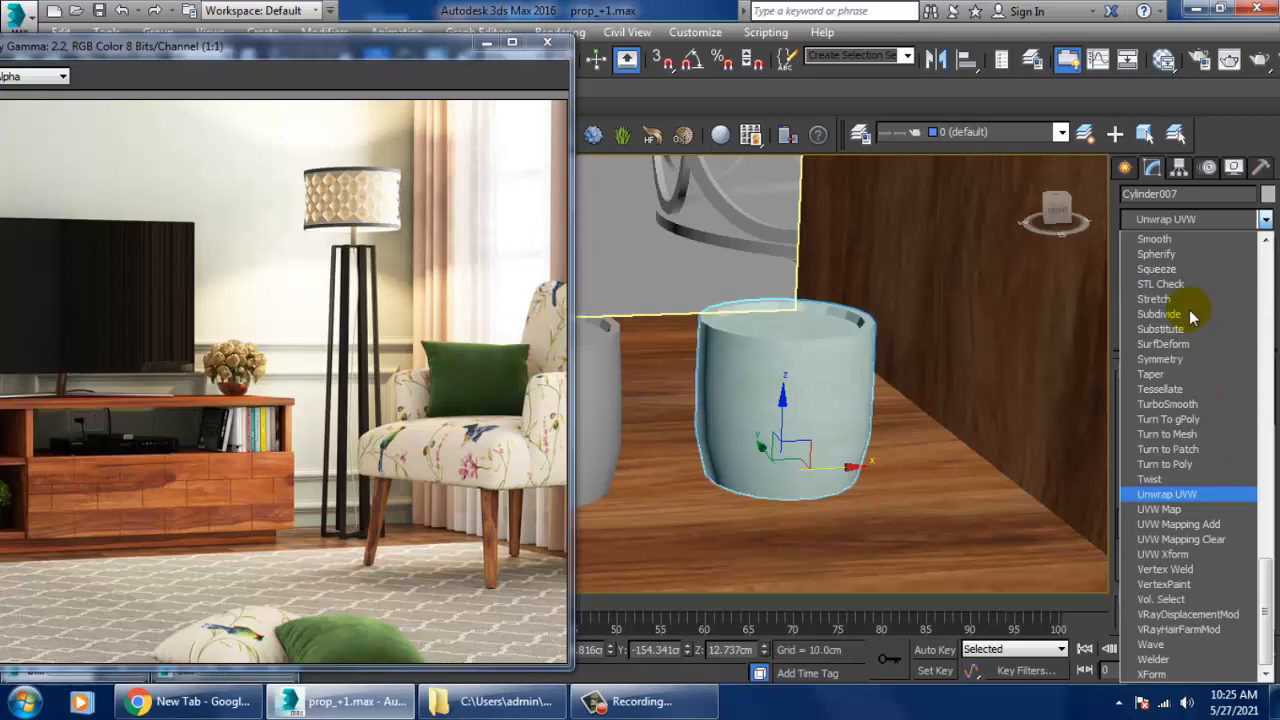
{"action": "left_click", "coordinate": [1180, 508]}
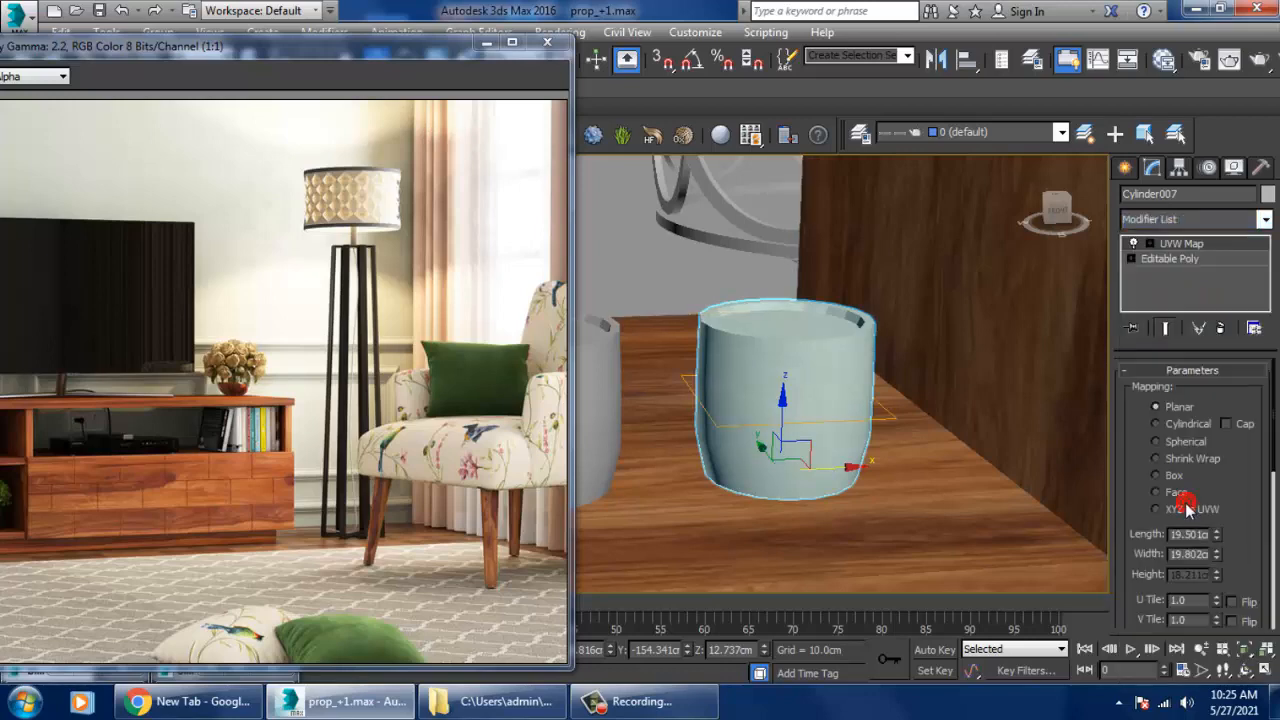
{"action": "left_click", "coordinate": [1178, 425]}
Step: Delete the untextured cup beside the textured one and select the textured cup
{"action": "middle_click_drag", "start_coordinate": [800, 390], "coordinate": [700, 346], "text": "alt"}
{"action": "left_click", "coordinate": [700, 346]}
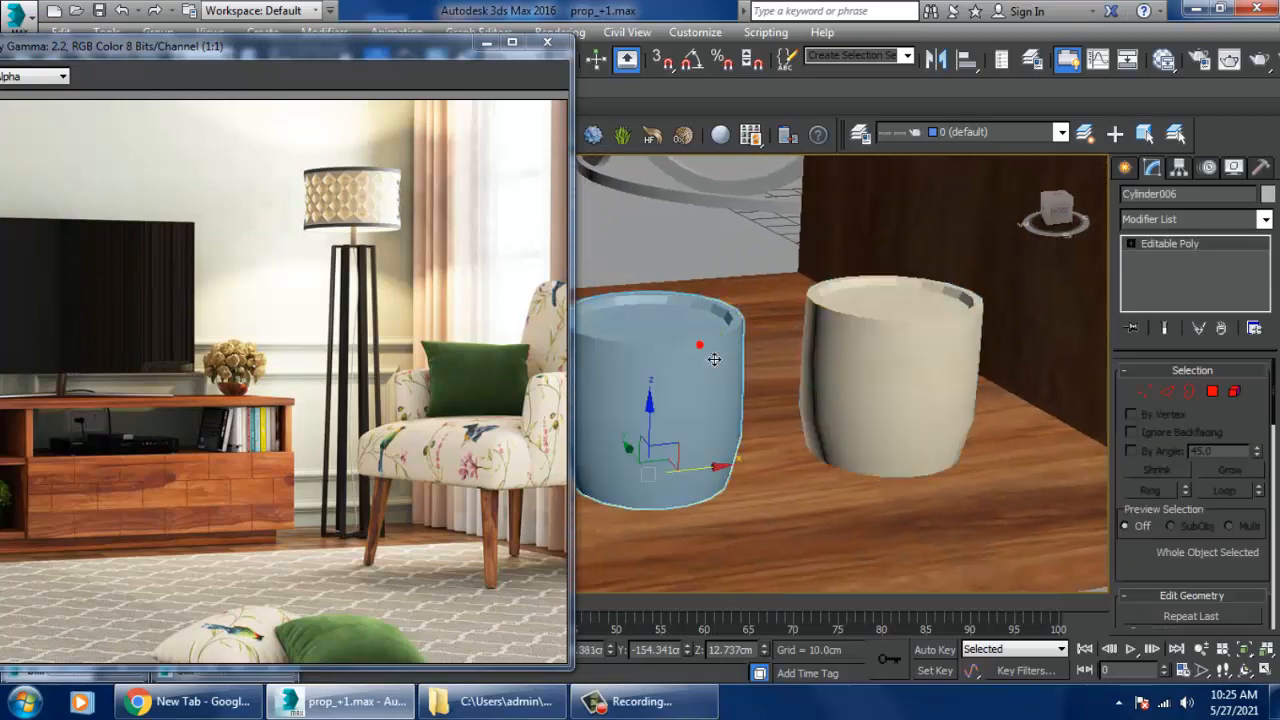
{"action": "left_click", "coordinate": [916, 432]}
{"action": "scroll", "coordinate": [968, 437], "scroll_direction": "down", "scroll_amount": 3}
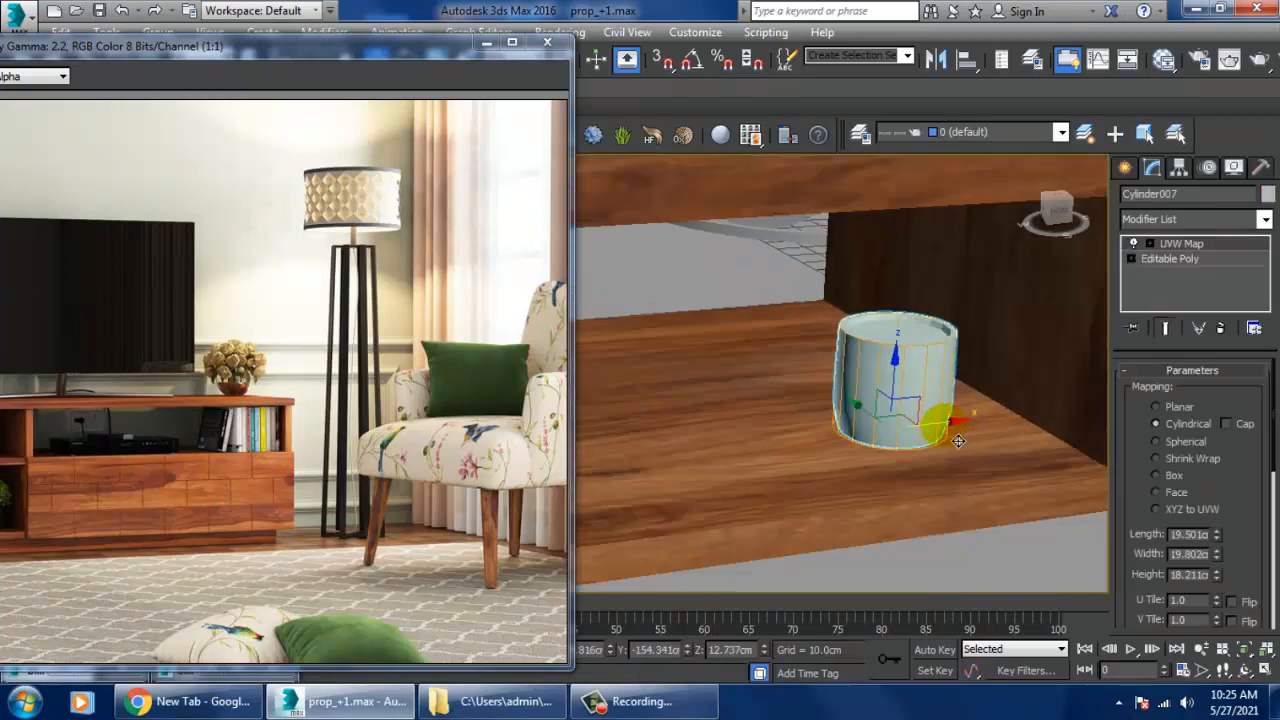
Step: Make one independent copy of the textured cup beside the original on the cabinet's lower shelf
{"action": "mouse_move", "coordinate": [958, 441]}
{"action": "left_mouse_down", "text": "shift"}
{"action": "mouse_move", "coordinate": [718, 441]}
{"action": "mouse_move", "coordinate": [750, 443]}
{"action": "mouse_move", "coordinate": [661, 462]}
{"action": "left_mouse_up", "text": "shift"}
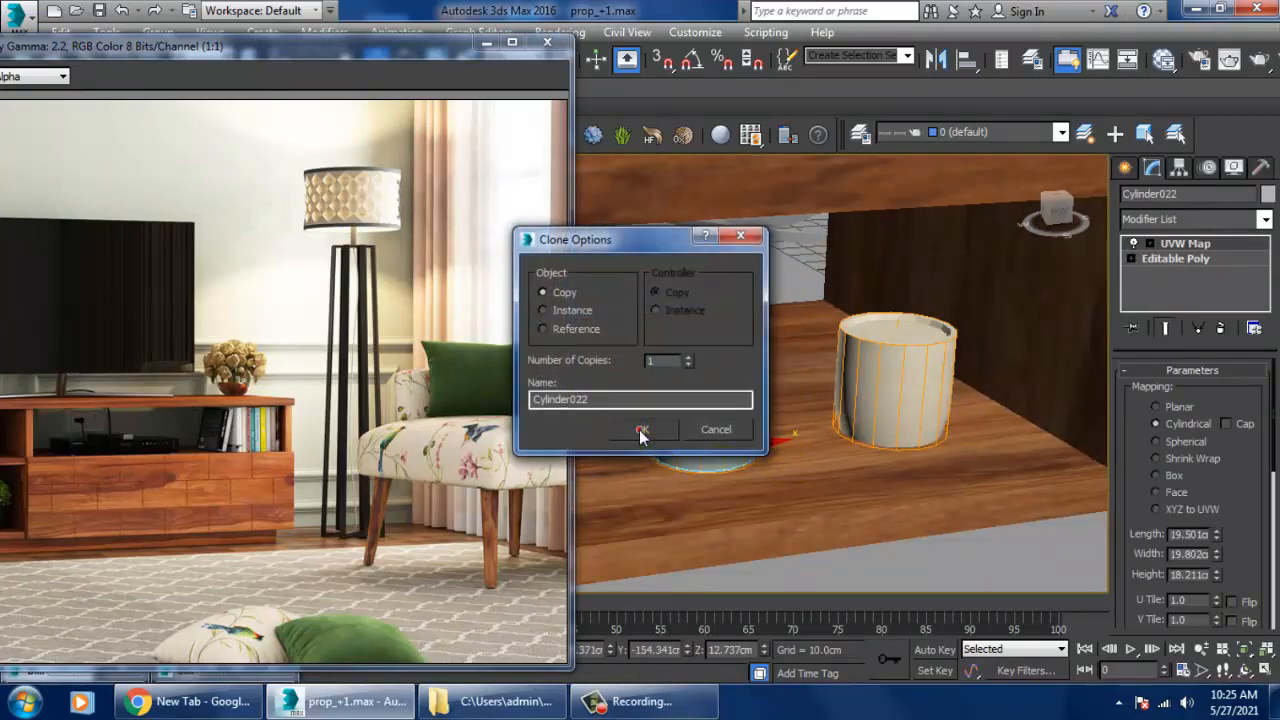
{"action": "left_click", "coordinate": [642, 431]}
{"action": "scroll", "coordinate": [874, 371], "scroll_direction": "down", "scroll_amount": 8}
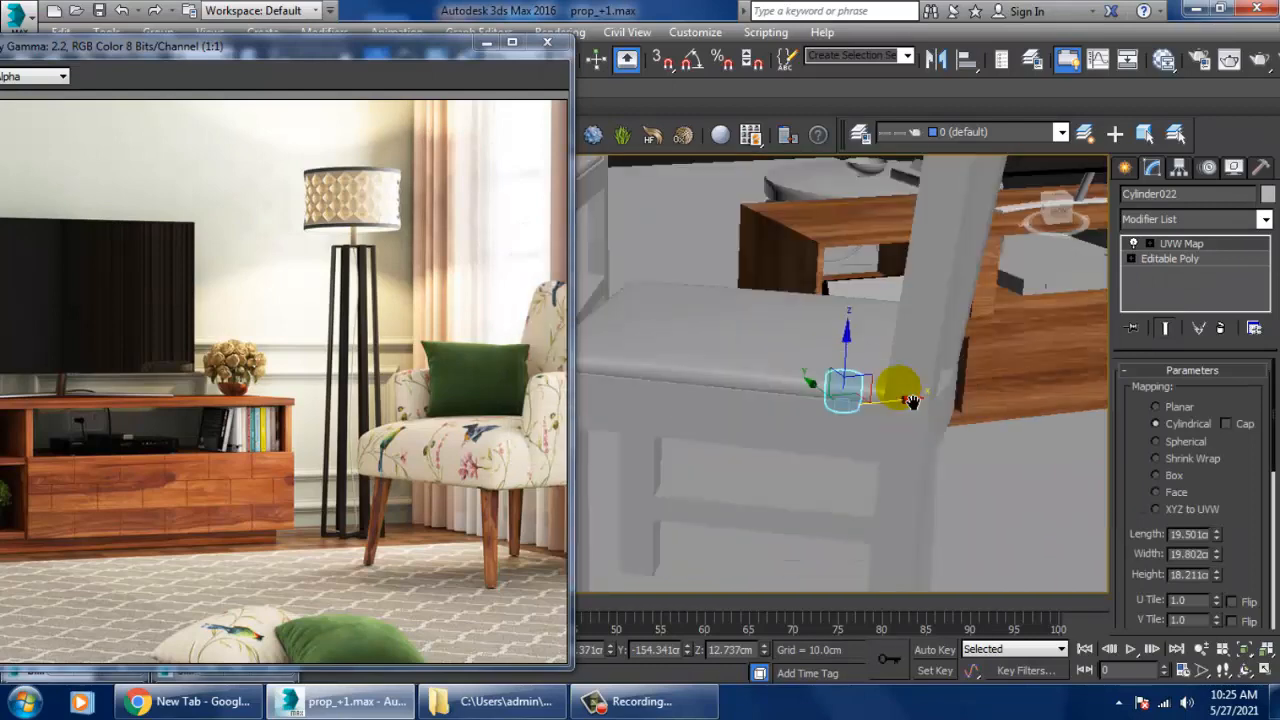
Step: Select the set-top box on the TV cabinet's shelf and create a new VRayMtl for it in the material editor
{"action": "scroll", "coordinate": [713, 405], "scroll_direction": "up", "scroll_amount": 6}
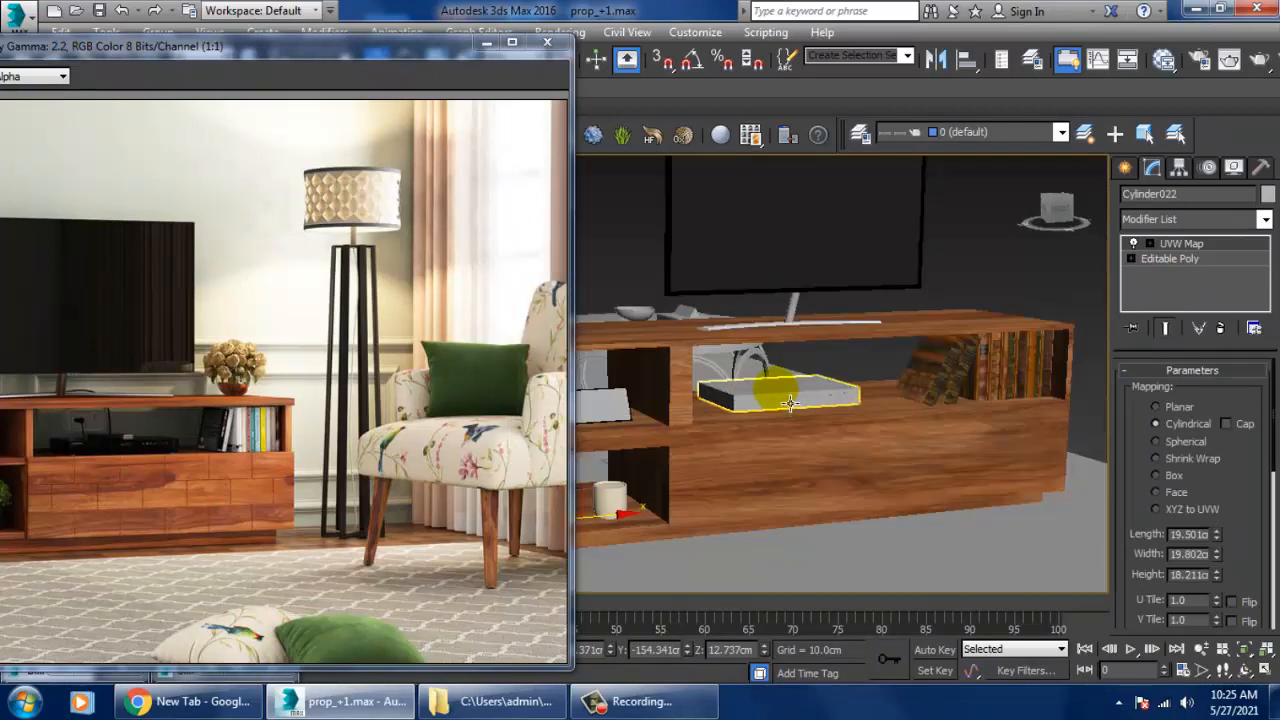
{"action": "left_click", "coordinate": [777, 392]}
{"action": "scroll", "coordinate": [766, 425], "scroll_direction": "up", "scroll_amount": 4}
{"action": "middle_click_drag", "start_coordinate": [764, 436], "coordinate": [857, 349], "text": "alt"}
{"action": "scroll", "coordinate": [880, 365], "scroll_direction": "up", "scroll_amount": 5}
{"action": "scroll", "coordinate": [900, 375], "scroll_direction": "down", "scroll_amount": 5}
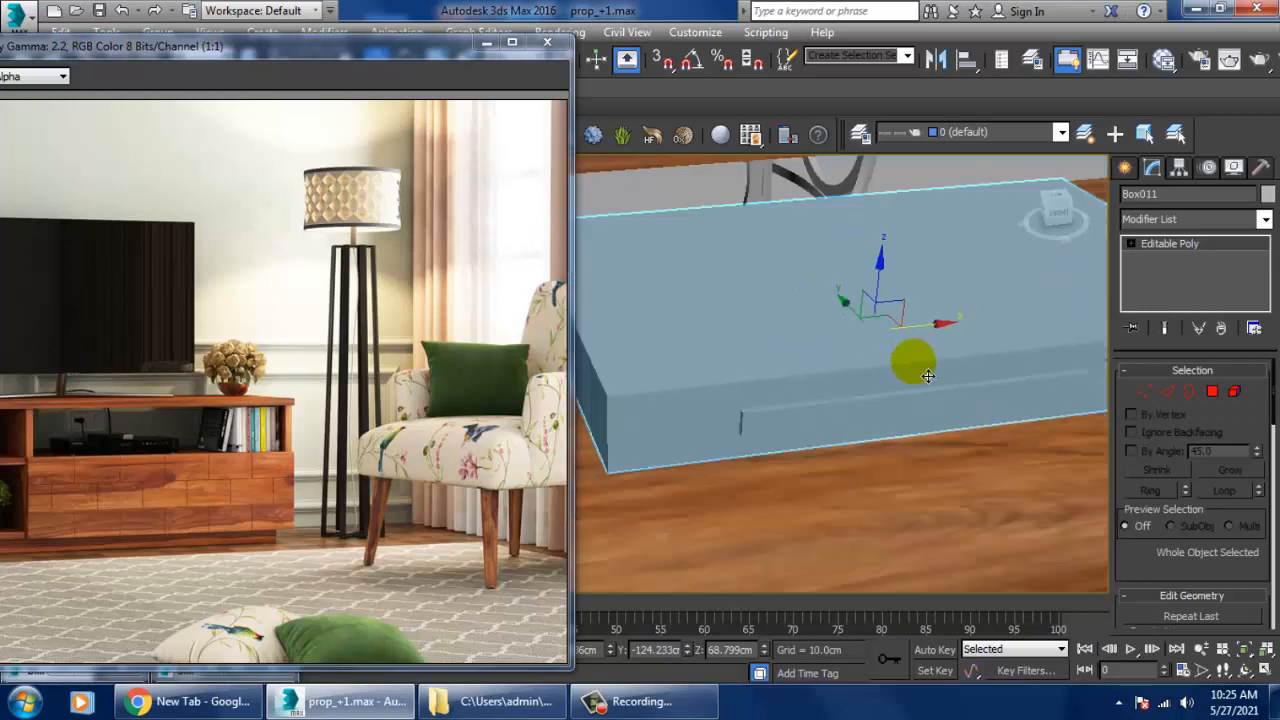
{"action": "key", "text": "m"}
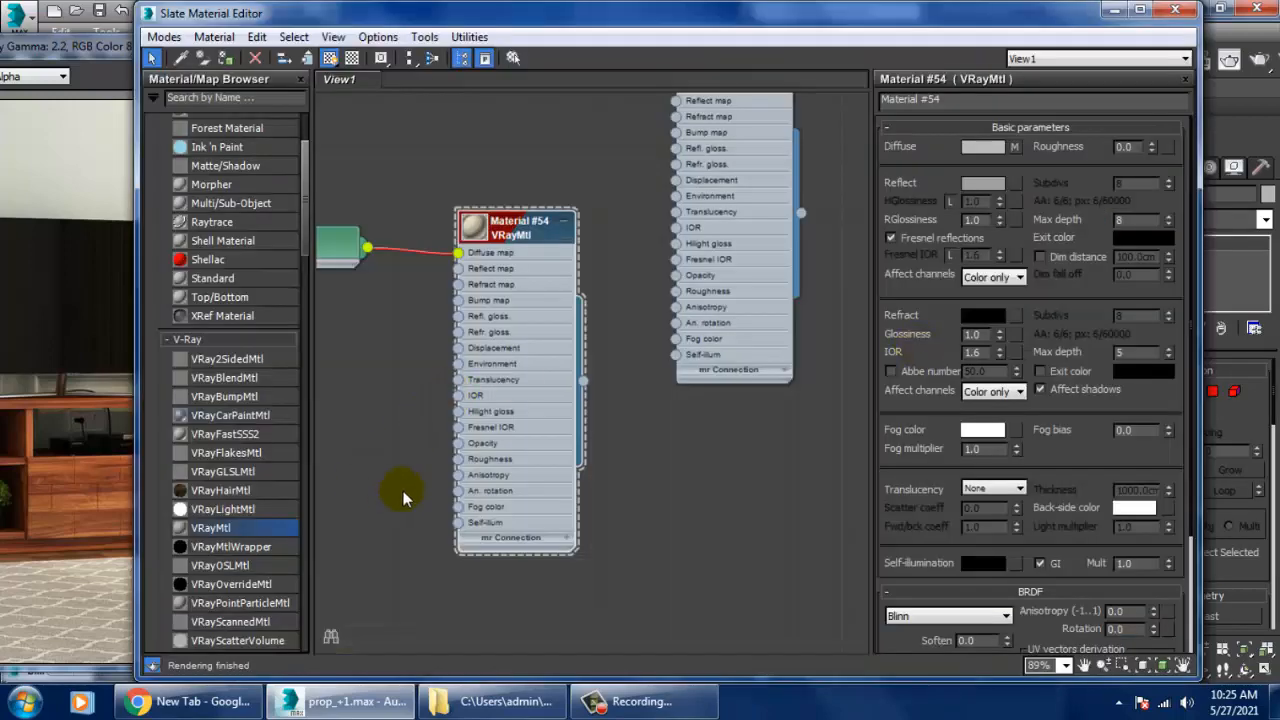
{"action": "middle_click_drag", "start_coordinate": [403, 492], "coordinate": [423, 345]}
{"action": "left_click_drag", "start_coordinate": [763, 377], "coordinate": [760, 372]}
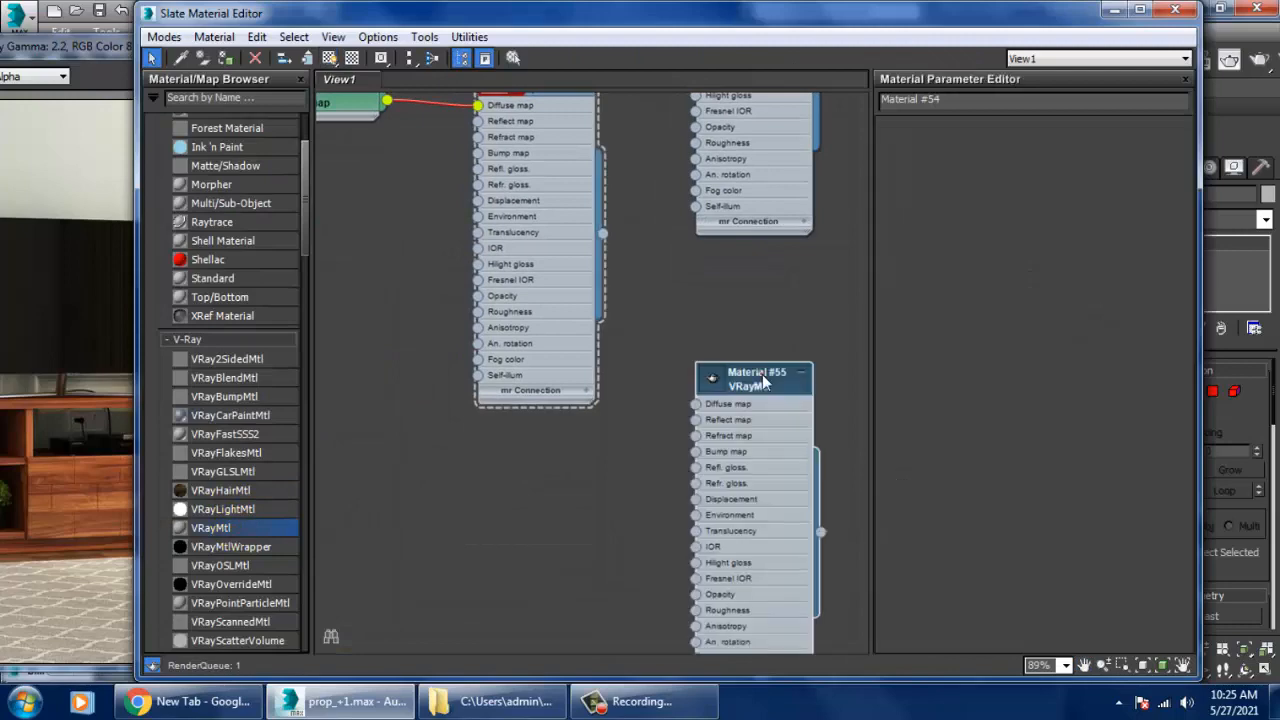
Step: Give the new VRayMtl a near-black diffuse colour, a mid-grey reflection and a roughness of 0.4
{"action": "left_click", "coordinate": [985, 148]}
{"action": "left_click_drag", "start_coordinate": [380, 190], "coordinate": [374, 257]}
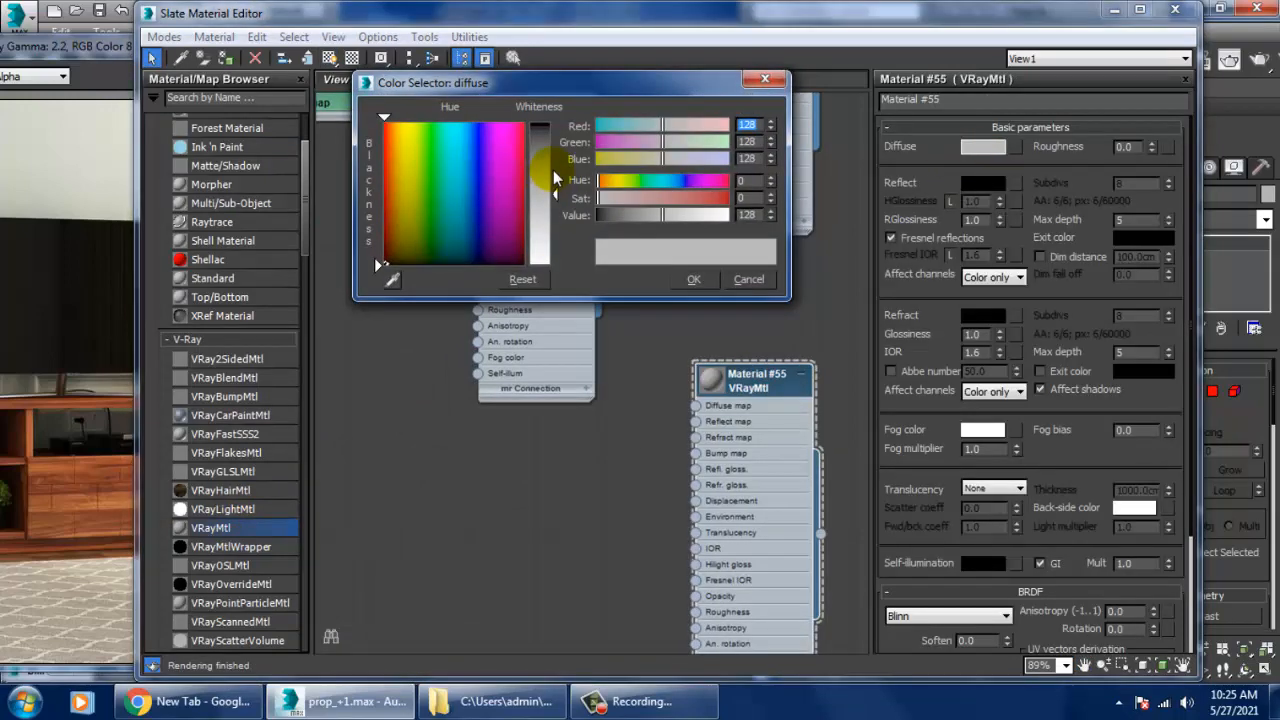
{"action": "left_click", "coordinate": [695, 280]}
{"action": "left_click", "coordinate": [982, 184]}
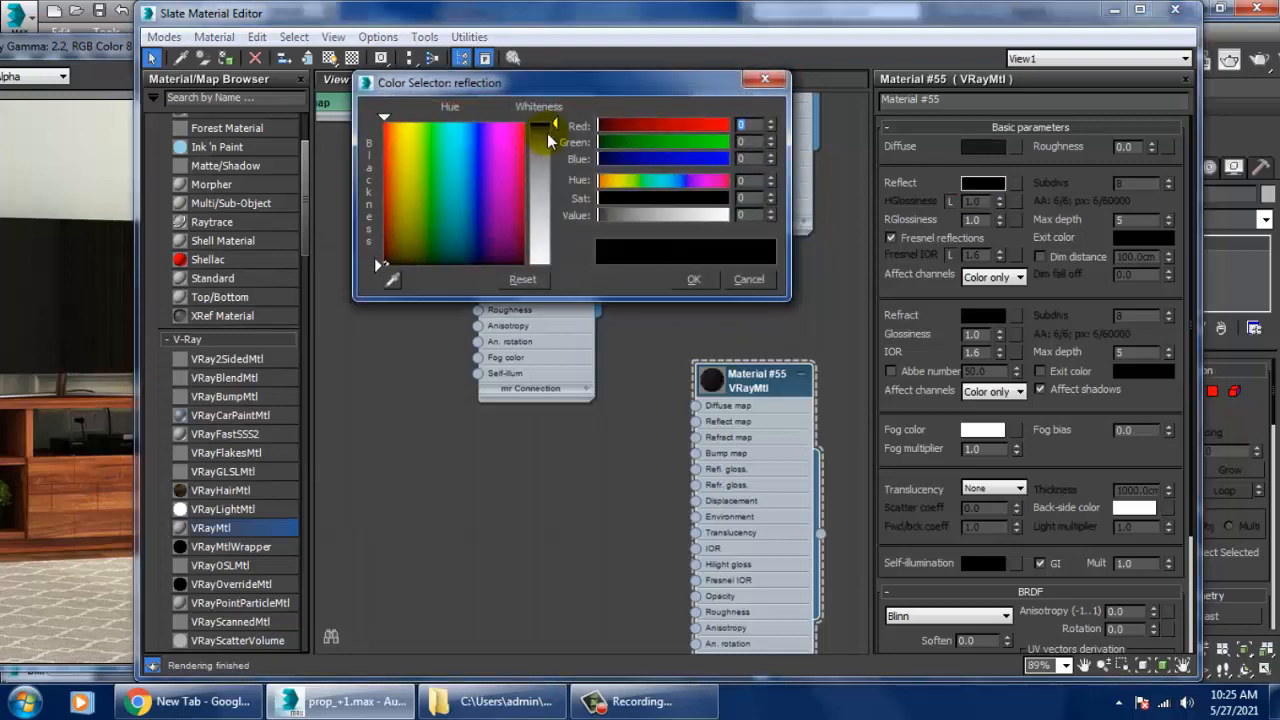
{"action": "left_click_drag", "start_coordinate": [547, 133], "coordinate": [550, 140]}
{"action": "left_click", "coordinate": [693, 279]}
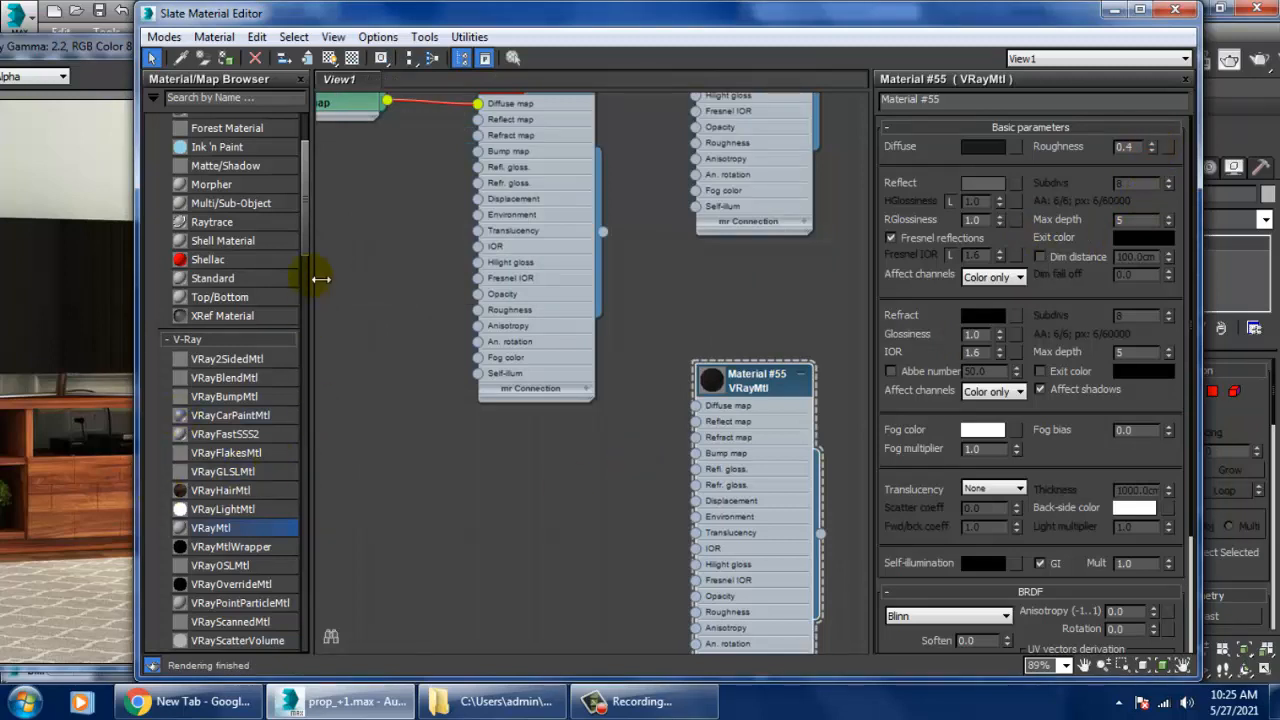
Step: Add a Noise map and connect it to the bump slot of the dark set-top box material
{"action": "scroll", "coordinate": [305, 255], "scroll_direction": "down", "scroll_amount": 5}
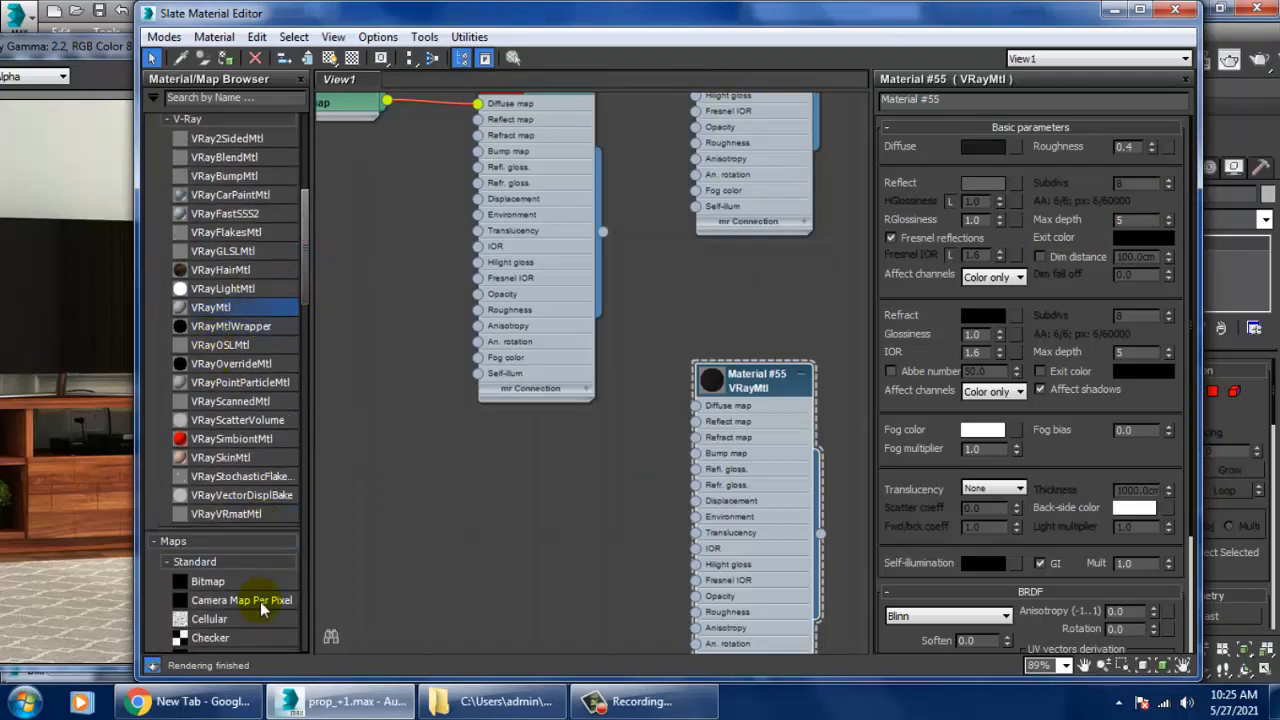
{"action": "left_click_drag", "start_coordinate": [307, 218], "coordinate": [309, 309]}
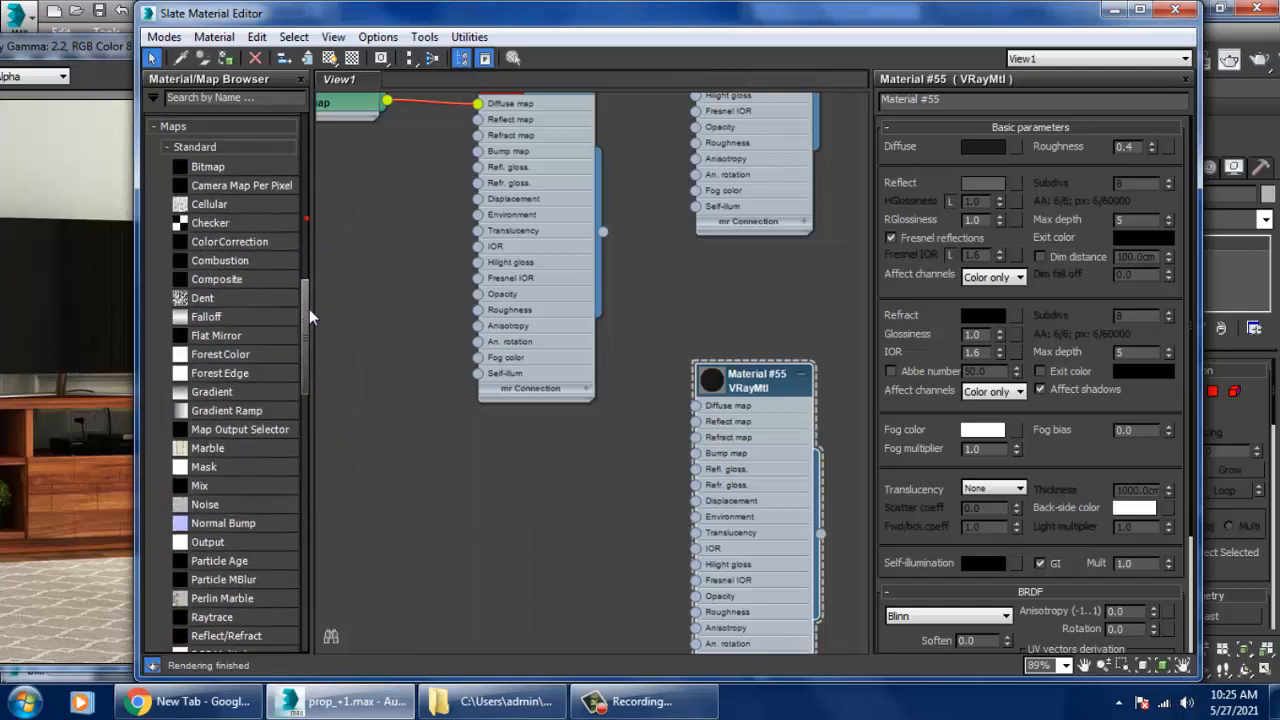
{"action": "left_click_drag", "start_coordinate": [597, 514], "coordinate": [500, 488]}
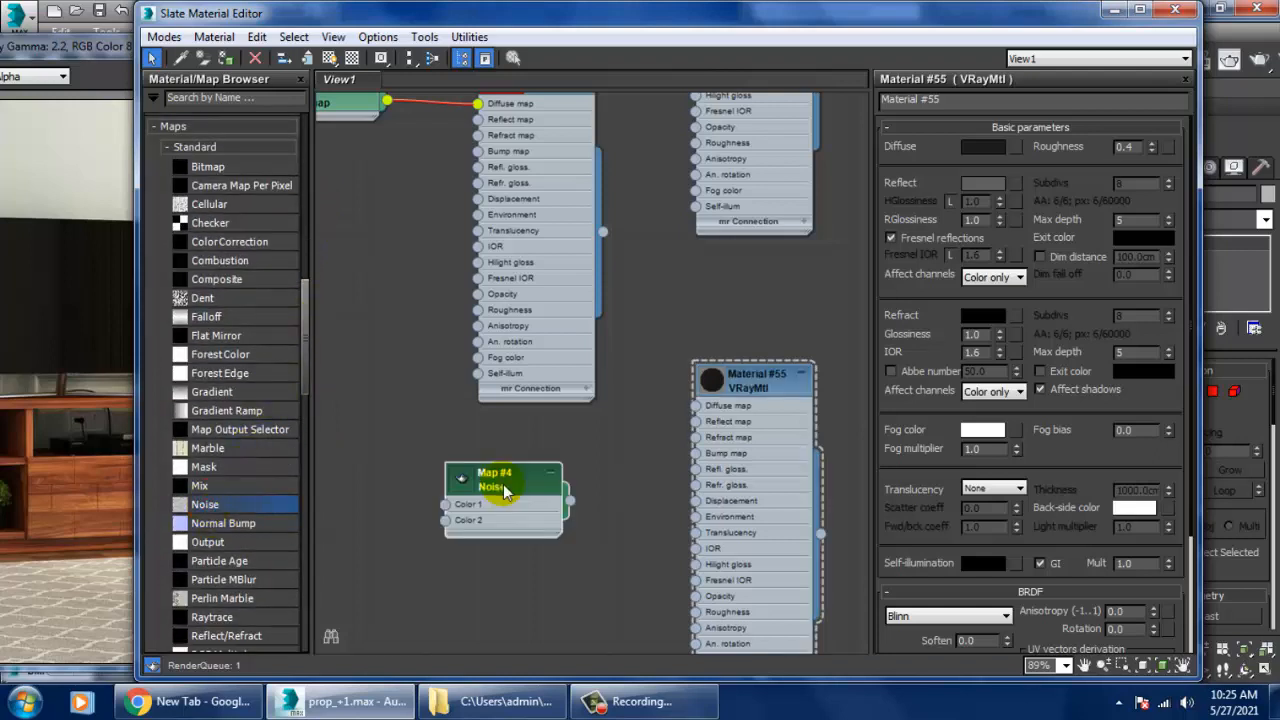
{"action": "double_click", "coordinate": [500, 484]}
{"action": "left_click_drag", "start_coordinate": [568, 510], "coordinate": [696, 452]}
{"action": "left_click", "coordinate": [711, 379]}
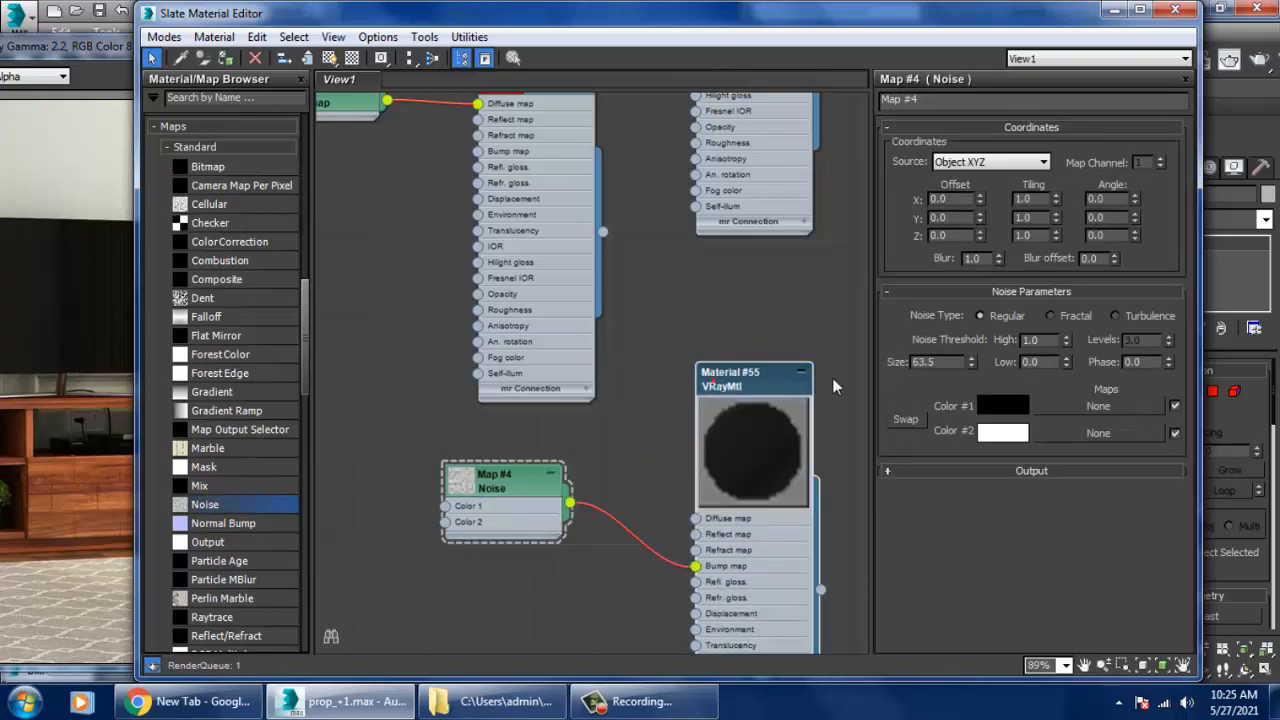
Step: Set the noise to Turbulence with size 0.2, then assign the dark material to the set-top box
{"action": "left_click", "coordinate": [1131, 320]}
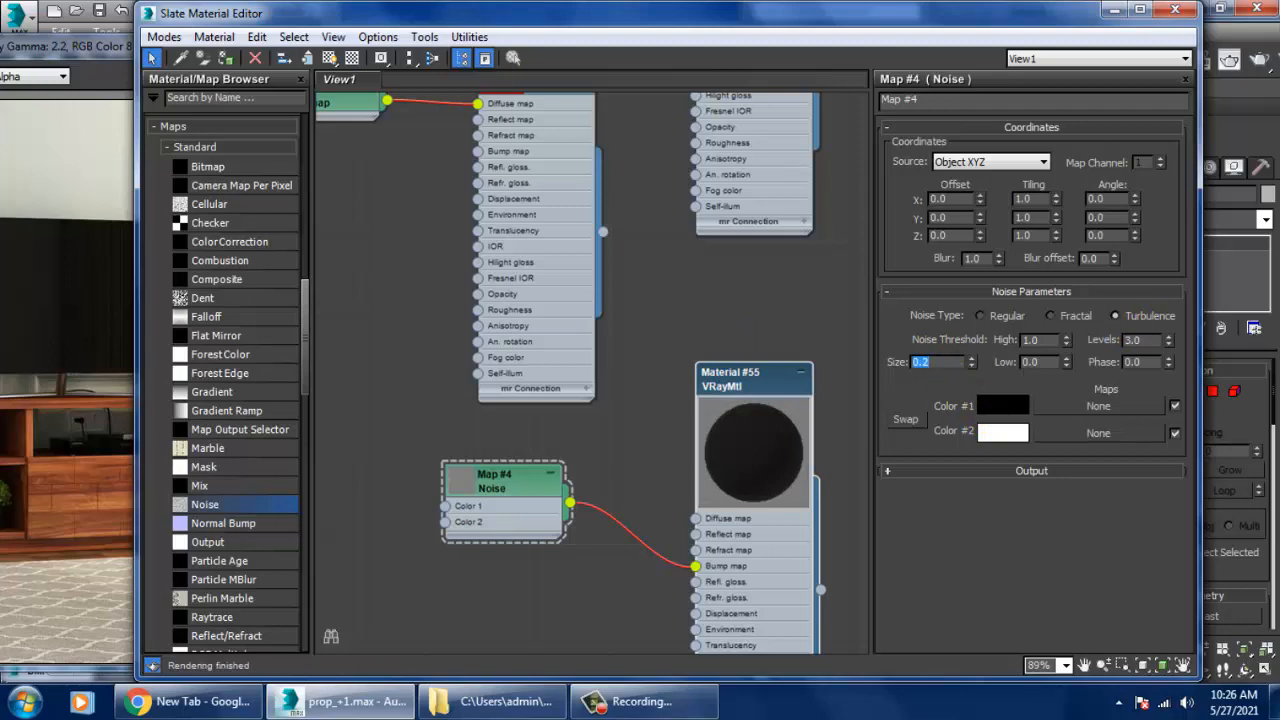
{"action": "left_click", "coordinate": [222, 58]}
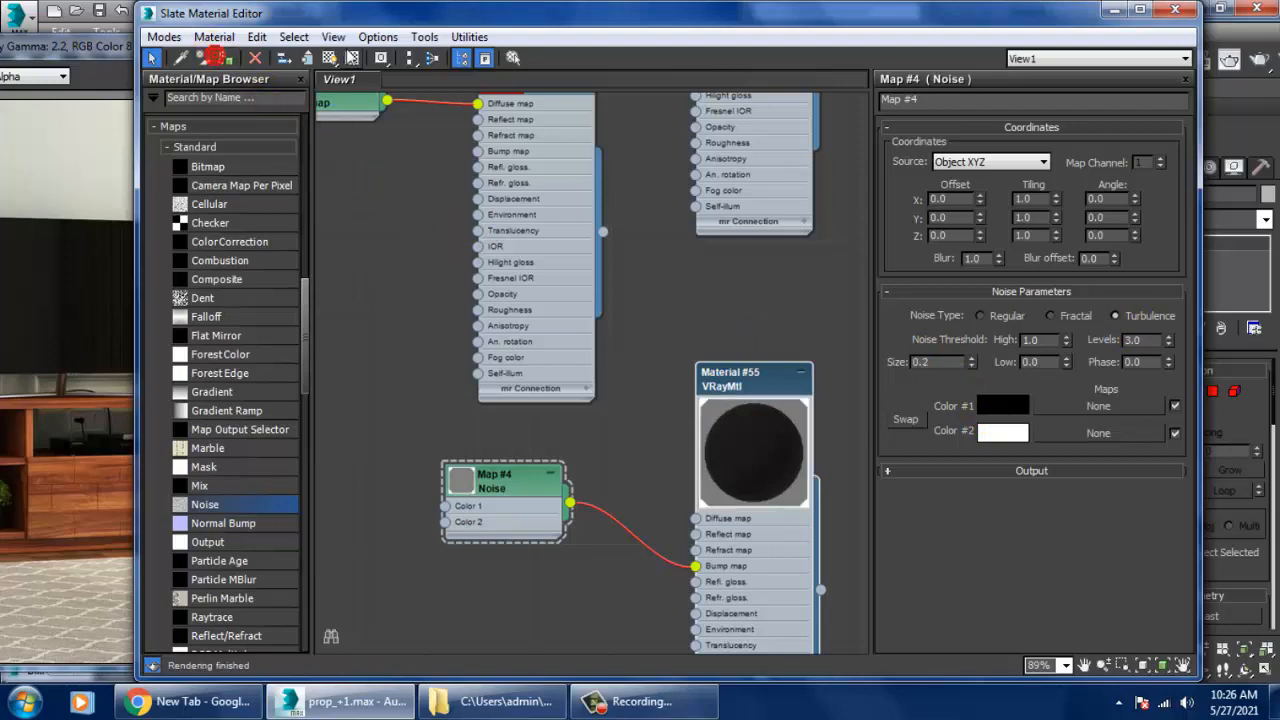
{"action": "left_click", "coordinate": [1114, 10]}
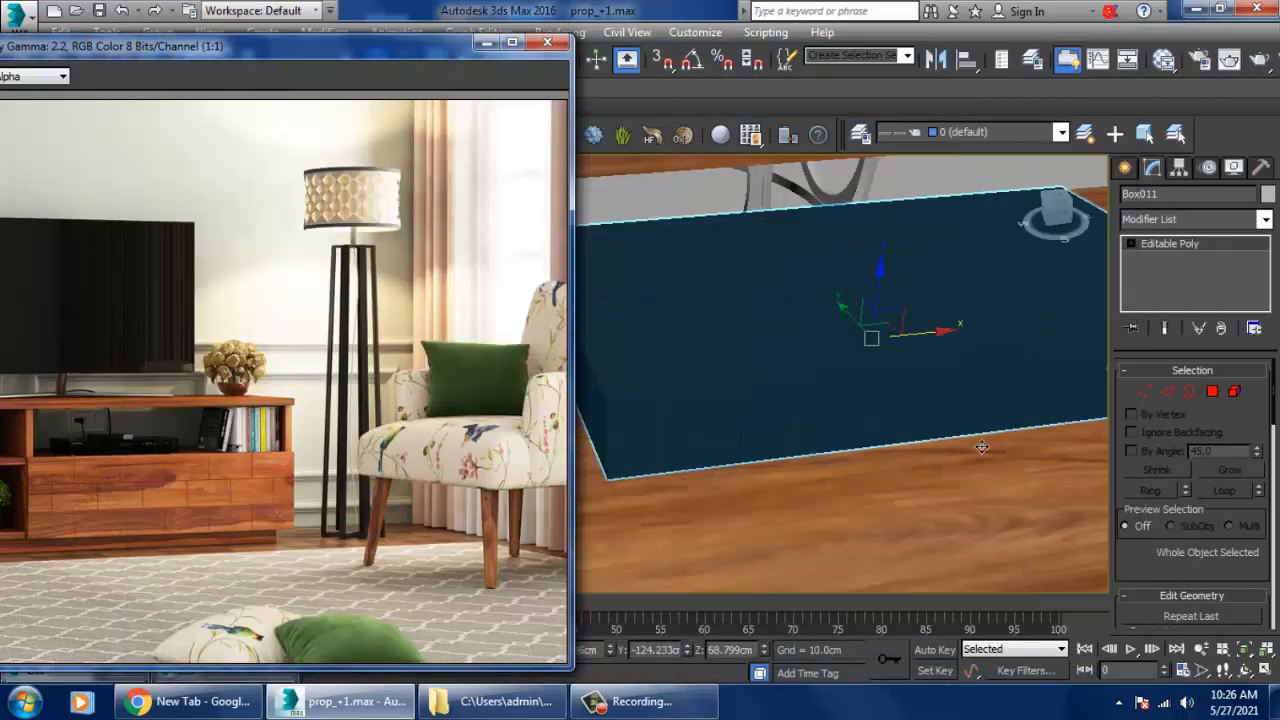
Step: Assign the existing glossy light-grey Material #29 to the four round buttons on the set-top box's front
{"action": "scroll", "coordinate": [877, 370], "scroll_direction": "down", "scroll_amount": 6}
{"action": "left_click", "coordinate": [925, 318]}
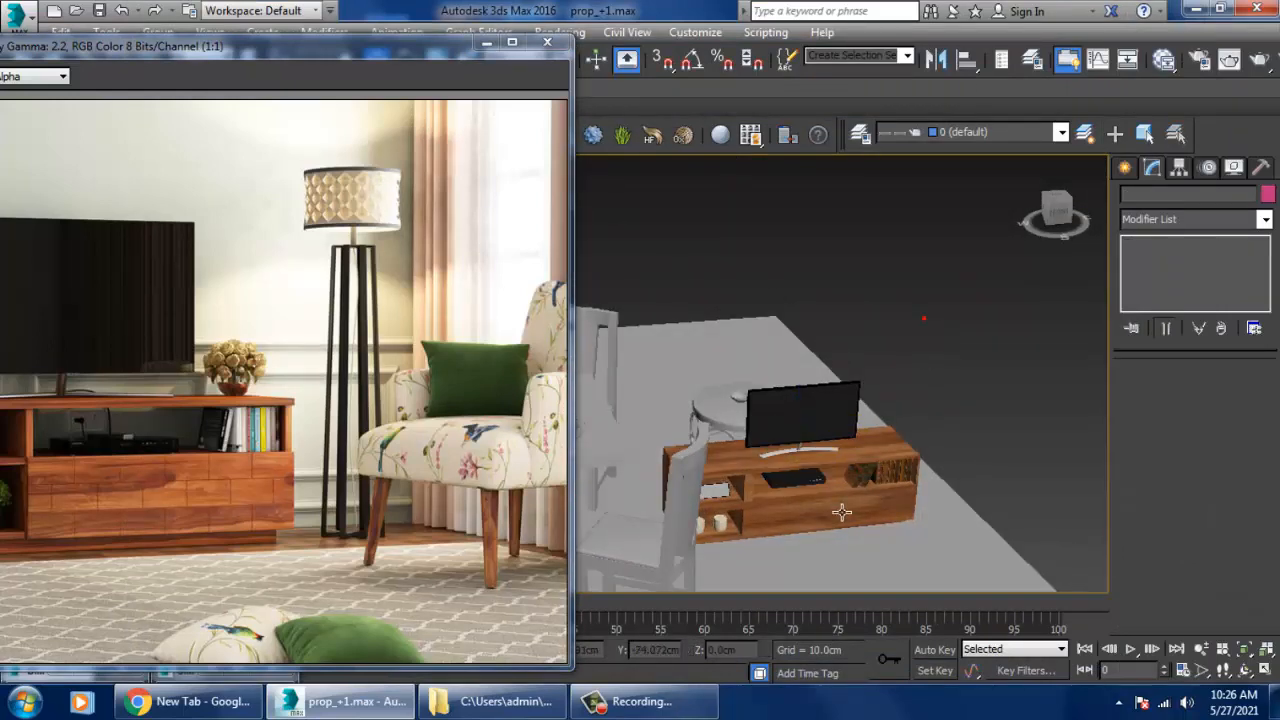
{"action": "scroll", "coordinate": [832, 455], "scroll_direction": "up", "scroll_amount": 4}
{"action": "scroll", "coordinate": [832, 455], "scroll_direction": "up", "scroll_amount": 5}
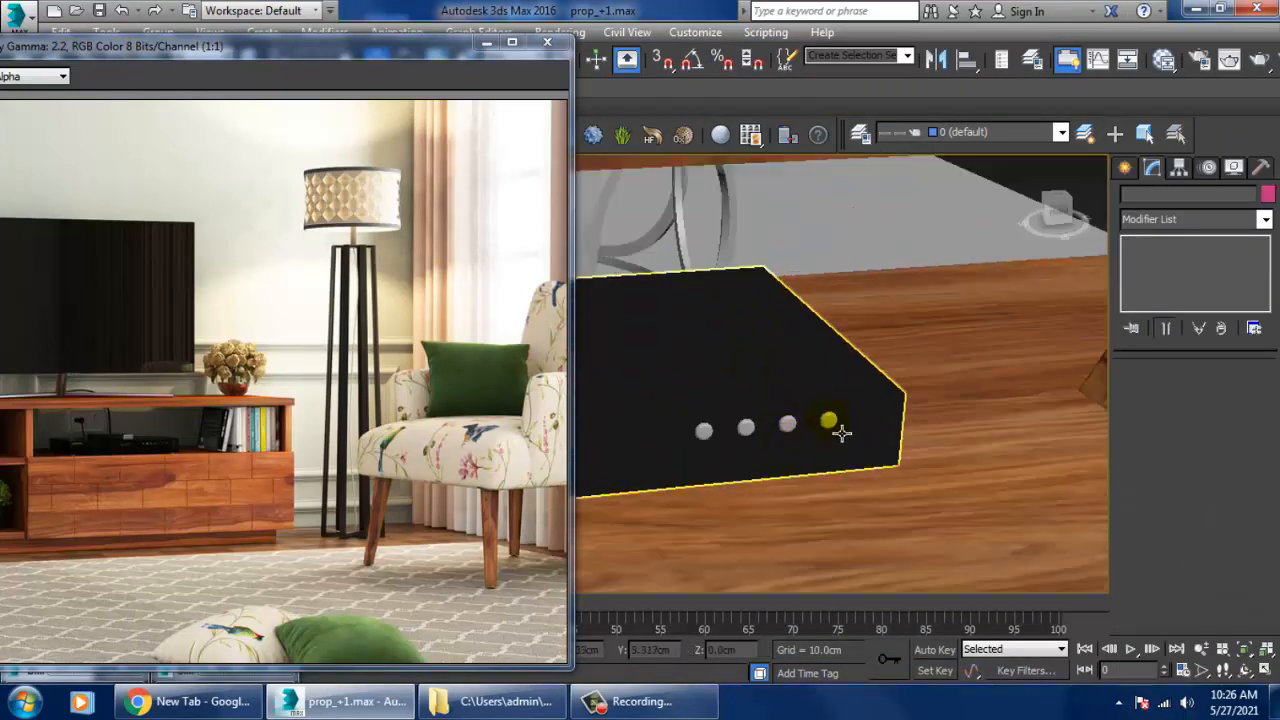
{"action": "left_click", "coordinate": [829, 422]}
{"action": "left_click", "coordinate": [792, 426], "text": "ctrl"}
{"action": "left_click", "coordinate": [746, 428], "text": "ctrl"}
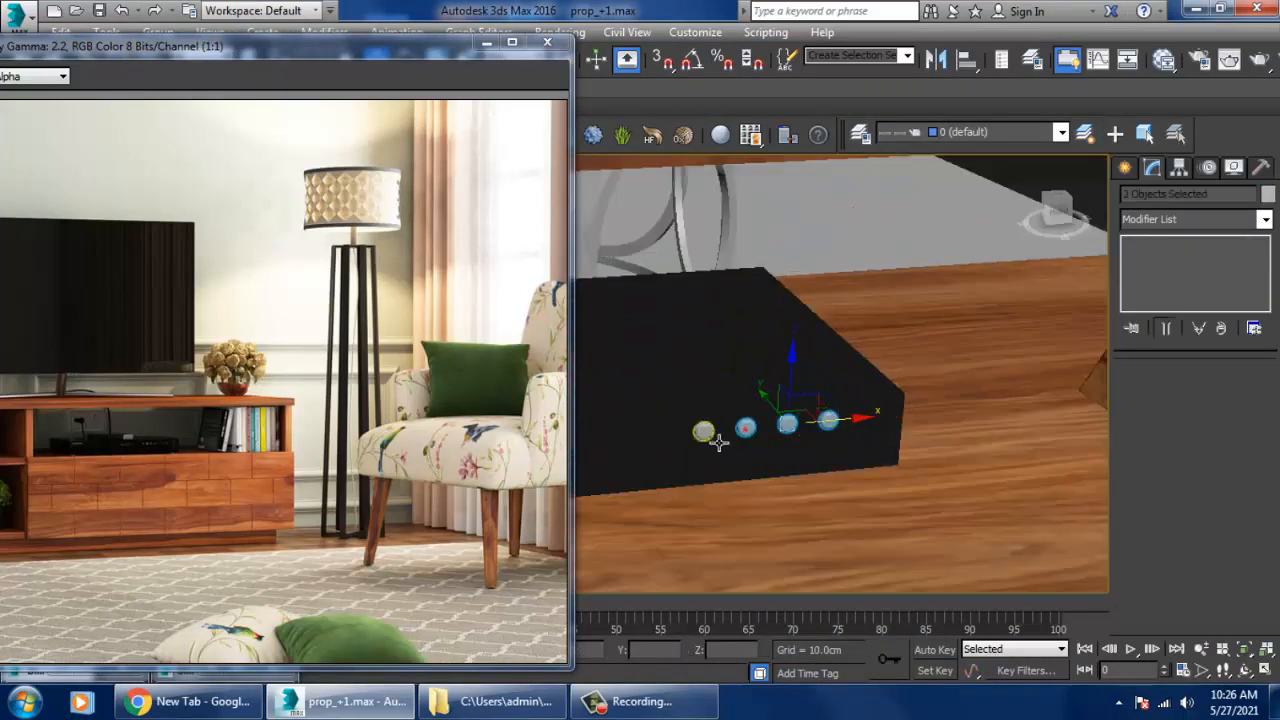
{"action": "middle_click_drag", "start_coordinate": [784, 412], "coordinate": [842, 406]}
{"action": "scroll", "coordinate": [838, 408], "scroll_direction": "down", "scroll_amount": 3}
{"action": "key", "text": "m"}
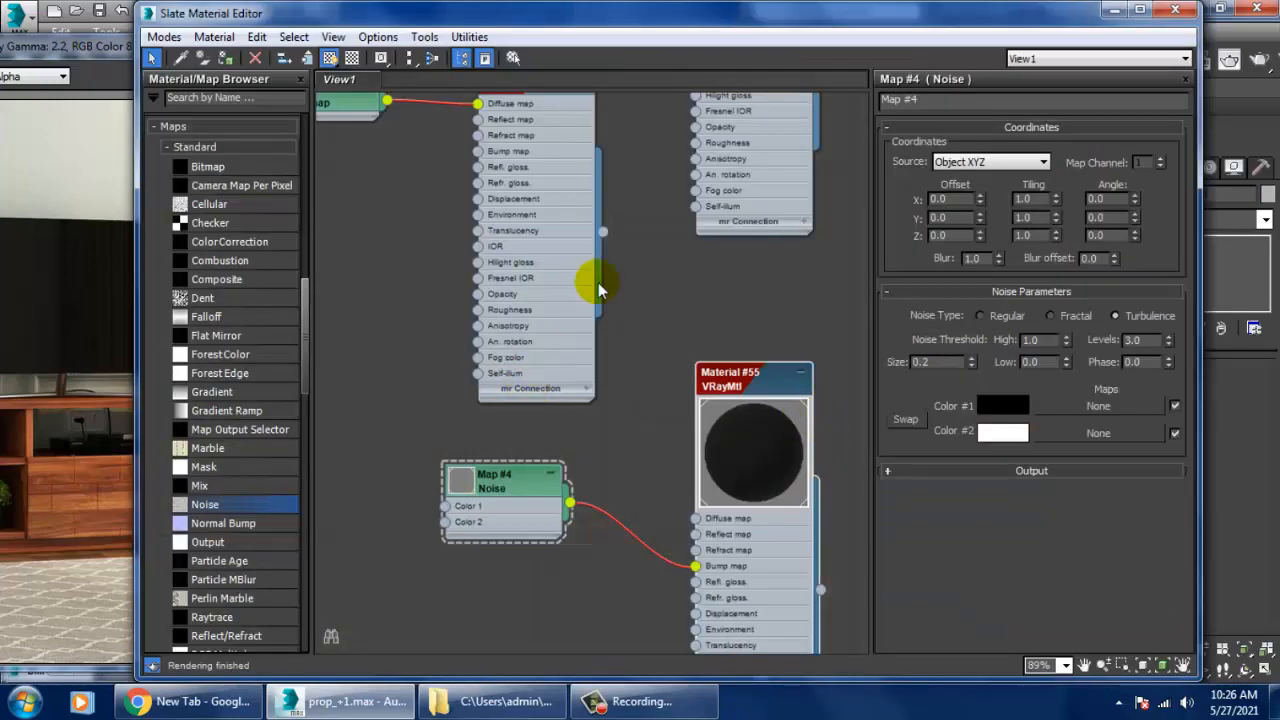
{"action": "mouse_move", "coordinate": [600, 286]}
{"action": "middle_mouse_down"}
{"action": "mouse_move", "coordinate": [663, 326]}
{"action": "mouse_move", "coordinate": [667, 361]}
{"action": "middle_mouse_up"}
{"action": "middle_click_drag", "start_coordinate": [648, 274], "coordinate": [653, 436]}
{"action": "middle_click_drag", "start_coordinate": [700, 140], "coordinate": [672, 390]}
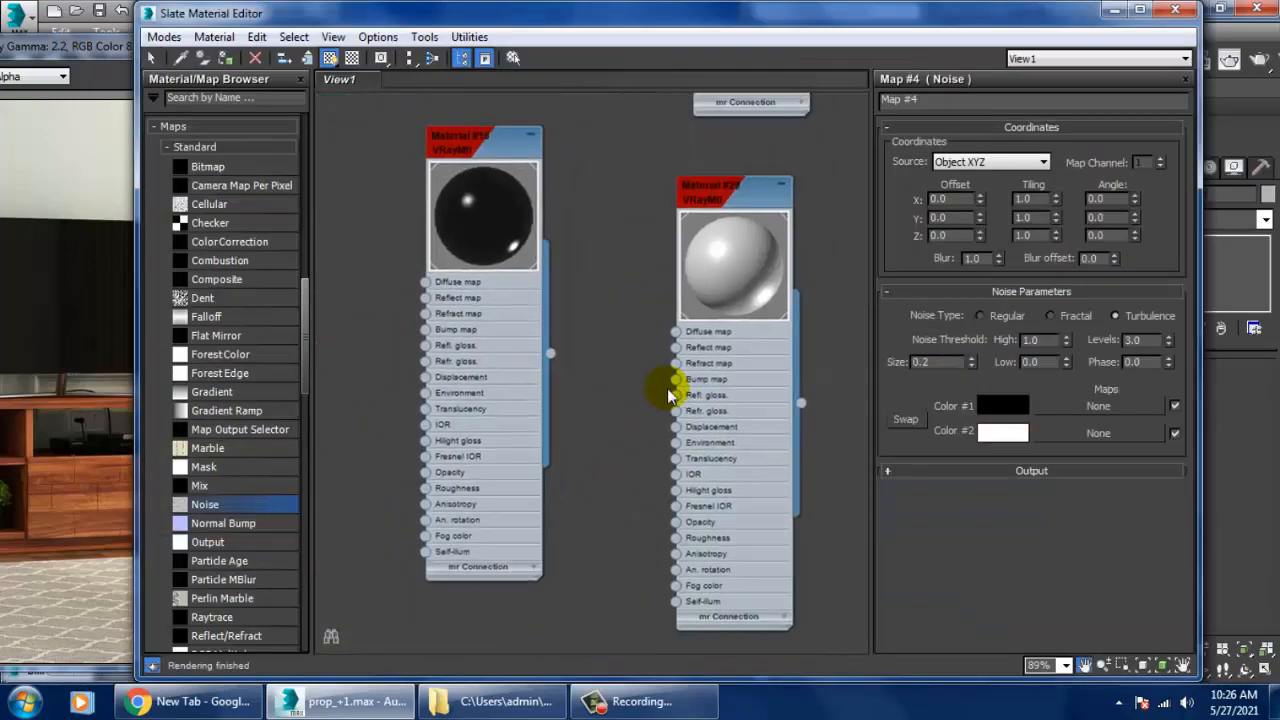
{"action": "left_click", "coordinate": [738, 207]}
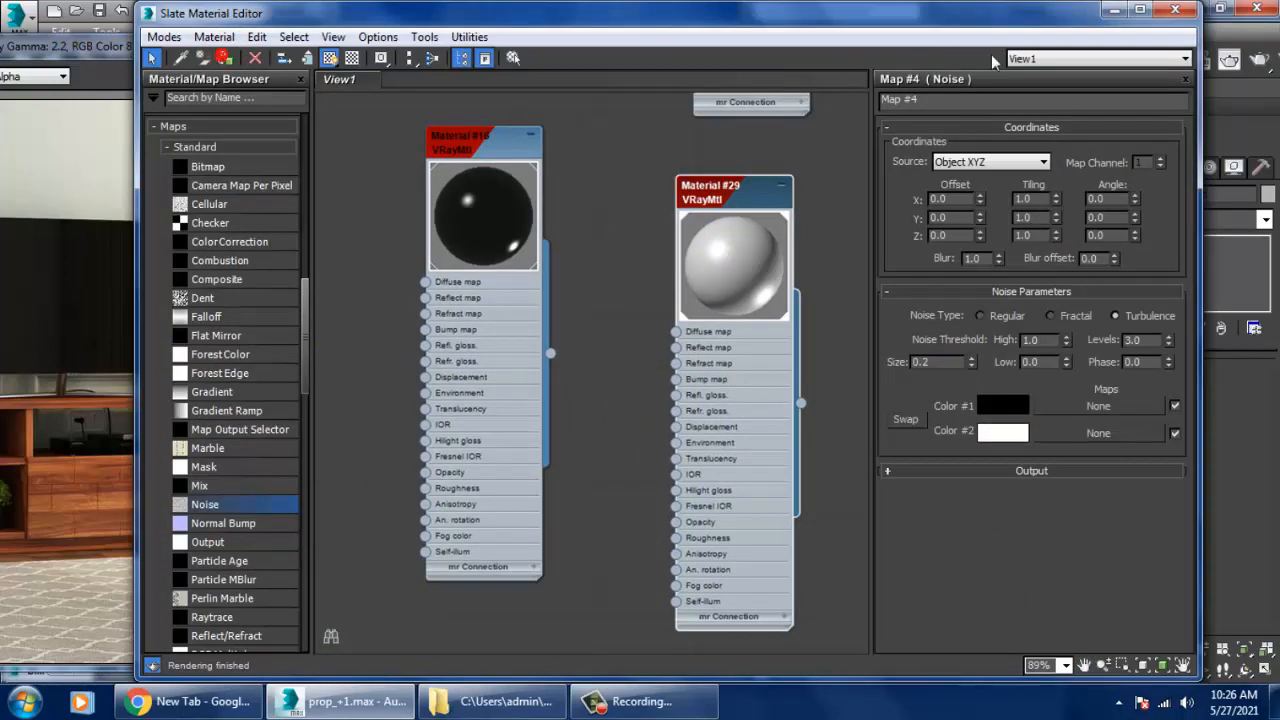
{"action": "left_click", "coordinate": [1114, 11]}
Step: Examine the TV cabinet, its books, set-top box and cups for props that still need a material
{"action": "scroll", "coordinate": [1024, 300], "scroll_direction": "down", "scroll_amount": 5}
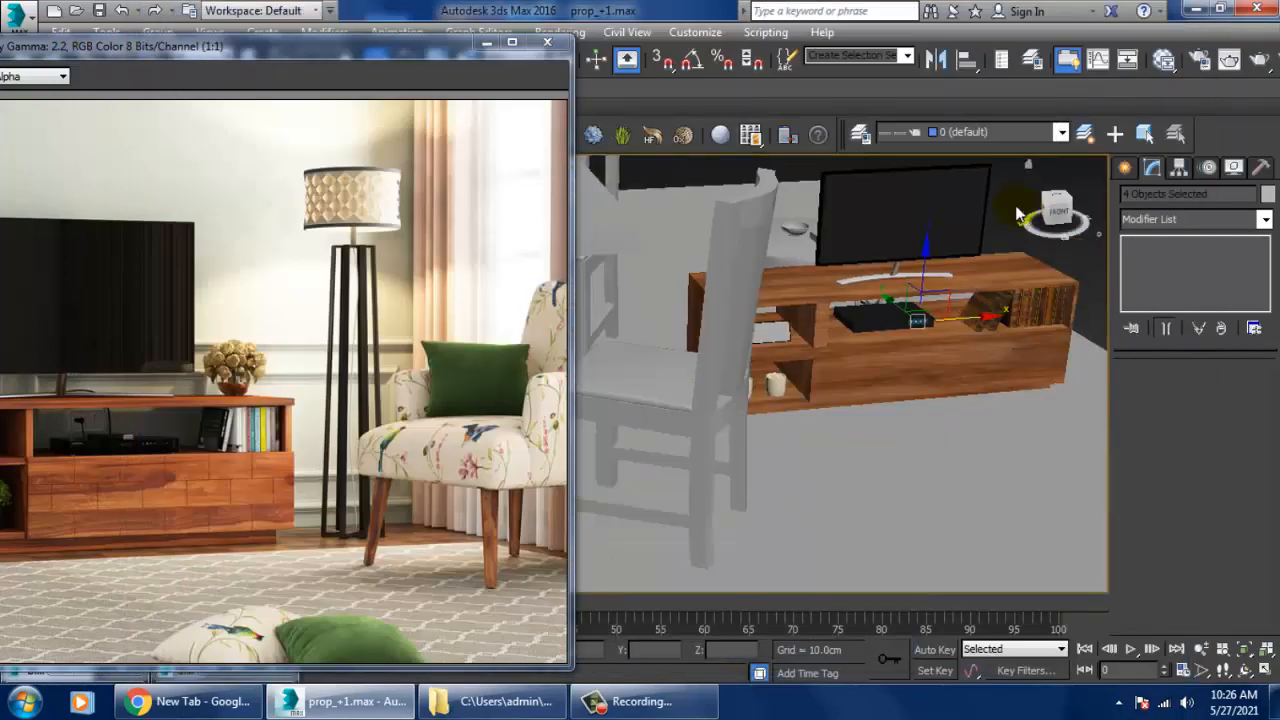
{"action": "middle_click_drag", "start_coordinate": [1016, 213], "coordinate": [935, 270], "text": "alt"}
{"action": "middle_click_drag", "start_coordinate": [935, 270], "coordinate": [966, 409]}
{"action": "scroll", "coordinate": [915, 385], "scroll_direction": "down", "scroll_amount": 5}
{"action": "left_click", "coordinate": [913, 273]}
{"action": "scroll", "coordinate": [924, 428], "scroll_direction": "up", "scroll_amount": 5}
{"action": "scroll", "coordinate": [962, 411], "scroll_direction": "up", "scroll_amount": 4}
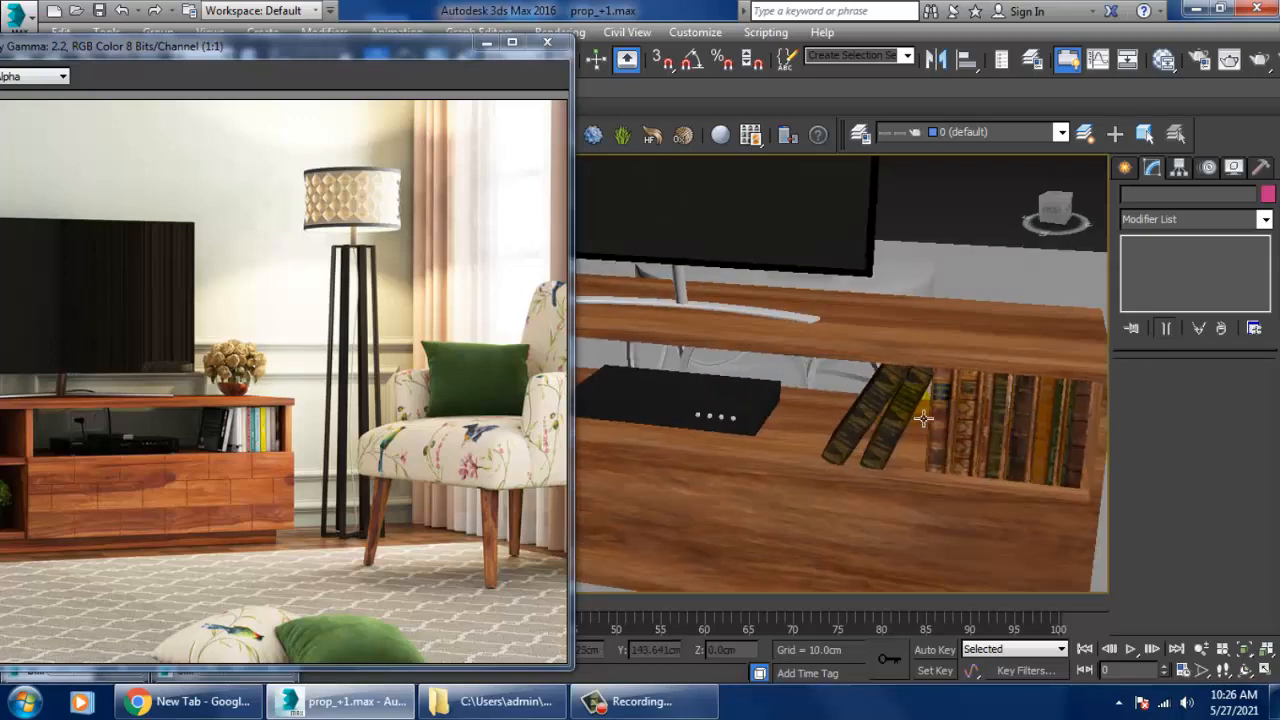
{"action": "scroll", "coordinate": [924, 418], "scroll_direction": "down", "scroll_amount": 5}
{"action": "middle_click_drag", "start_coordinate": [1000, 360], "coordinate": [952, 392], "text": "alt"}
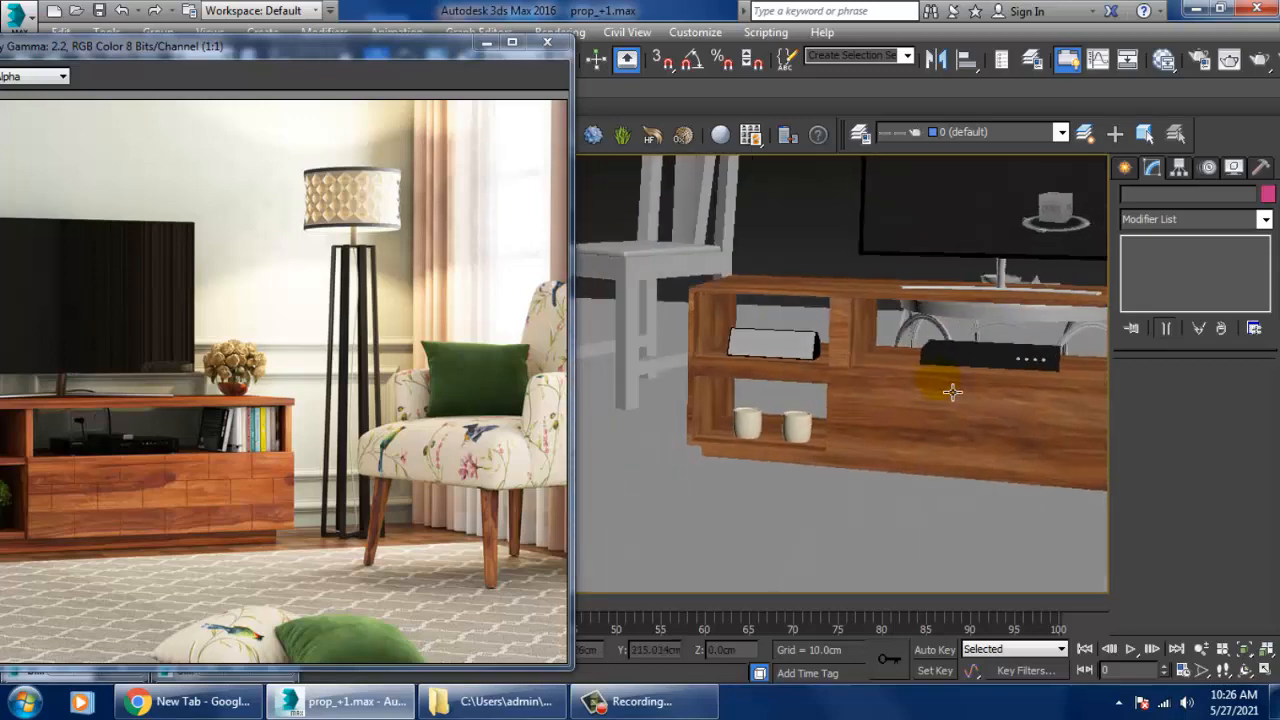
{"action": "left_click", "coordinate": [712, 299]}
Step: Put the living room reference away and place the dining set reference image beside the viewport
{"action": "left_click", "coordinate": [486, 44]}
{"action": "scroll", "coordinate": [343, 323], "scroll_direction": "up", "scroll_amount": 2}
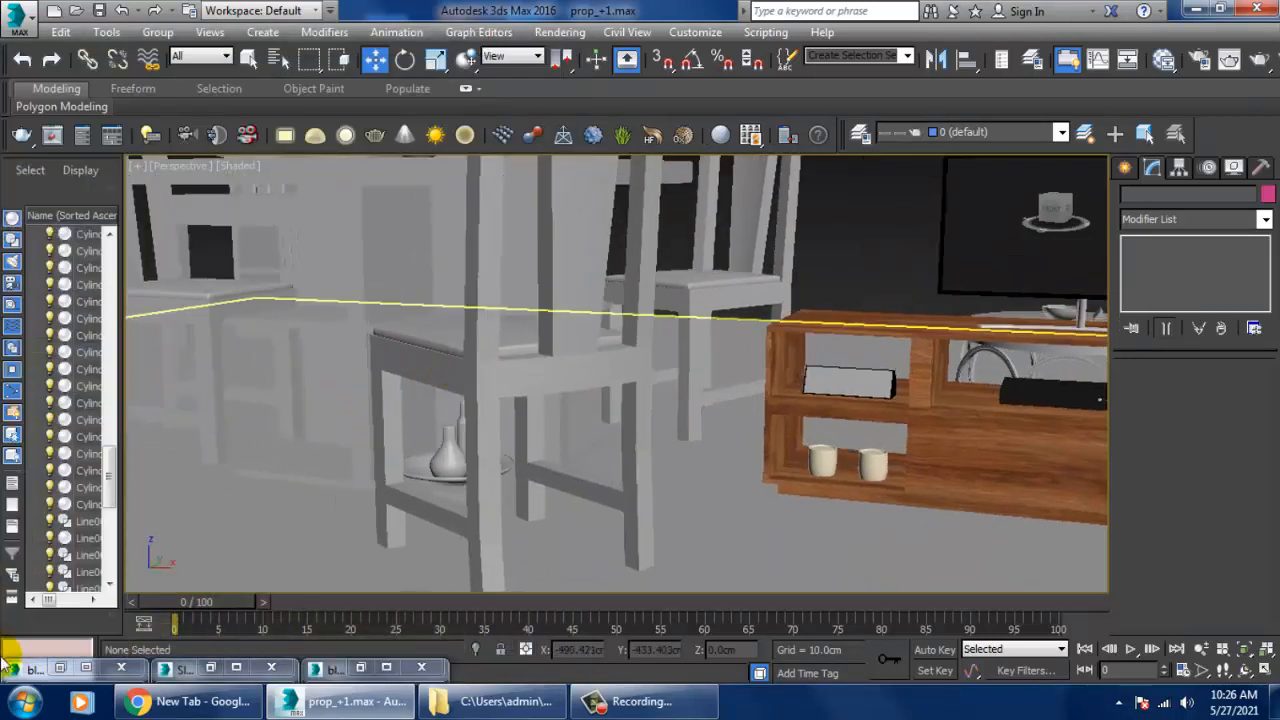
{"action": "left_click", "coordinate": [59, 668]}
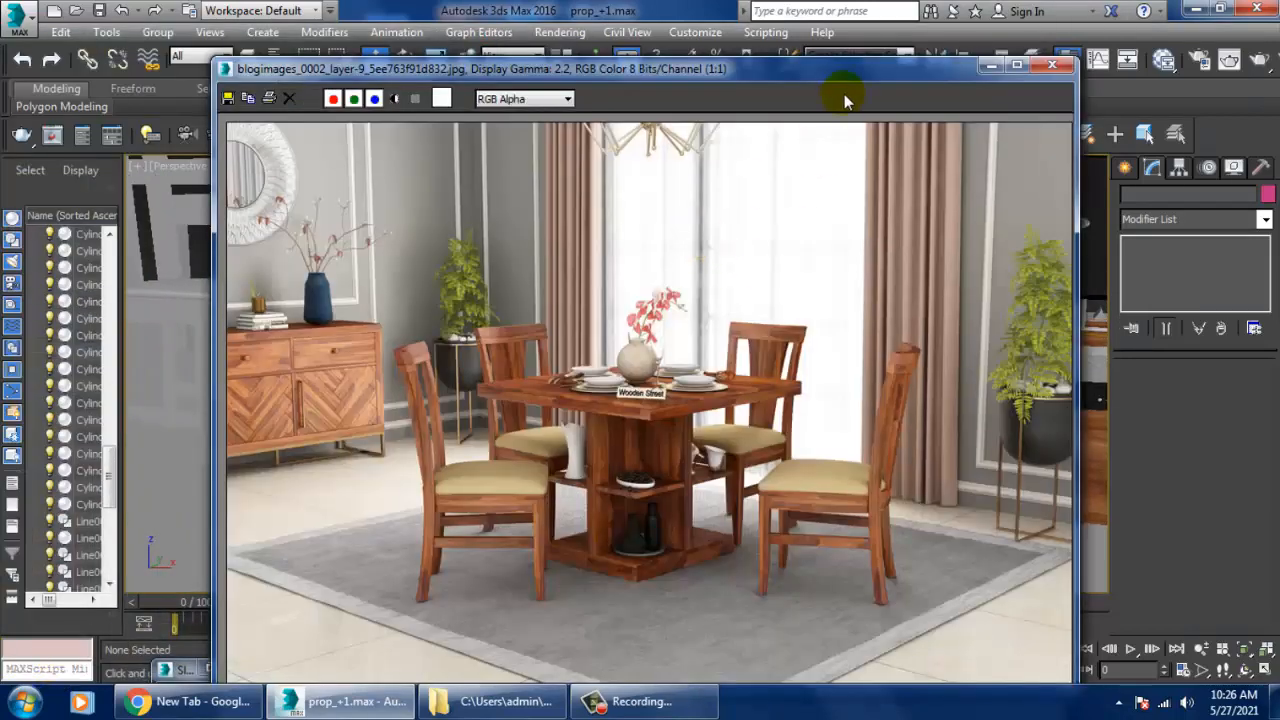
{"action": "left_click_drag", "start_coordinate": [859, 74], "coordinate": [336, 80]}
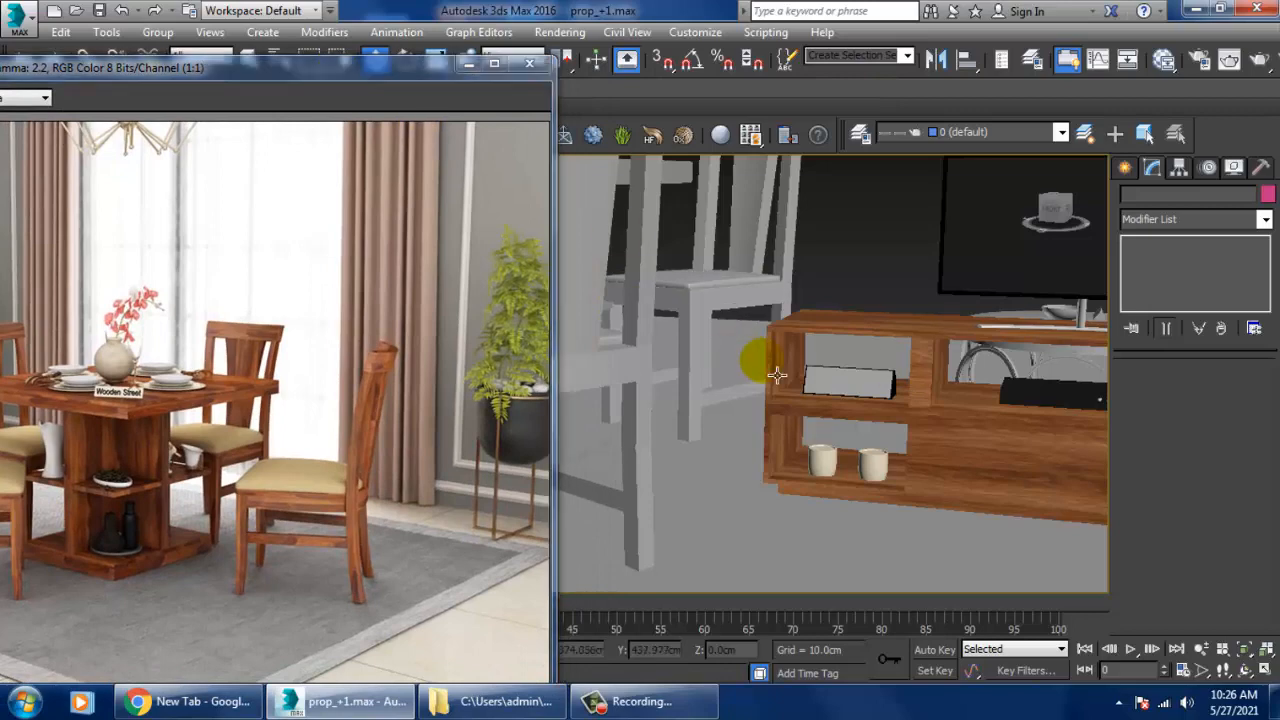
Step: Assign the existing "wood" material to the frame of the dining chair beside the TV cabinet
{"action": "scroll", "coordinate": [1030, 348], "scroll_direction": "up", "scroll_amount": 3}
{"action": "scroll", "coordinate": [1030, 348], "scroll_direction": "down", "scroll_amount": 4}
{"action": "middle_click_drag", "start_coordinate": [953, 374], "coordinate": [902, 384], "text": "alt"}
{"action": "scroll", "coordinate": [822, 411], "scroll_direction": "up", "scroll_amount": 2}
{"action": "left_click", "coordinate": [775, 399]}
{"action": "scroll", "coordinate": [840, 370], "scroll_direction": "up", "scroll_amount": 5}
{"action": "middle_click_drag", "start_coordinate": [831, 357], "coordinate": [866, 354], "text": "alt"}
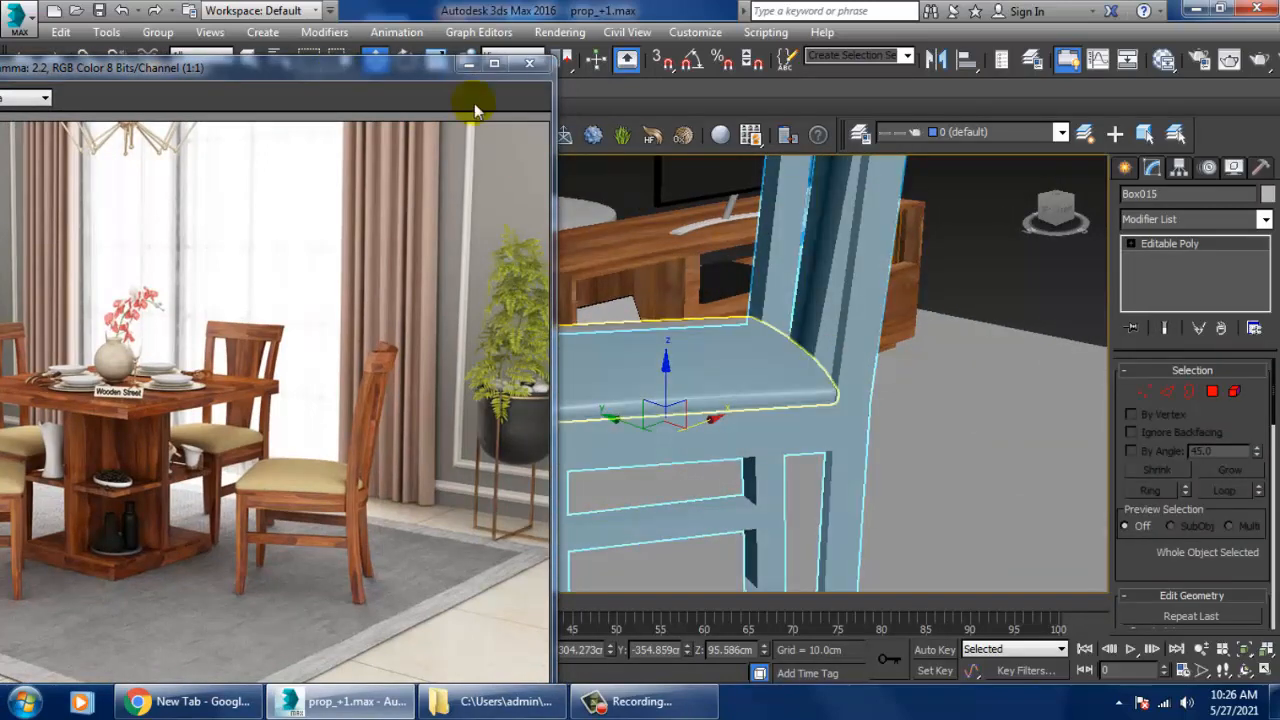
{"action": "middle_click_drag", "start_coordinate": [692, 280], "coordinate": [814, 302], "text": "alt"}
{"action": "key", "text": "m"}
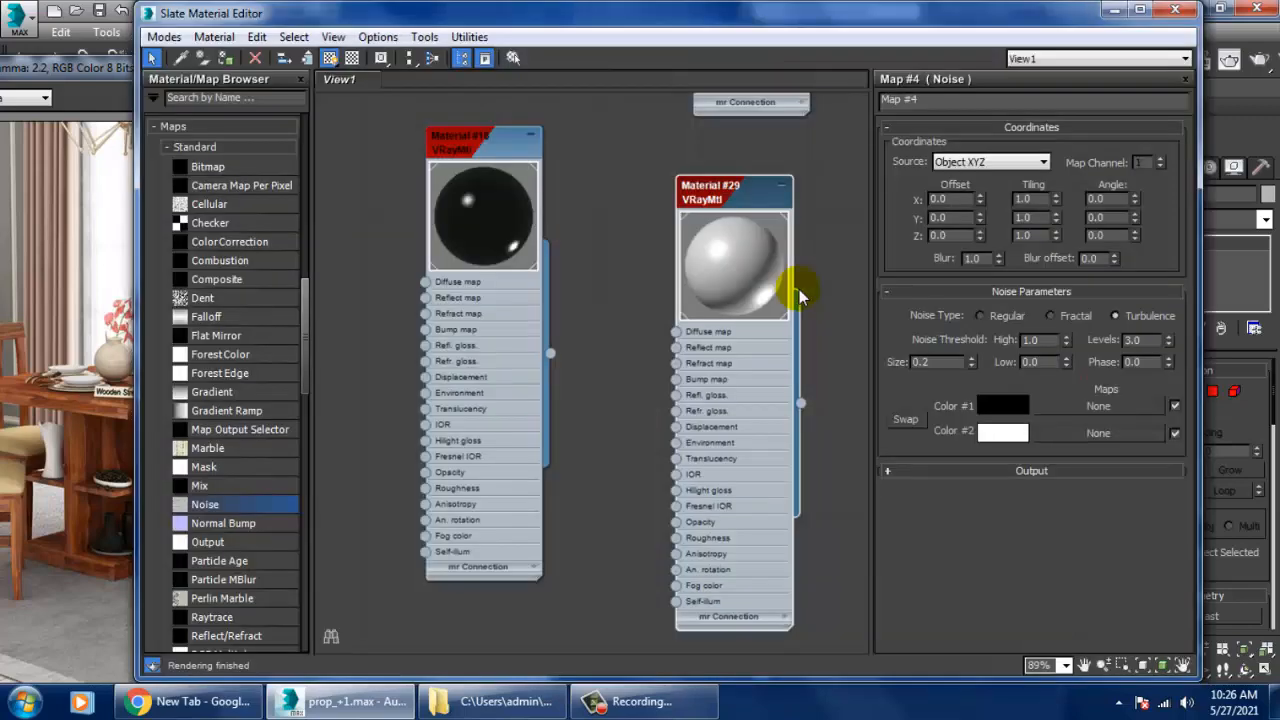
{"action": "scroll", "coordinate": [749, 429], "scroll_direction": "down", "scroll_amount": 4}
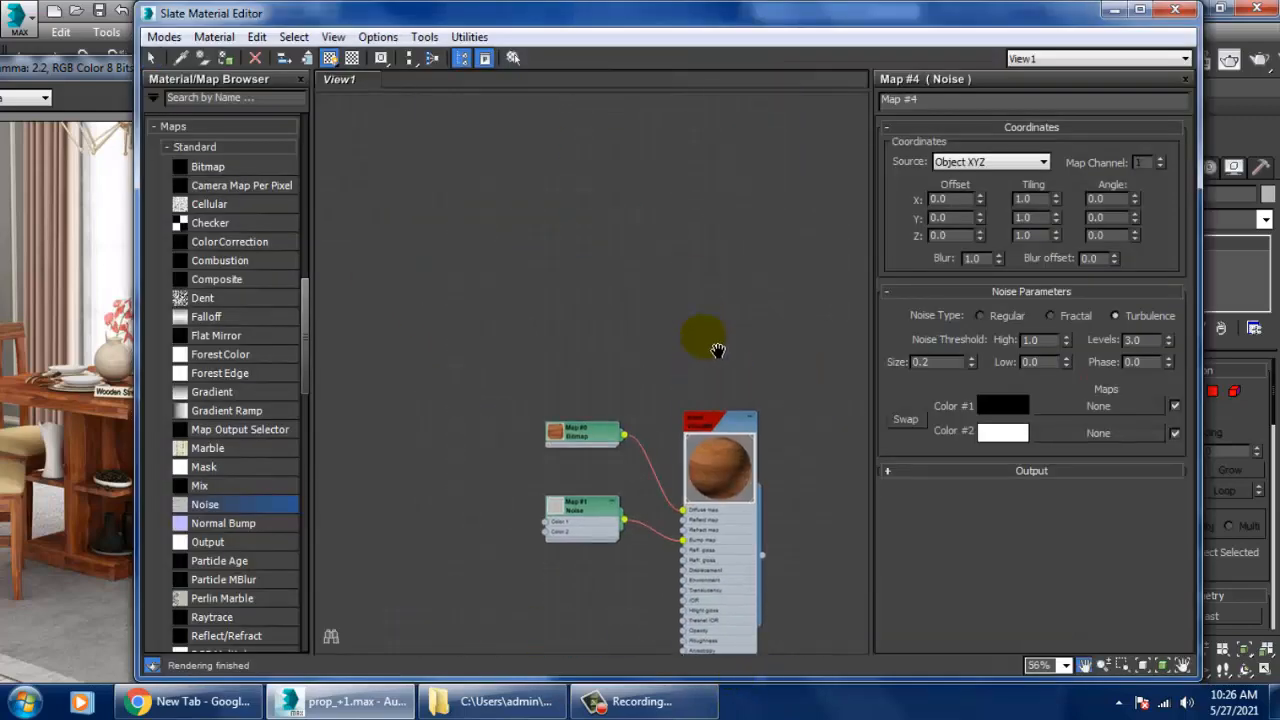
{"action": "double_click", "coordinate": [718, 440]}
{"action": "left_click", "coordinate": [227, 56]}
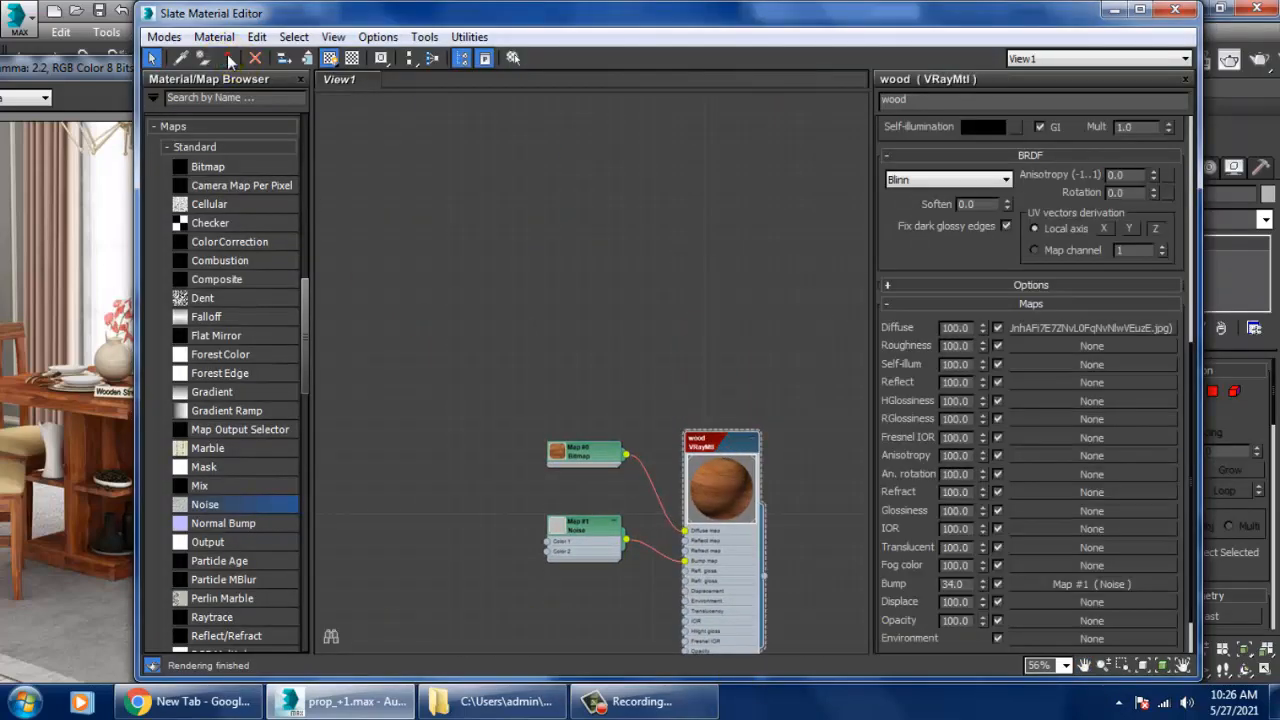
{"action": "left_click", "coordinate": [1114, 10]}
Step: Add a UVW Map modifier with Box mapping to the frame of the dining chair beside the TV cabinet
{"action": "scroll", "coordinate": [950, 383], "scroll_direction": "down", "scroll_amount": 4}
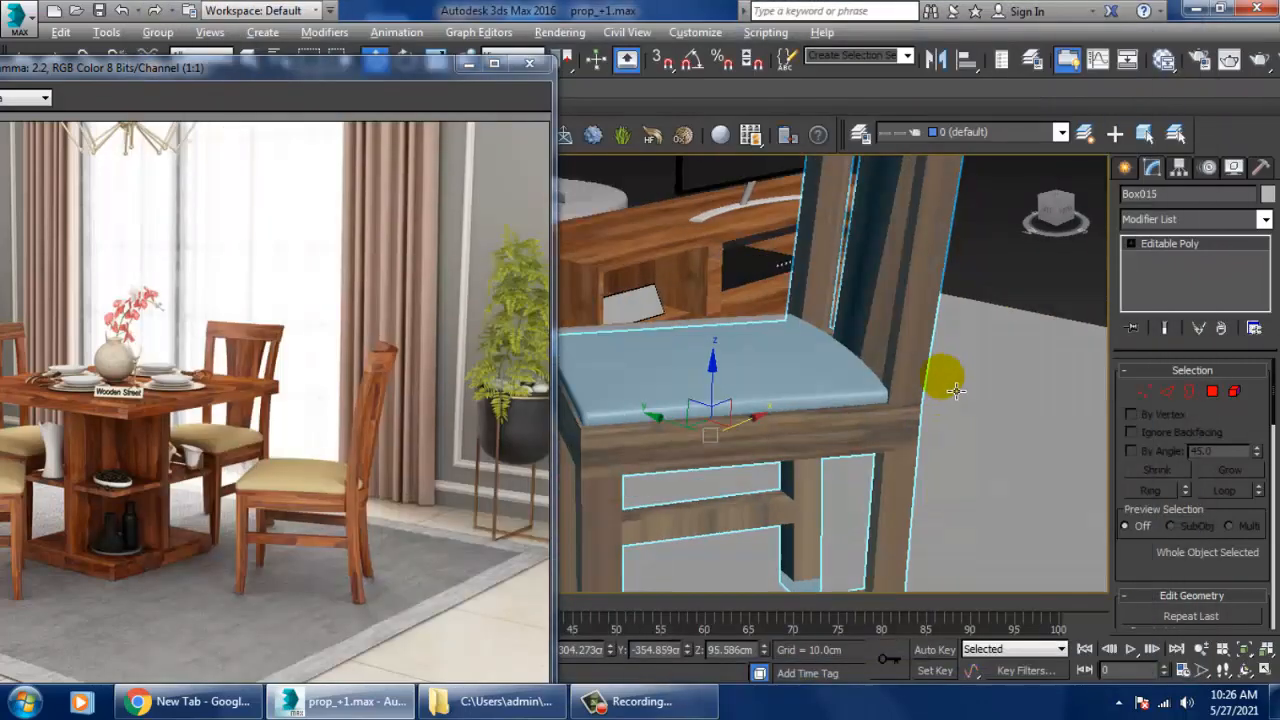
{"action": "middle_click_drag", "start_coordinate": [950, 383], "coordinate": [988, 368], "text": "alt"}
{"action": "middle_click_drag", "start_coordinate": [988, 368], "coordinate": [973, 390]}
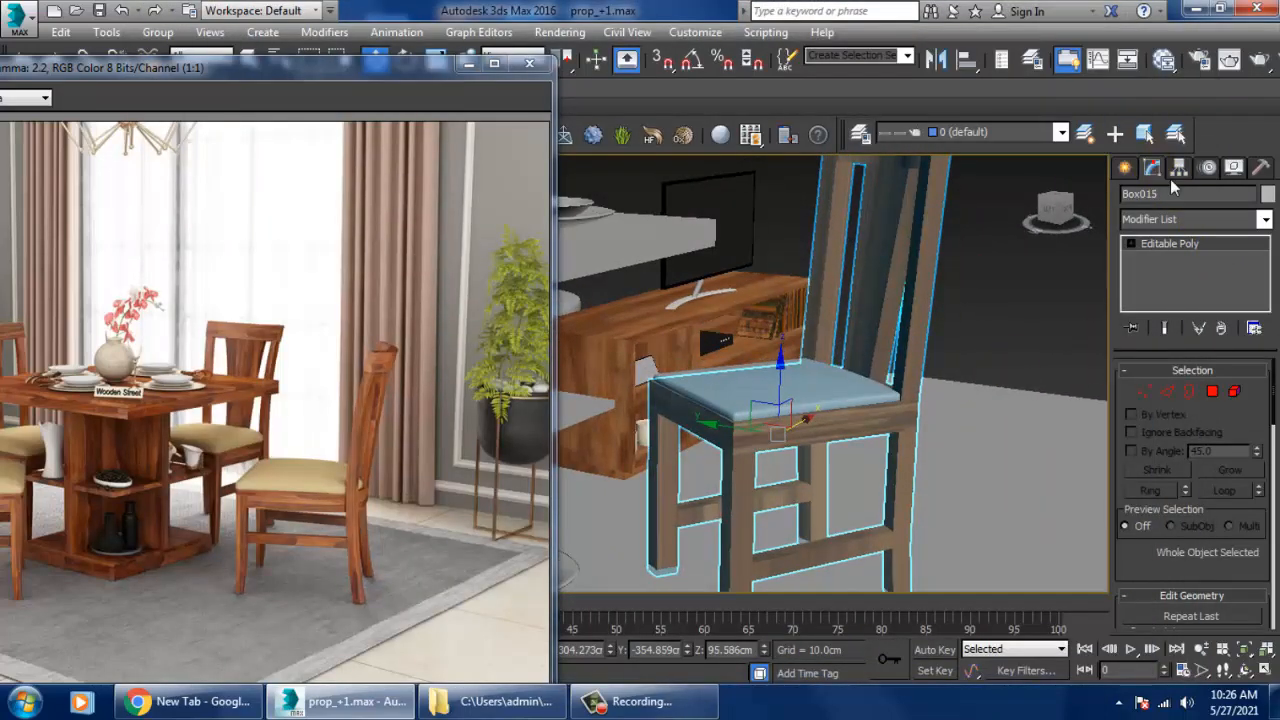
{"action": "left_click", "coordinate": [1190, 219]}
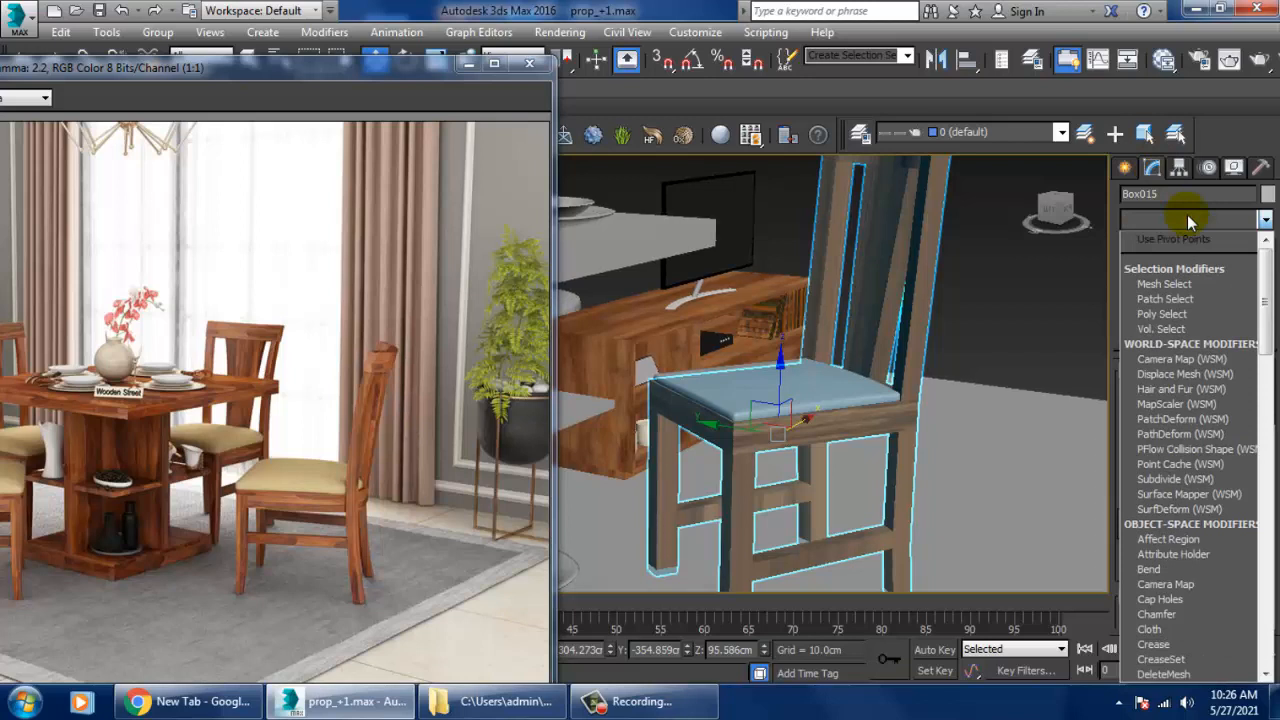
{"action": "scroll", "coordinate": [1190, 400], "scroll_direction": "down", "scroll_amount": 10}
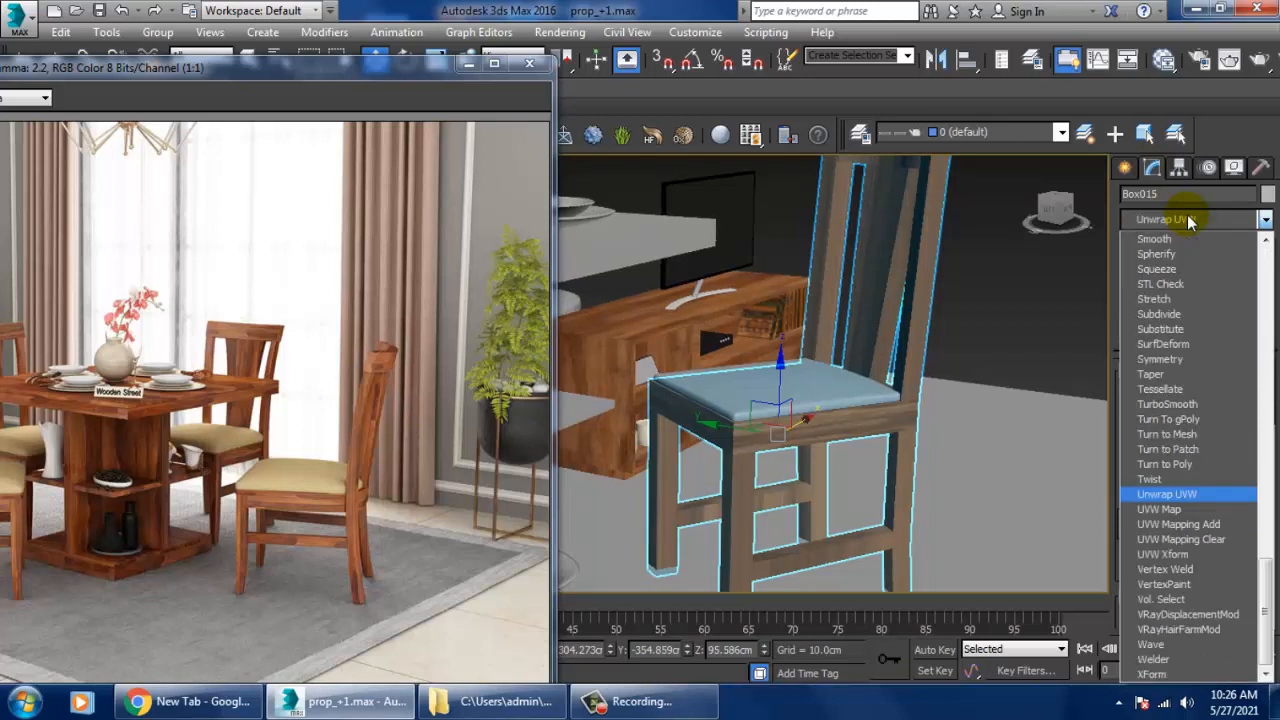
{"action": "left_click", "coordinate": [1192, 510]}
{"action": "left_click", "coordinate": [1157, 476]}
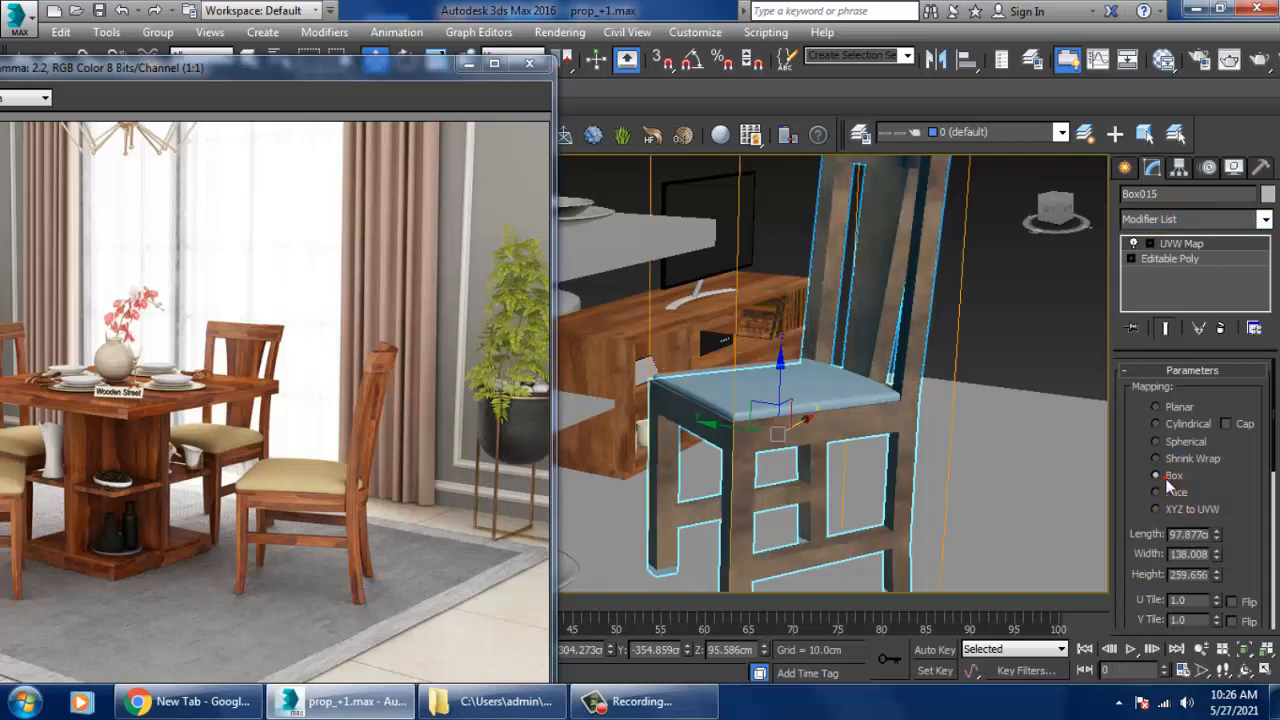
{"action": "middle_click_drag", "start_coordinate": [991, 471], "coordinate": [967, 493], "text": "alt"}
{"action": "left_click", "coordinate": [963, 301]}
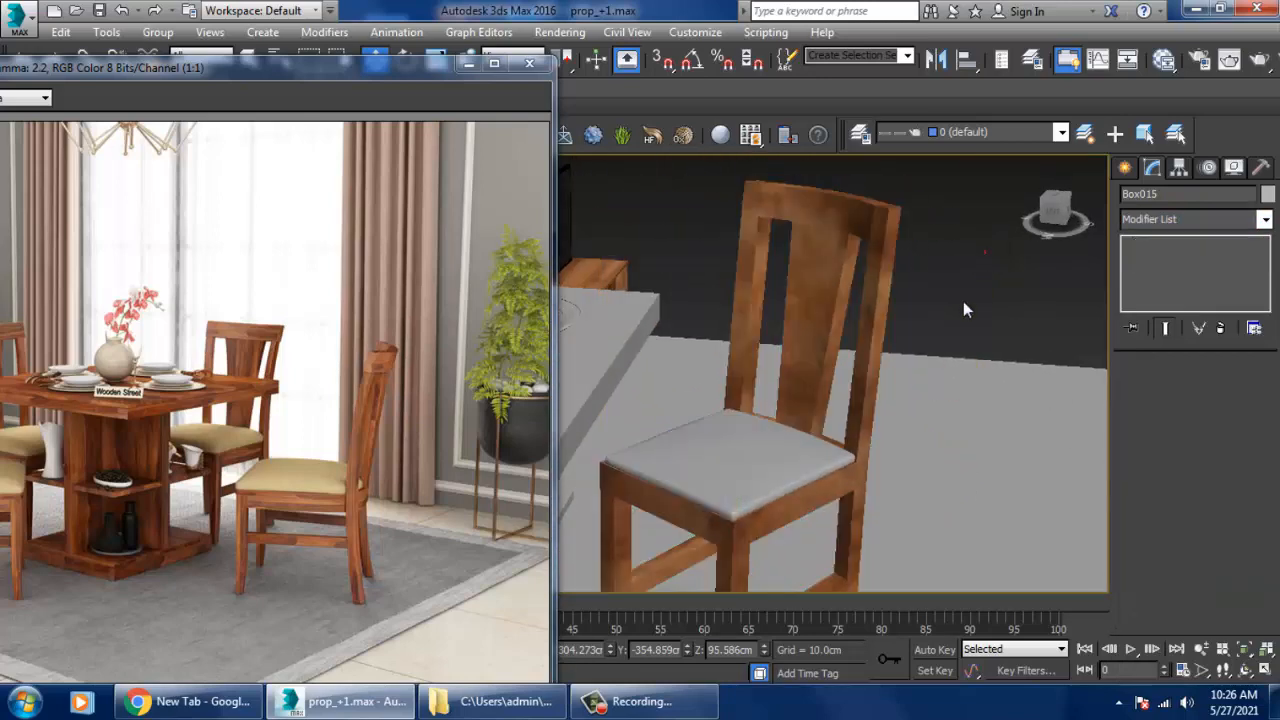
Step: Set the U and V tiling of the wood material's diffuse bitmap Map #0 to 2.0
{"action": "middle_click_drag", "start_coordinate": [963, 301], "coordinate": [730, 290], "text": "alt"}
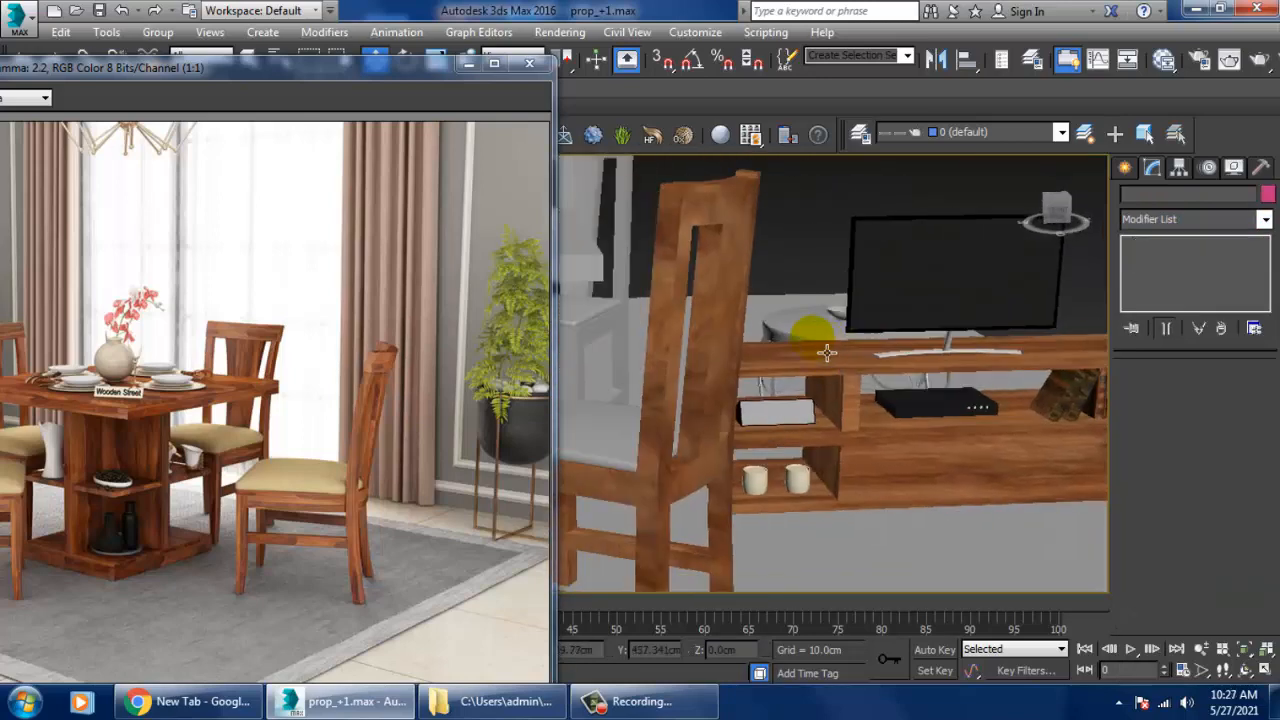
{"action": "left_click", "coordinate": [710, 200]}
{"action": "middle_click_drag", "start_coordinate": [710, 200], "coordinate": [1214, 443], "text": "alt"}
{"action": "scroll", "coordinate": [986, 275], "scroll_direction": "up", "scroll_amount": 3}
{"action": "scroll", "coordinate": [944, 345], "scroll_direction": "up", "scroll_amount": 3}
{"action": "scroll", "coordinate": [880, 340], "scroll_direction": "down", "scroll_amount": 5}
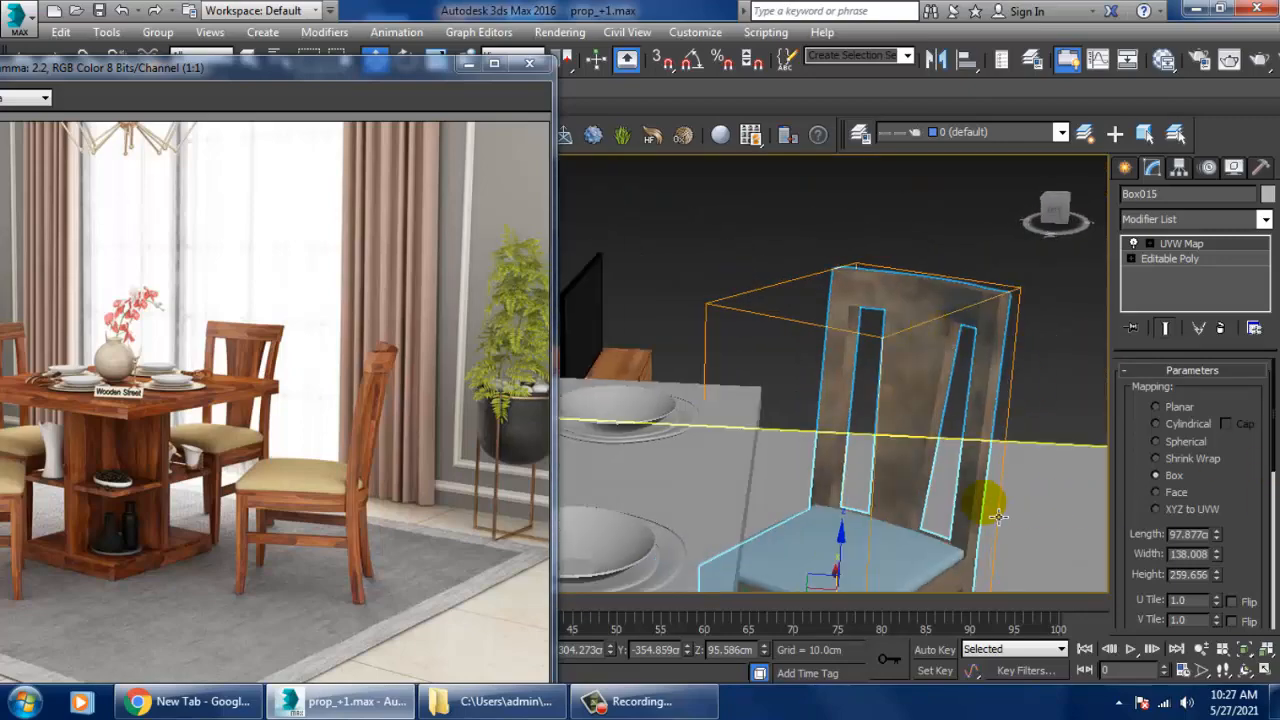
{"action": "key", "text": "m"}
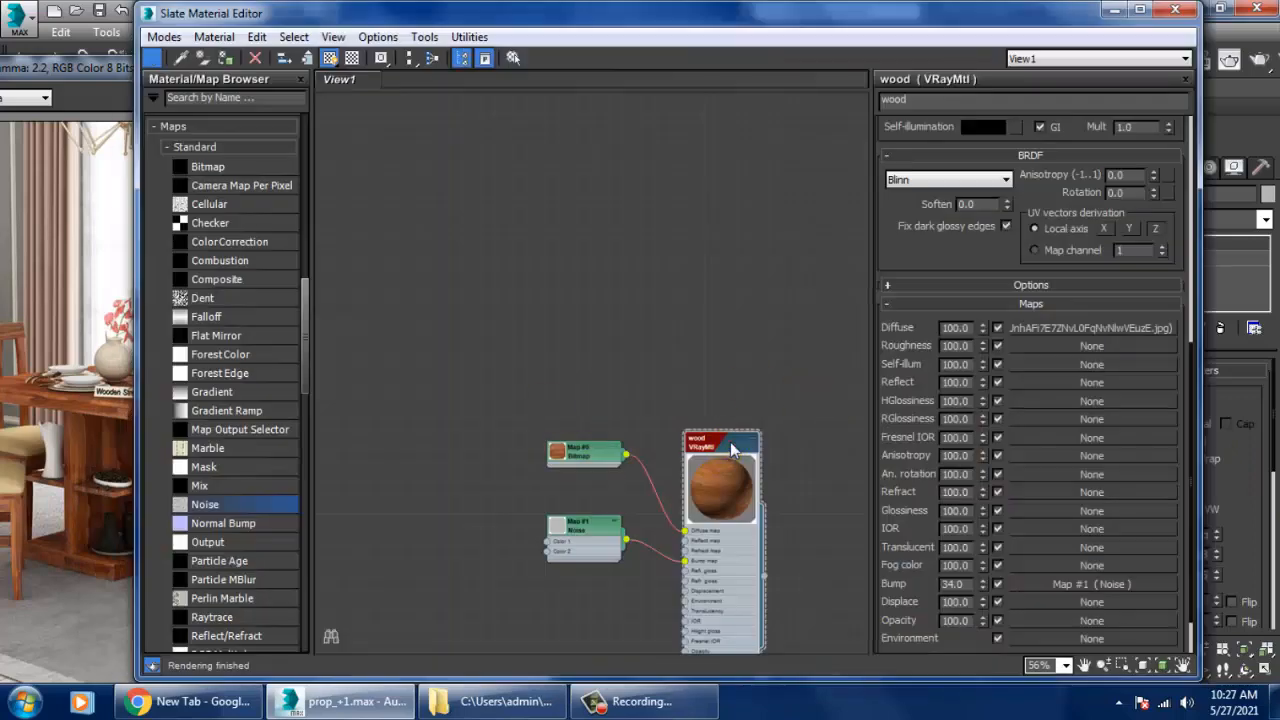
{"action": "left_click_drag", "start_coordinate": [978, 270], "coordinate": [1012, 716]}
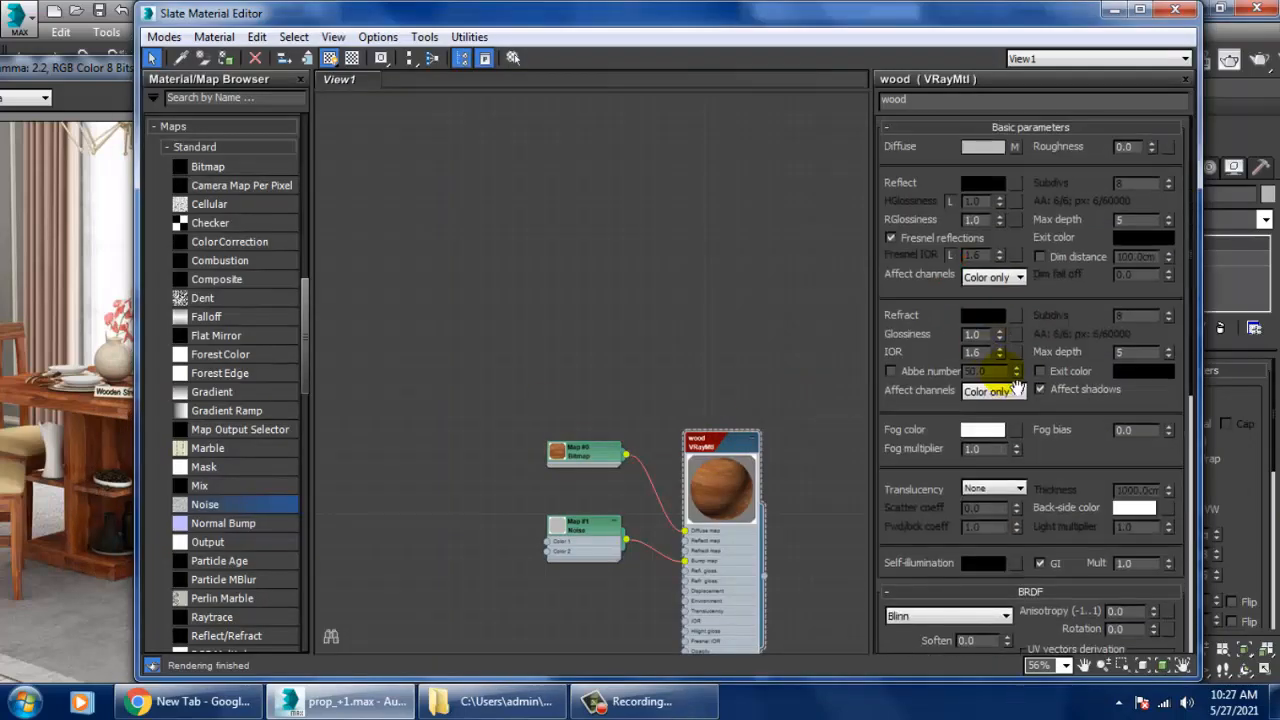
{"action": "left_click", "coordinate": [1016, 148]}
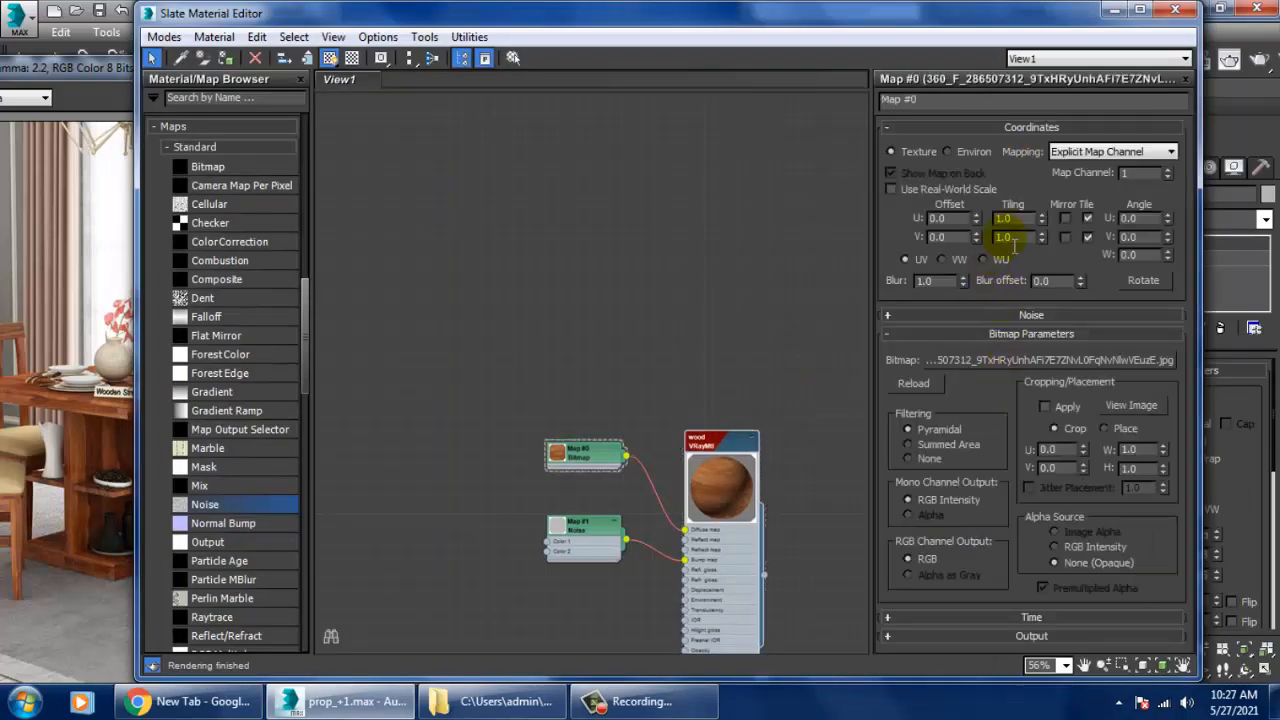
{"action": "type", "text": "2"}
{"action": "key", "text": "Tab"}
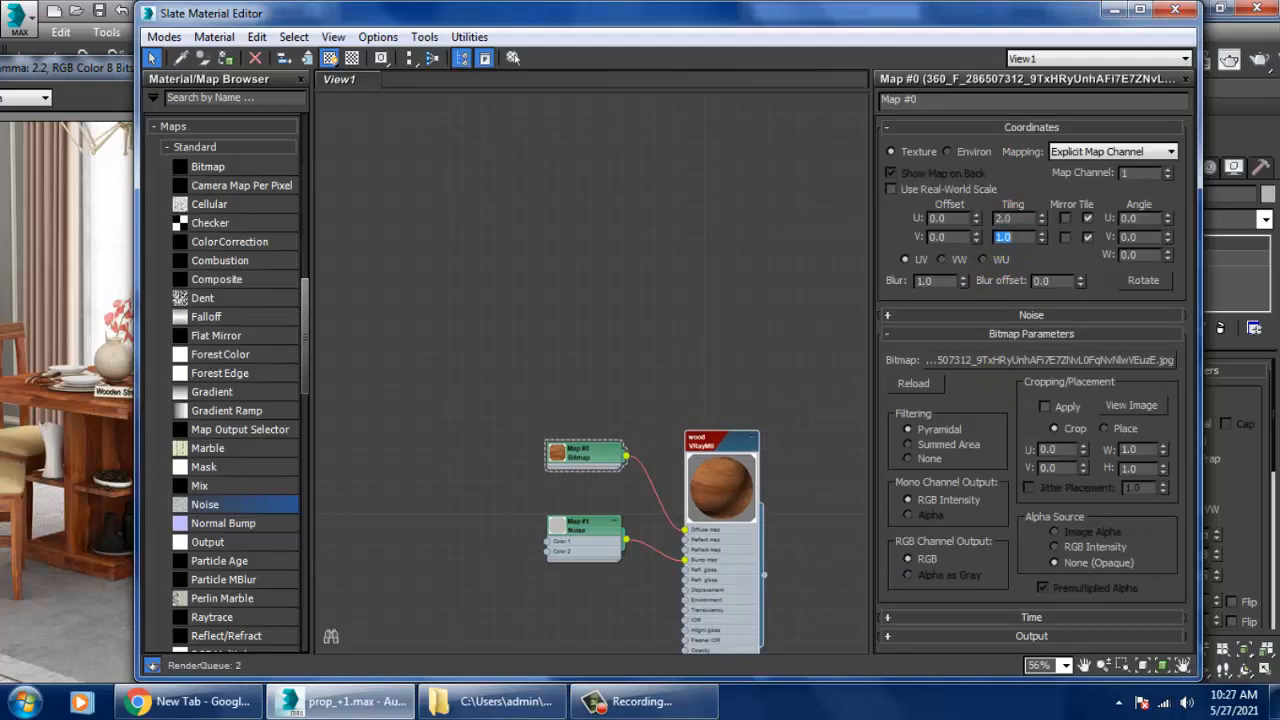
{"action": "double_click", "coordinate": [1030, 14]}
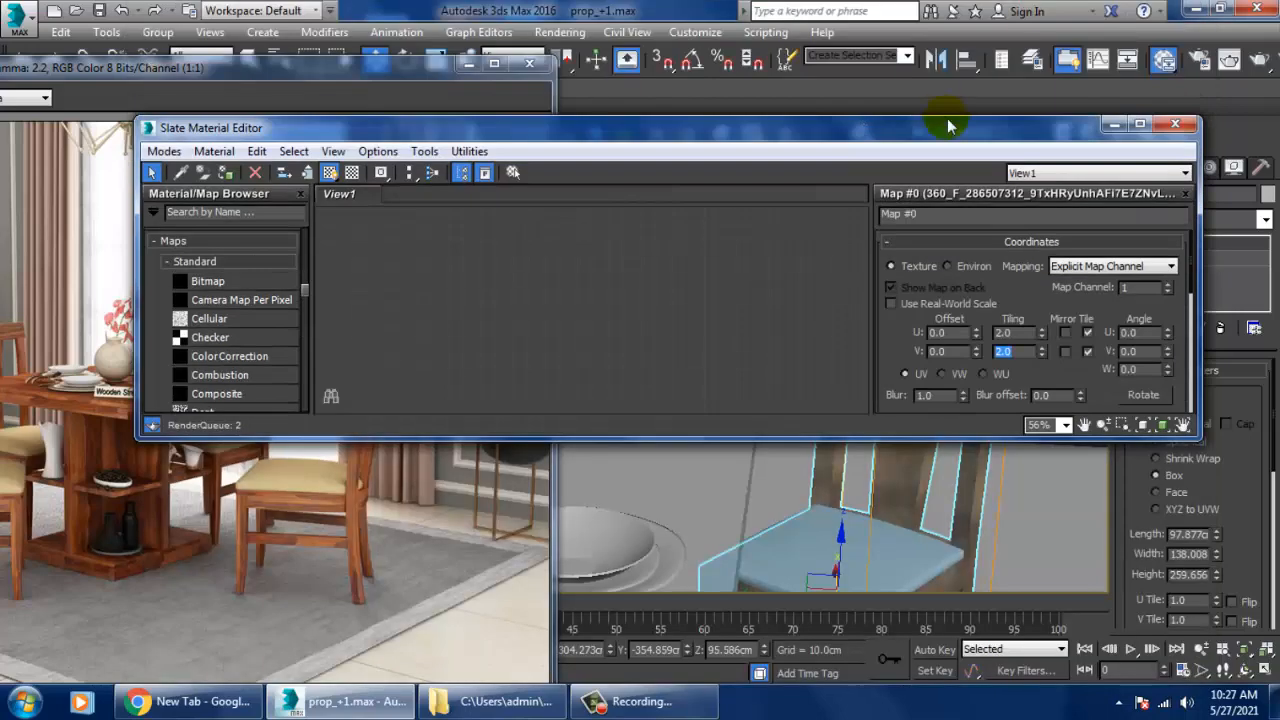
{"action": "left_click_drag", "start_coordinate": [955, 133], "coordinate": [730, 126]}
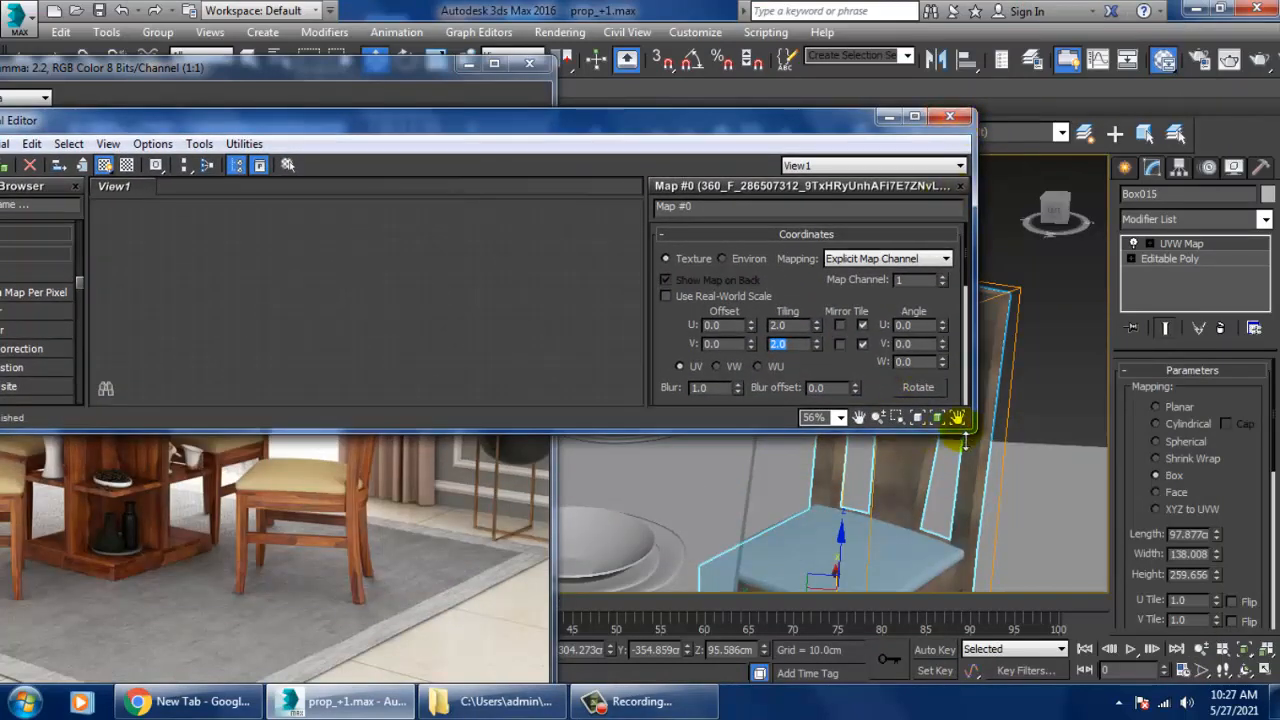
Step: Check the wood grain on the chair and TV cabinet, and set Map #0's U and V tiling back to 1.0
{"action": "left_click", "coordinate": [913, 116]}
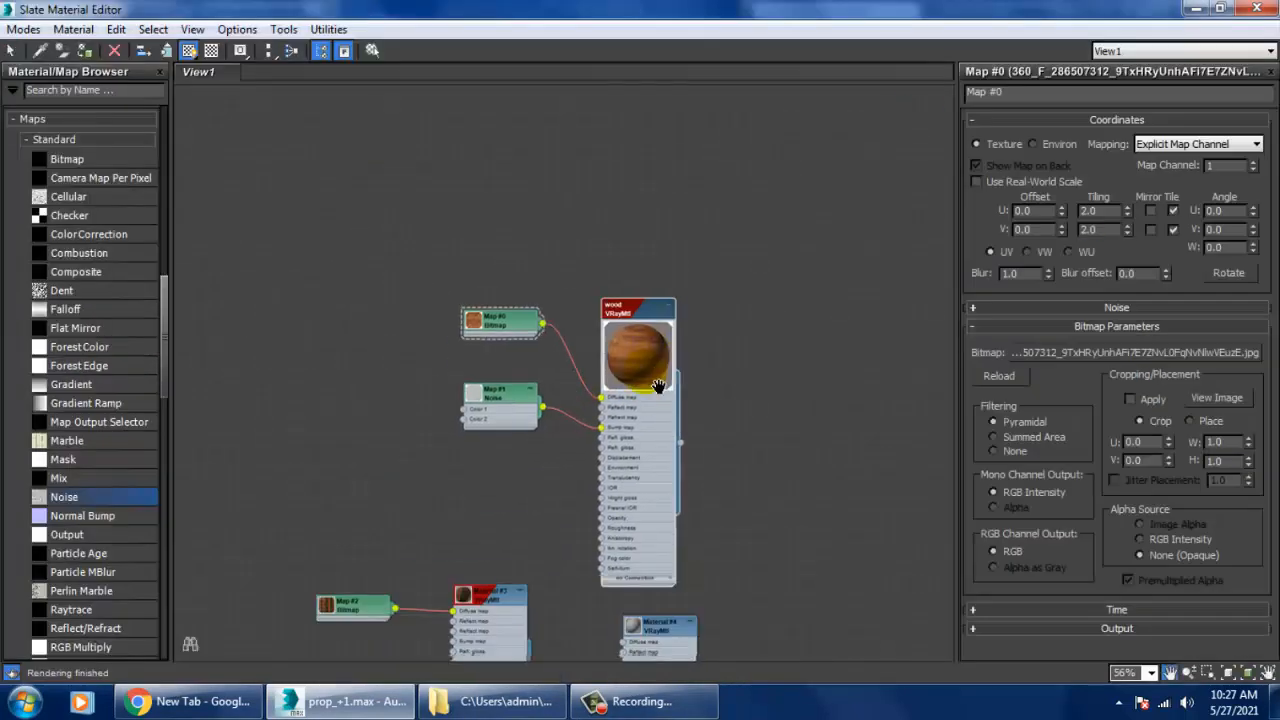
{"action": "scroll", "coordinate": [803, 217], "scroll_direction": "down", "scroll_amount": 5}
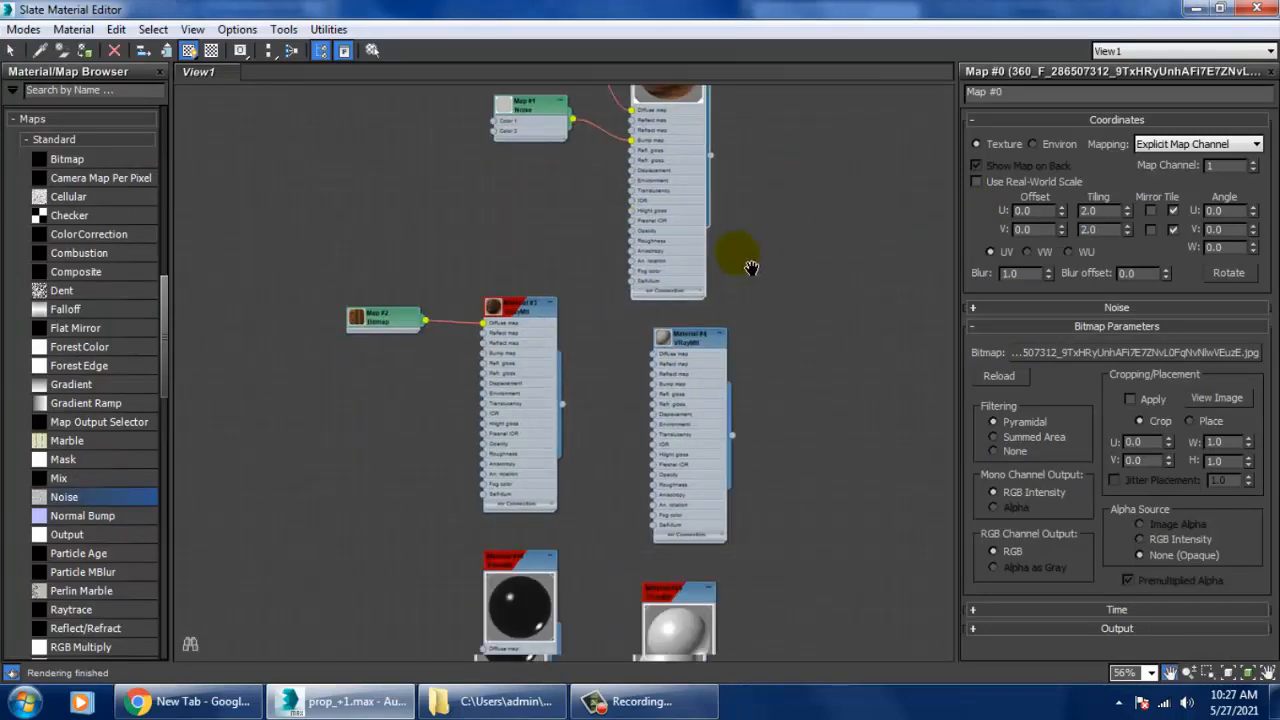
{"action": "scroll", "coordinate": [760, 312], "scroll_direction": "down", "scroll_amount": 2}
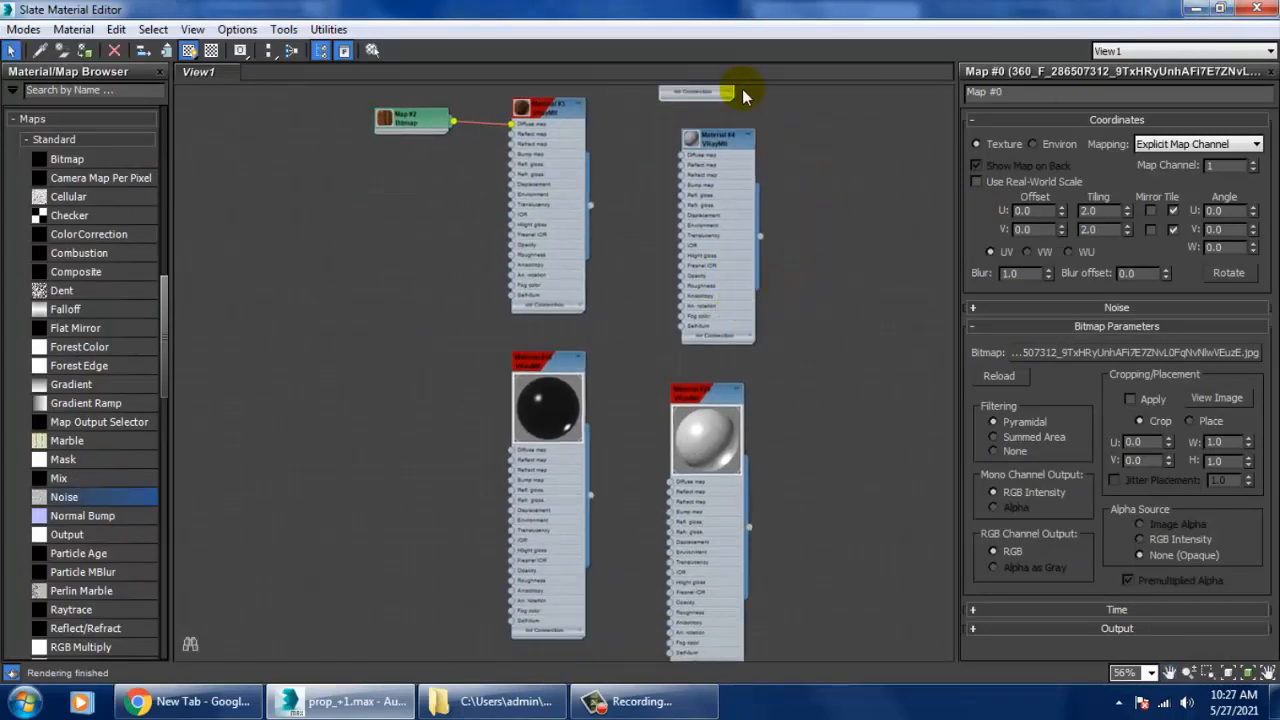
{"action": "left_click", "coordinate": [1192, 14]}
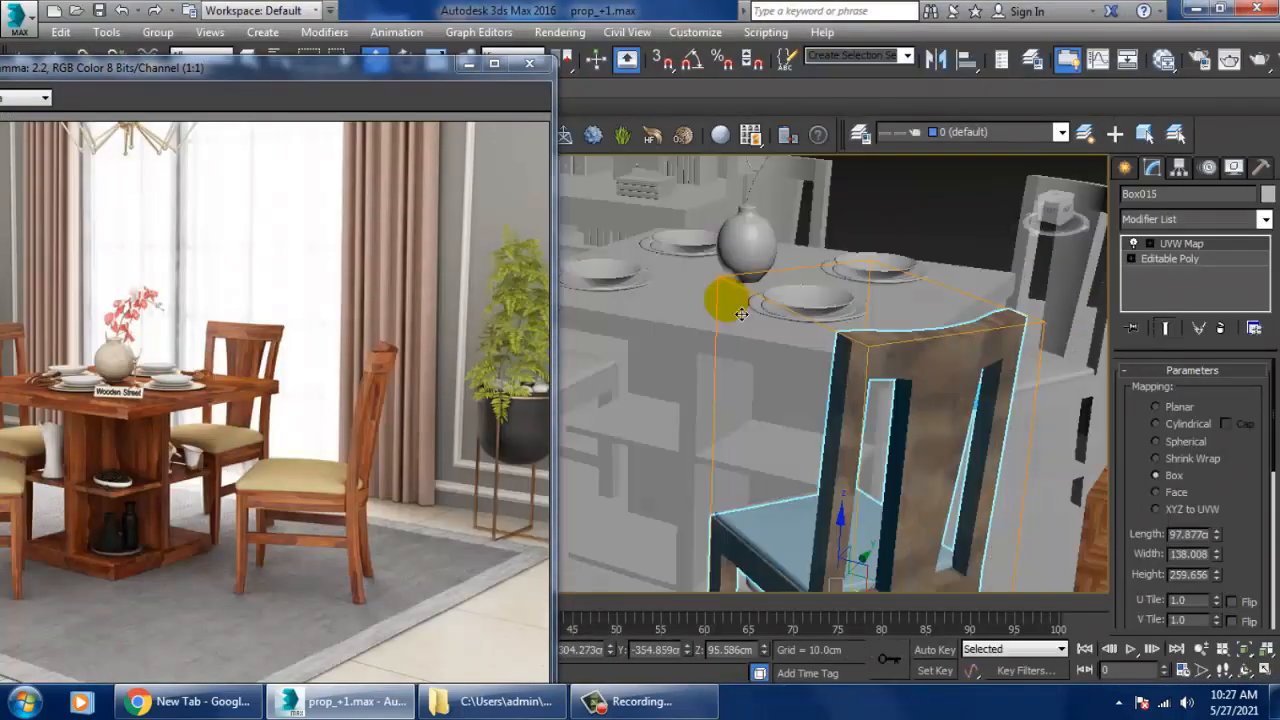
{"action": "left_click", "coordinate": [880, 380]}
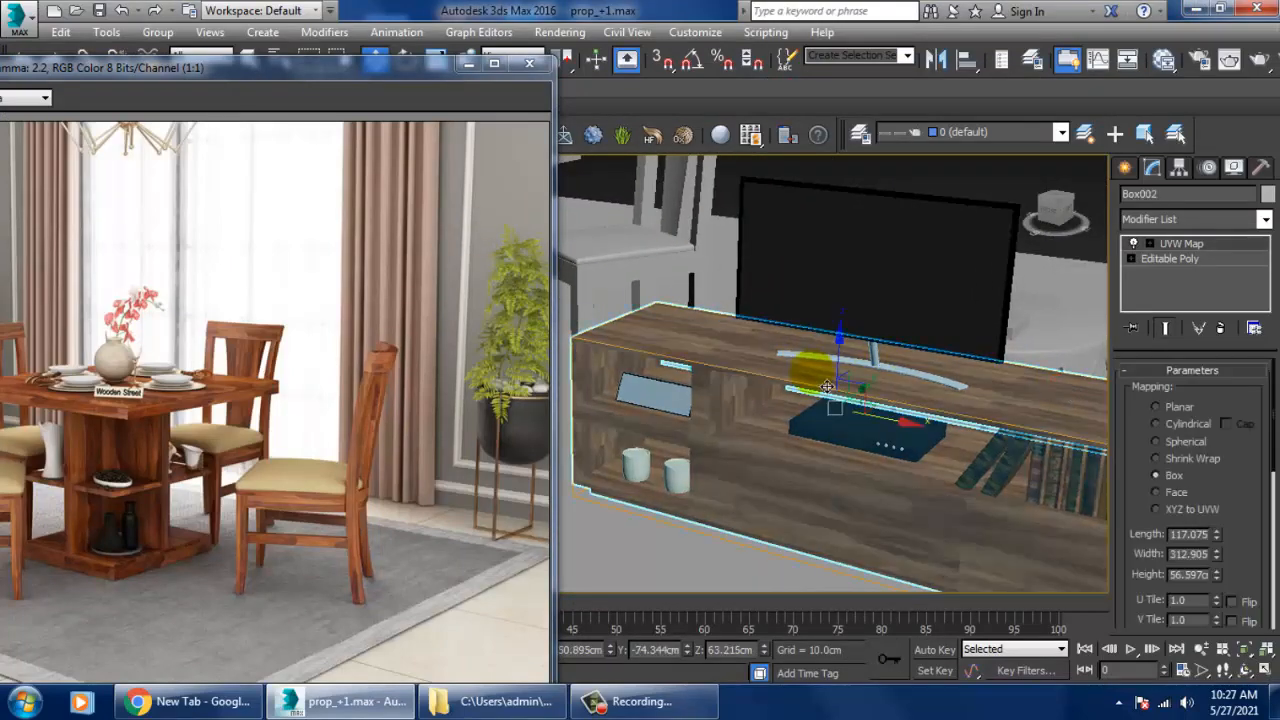
{"action": "key", "text": "m"}
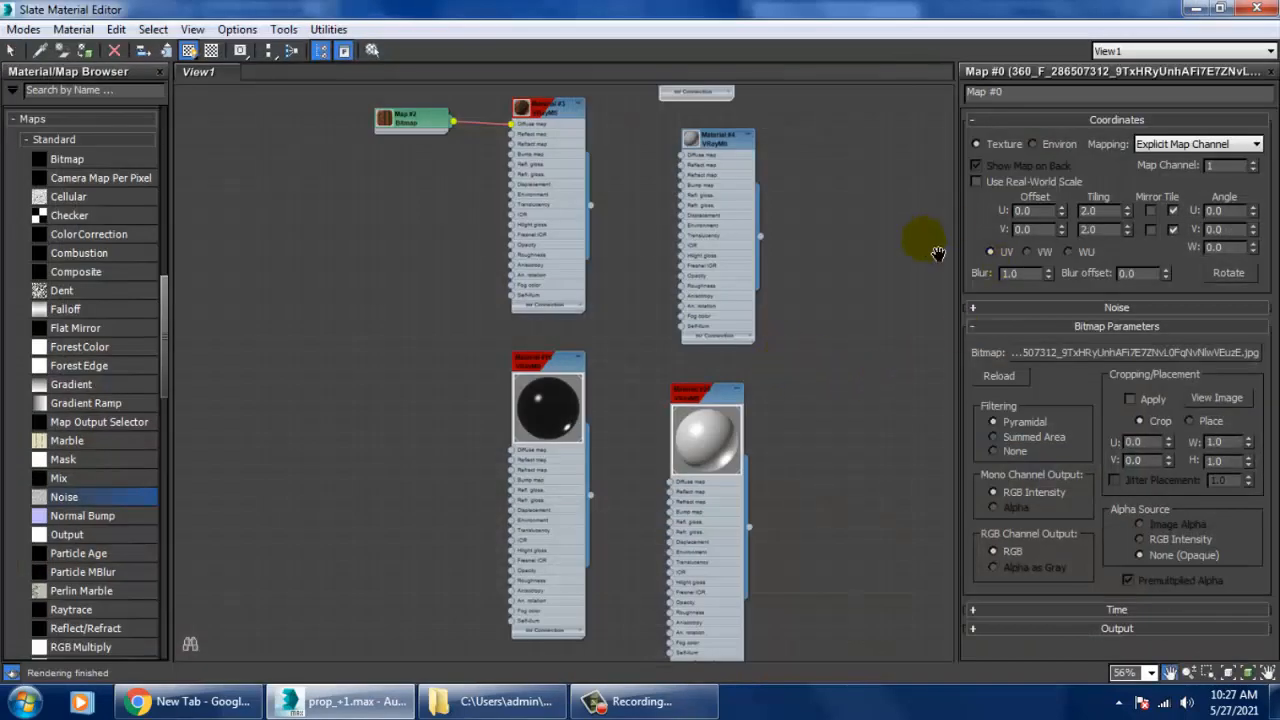
{"action": "type", "text": "1"}
{"action": "key", "text": "Tab"}
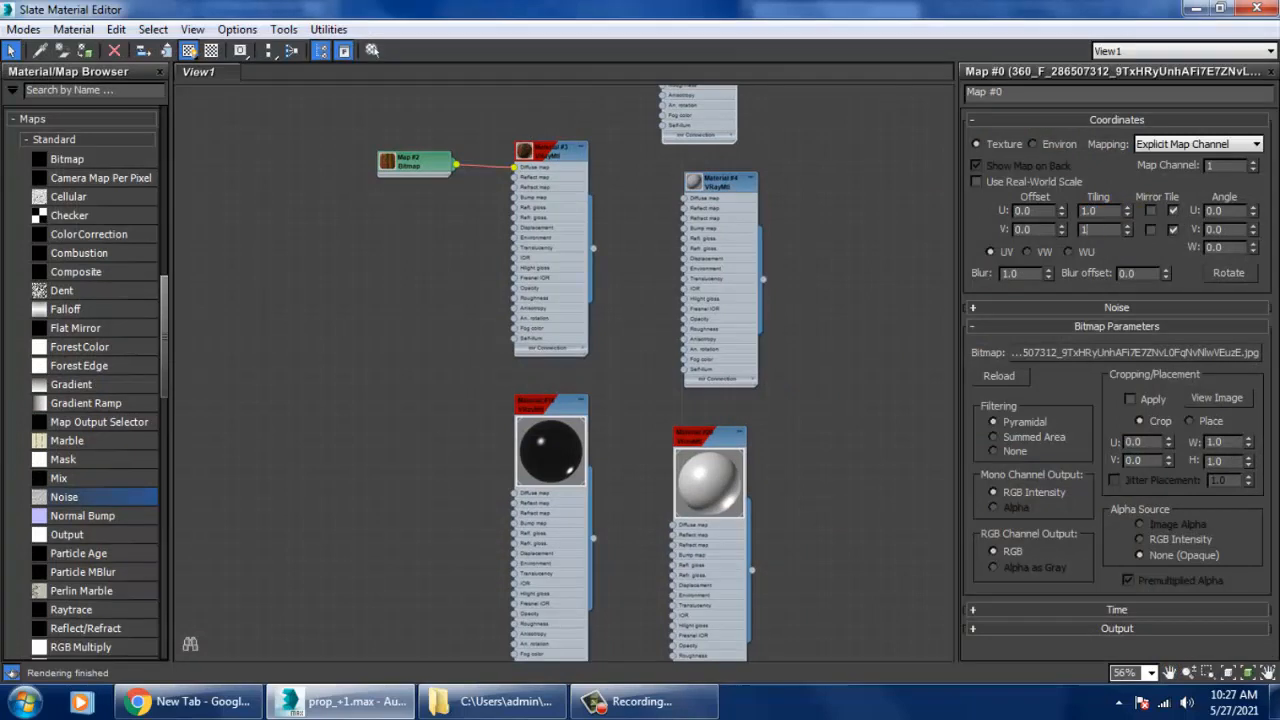
{"action": "type", "text": "1"}
{"action": "key", "text": "Return"}
Step: Create a new VRayMtl below the existing material nodes and open its parameters
{"action": "middle_click_drag", "start_coordinate": [790, 352], "coordinate": [771, 120]}
{"action": "scroll", "coordinate": [800, 180], "scroll_direction": "down", "scroll_amount": 5}
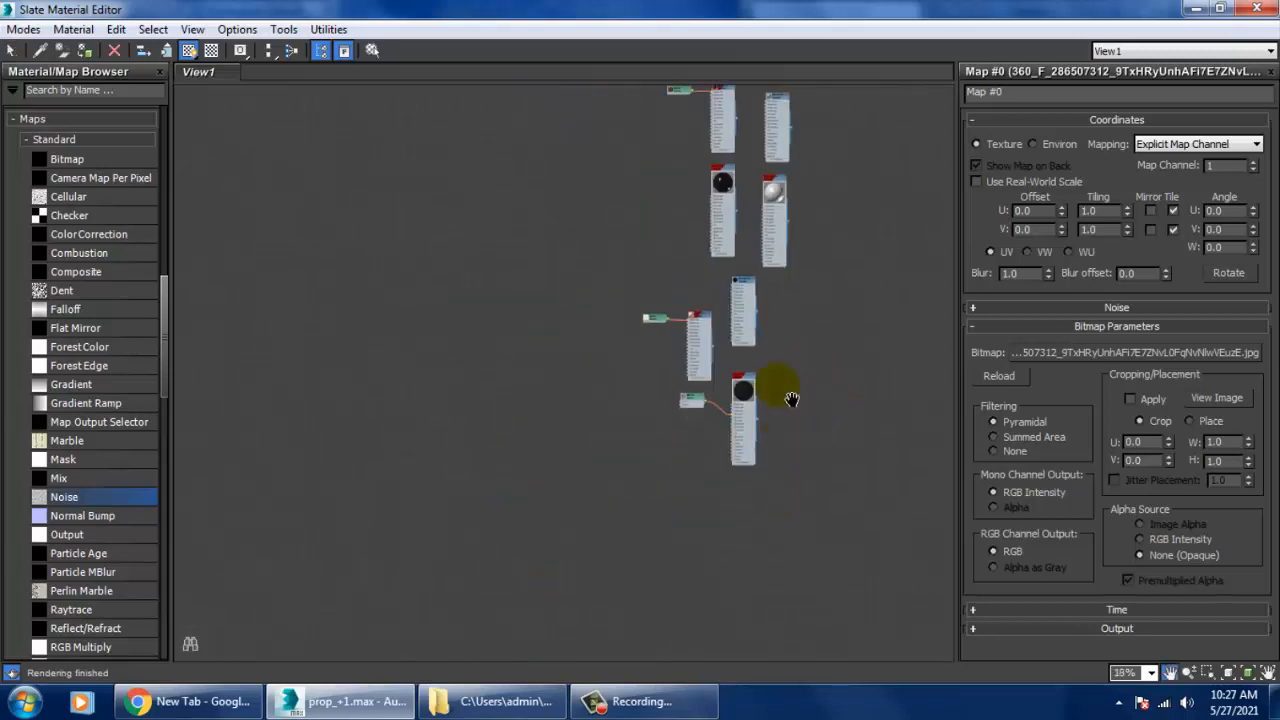
{"action": "scroll", "coordinate": [780, 350], "scroll_direction": "up", "scroll_amount": 5}
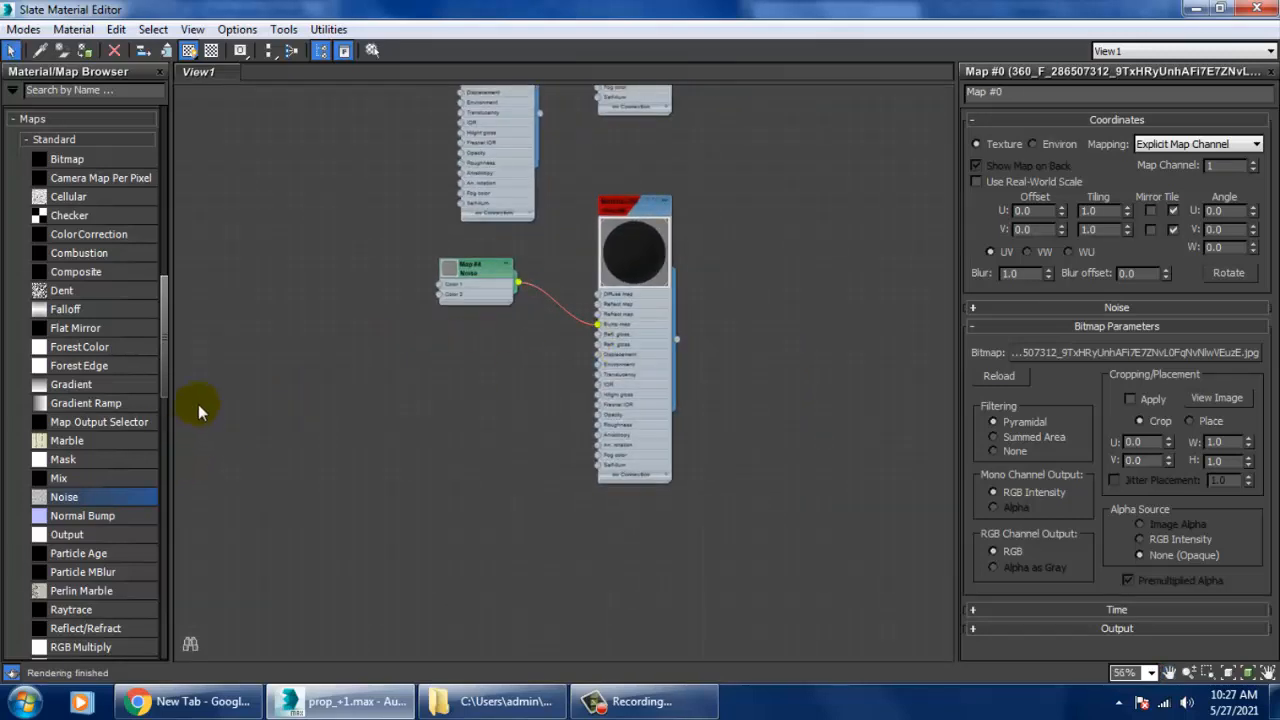
{"action": "left_click_drag", "start_coordinate": [162, 329], "coordinate": [196, 210]}
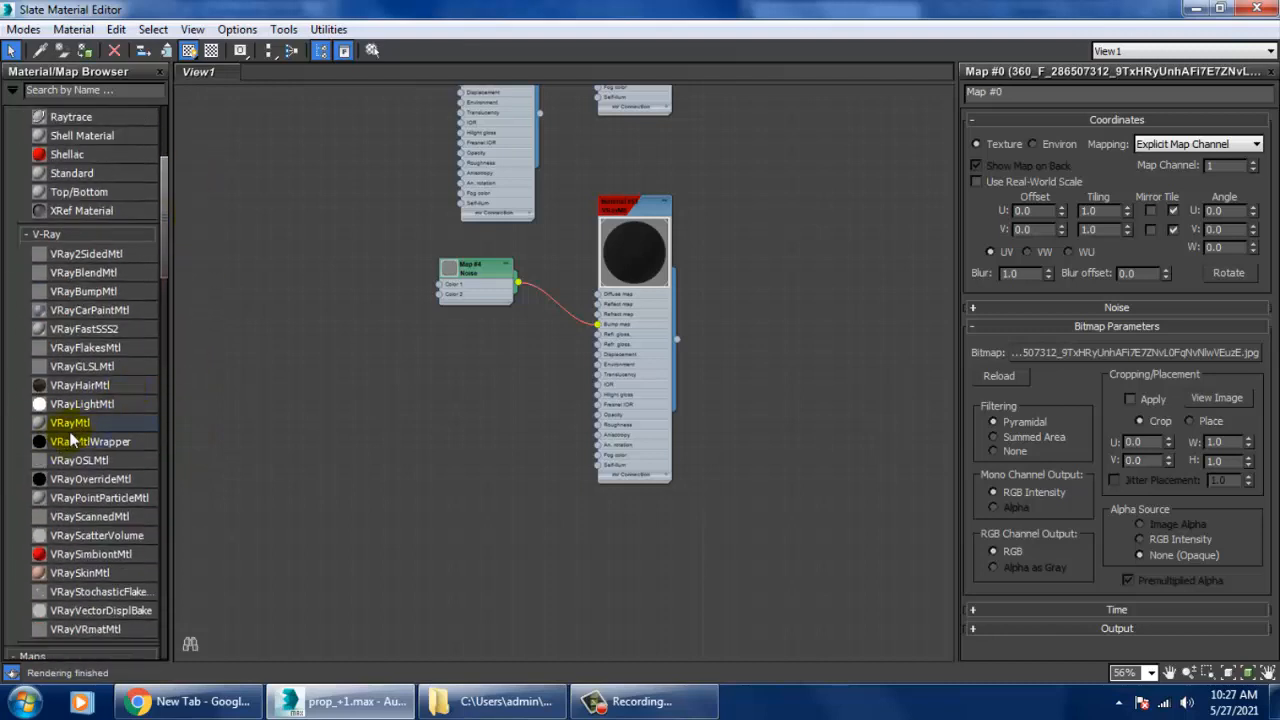
{"action": "left_click_drag", "start_coordinate": [455, 410], "coordinate": [455, 410]}
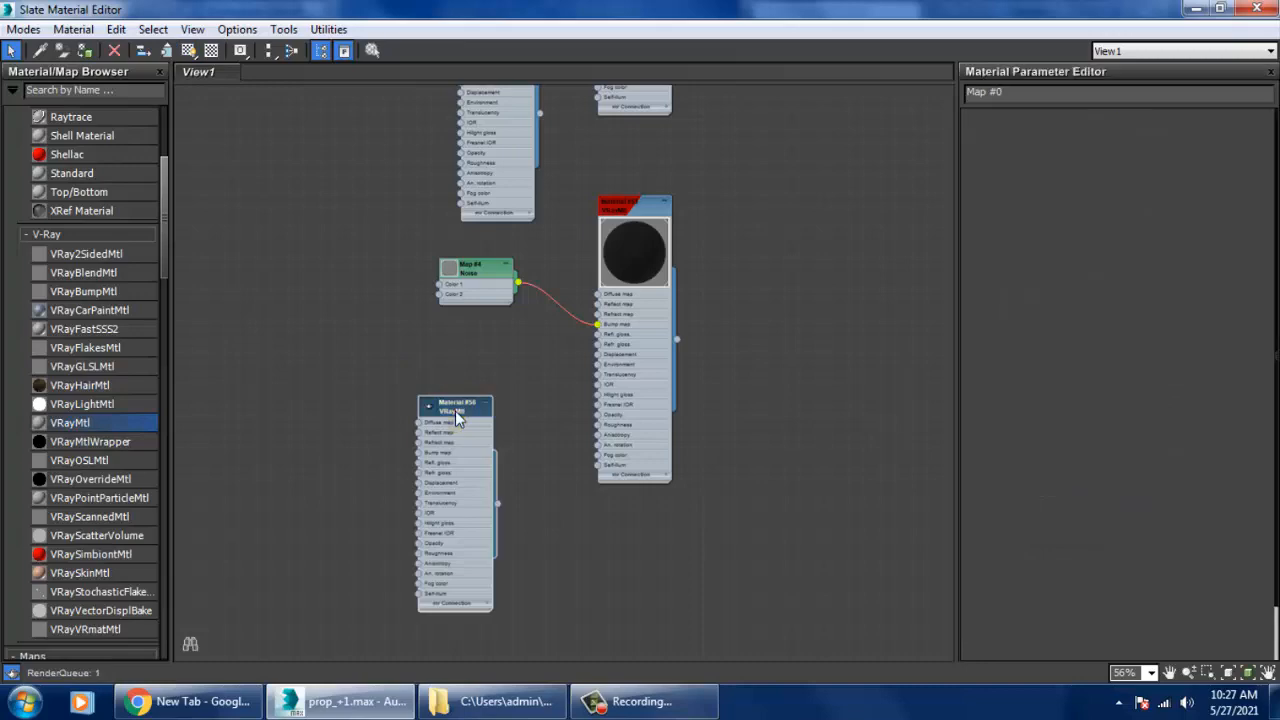
{"action": "double_click", "coordinate": [455, 410]}
Step: Load the 360_F_286507312 wood image from the tex folder as a diffuse bitmap on Material #56
{"action": "left_click", "coordinate": [1101, 137]}
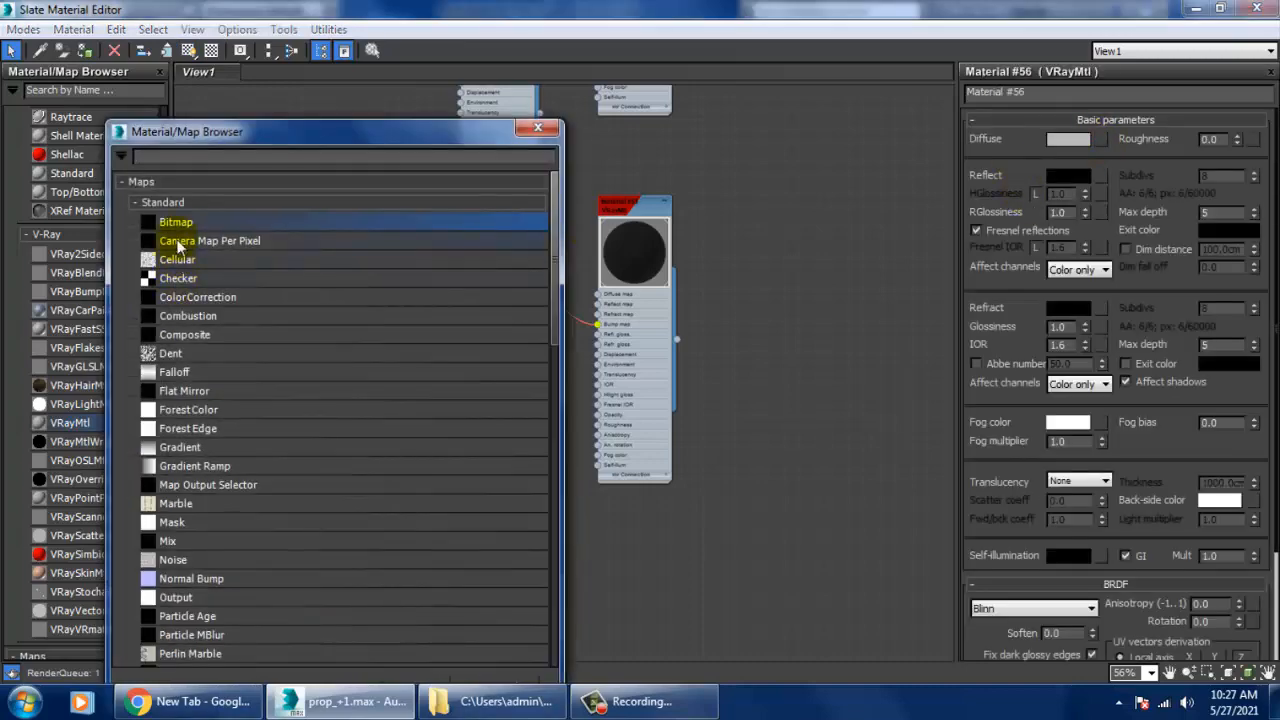
{"action": "double_click", "coordinate": [176, 226]}
{"action": "left_click", "coordinate": [460, 205]}
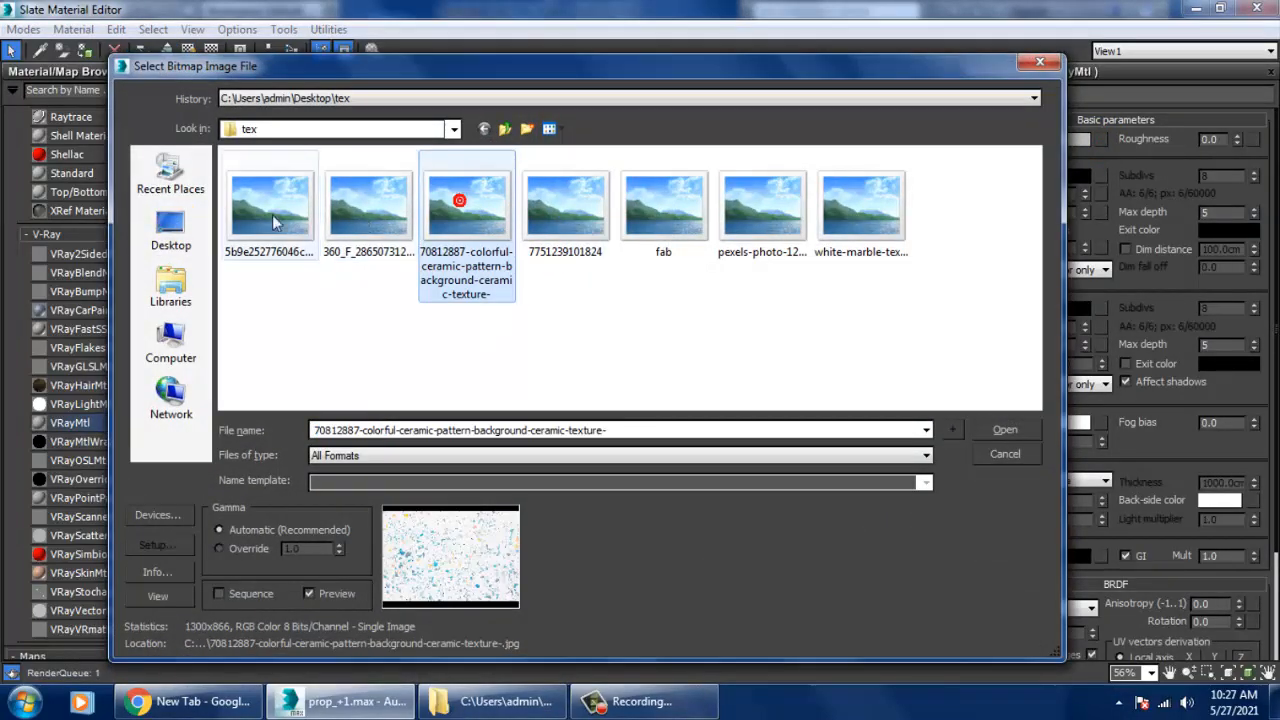
{"action": "left_click", "coordinate": [270, 215]}
{"action": "left_click", "coordinate": [382, 213]}
{"action": "left_click", "coordinate": [464, 212]}
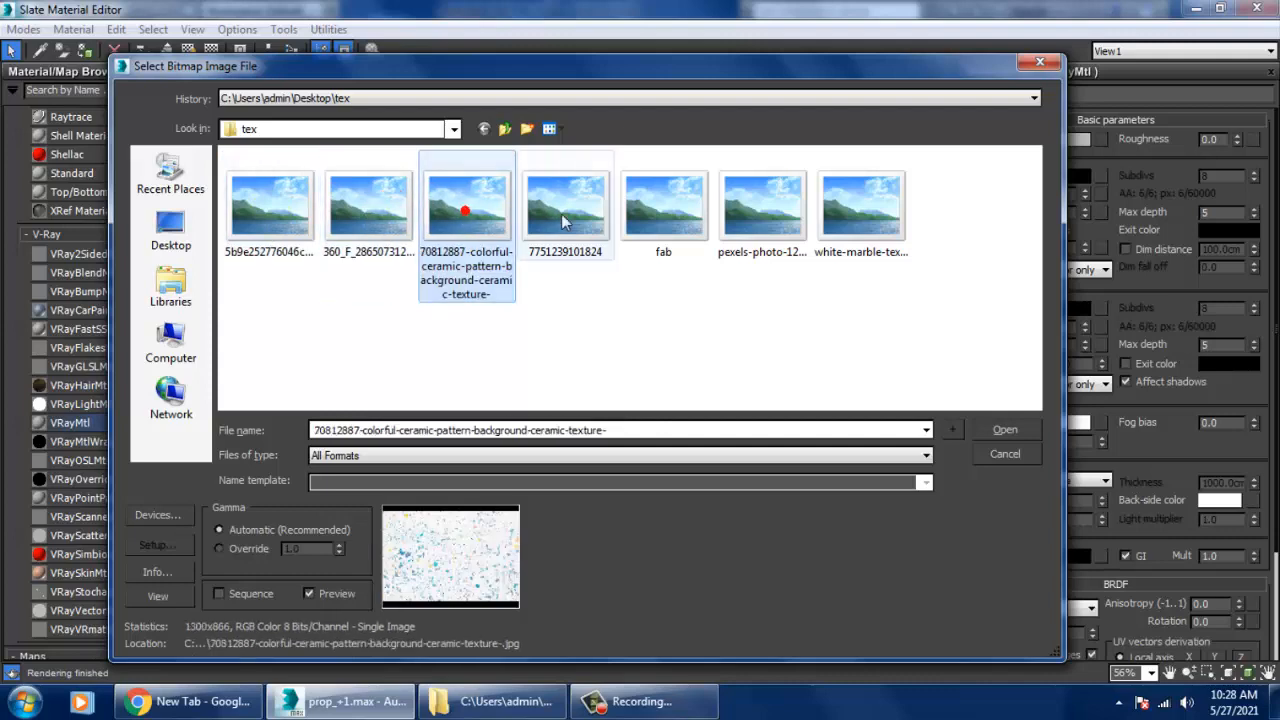
{"action": "left_click", "coordinate": [561, 214]}
{"action": "double_click", "coordinate": [358, 218]}
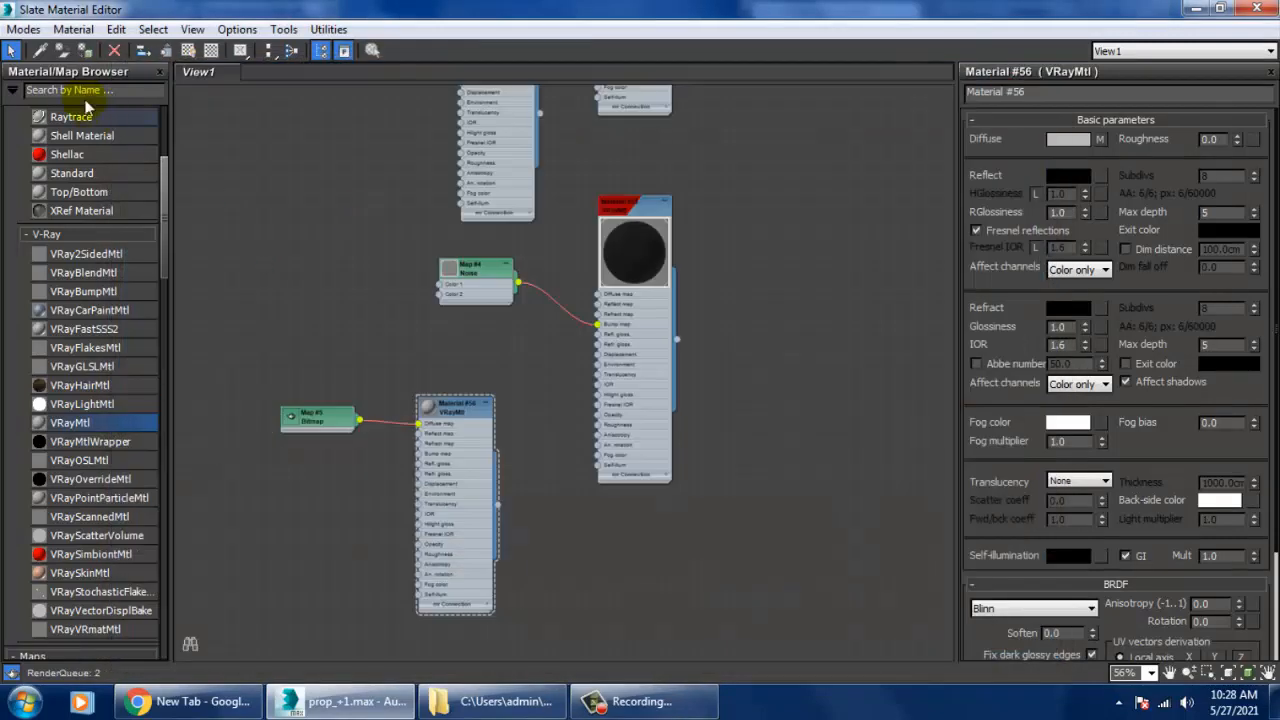
Step: Try to assign the new Material #56 to the TV cabinet
{"action": "left_click", "coordinate": [422, 407]}
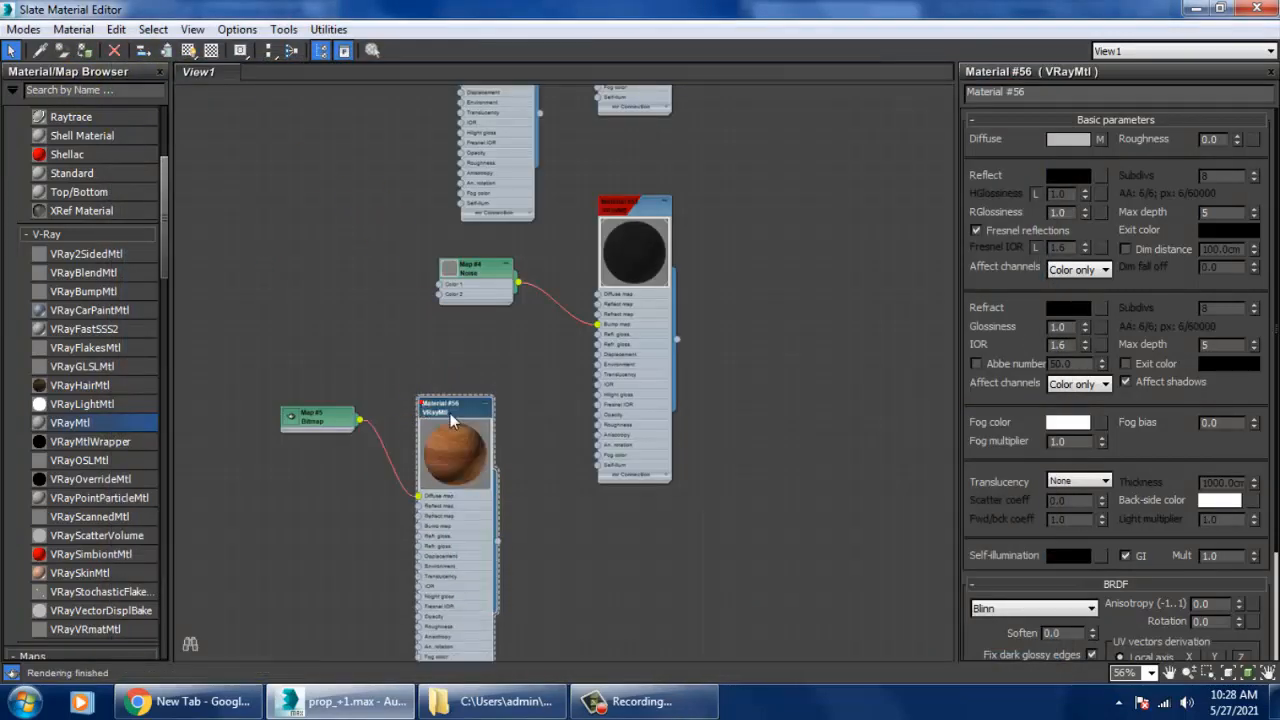
{"action": "left_click", "coordinate": [85, 57]}
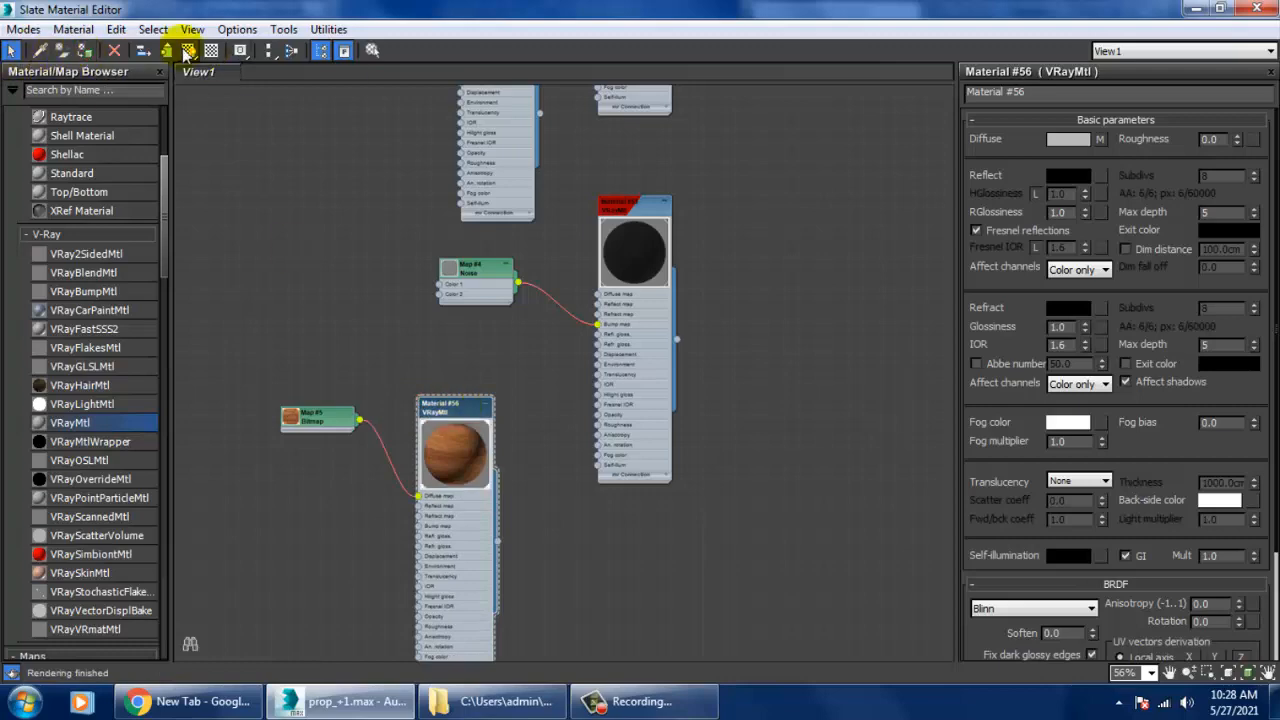
{"action": "left_click", "coordinate": [1197, 8]}
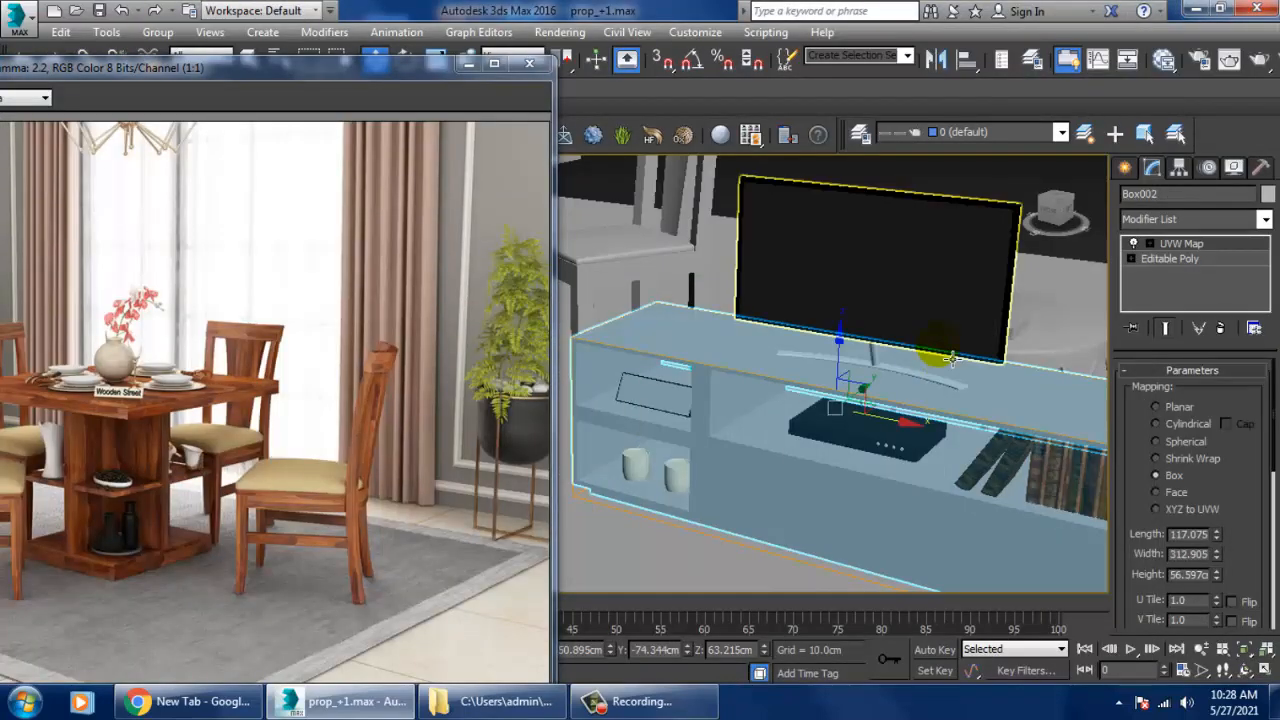
{"action": "scroll", "coordinate": [903, 369], "scroll_direction": "down", "scroll_amount": 5}
{"action": "left_click", "coordinate": [951, 288]}
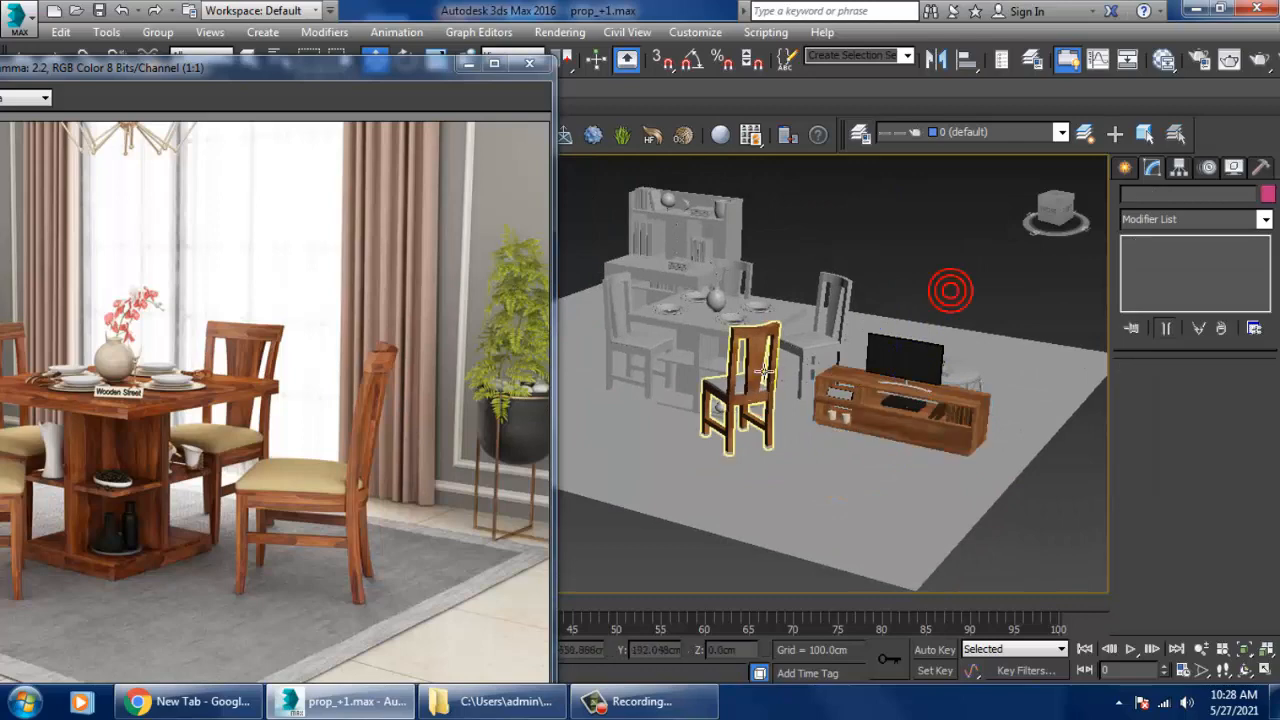
Step: Assign the new wood Material #56 to the dining chair beside the TV cabinet
{"action": "left_click", "coordinate": [770, 370]}
{"action": "key", "text": "m"}
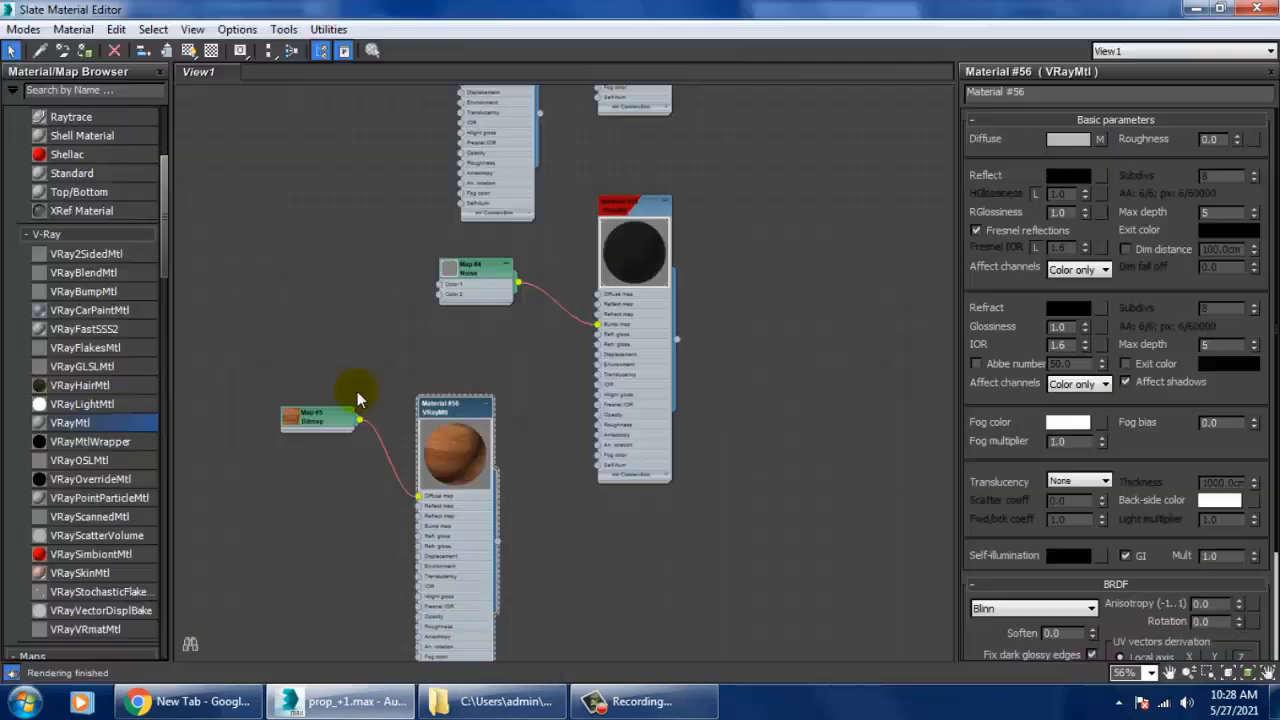
{"action": "left_click", "coordinate": [85, 52]}
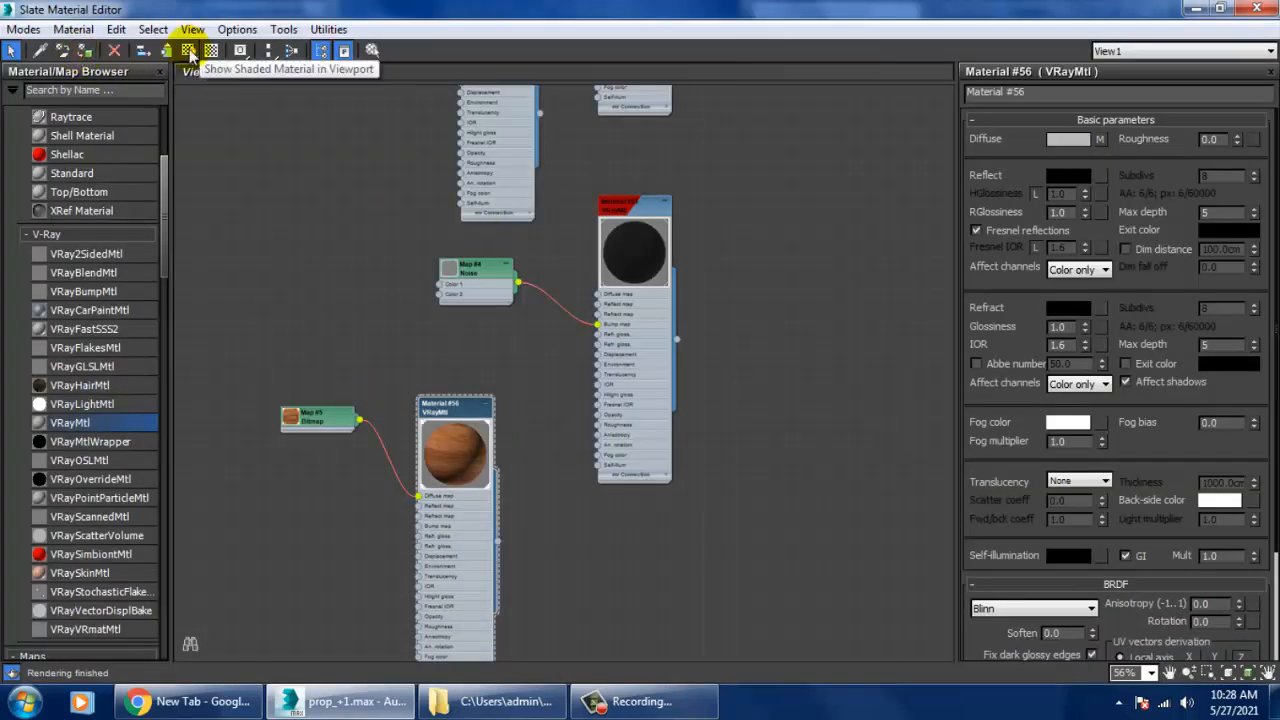
Step: Display Material #56 shaded in the viewport and return to the dining chair's backrest to check its wood texture
{"action": "left_click", "coordinate": [188, 50]}
{"action": "left_click", "coordinate": [1196, 7]}
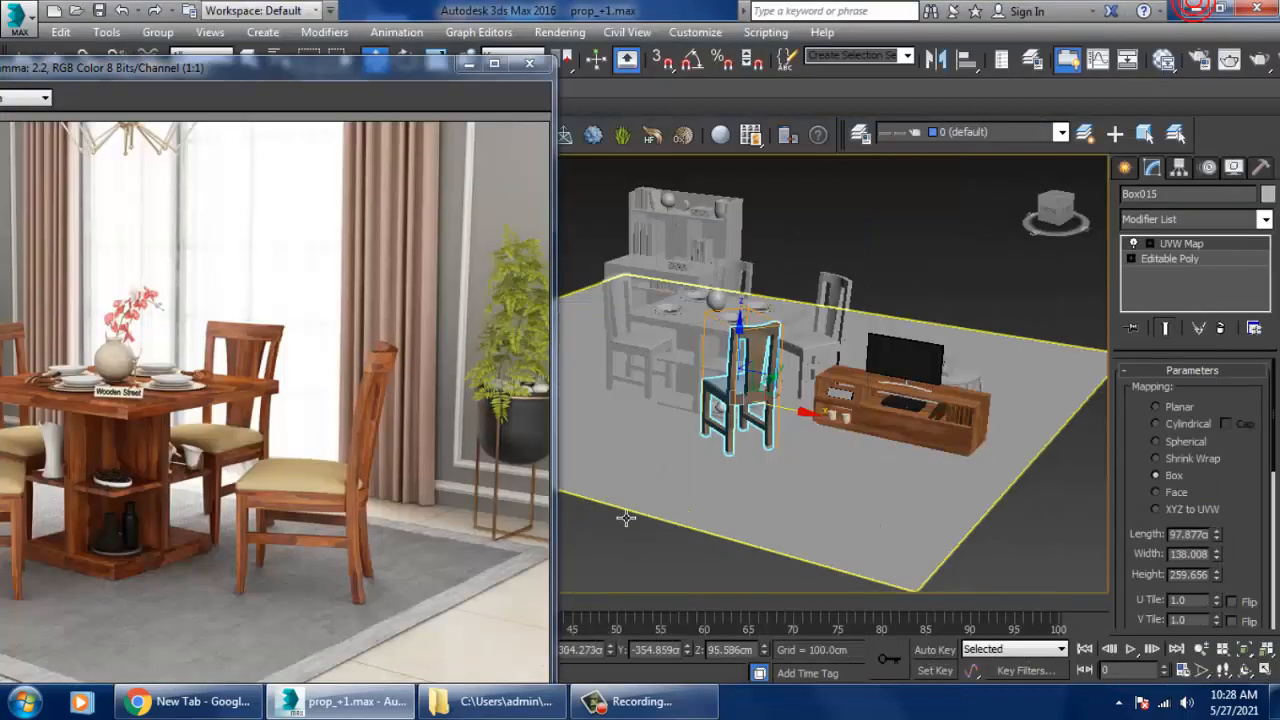
{"action": "scroll", "coordinate": [626, 517], "scroll_direction": "up", "scroll_amount": 5}
{"action": "middle_click_drag", "start_coordinate": [723, 394], "coordinate": [896, 400], "text": "alt"}
{"action": "middle_click_drag", "start_coordinate": [985, 218], "coordinate": [850, 295], "text": "alt"}
{"action": "scroll", "coordinate": [853, 297], "scroll_direction": "up", "scroll_amount": 3}
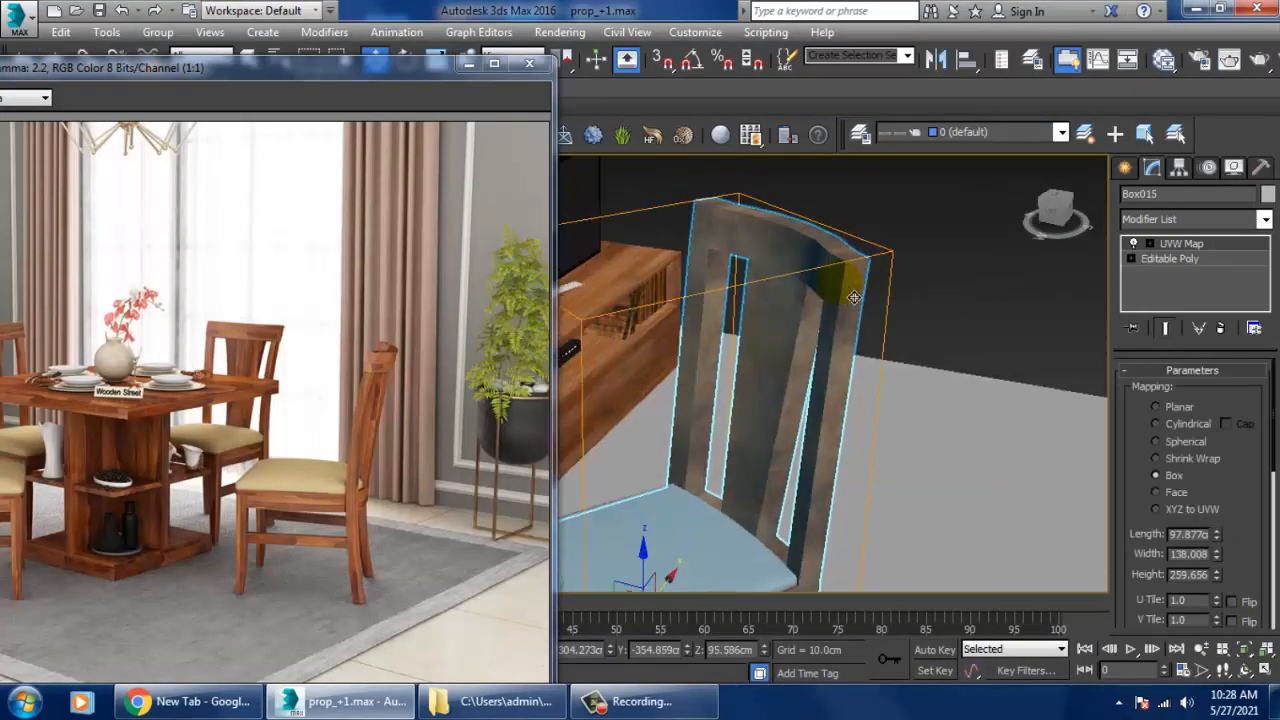
Step: Remove the UVW Map modifier from the dining chair and reselect the chair
{"action": "left_click", "coordinate": [1236, 330]}
{"action": "left_click", "coordinate": [800, 357]}
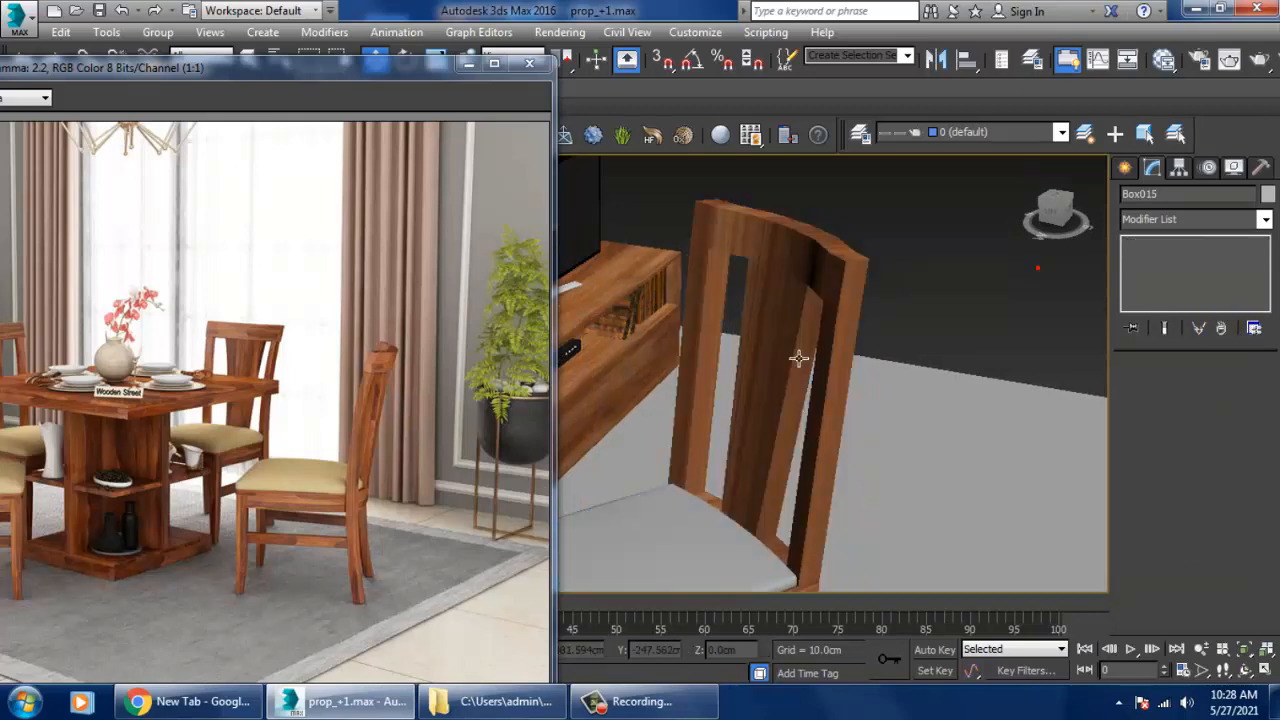
{"action": "middle_click_drag", "start_coordinate": [800, 357], "coordinate": [871, 334], "text": "alt"}
{"action": "left_click", "coordinate": [777, 266]}
{"action": "scroll", "coordinate": [900, 380], "scroll_direction": "down", "scroll_amount": 5}
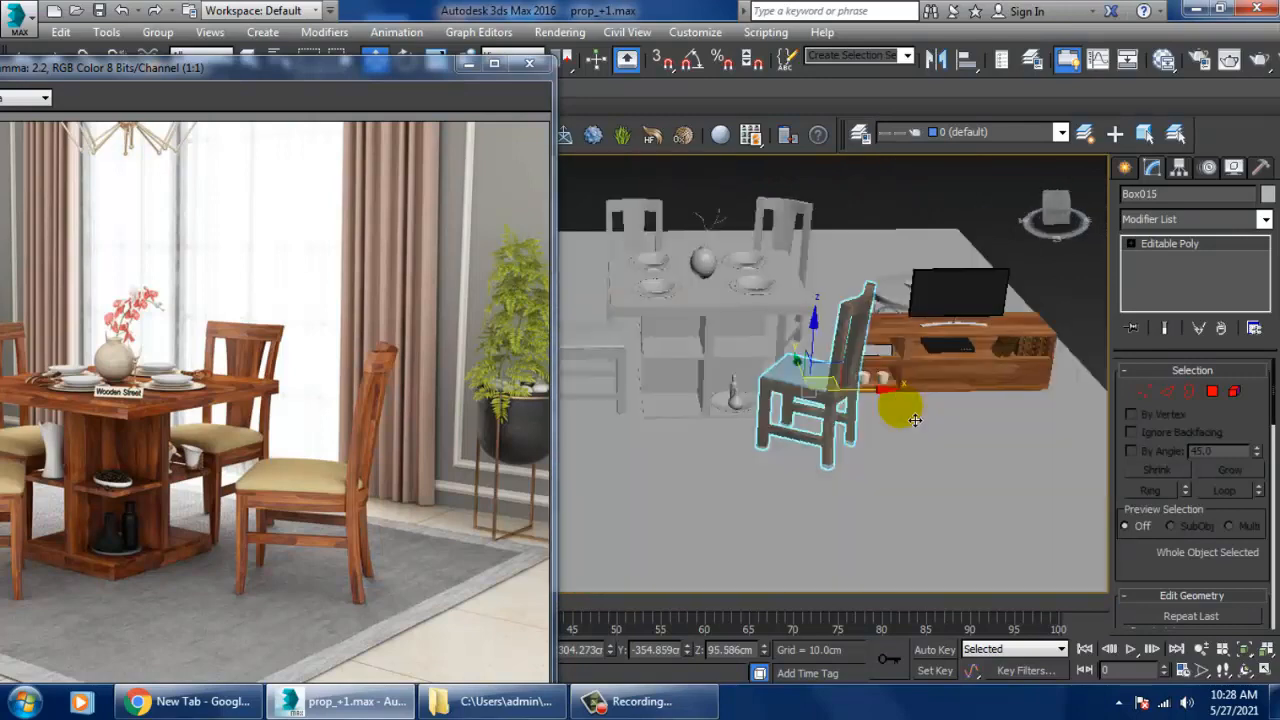
Step: Isolate the dining chair in the viewport and keep it selected
{"action": "scroll", "coordinate": [889, 393], "scroll_direction": "up", "scroll_amount": 2}
{"action": "key", "text": "alt+q"}
{"action": "middle_click_drag", "start_coordinate": [889, 389], "coordinate": [909, 366], "text": "alt"}
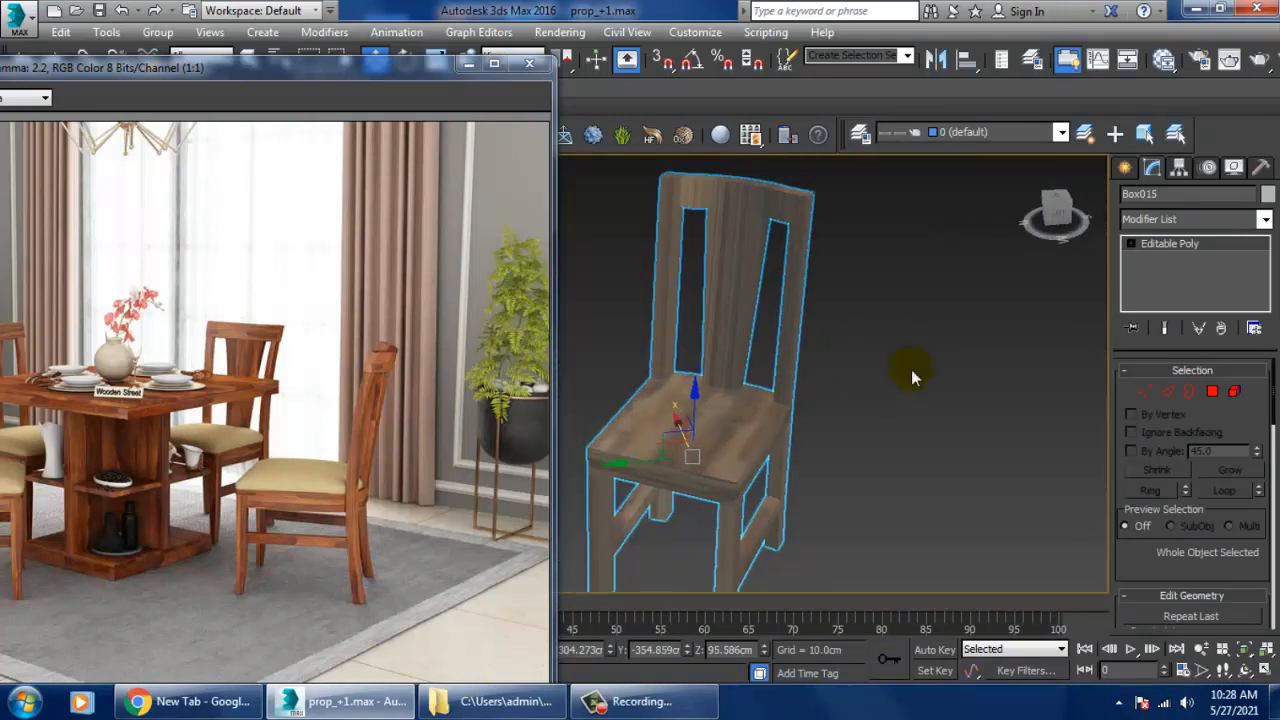
{"action": "left_click", "coordinate": [952, 337]}
{"action": "left_click", "coordinate": [749, 269]}
{"action": "key", "text": "alt+x"}
{"action": "key", "text": "e"}
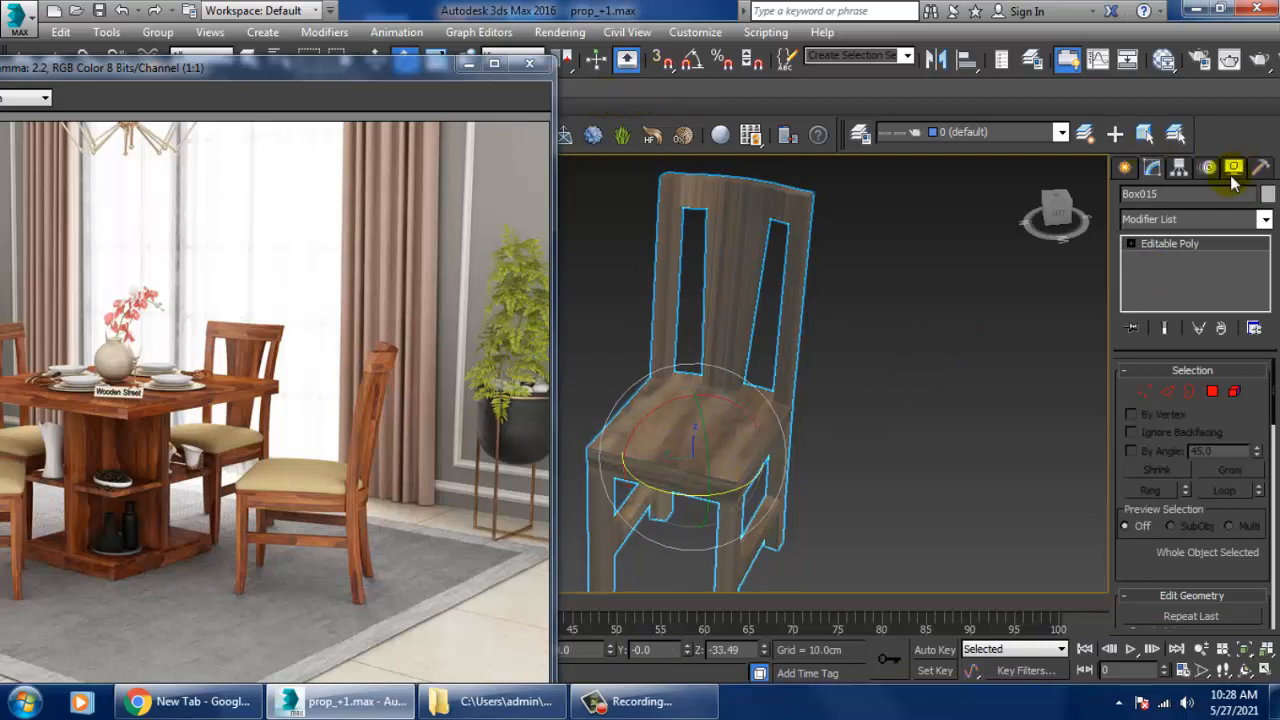
Step: Add a UVW Map modifier with Box mapping to the isolated dining chair
{"action": "left_click", "coordinate": [1198, 219]}
{"action": "key", "text": "u"}
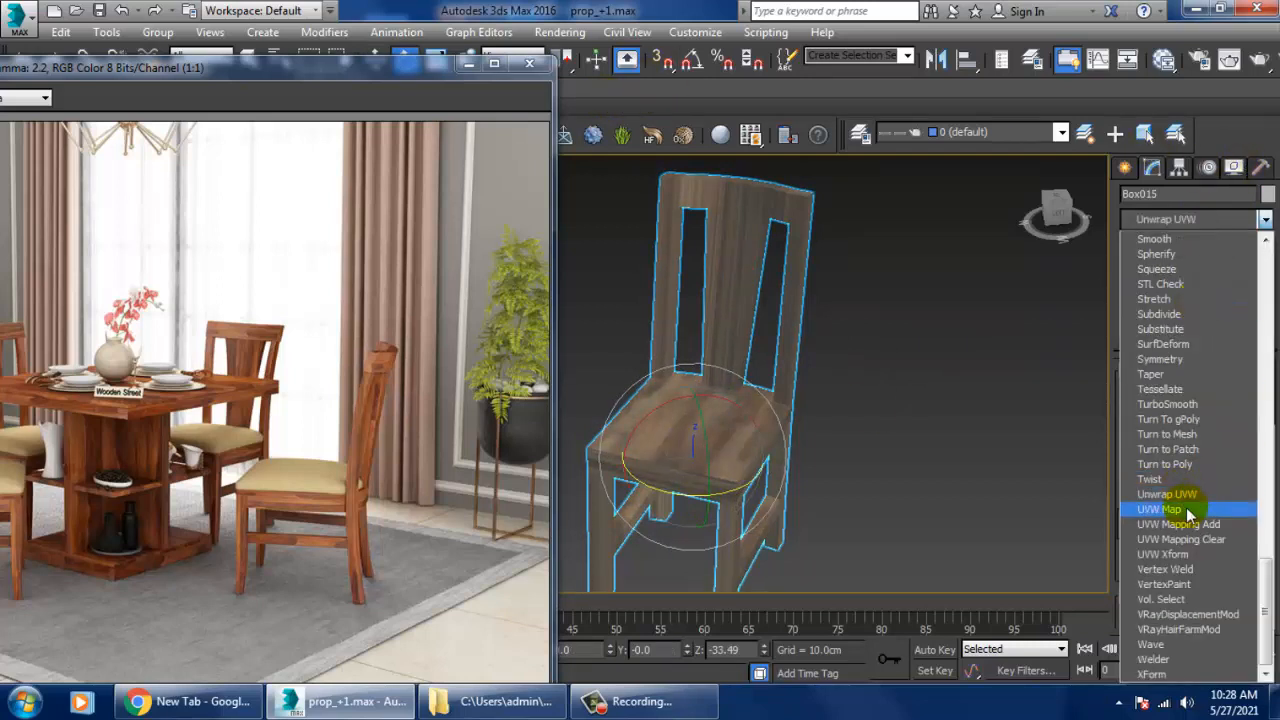
{"action": "left_click", "coordinate": [1188, 511]}
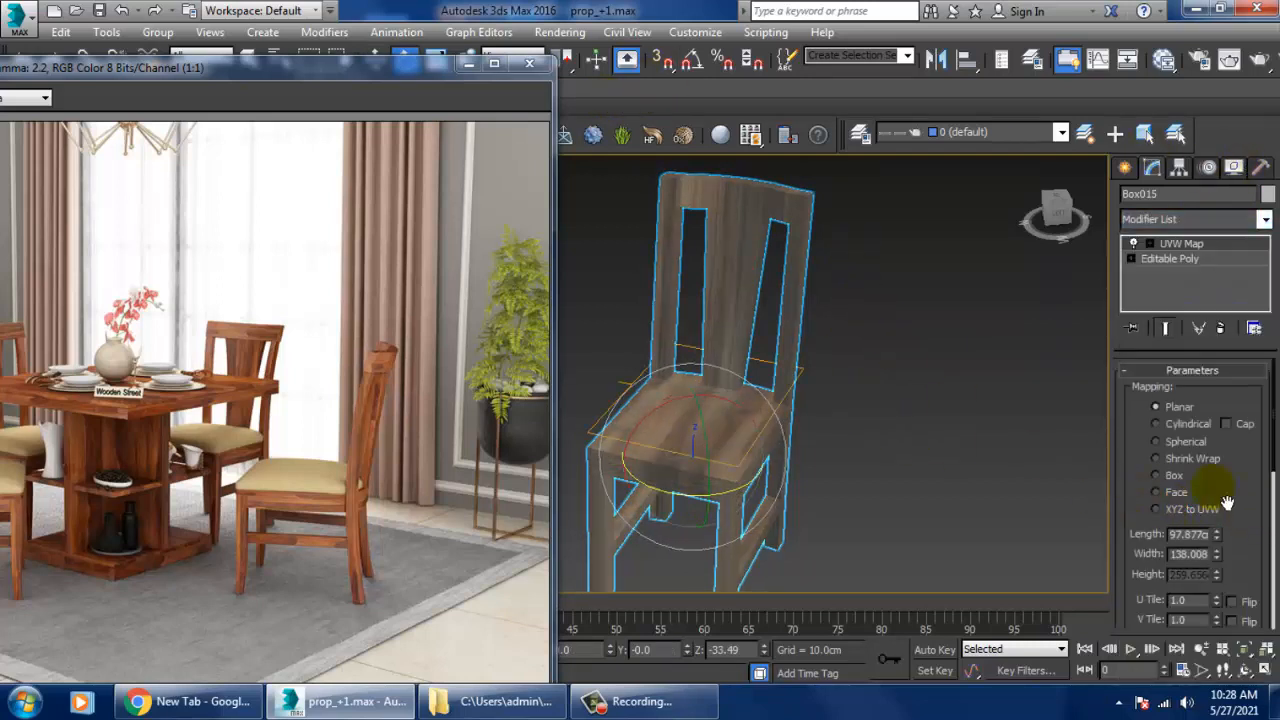
{"action": "left_click", "coordinate": [1157, 475]}
{"action": "middle_click_drag", "start_coordinate": [955, 440], "coordinate": [935, 440], "text": "alt"}
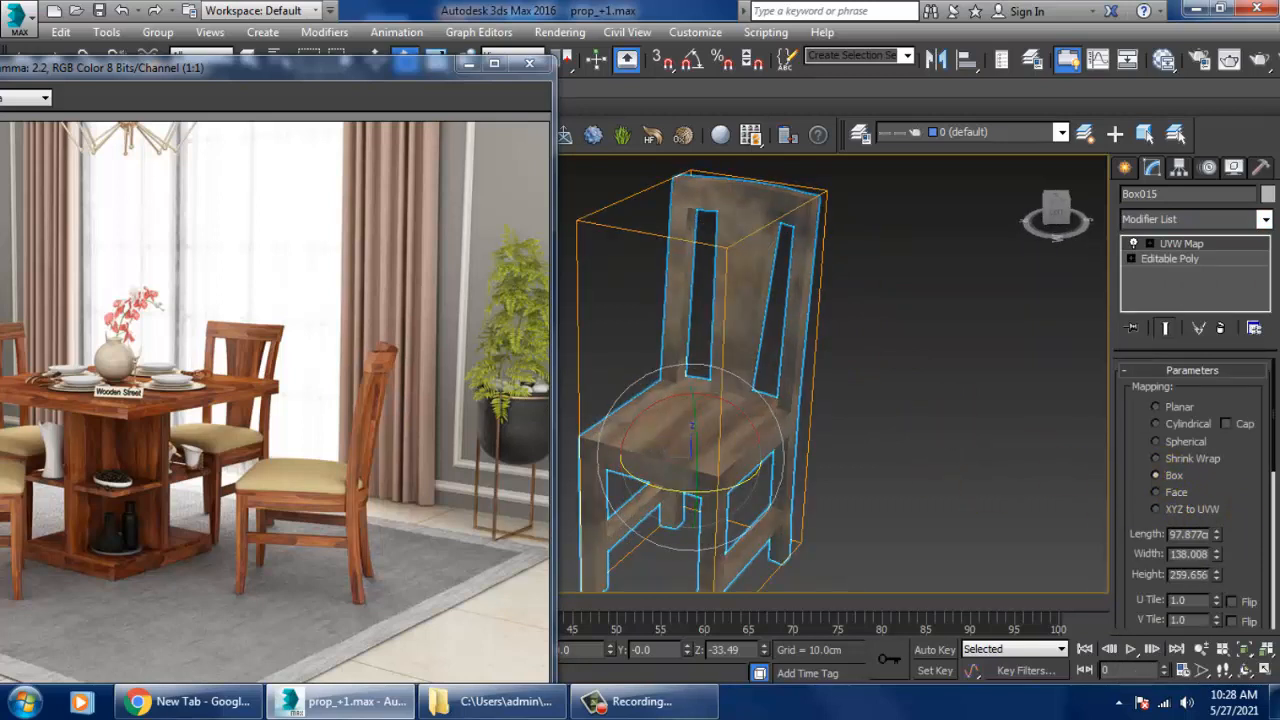
Step: Try reducing the chair's box mapping height to about 34 cm, and undo the change
{"action": "left_click_drag", "start_coordinate": [1218, 540], "coordinate": [1229, 606]}
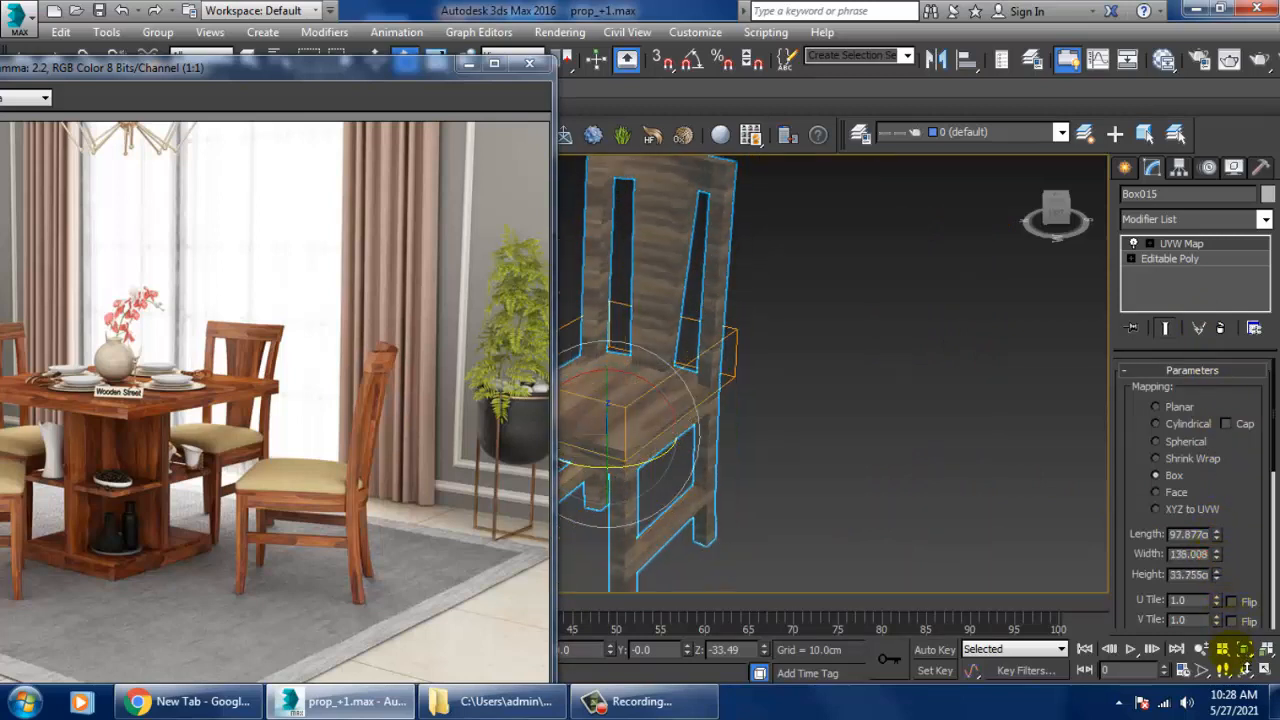
{"action": "left_click_drag", "start_coordinate": [1232, 651], "coordinate": [1232, 645]}
{"action": "key", "text": "ctrl+z"}
{"action": "left_click", "coordinate": [838, 375]}
{"action": "middle_click_drag", "start_coordinate": [800, 370], "coordinate": [940, 391]}
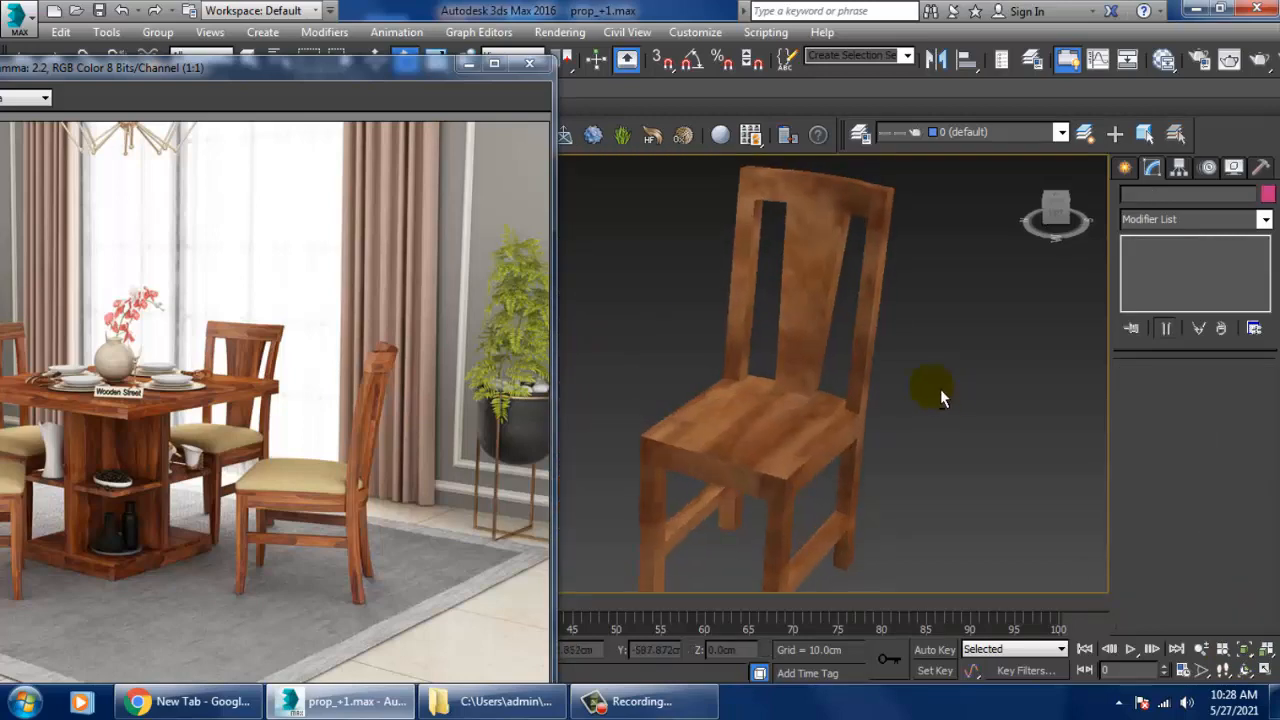
Step: Convert the box-mapped dining chair to an Editable Poly
{"action": "scroll", "coordinate": [938, 392], "scroll_direction": "up", "scroll_amount": 4}
{"action": "left_click", "coordinate": [790, 405]}
{"action": "middle_click_drag", "start_coordinate": [790, 405], "coordinate": [815, 415], "text": "alt"}
{"action": "scroll", "coordinate": [737, 343], "scroll_direction": "up", "scroll_amount": 2}
{"action": "scroll", "coordinate": [851, 437], "scroll_direction": "down", "scroll_amount": 3}
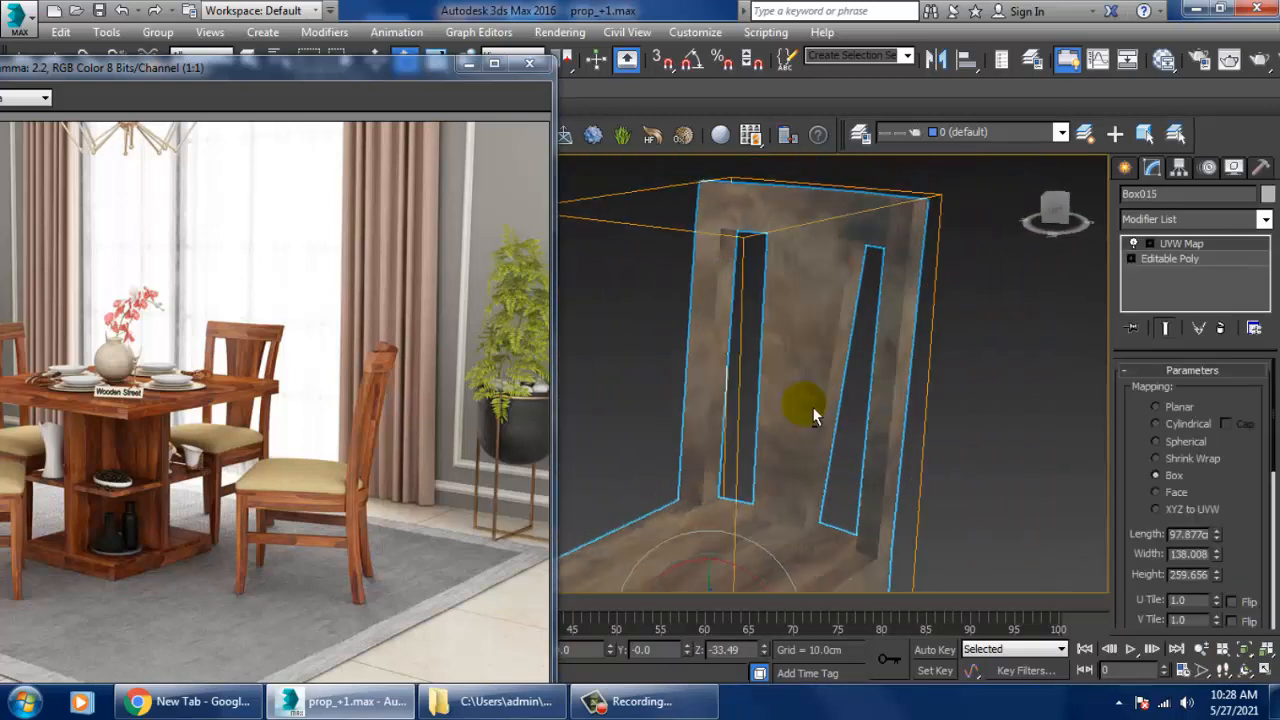
{"action": "left_click", "coordinate": [985, 362]}
{"action": "left_click", "coordinate": [863, 320]}
{"action": "right_click", "coordinate": [782, 285]}
{"action": "mouse_move", "coordinate": [880, 492]}
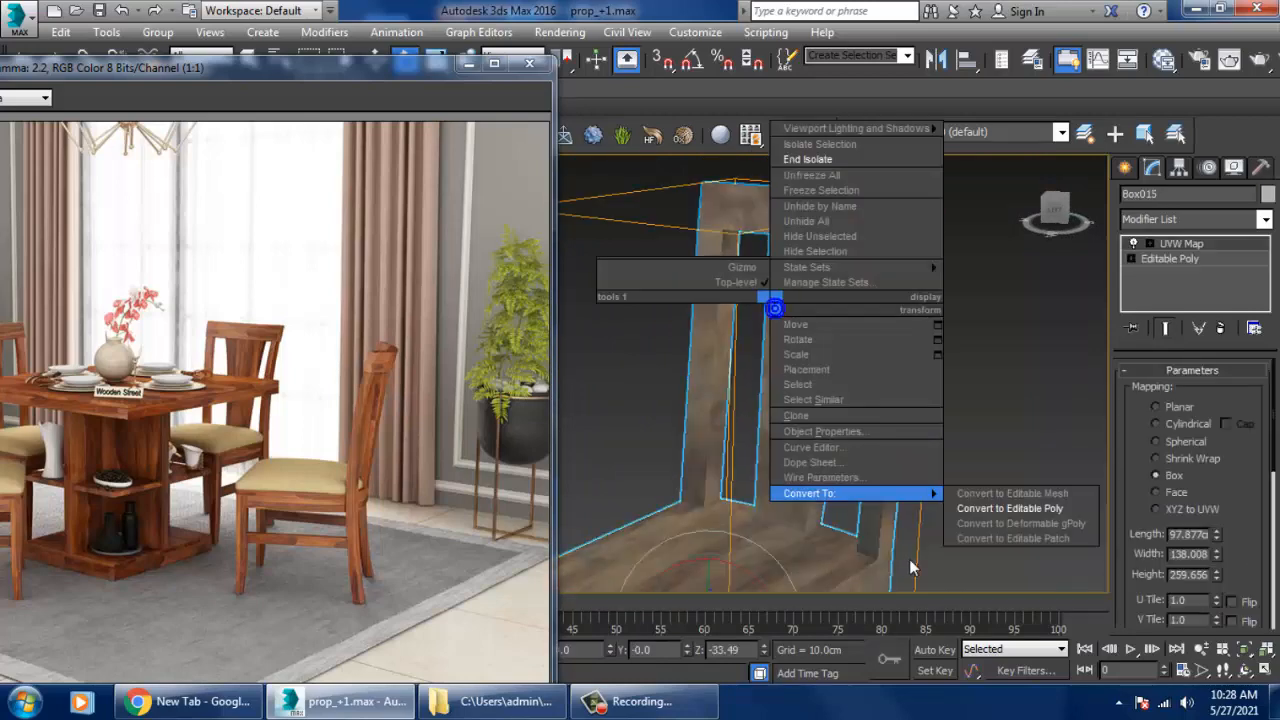
{"action": "left_click", "coordinate": [1020, 507]}
Step: Select the polygons of the chair's backrest and apply a UVW Map modifier with Box mapping to them only
{"action": "left_click", "coordinate": [1213, 398]}
{"action": "middle_click_drag", "start_coordinate": [835, 410], "coordinate": [880, 446], "text": "alt"}
{"action": "left_click_drag", "start_coordinate": [978, 497], "coordinate": [983, 532]}
{"action": "middle_click_drag", "start_coordinate": [983, 532], "coordinate": [731, 592], "text": "alt"}
{"action": "middle_click_drag", "start_coordinate": [779, 541], "coordinate": [910, 440], "text": "alt"}
{"action": "left_click", "coordinate": [1160, 219]}
{"action": "scroll", "coordinate": [1172, 400], "scroll_direction": "down", "scroll_amount": 15}
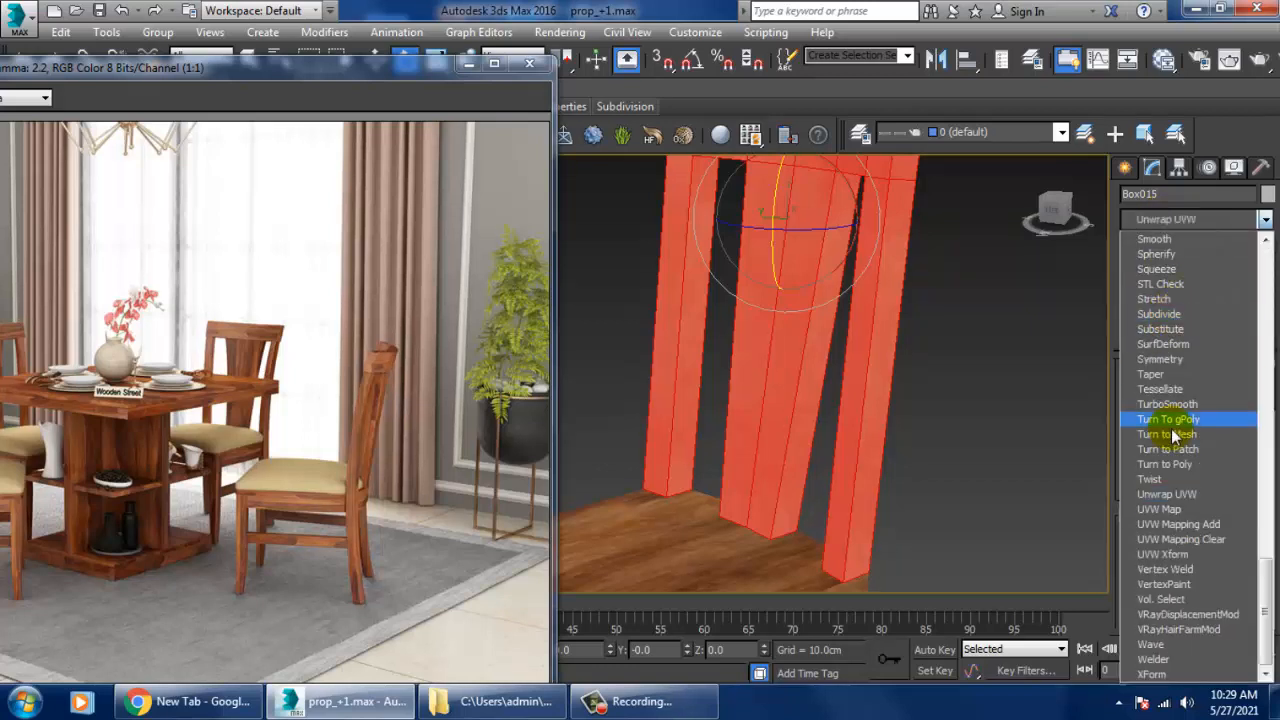
{"action": "left_click", "coordinate": [1187, 514]}
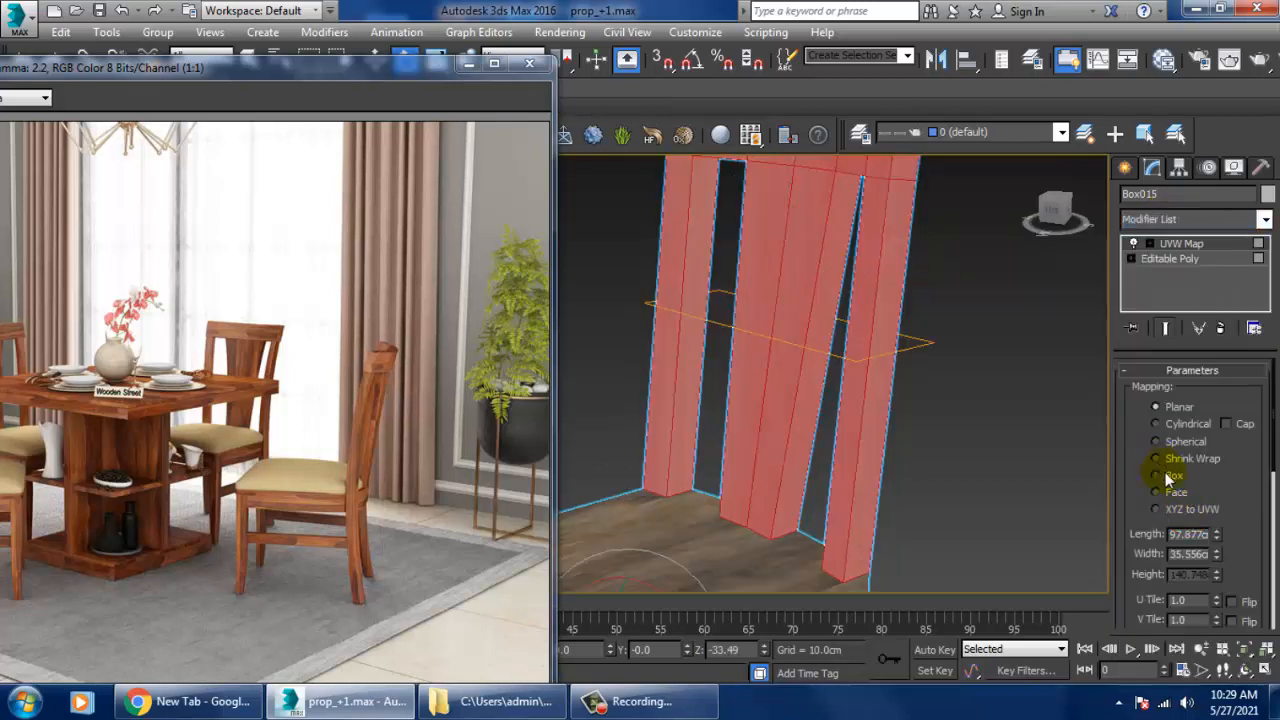
{"action": "left_click", "coordinate": [1174, 474]}
{"action": "left_click", "coordinate": [1017, 380]}
{"action": "scroll", "coordinate": [941, 443], "scroll_direction": "down", "scroll_amount": 5}
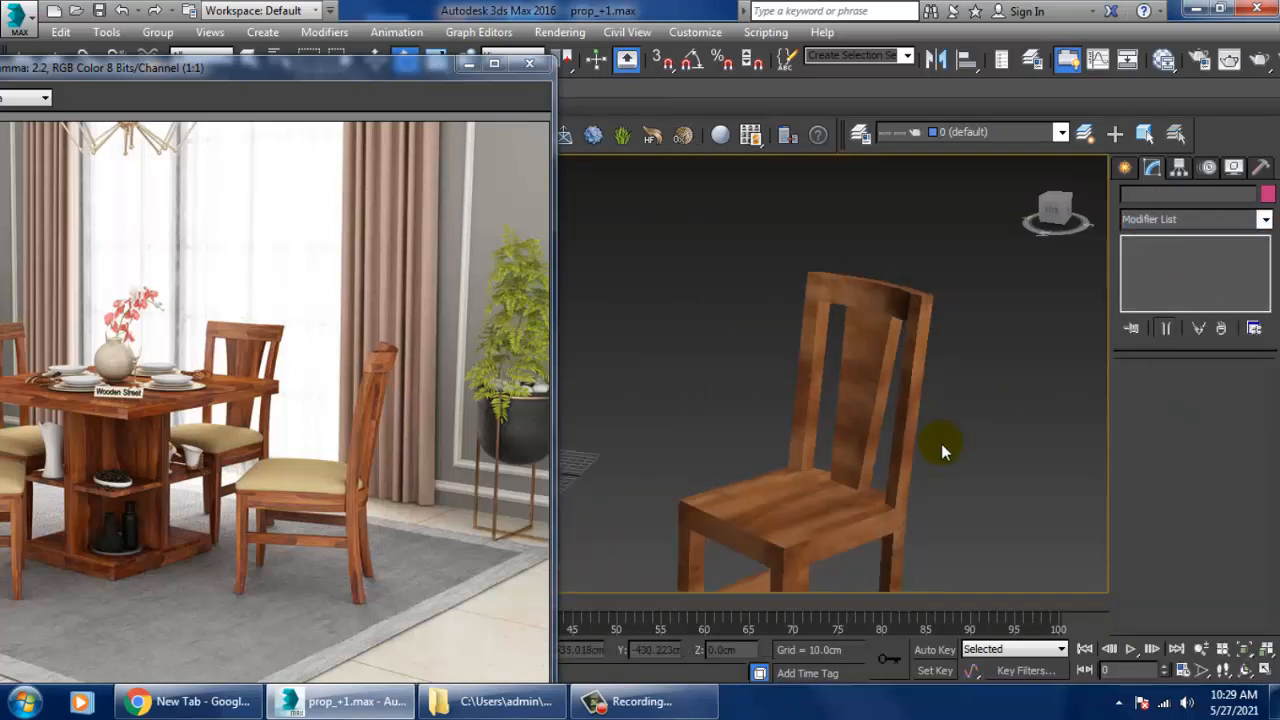
Step: Collapse the chair's backrest mapping by converting the chair to an Editable Poly again
{"action": "middle_click_drag", "start_coordinate": [941, 443], "coordinate": [740, 340], "text": "alt"}
{"action": "left_click", "coordinate": [740, 340]}
{"action": "left_click", "coordinate": [740, 340]}
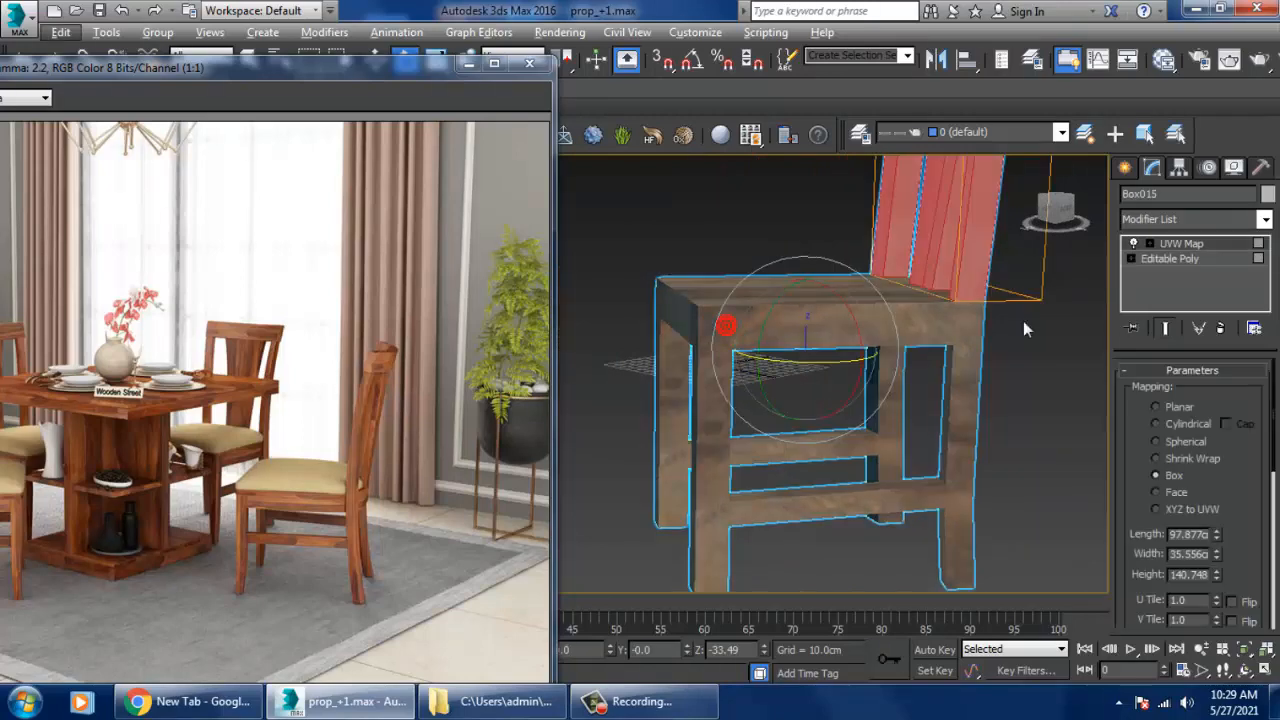
{"action": "right_click", "coordinate": [1067, 328]}
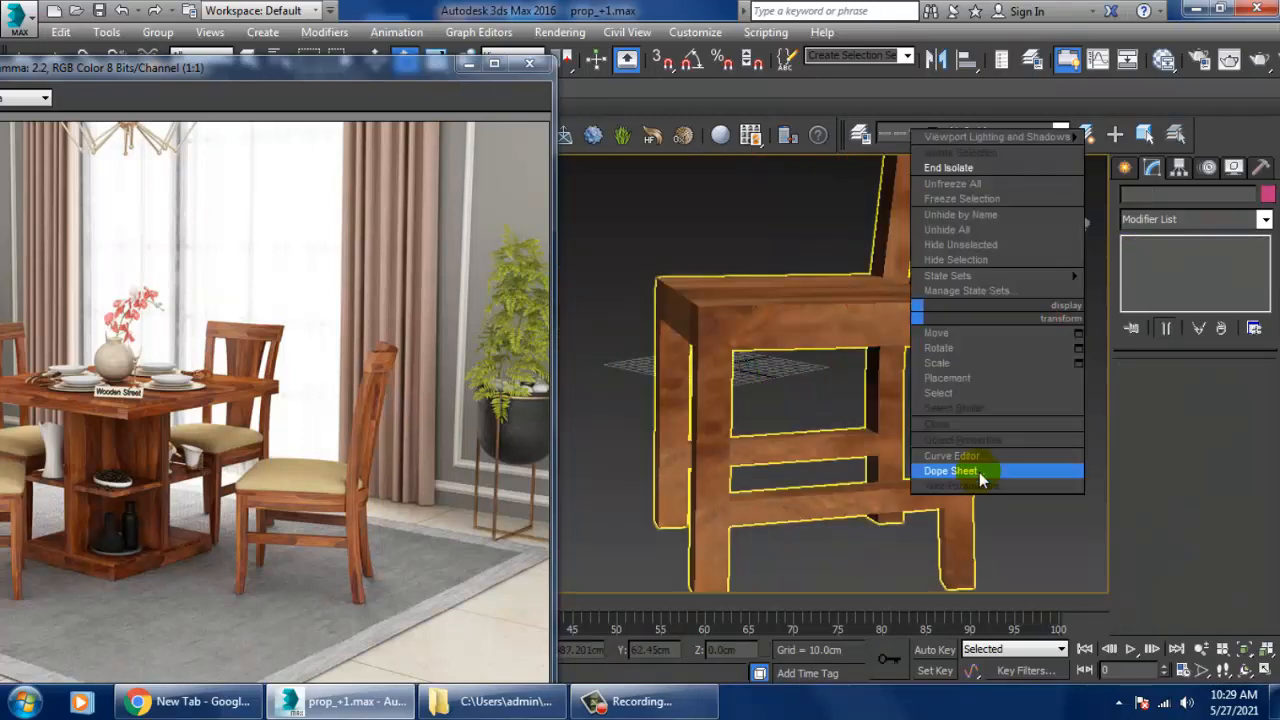
{"action": "left_click", "coordinate": [980, 289]}
{"action": "left_click", "coordinate": [794, 445]}
{"action": "right_click", "coordinate": [765, 332]}
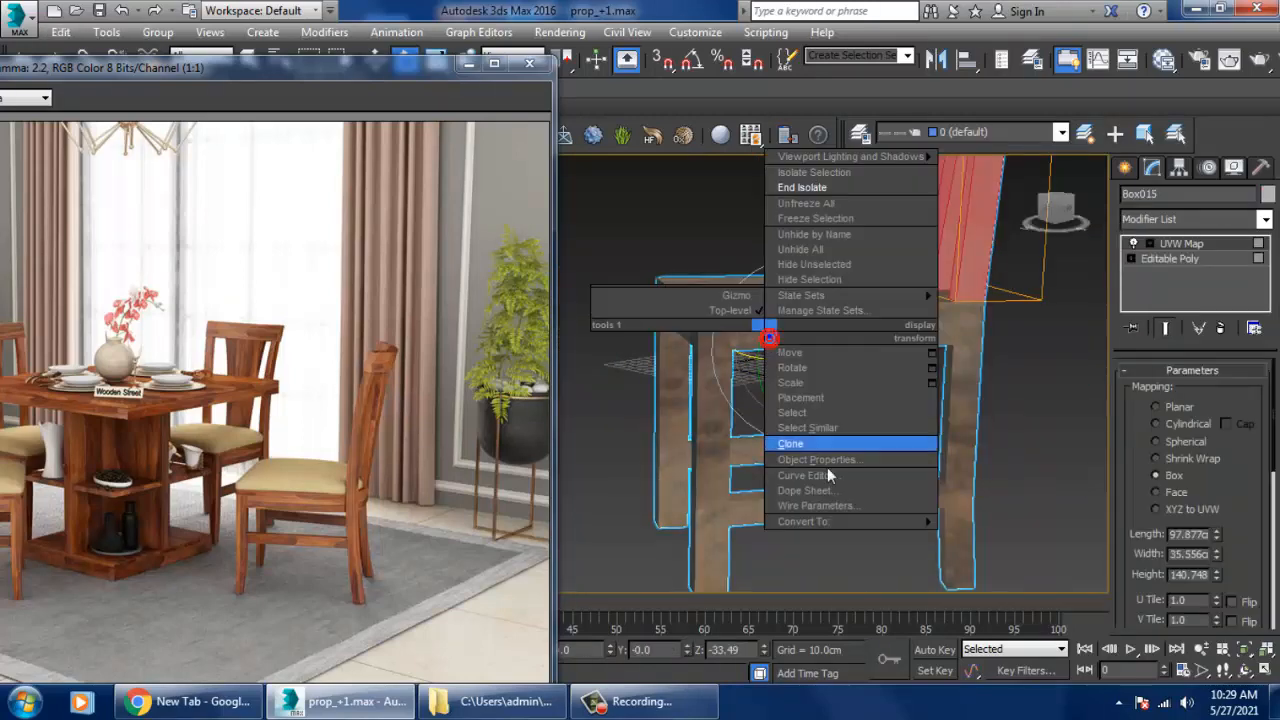
{"action": "mouse_move", "coordinate": [803, 521]}
{"action": "left_click", "coordinate": [1008, 537]}
Step: End the isolation of the dining chair and inspect its backrest texture within the full scene
{"action": "right_click", "coordinate": [1049, 414]}
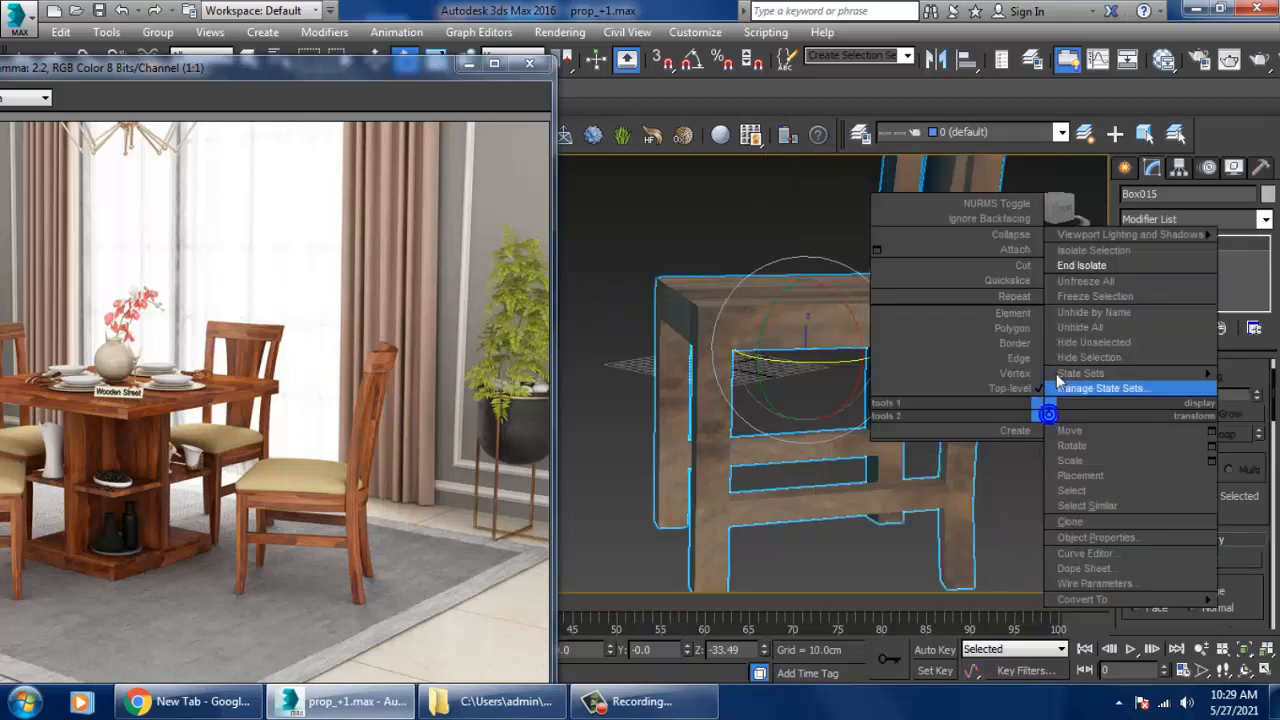
{"action": "left_click", "coordinate": [1090, 267]}
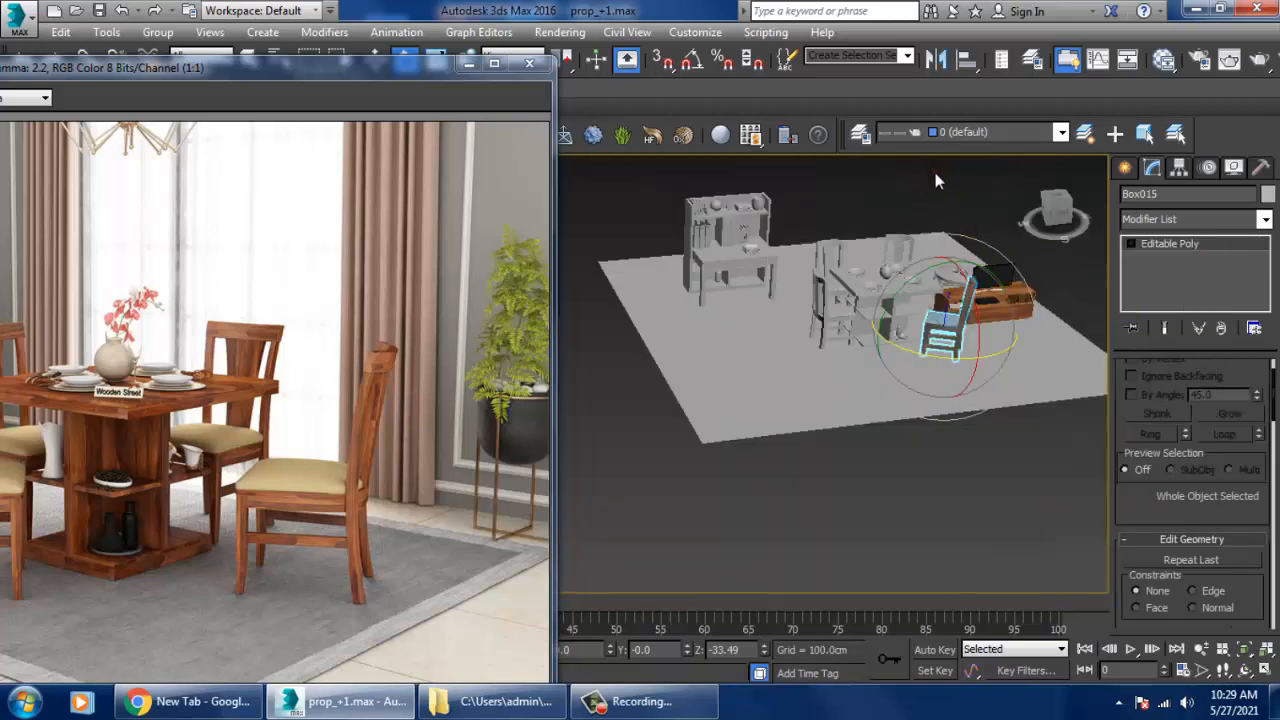
{"action": "left_click", "coordinate": [932, 171]}
{"action": "middle_click_drag", "start_coordinate": [960, 215], "coordinate": [1011, 271], "text": "alt"}
{"action": "scroll", "coordinate": [850, 375], "scroll_direction": "up", "scroll_amount": 5}
{"action": "left_click", "coordinate": [845, 381]}
{"action": "key", "text": "z"}
{"action": "mouse_move", "coordinate": [870, 388]}
{"action": "middle_mouse_down", "text": "alt"}
{"action": "mouse_move", "coordinate": [960, 395]}
{"action": "mouse_move", "coordinate": [813, 326]}
{"action": "mouse_move", "coordinate": [857, 371]}
{"action": "mouse_move", "coordinate": [703, 360]}
{"action": "mouse_move", "coordinate": [747, 329]}
{"action": "mouse_move", "coordinate": [872, 381]}
{"action": "middle_mouse_up", "text": "alt"}
{"action": "scroll", "coordinate": [813, 326], "scroll_direction": "up", "scroll_amount": 3}
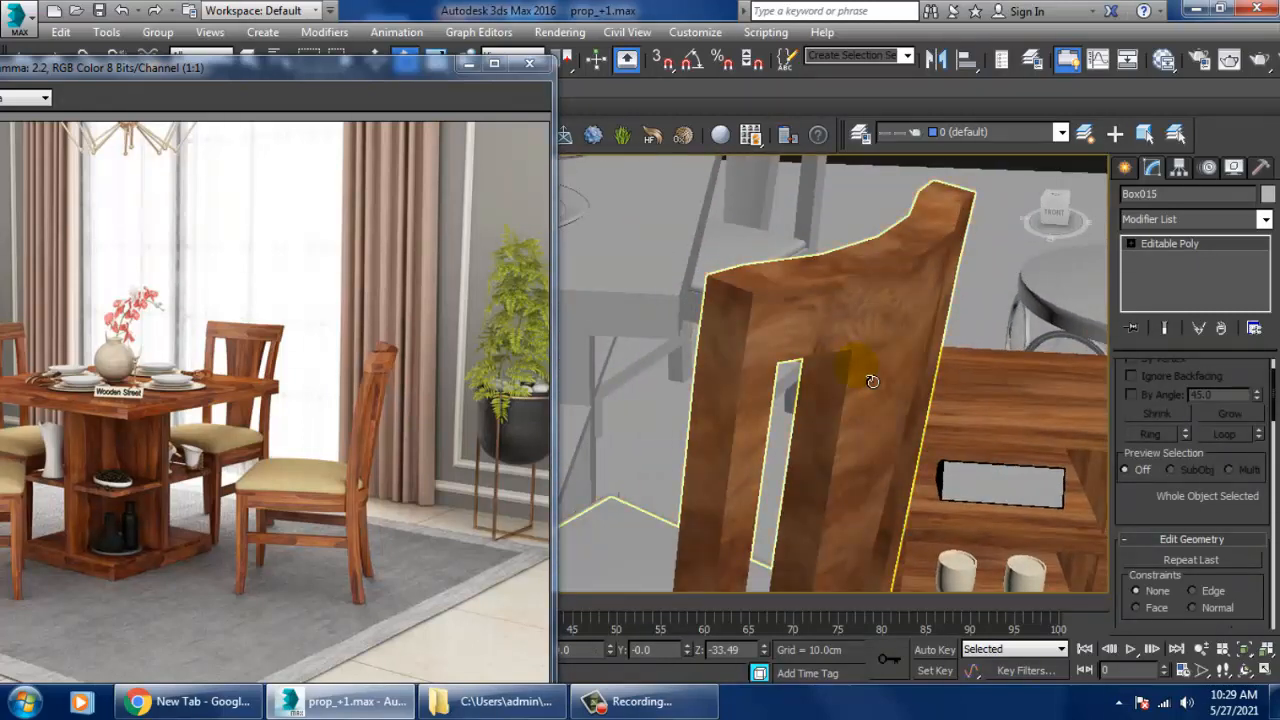
Step: Add a Dent map and connect it to the bump map of the wood Material #56
{"action": "key", "text": "m"}
{"action": "middle_click_drag", "start_coordinate": [457, 505], "coordinate": [616, 425]}
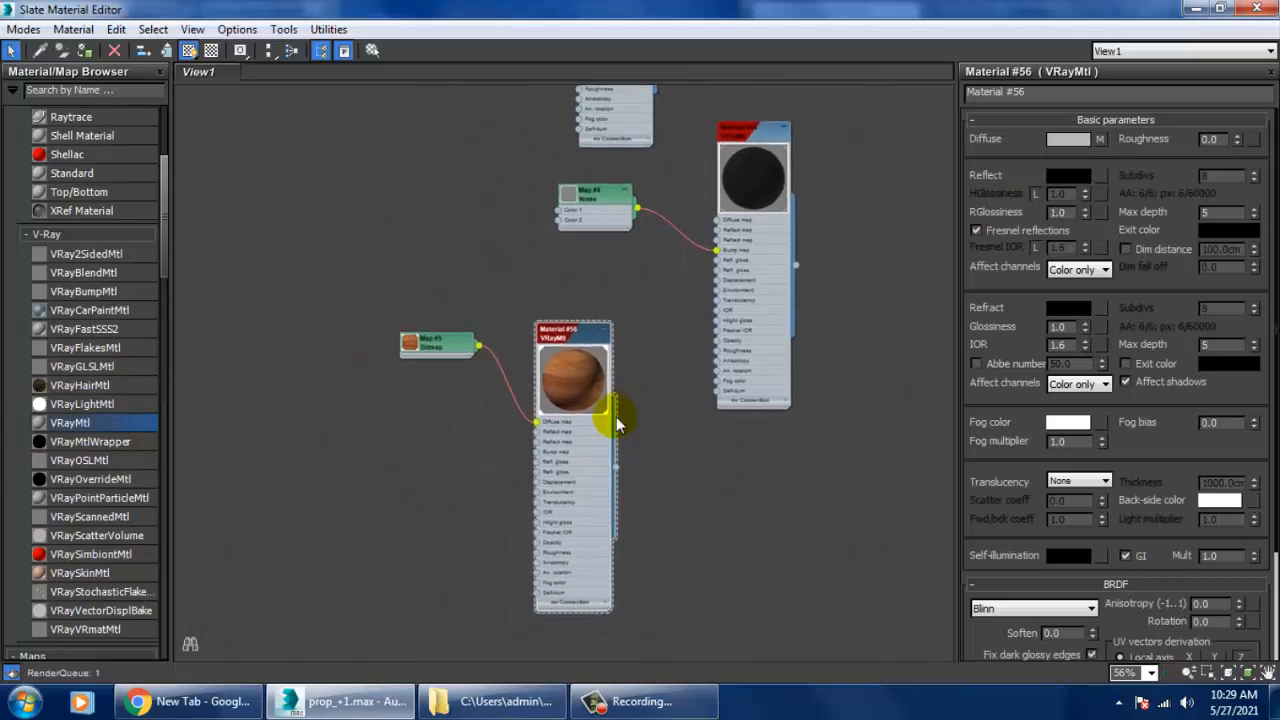
{"action": "left_click_drag", "start_coordinate": [163, 259], "coordinate": [180, 375]}
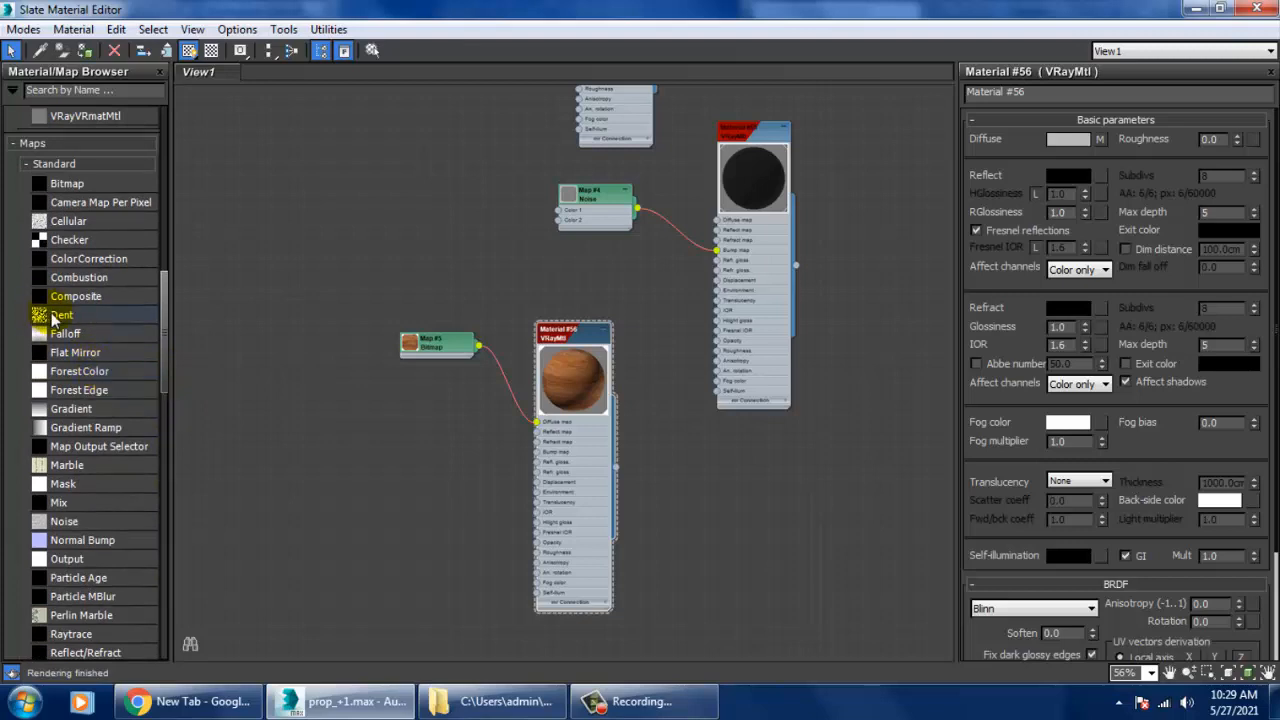
{"action": "left_click_drag", "start_coordinate": [67, 316], "coordinate": [241, 400]}
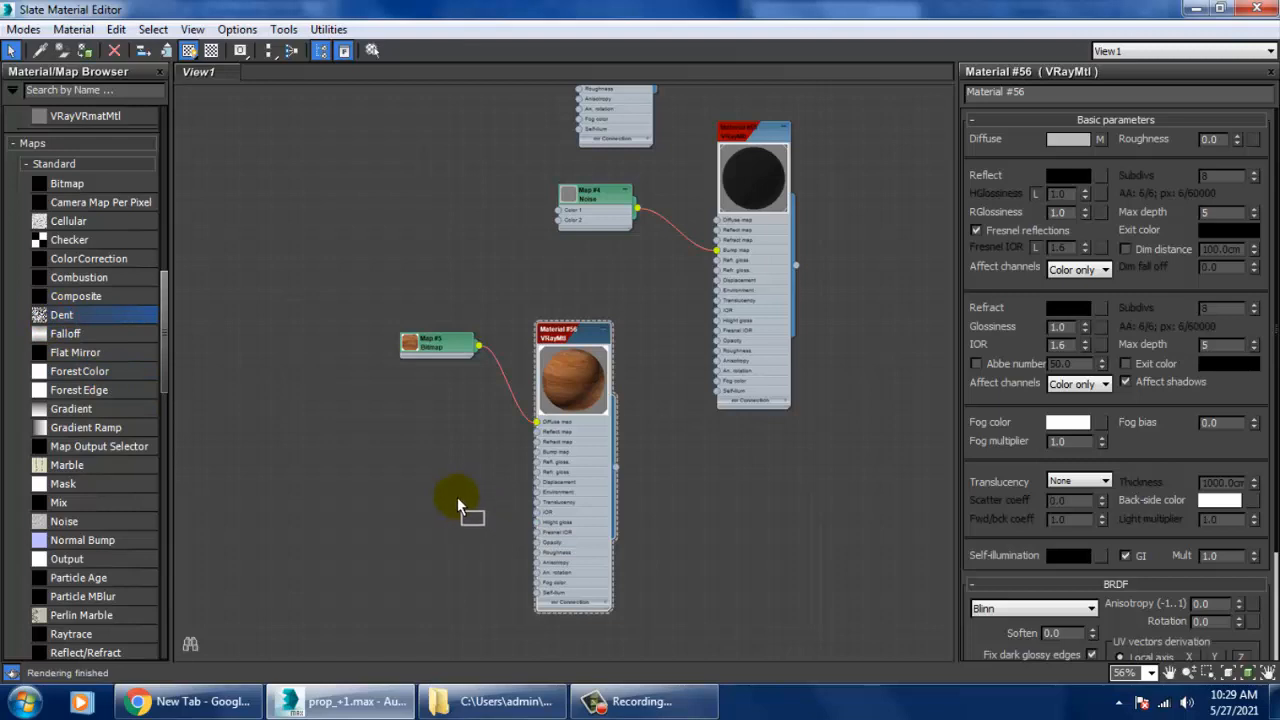
{"action": "left_click_drag", "start_coordinate": [417, 493], "coordinate": [417, 492]}
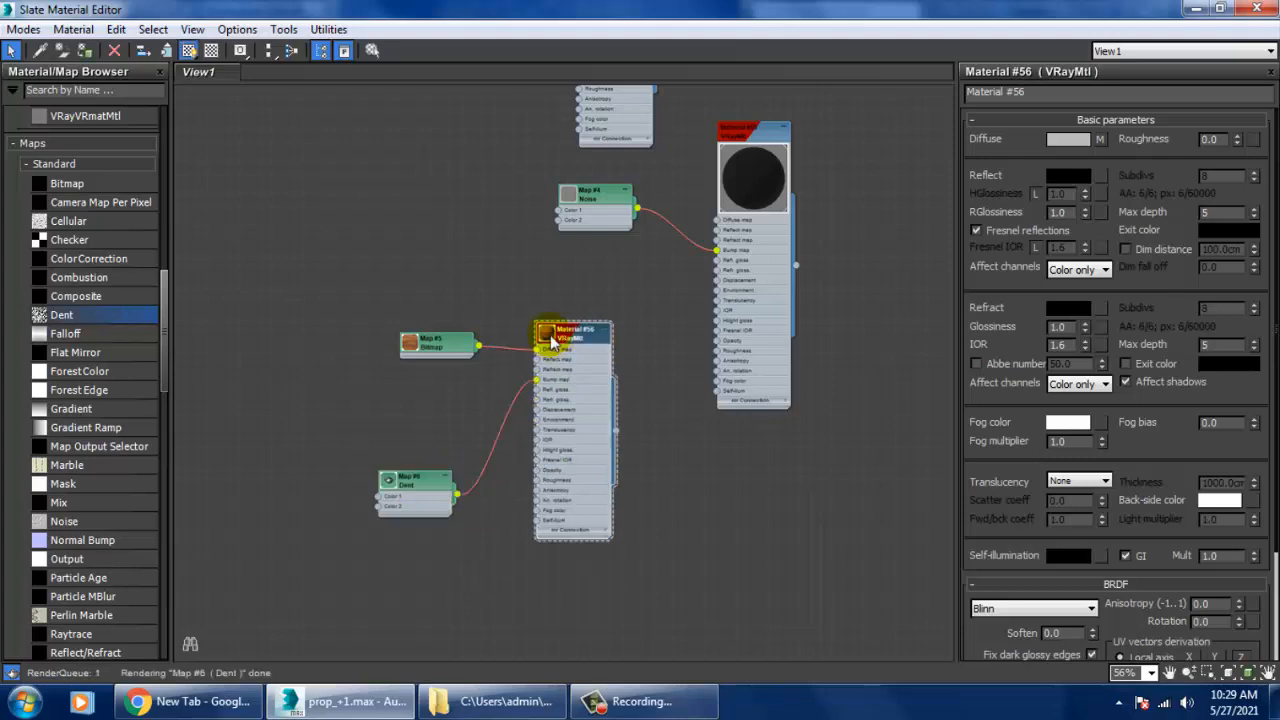
{"action": "scroll", "coordinate": [589, 399], "scroll_direction": "up", "scroll_amount": 5}
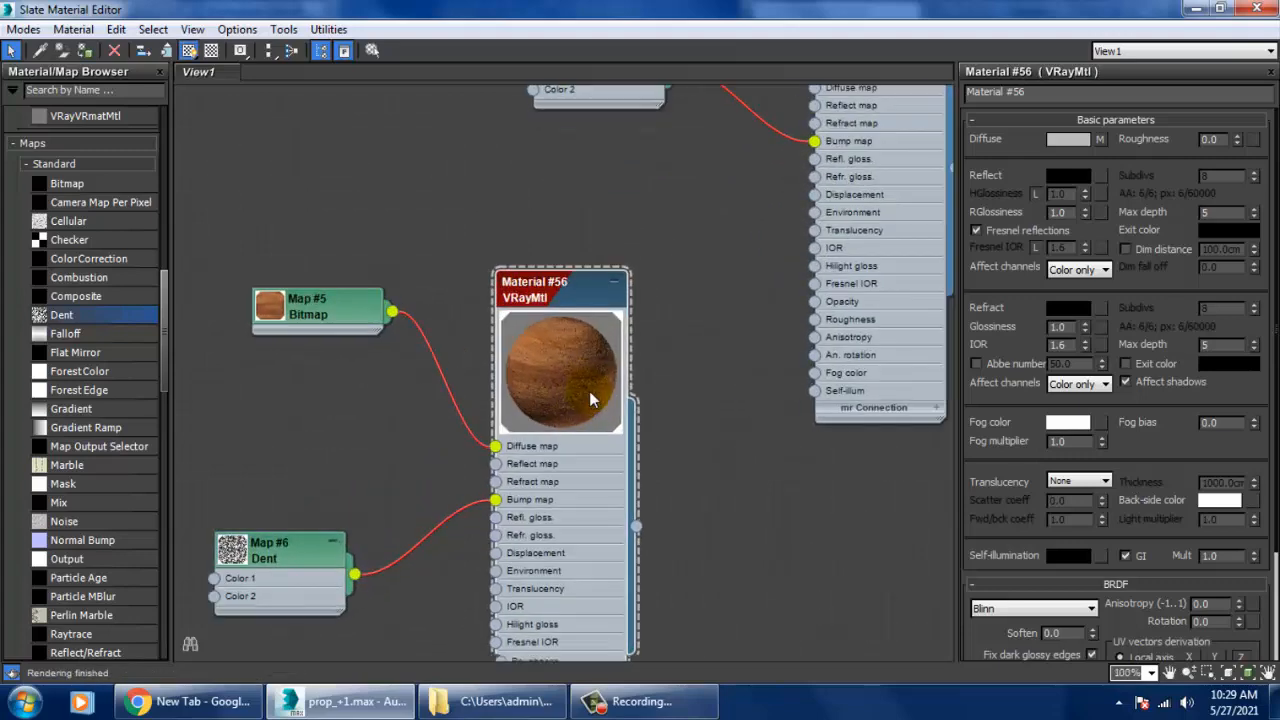
Step: Set the Dent map's size to 163.0 and strength to 7.3, and return to the scene
{"action": "double_click", "coordinate": [268, 556]}
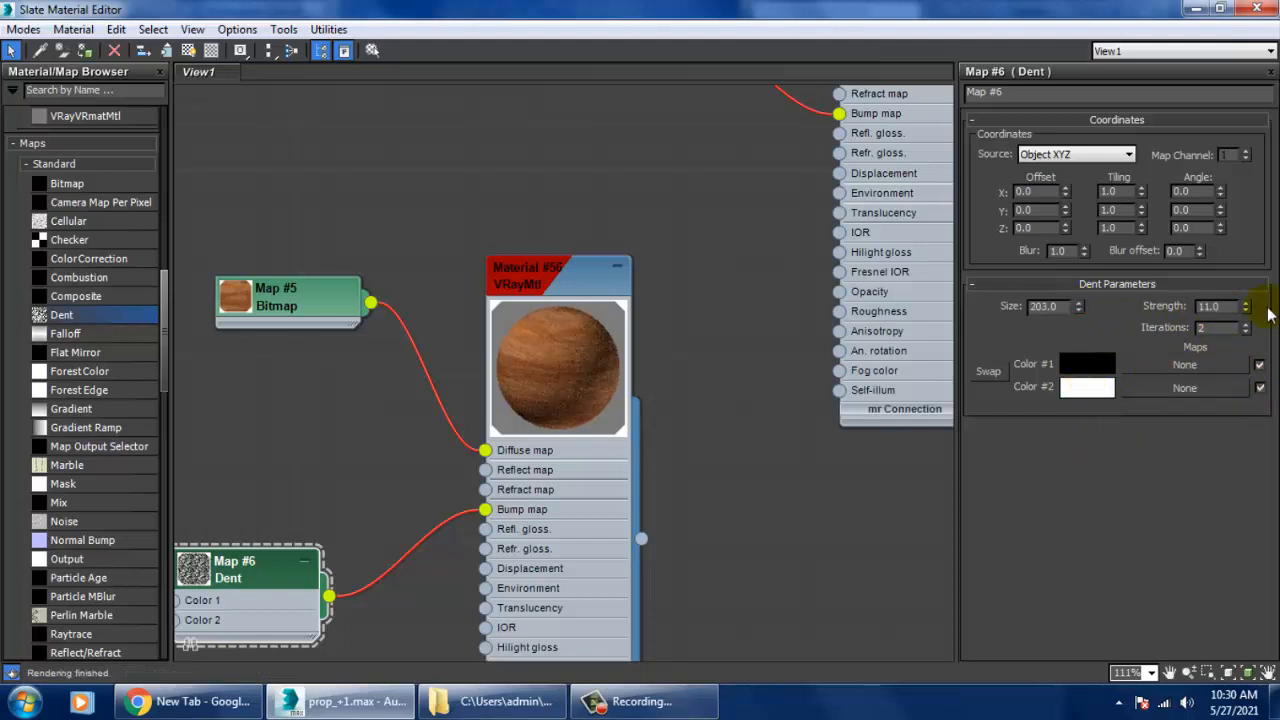
{"action": "left_click_drag", "start_coordinate": [1262, 340], "coordinate": [1262, 358]}
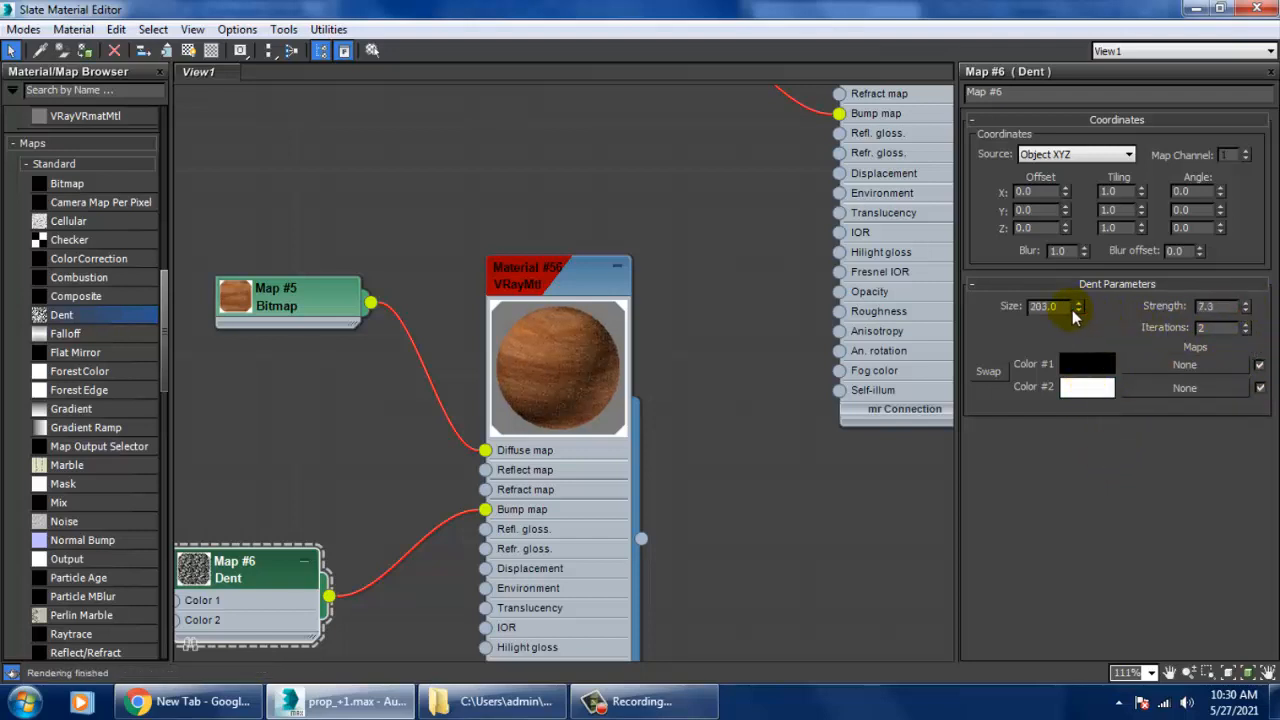
{"action": "left_click", "coordinate": [1195, 9]}
Step: Select the seat cushion of the dining chair
{"action": "middle_click_drag", "start_coordinate": [958, 340], "coordinate": [928, 387], "text": "alt"}
{"action": "scroll", "coordinate": [823, 368], "scroll_direction": "down", "scroll_amount": 5}
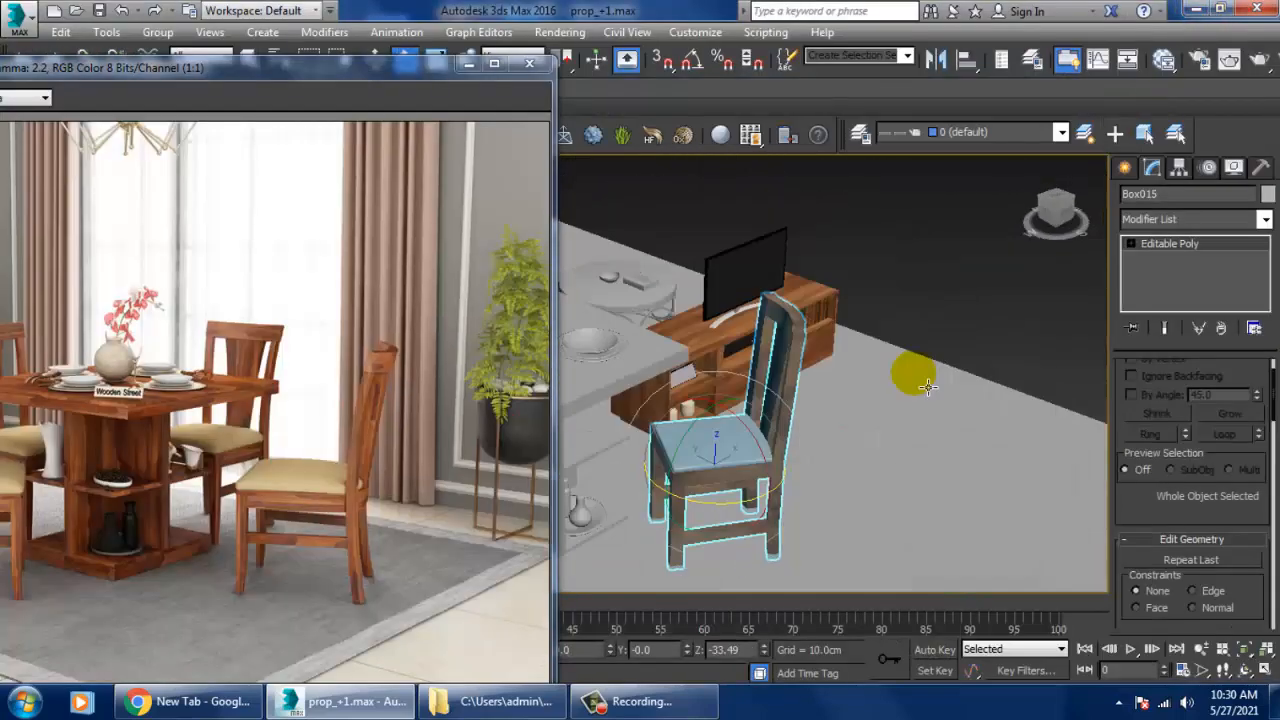
{"action": "left_click", "coordinate": [928, 387]}
{"action": "scroll", "coordinate": [931, 300], "scroll_direction": "up", "scroll_amount": 5}
{"action": "middle_click_drag", "start_coordinate": [931, 300], "coordinate": [843, 368], "text": "alt"}
{"action": "scroll", "coordinate": [903, 366], "scroll_direction": "down", "scroll_amount": 5}
{"action": "scroll", "coordinate": [894, 380], "scroll_direction": "up", "scroll_amount": 5}
{"action": "left_click", "coordinate": [929, 359]}
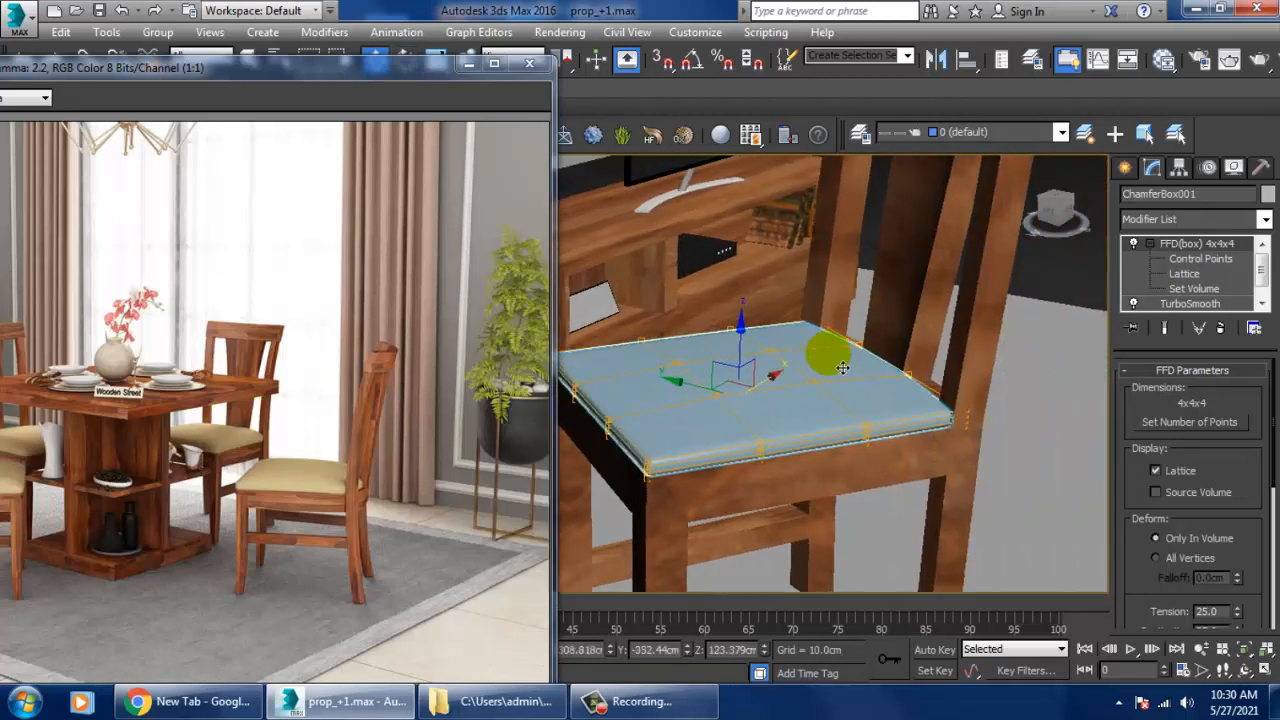
Step: Look through the existing material nodes in the material editor and open the books material's parameters
{"action": "key", "text": "m"}
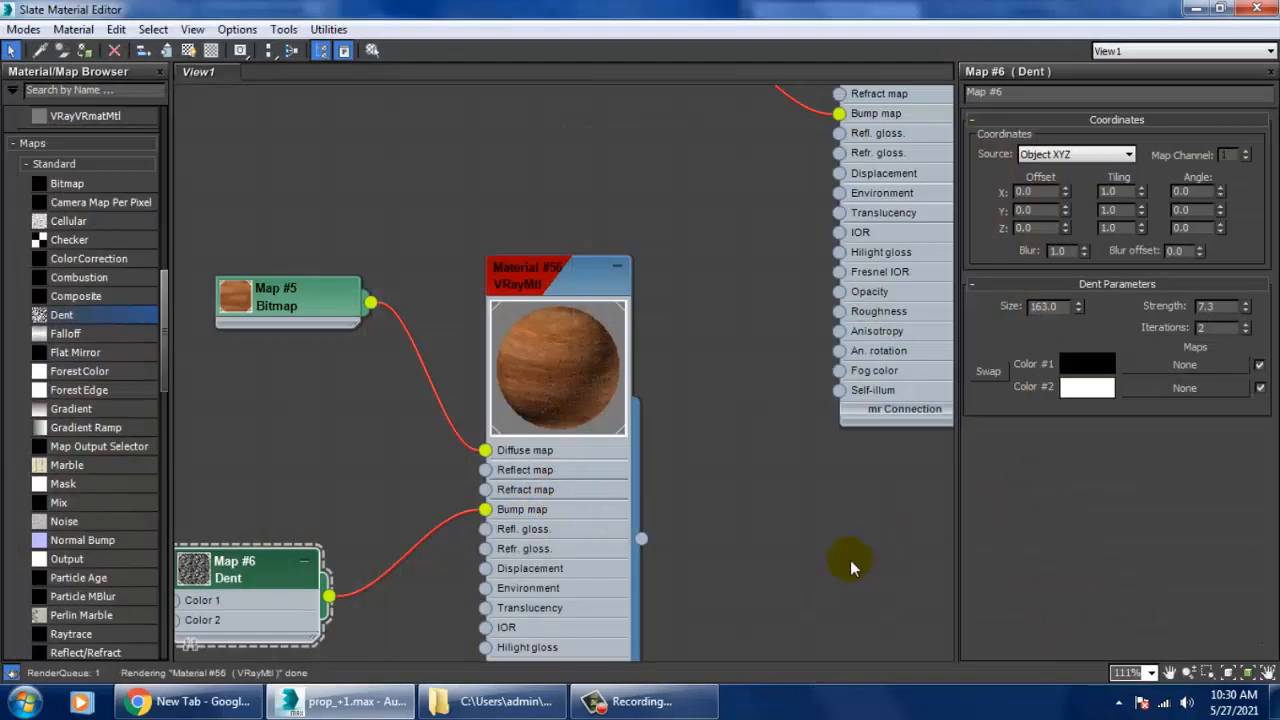
{"action": "middle_click_drag", "start_coordinate": [850, 560], "coordinate": [355, 378]}
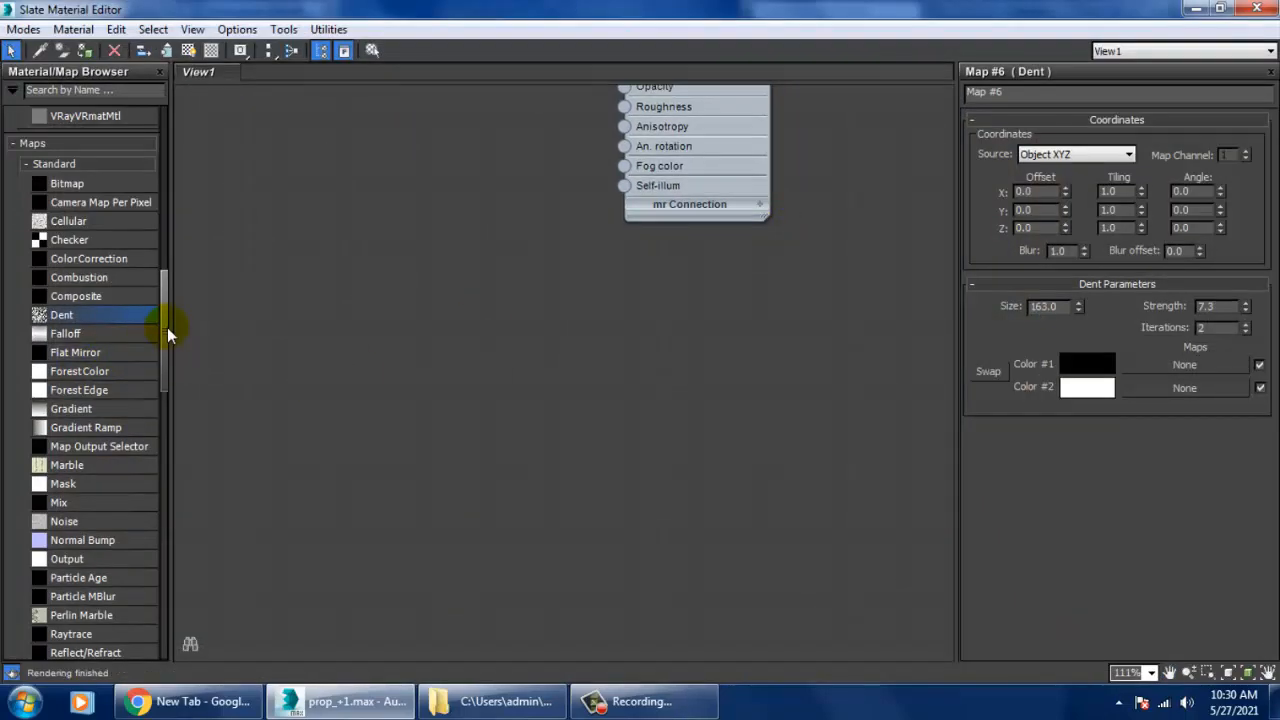
{"action": "middle_click_drag", "start_coordinate": [654, 254], "coordinate": [654, 354]}
{"action": "scroll", "coordinate": [680, 391], "scroll_direction": "down", "scroll_amount": 4}
{"action": "middle_click_drag", "start_coordinate": [836, 578], "coordinate": [694, 57]}
{"action": "left_click", "coordinate": [462, 345]}
{"action": "double_click", "coordinate": [462, 340]}
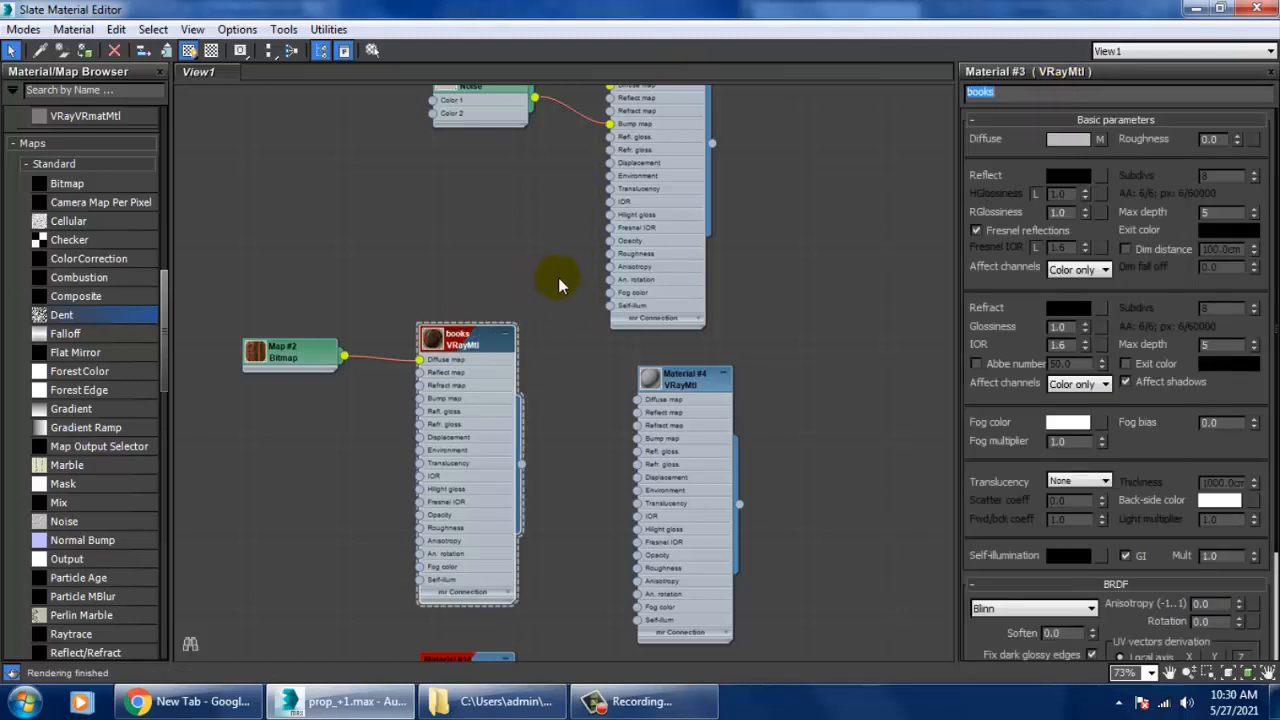
{"action": "middle_click_drag", "start_coordinate": [640, 434], "coordinate": [814, 134]}
{"action": "scroll", "coordinate": [729, 457], "scroll_direction": "down", "scroll_amount": 3}
{"action": "middle_click_drag", "start_coordinate": [729, 457], "coordinate": [706, 266]}
{"action": "scroll", "coordinate": [706, 266], "scroll_direction": "up", "scroll_amount": 1}
{"action": "middle_click_drag", "start_coordinate": [712, 640], "coordinate": [745, 250]}
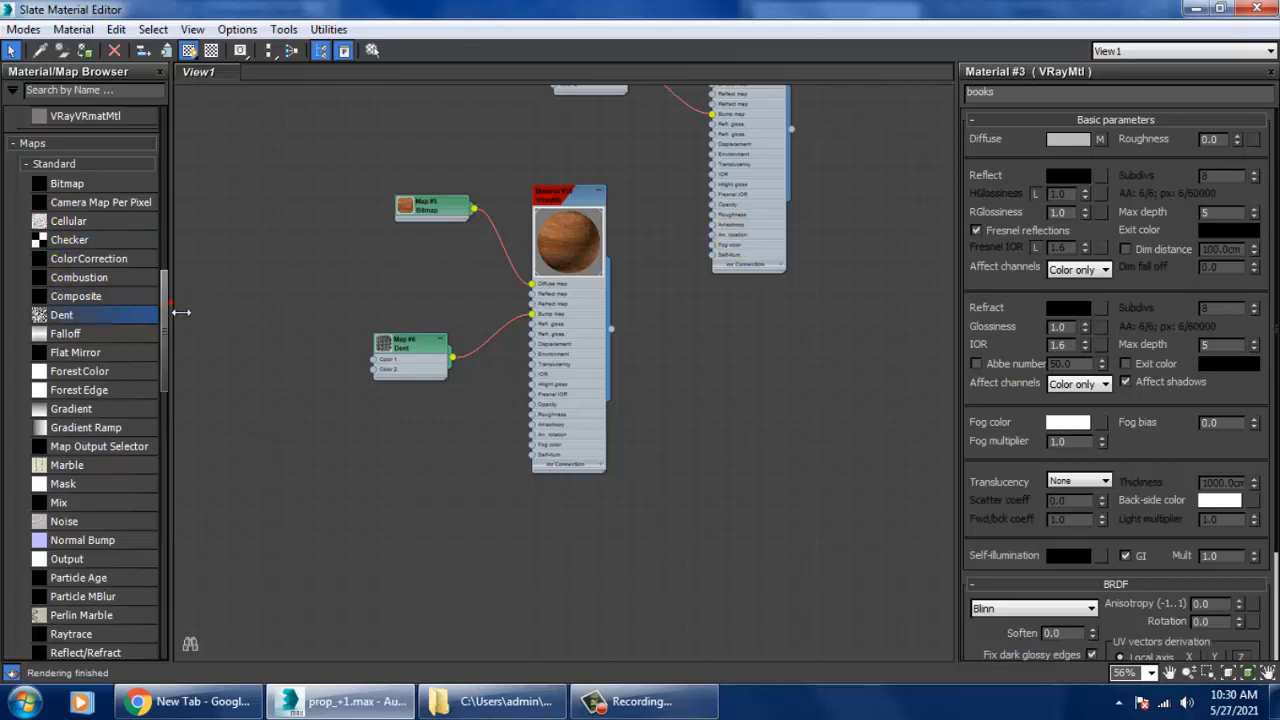
Step: Create a new VRayMtl named fabric and load the fab image as a bitmap in its diffuse map
{"action": "left_click_drag", "start_coordinate": [168, 316], "coordinate": [178, 203]}
{"action": "left_click_drag", "start_coordinate": [96, 251], "coordinate": [757, 371]}
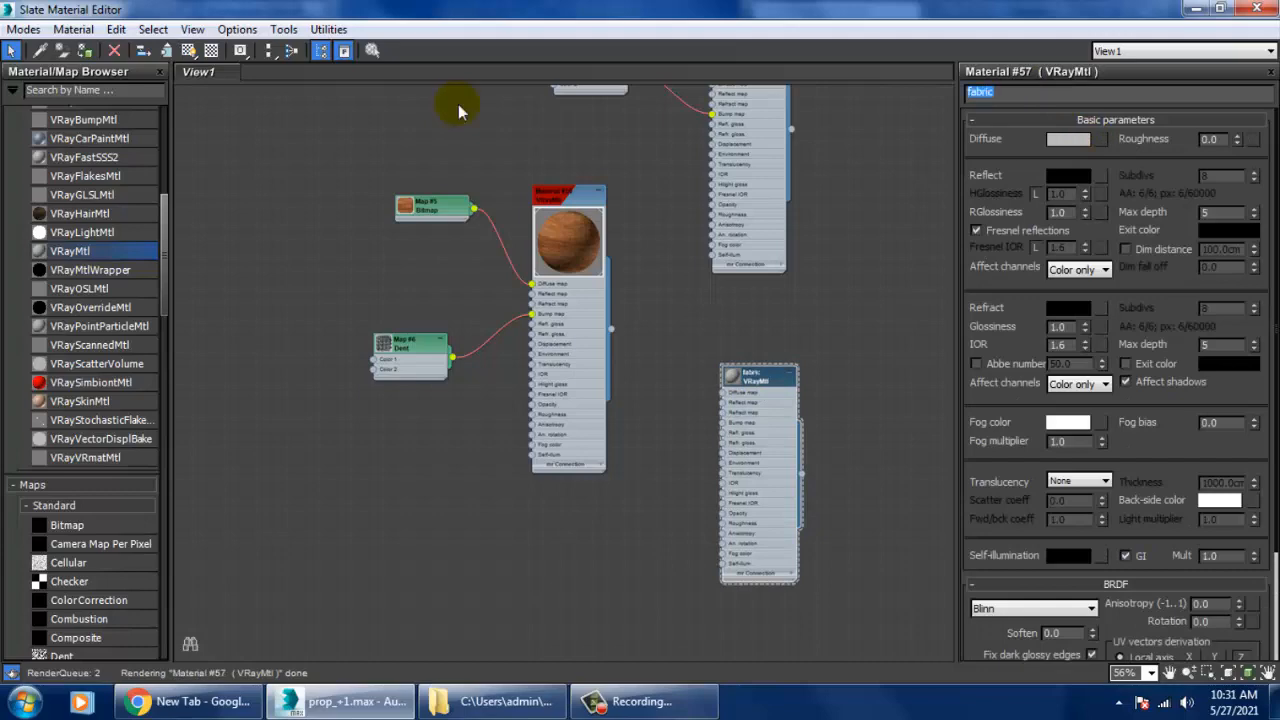
{"action": "left_click", "coordinate": [1101, 141]}
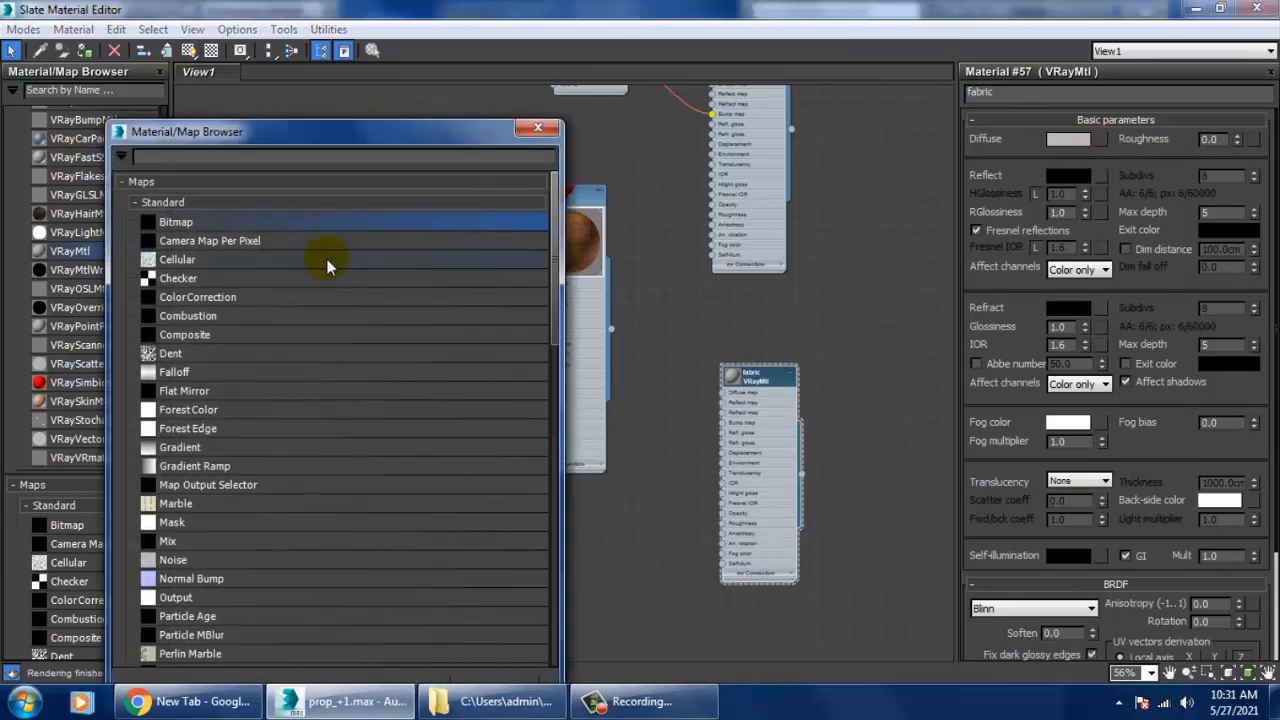
{"action": "double_click", "coordinate": [188, 224]}
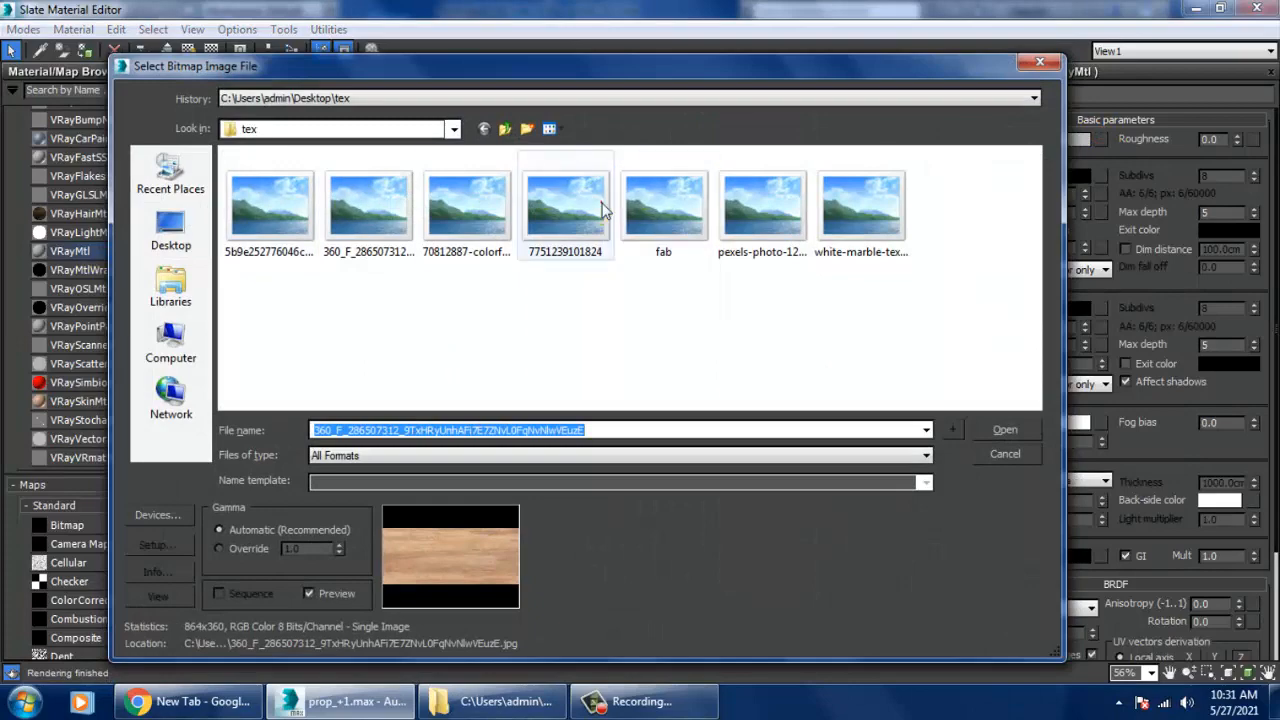
{"action": "left_click", "coordinate": [665, 208]}
{"action": "double_click", "coordinate": [665, 208]}
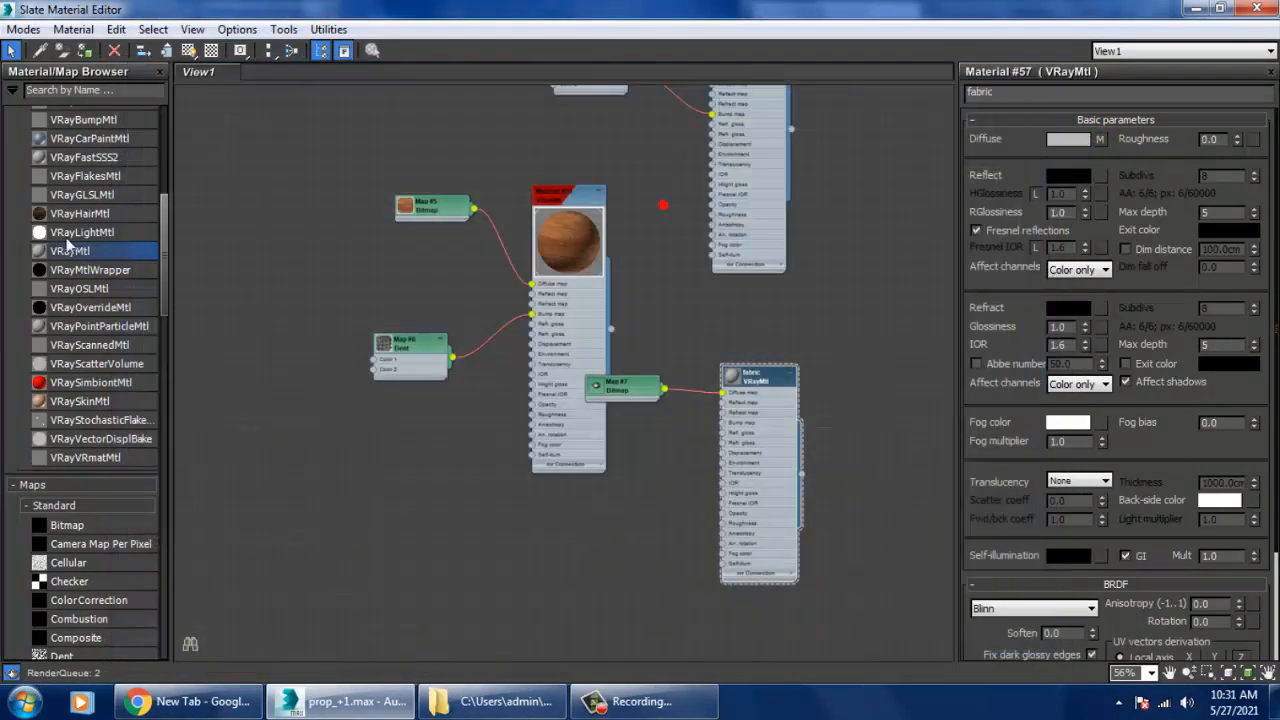
Step: Assign the fabric material to the selected chair seat cushion and show it shaded in the viewport
{"action": "left_click", "coordinate": [1219, 9]}
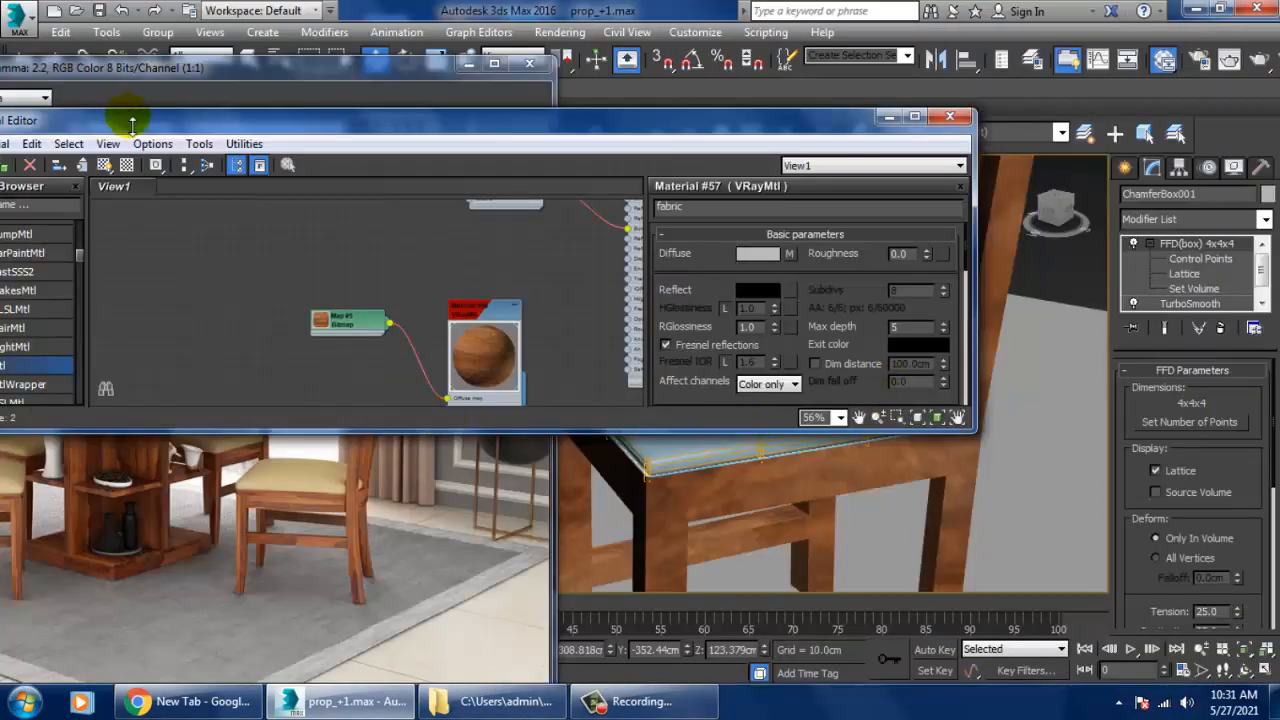
{"action": "left_click_drag", "start_coordinate": [110, 121], "coordinate": [459, 86]}
{"action": "left_click", "coordinate": [350, 130]}
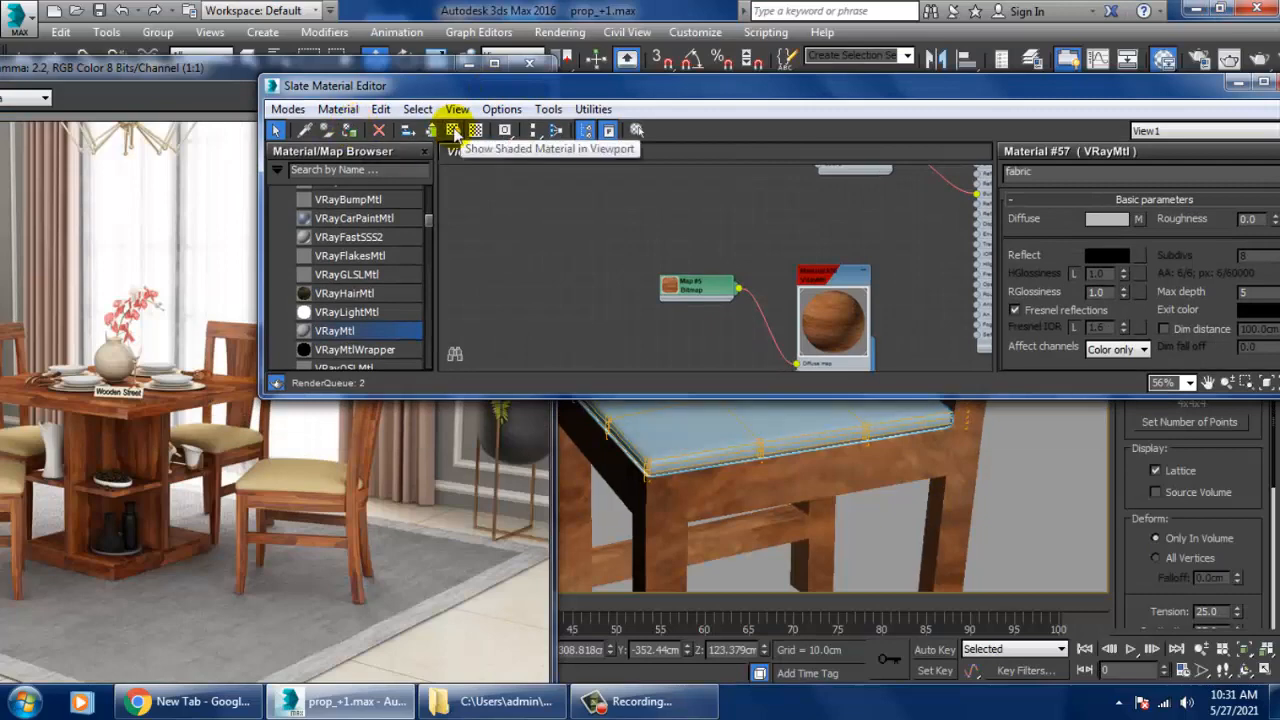
{"action": "left_click", "coordinate": [453, 130]}
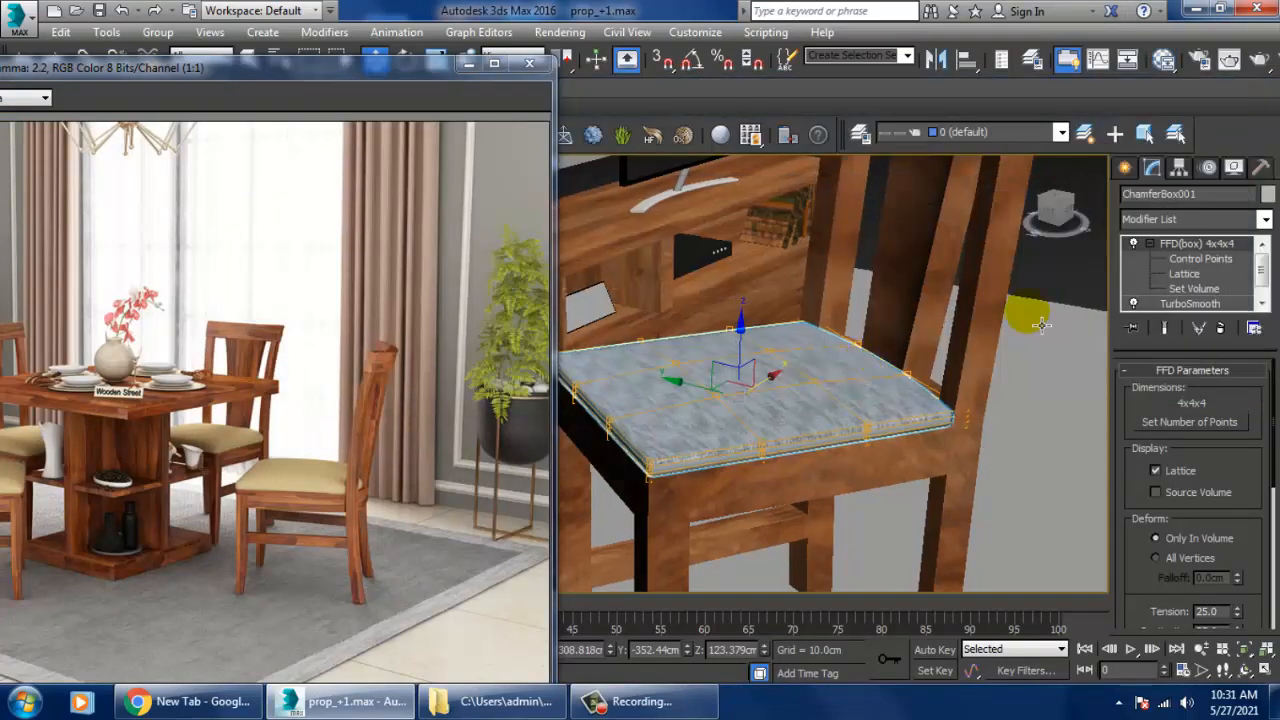
Step: Add a UVW Map modifier to the cushion with Box mapping and a height of about 152.5 cm
{"action": "left_click", "coordinate": [1198, 216]}
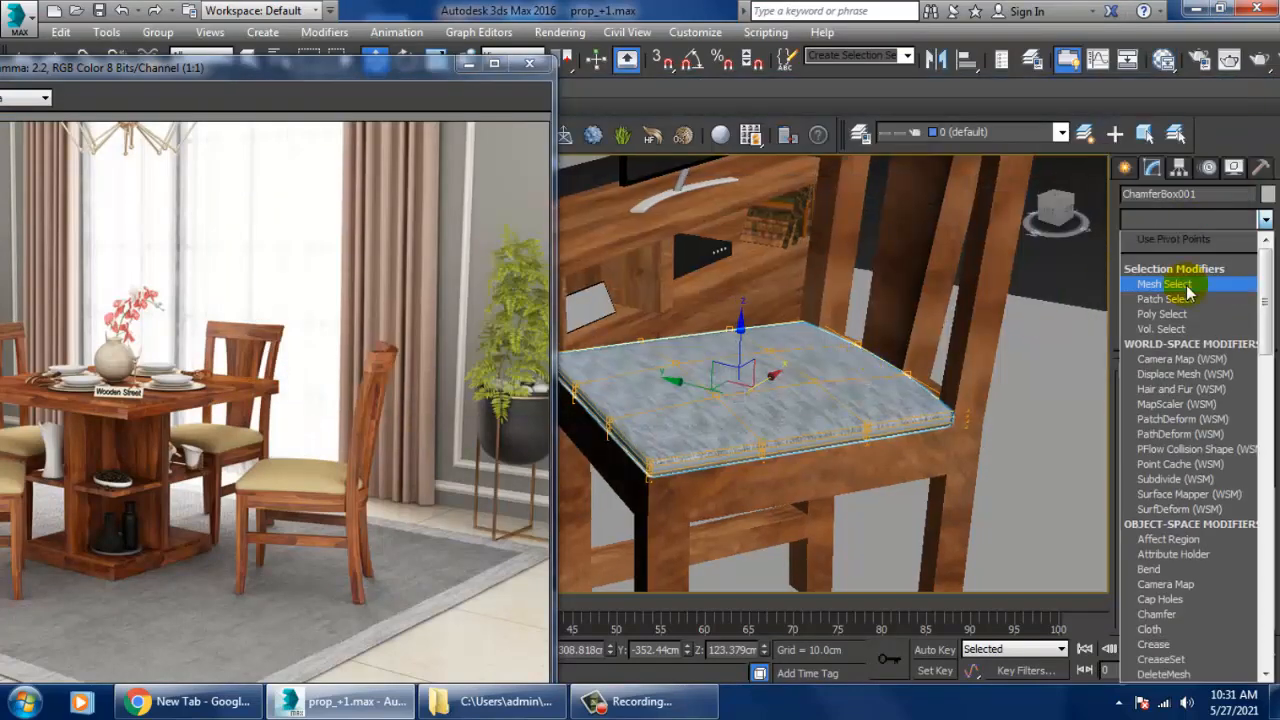
{"action": "key", "text": "u"}
{"action": "left_click", "coordinate": [1168, 509]}
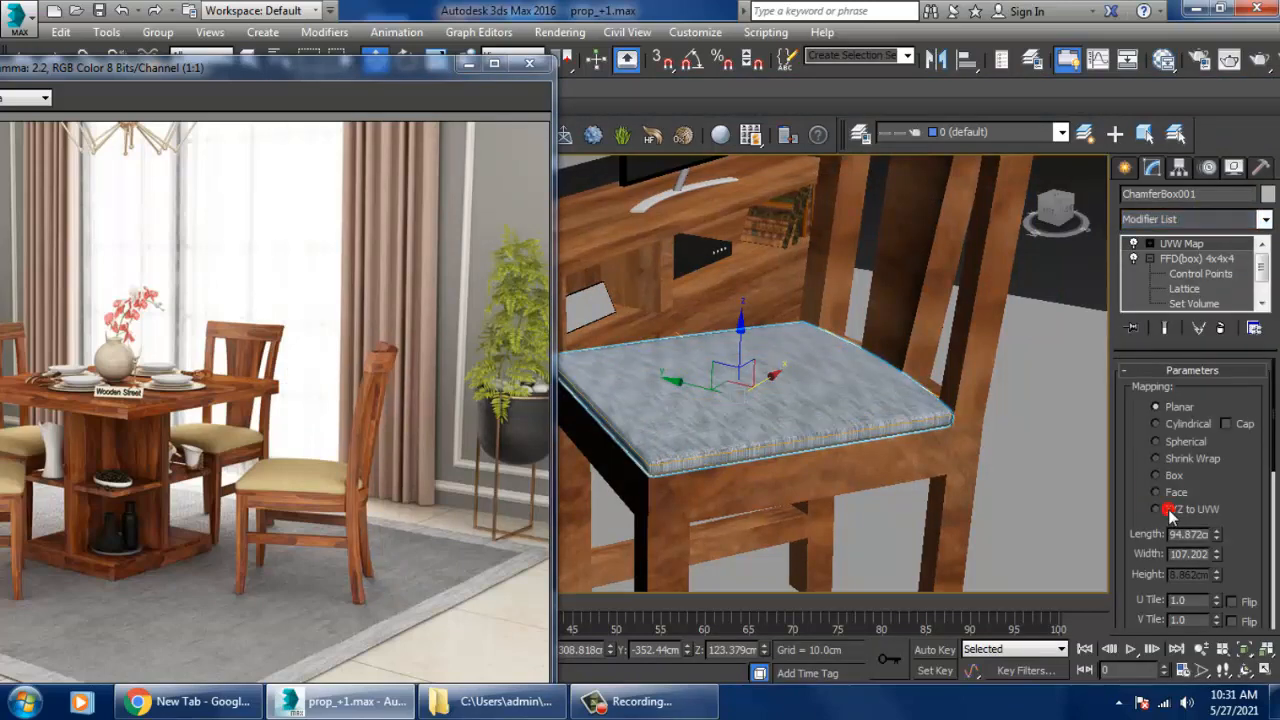
{"action": "left_click", "coordinate": [1174, 475]}
{"action": "scroll", "coordinate": [770, 315], "scroll_direction": "up", "scroll_amount": 8}
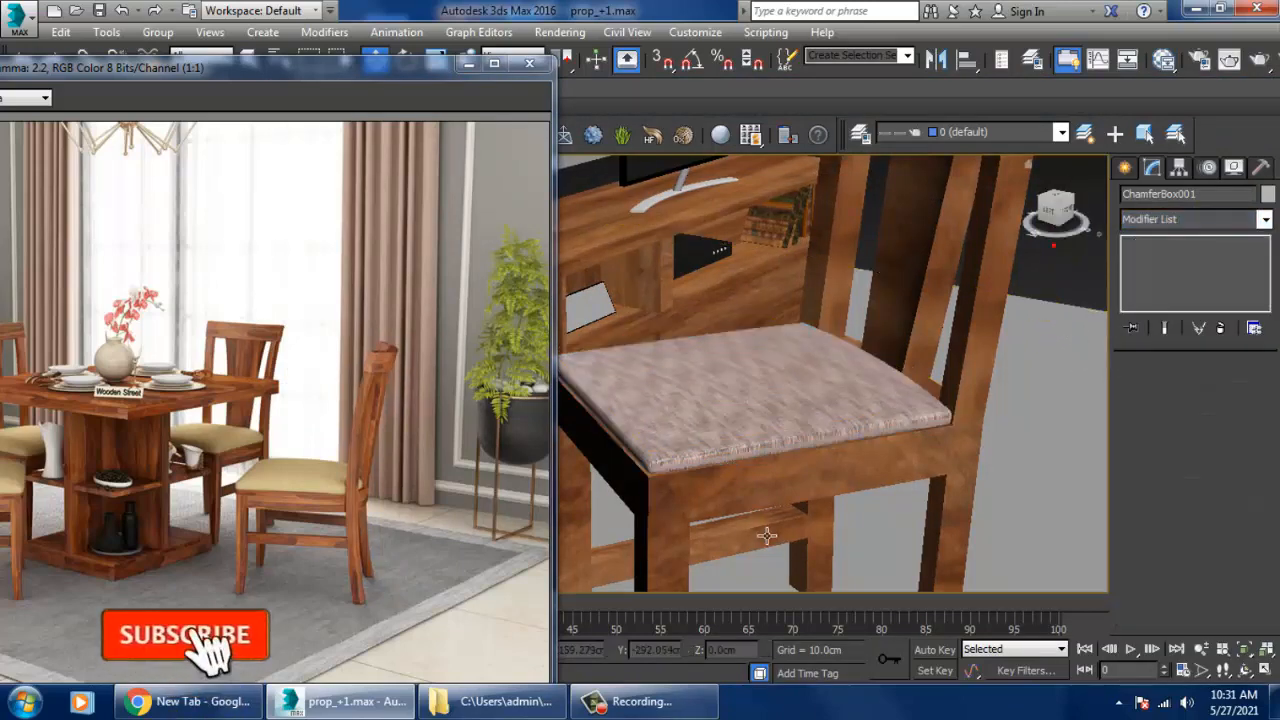
{"action": "middle_click_drag", "start_coordinate": [770, 315], "coordinate": [766, 340], "text": "alt"}
{"action": "left_click", "coordinate": [1208, 535]}
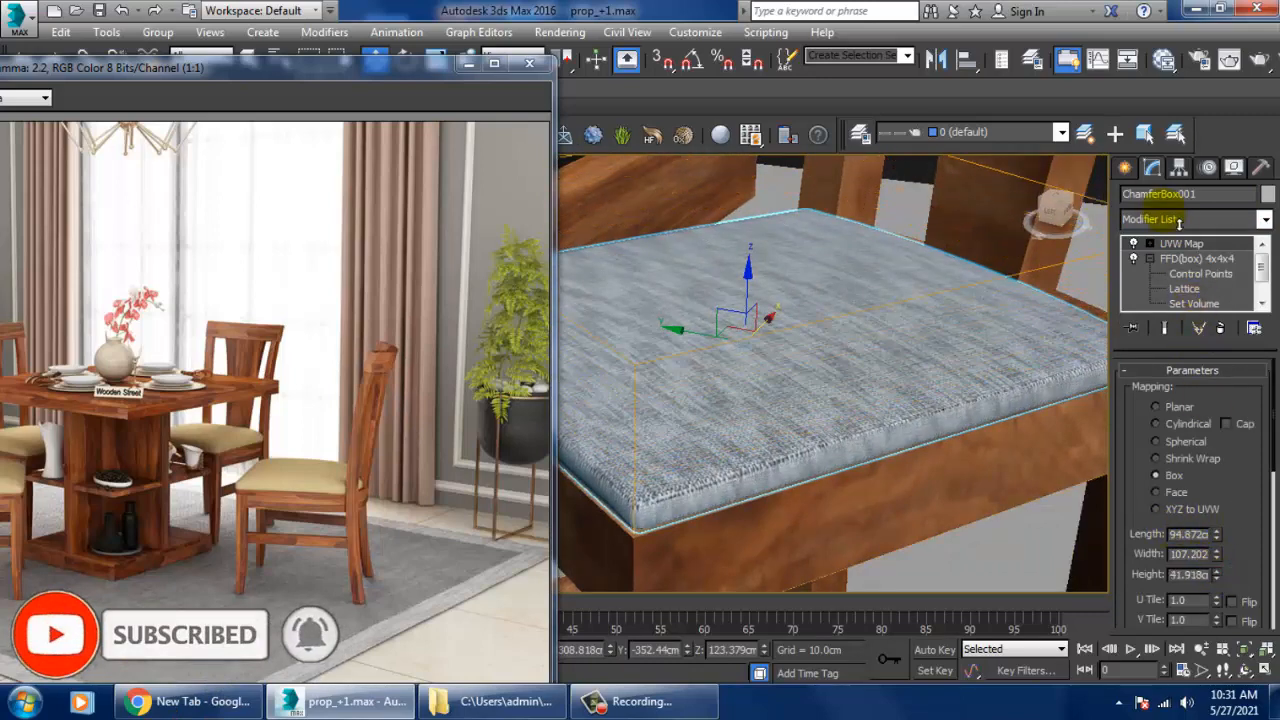
{"action": "left_click_drag", "start_coordinate": [1120, 586], "coordinate": [932, 311]}
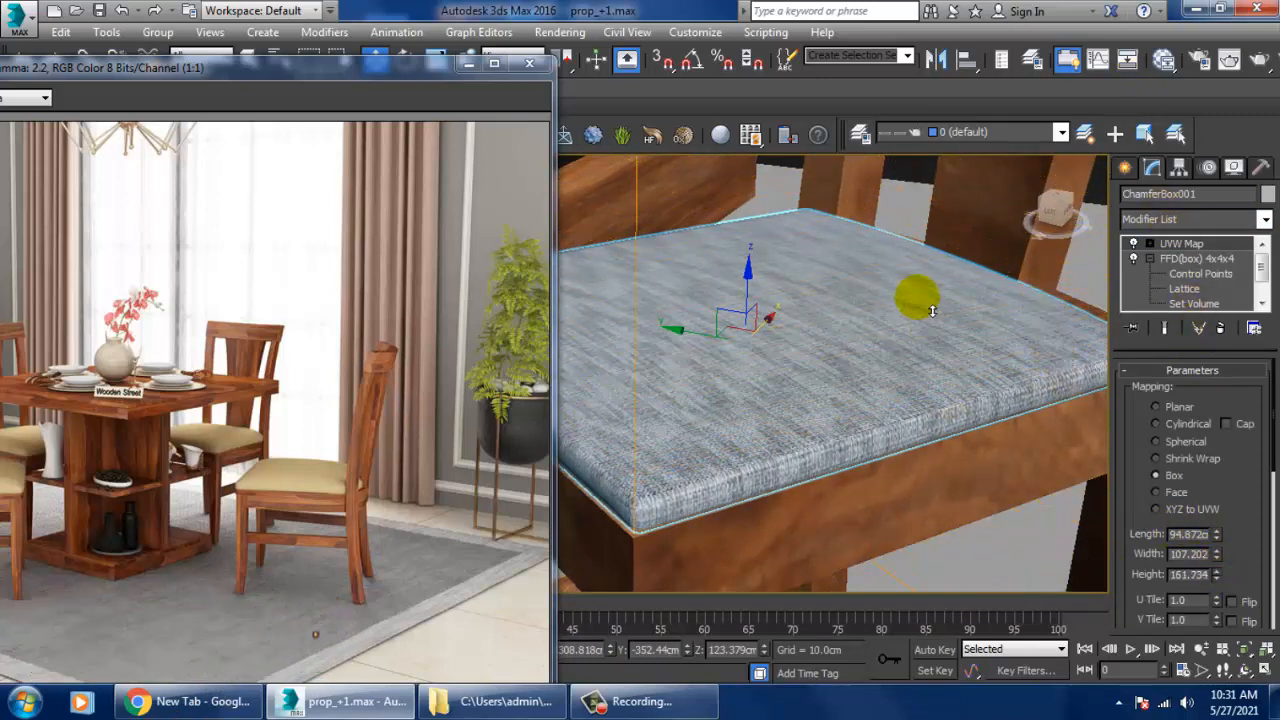
Step: Convert the mapped seat cushion to an Editable Poly and deselect it
{"action": "middle_click_drag", "start_coordinate": [845, 320], "coordinate": [831, 297], "text": "alt"}
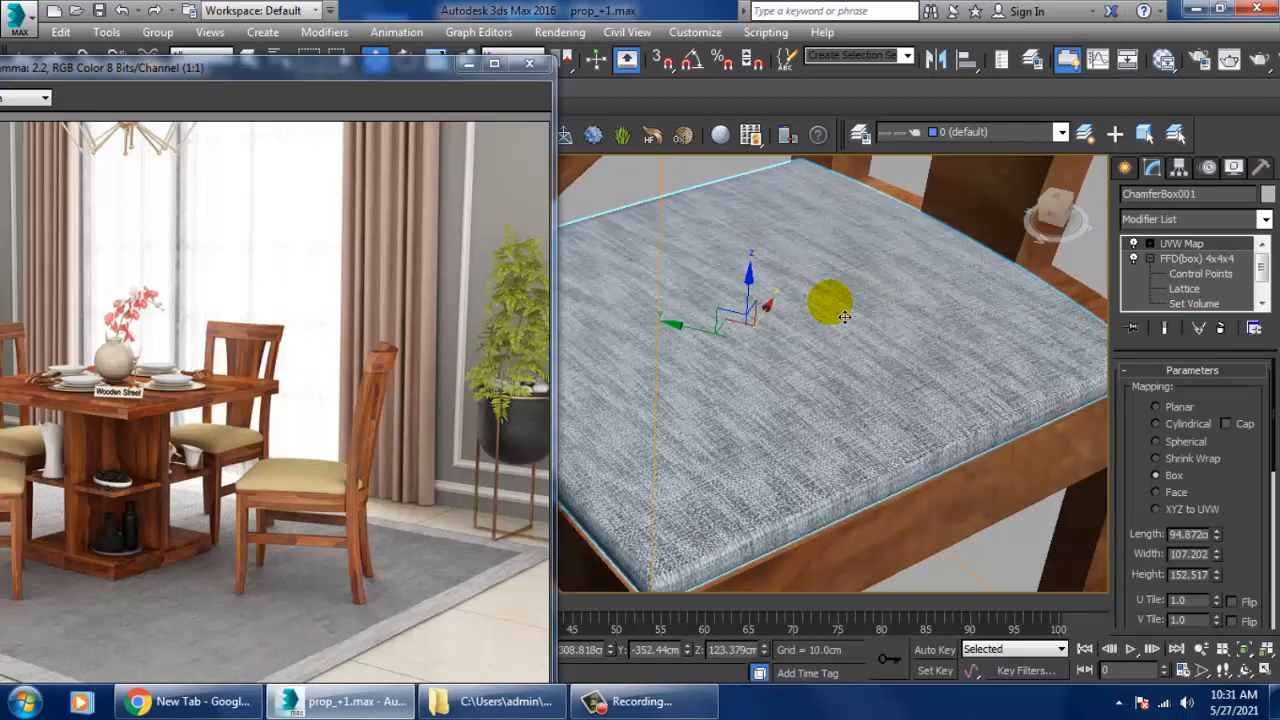
{"action": "right_click", "coordinate": [830, 297]}
{"action": "mouse_move", "coordinate": [949, 487]}
{"action": "left_click", "coordinate": [1043, 494]}
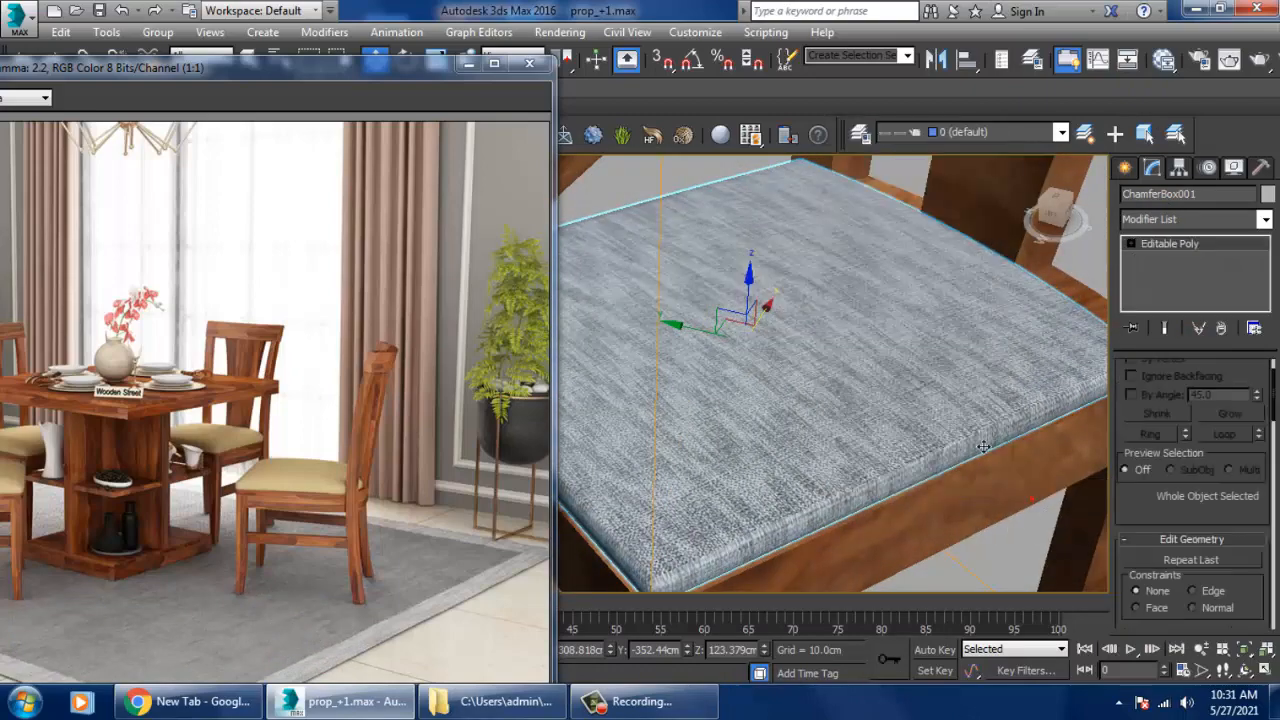
{"action": "scroll", "coordinate": [957, 405], "scroll_direction": "down", "scroll_amount": 10}
{"action": "left_click", "coordinate": [1023, 270]}
Step: Minimize the reference image and examine the textured dining chair and TV unit from several angles
{"action": "scroll", "coordinate": [910, 415], "scroll_direction": "up", "scroll_amount": 6}
{"action": "scroll", "coordinate": [910, 415], "scroll_direction": "down", "scroll_amount": 3}
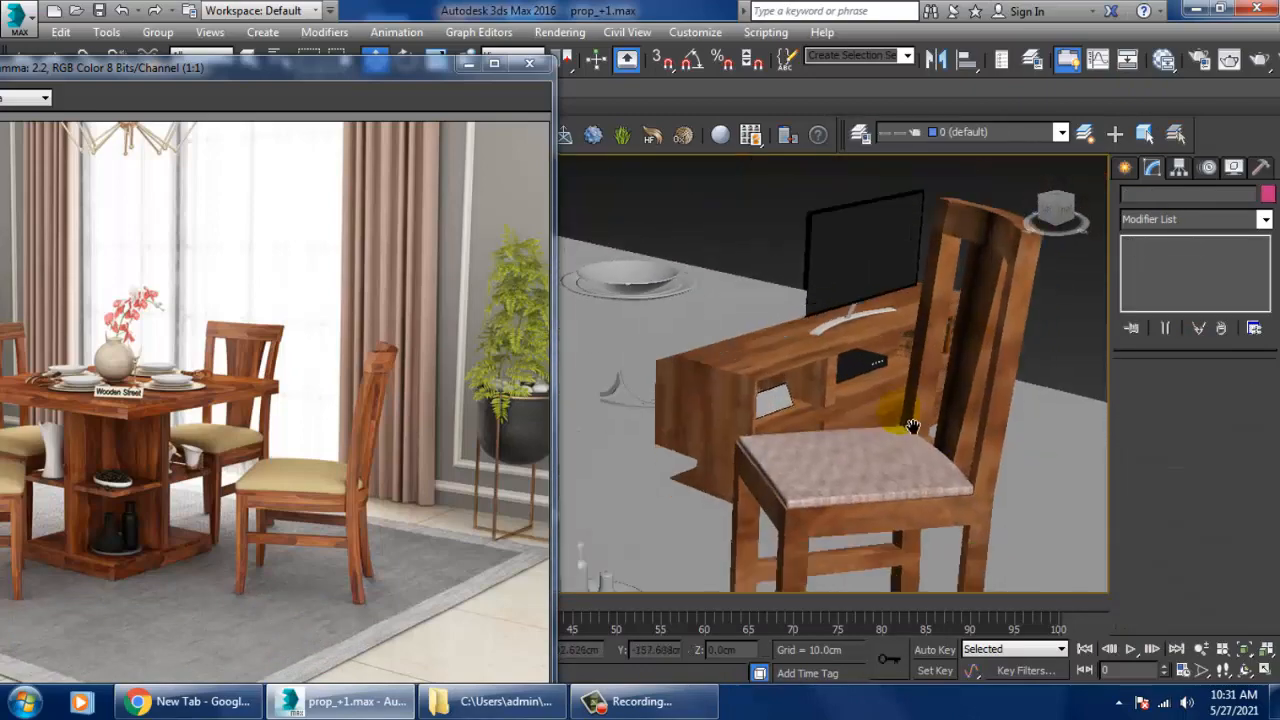
{"action": "middle_click_drag", "start_coordinate": [910, 415], "coordinate": [900, 420], "text": "alt"}
{"action": "scroll", "coordinate": [814, 414], "scroll_direction": "down", "scroll_amount": 6}
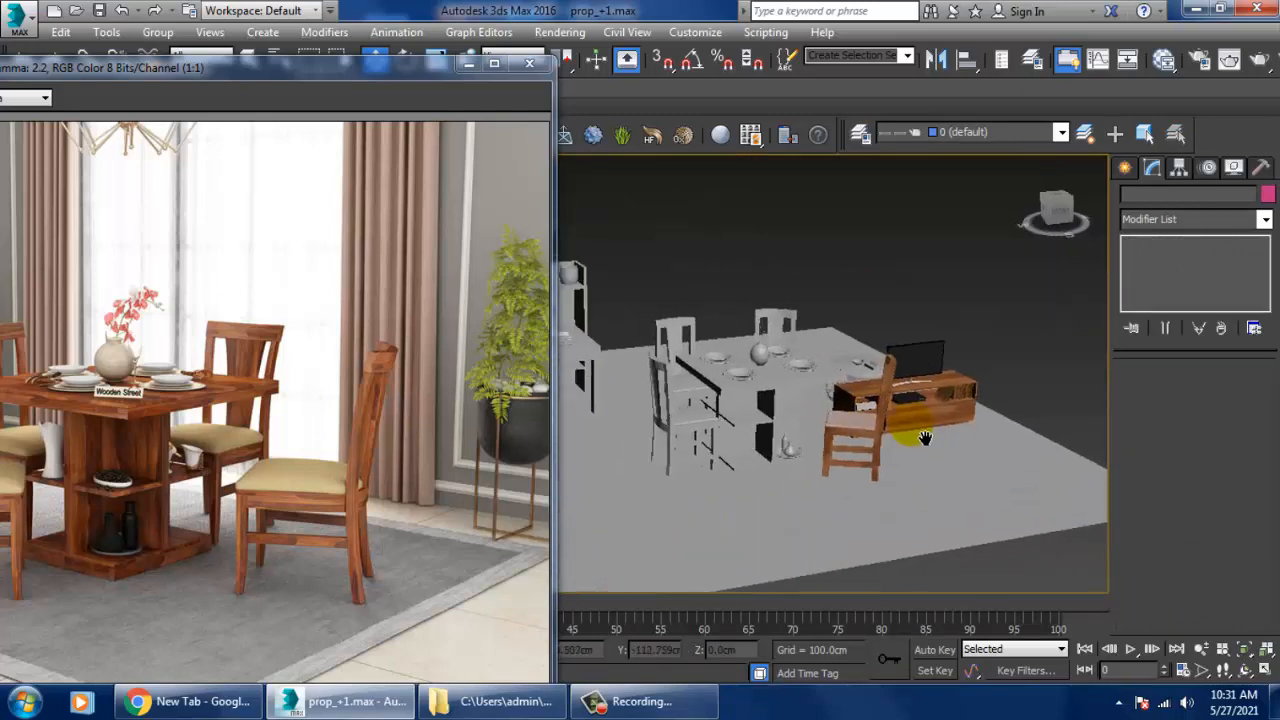
{"action": "scroll", "coordinate": [940, 457], "scroll_direction": "up", "scroll_amount": 5}
{"action": "scroll", "coordinate": [940, 457], "scroll_direction": "up", "scroll_amount": 5}
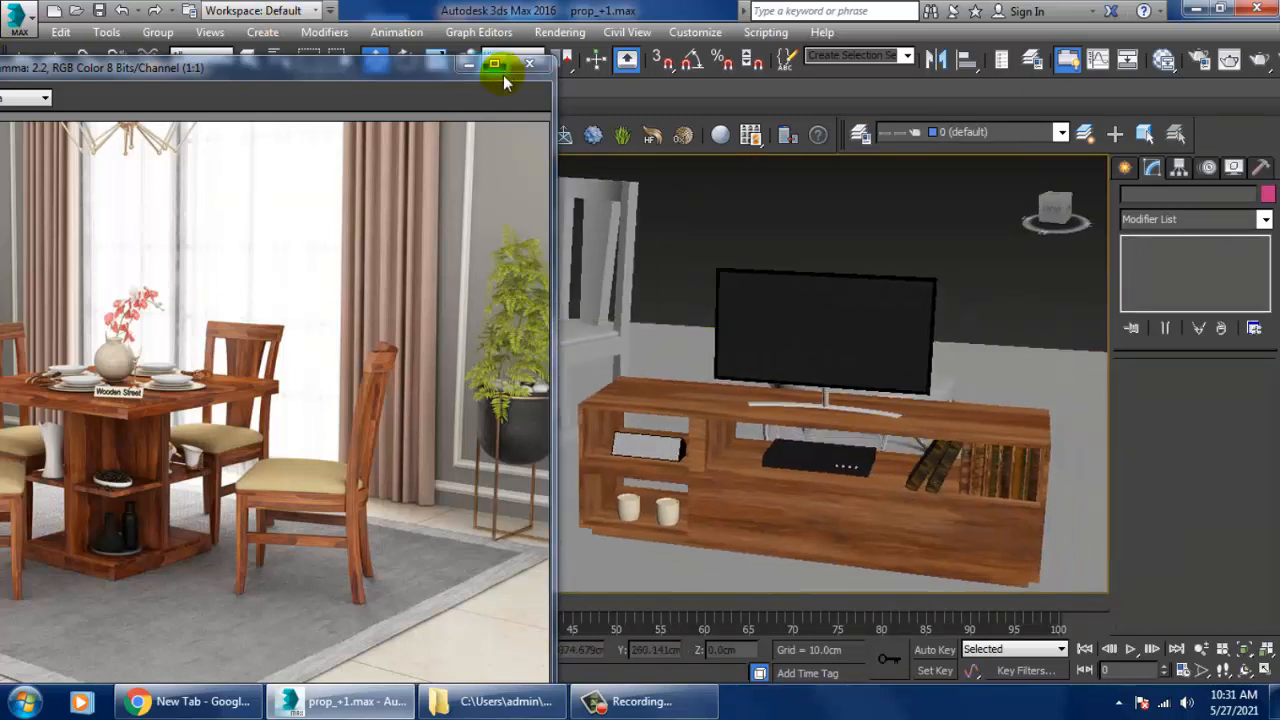
{"action": "left_click", "coordinate": [466, 68]}
{"action": "middle_click_drag", "start_coordinate": [897, 380], "coordinate": [663, 380], "text": "alt"}
{"action": "left_click", "coordinate": [601, 354]}
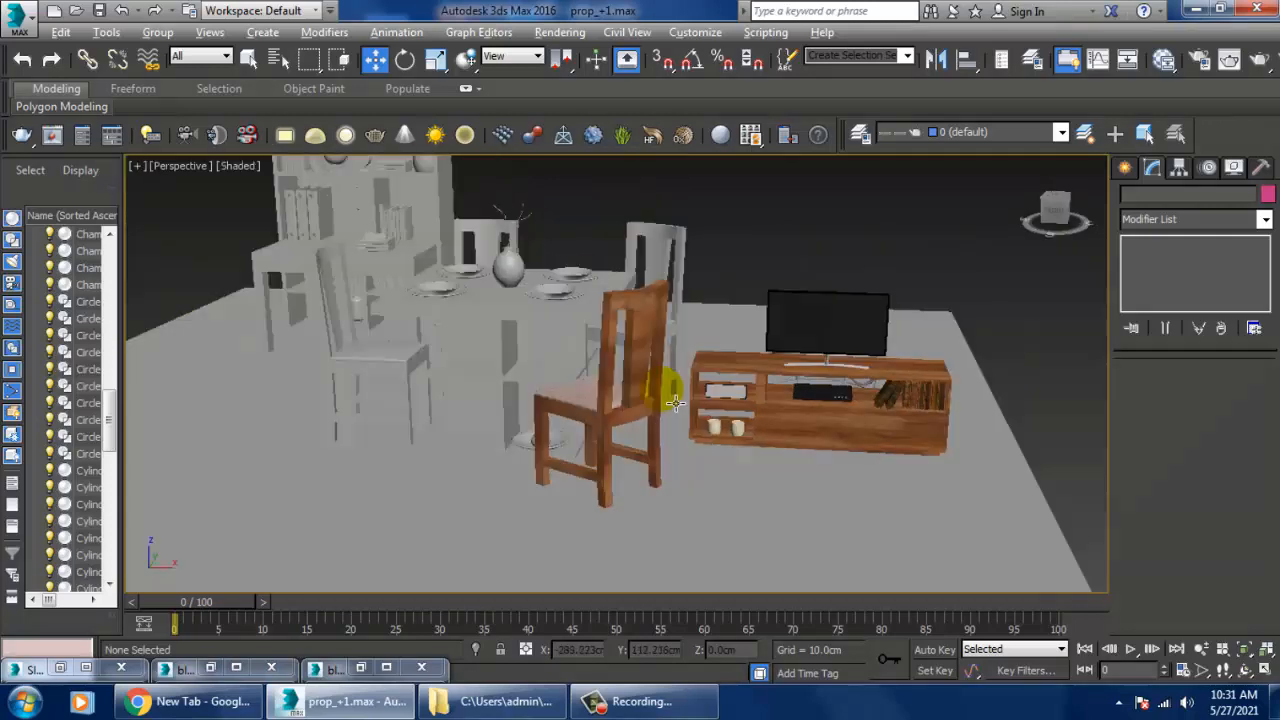
{"action": "scroll", "coordinate": [742, 370], "scroll_direction": "up", "scroll_amount": 3}
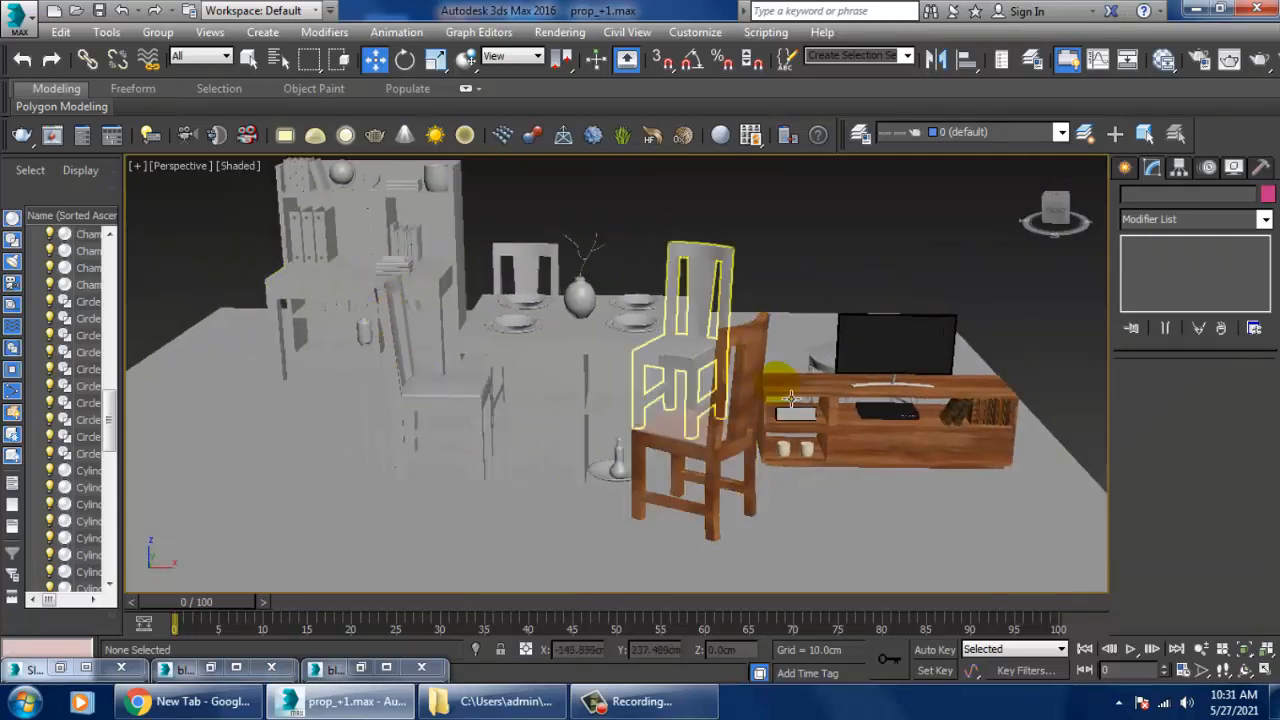
{"action": "middle_click_drag", "start_coordinate": [790, 398], "coordinate": [806, 223], "text": "alt"}
{"action": "scroll", "coordinate": [811, 374], "scroll_direction": "up", "scroll_amount": 4}
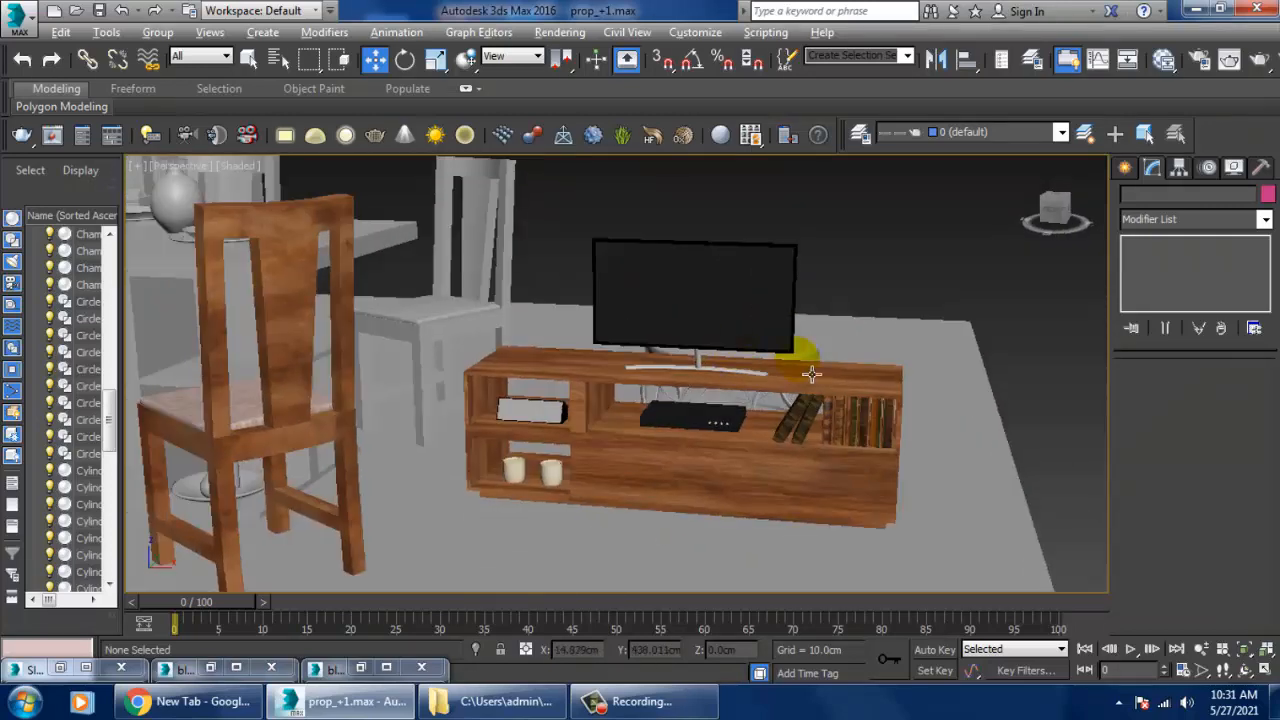
{"action": "middle_click_drag", "start_coordinate": [811, 374], "coordinate": [895, 406], "text": "alt"}
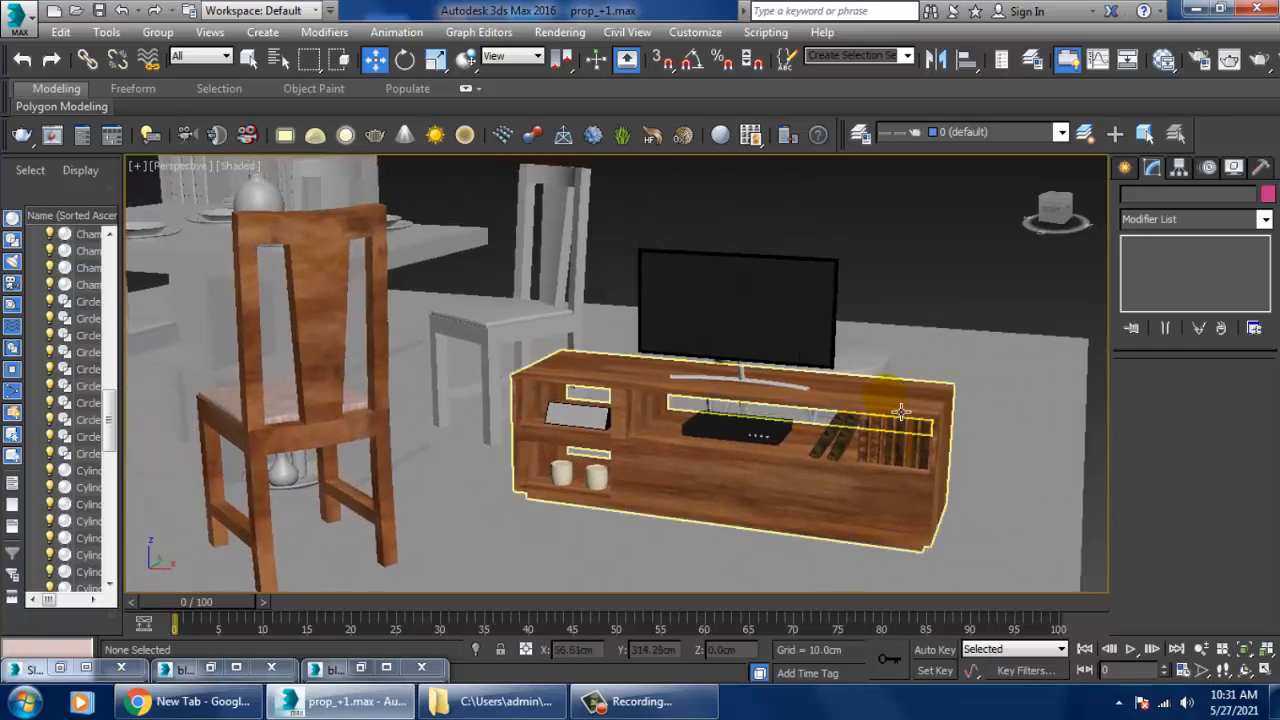